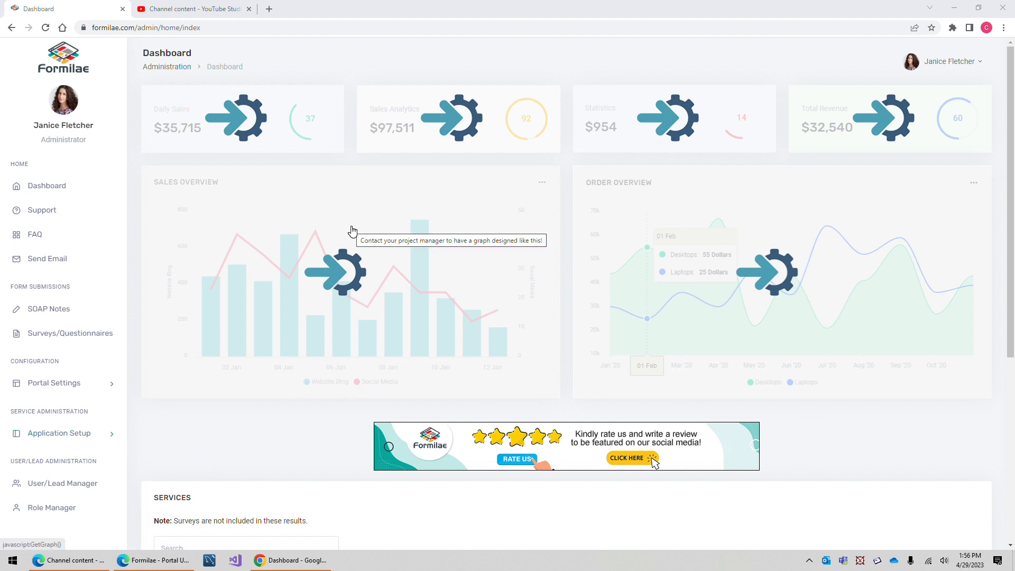
Open the Form Builder from the application's forms setup and dismiss the list of recently published forms
{"action": "left_click", "coordinate": [64, 444]}
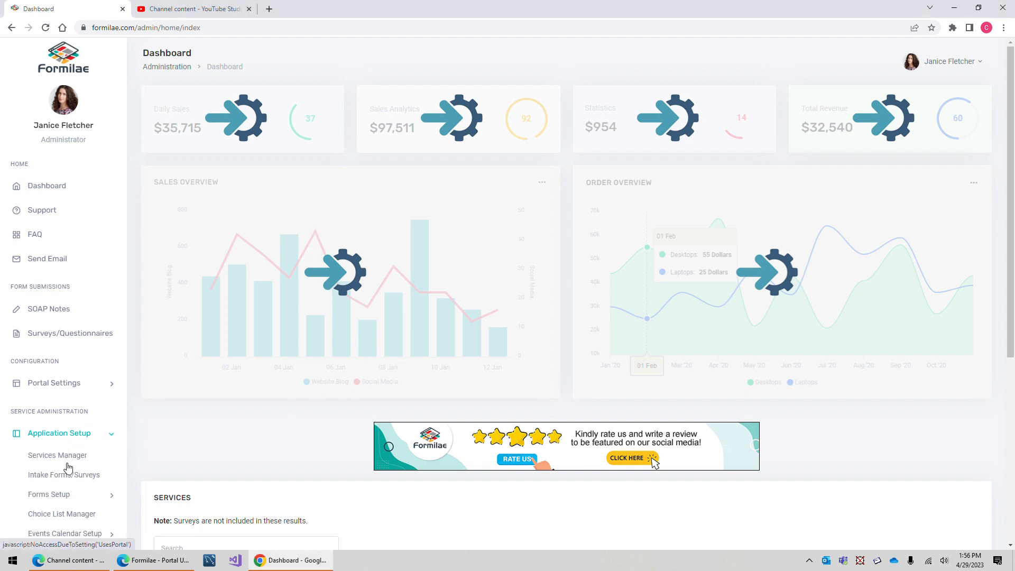
{"action": "scroll", "coordinate": [53, 381], "scroll_direction": "down", "scroll_amount": 2}
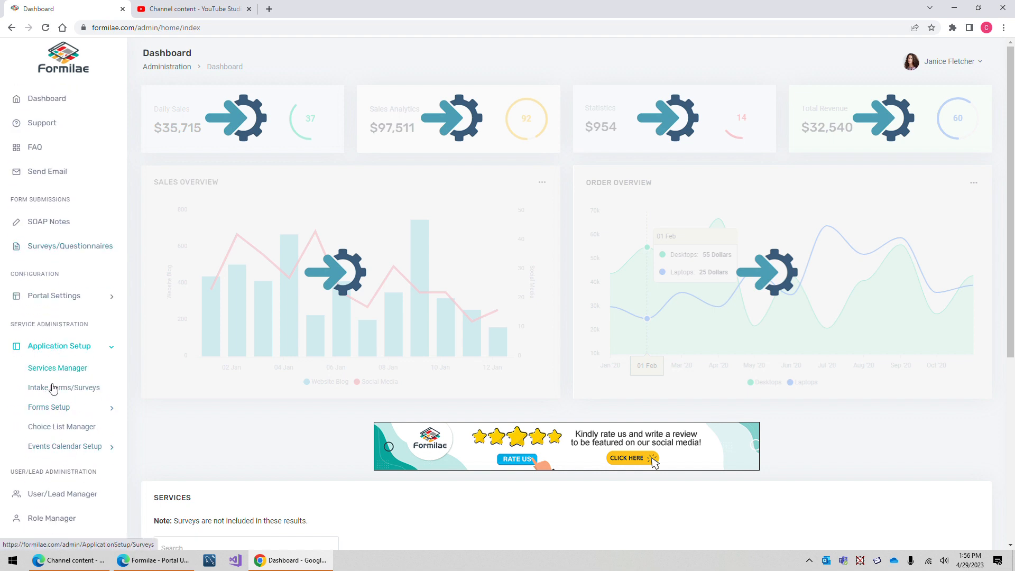
{"action": "left_click", "coordinate": [55, 412]}
{"action": "scroll", "coordinate": [56, 412], "scroll_direction": "down", "scroll_amount": 1}
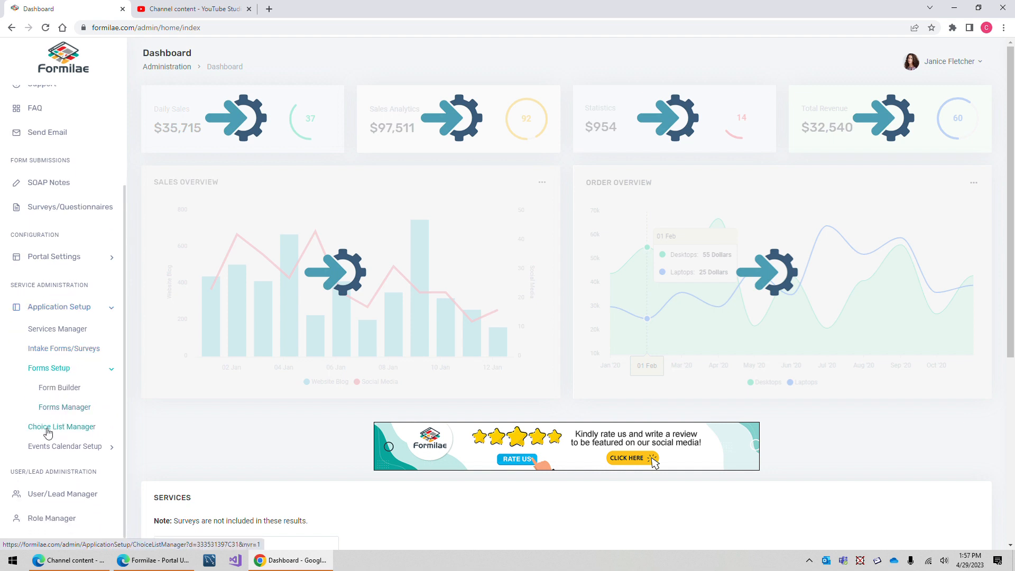
{"action": "left_click", "coordinate": [70, 389]}
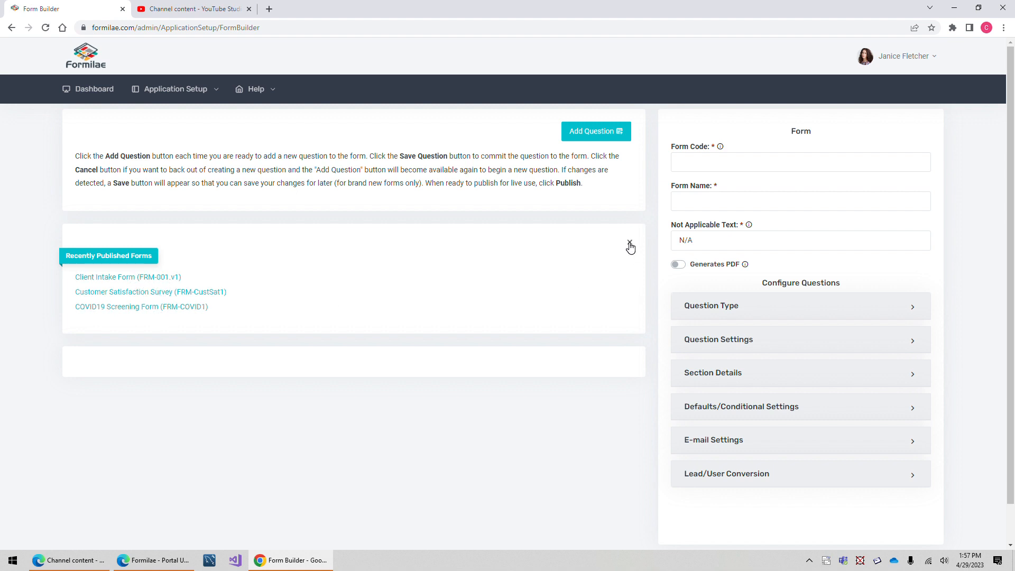
{"action": "left_click", "coordinate": [629, 245]}
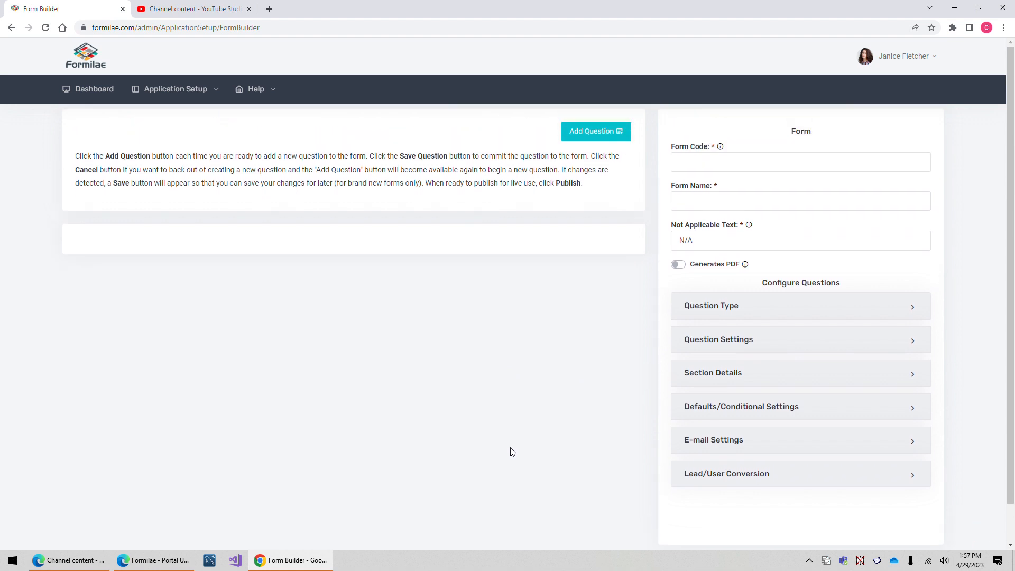
{"action": "left_click", "coordinate": [726, 162]}
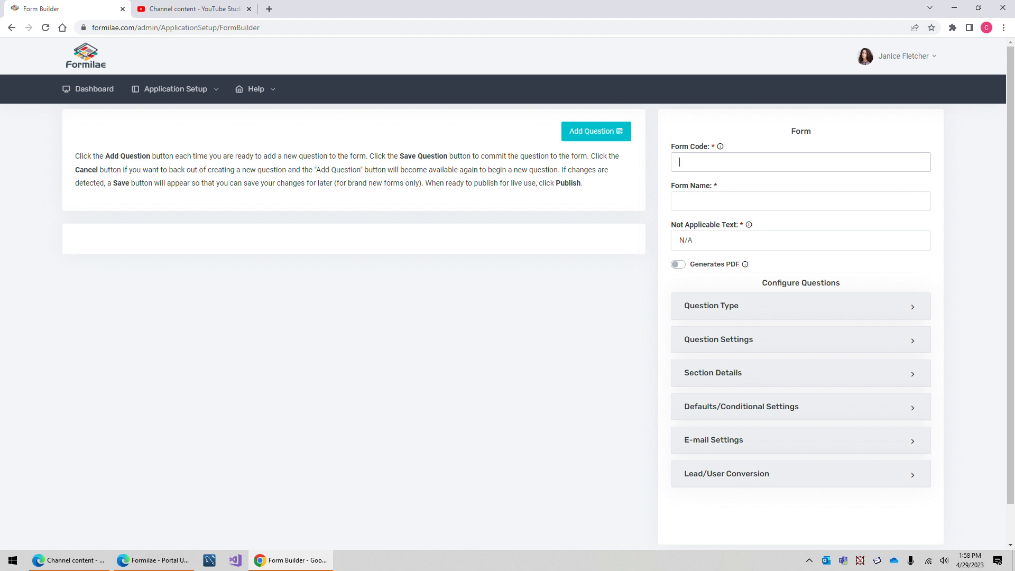
{"action": "left_click", "coordinate": [680, 201]}
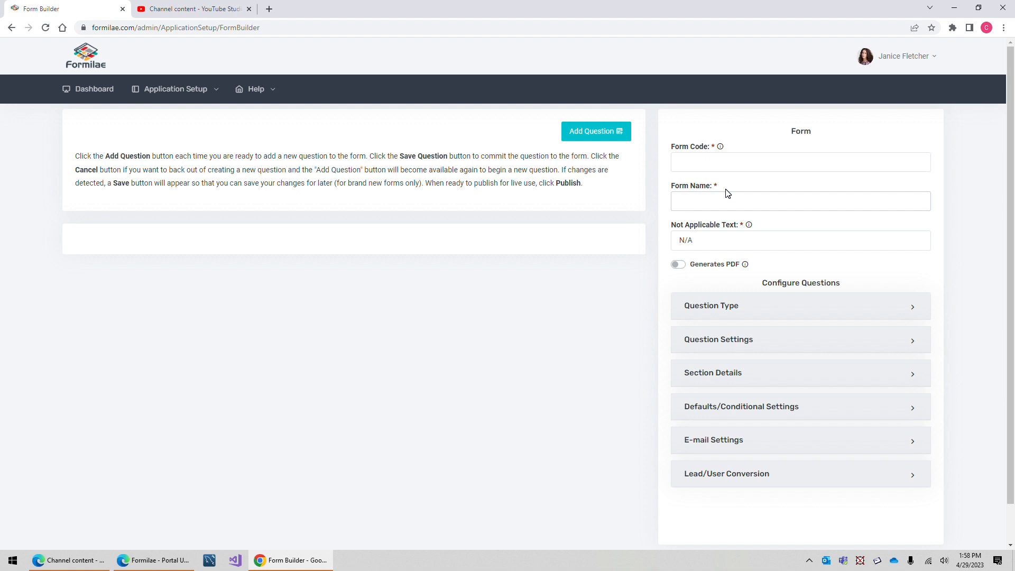
{"action": "key", "text": "Tab"}
{"action": "left_click", "coordinate": [719, 240]}
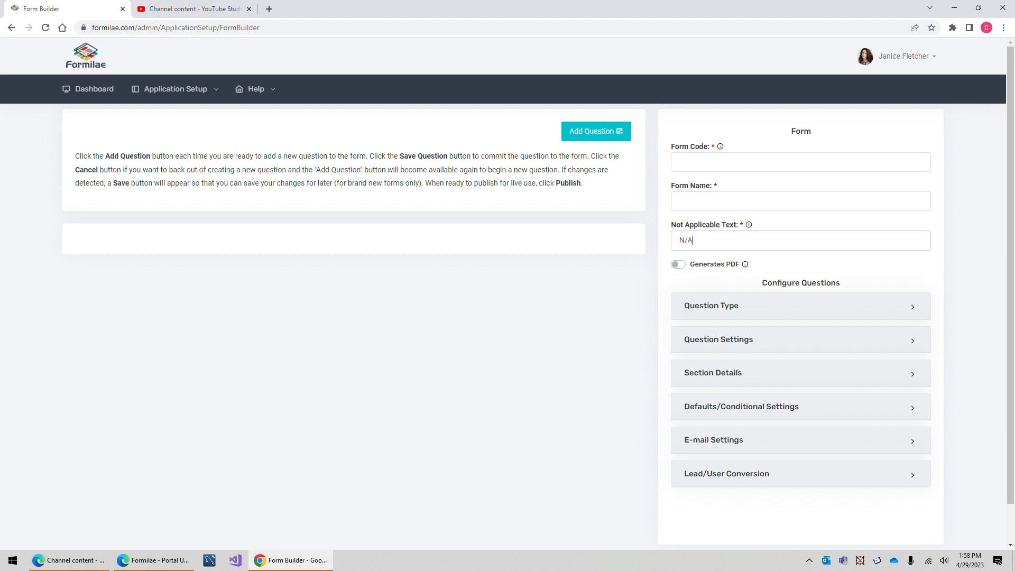
{"action": "key", "text": "ctrl+a"}
{"action": "left_click", "coordinate": [683, 286]}
Start a new form question and choose Text Box as its question type
{"action": "left_click", "coordinate": [720, 310]}
{"action": "scroll", "coordinate": [726, 310], "scroll_direction": "down", "scroll_amount": 2}
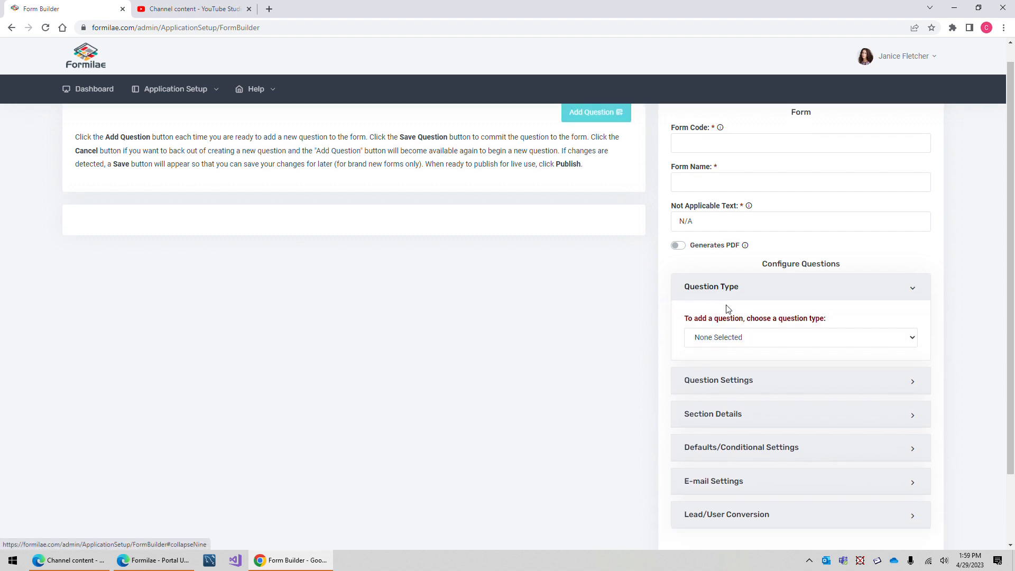
{"action": "scroll", "coordinate": [693, 264], "scroll_direction": "up", "scroll_amount": 2}
{"action": "scroll", "coordinate": [728, 315], "scroll_direction": "up", "scroll_amount": 1}
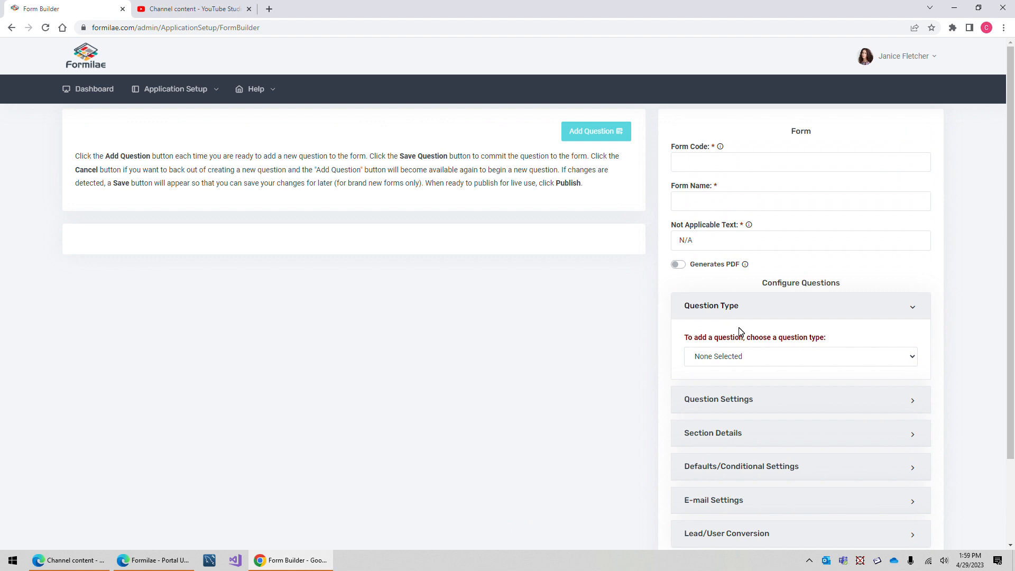
{"action": "left_click", "coordinate": [734, 358]}
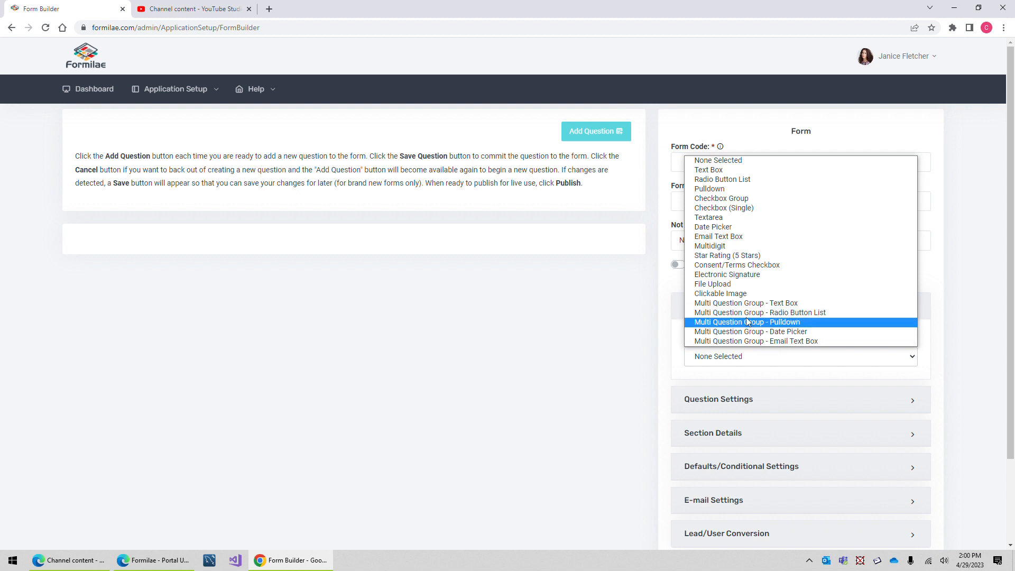
{"action": "left_click", "coordinate": [725, 172]}
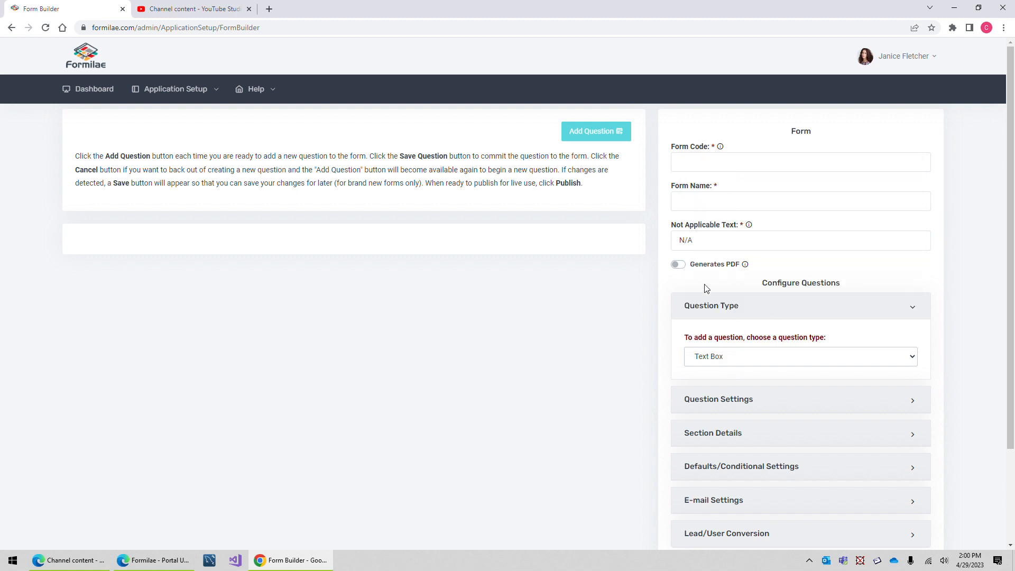
In the text box question's settings, replace the placeholder question label with "First Name"
{"action": "scroll", "coordinate": [661, 299], "scroll_direction": "down", "scroll_amount": 1}
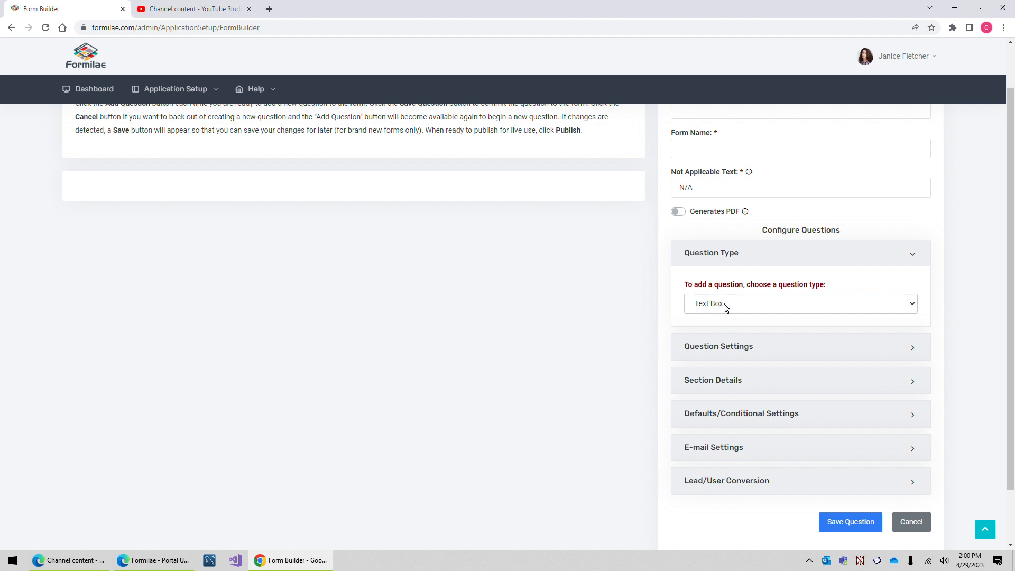
{"action": "scroll", "coordinate": [704, 304], "scroll_direction": "down", "scroll_amount": 2}
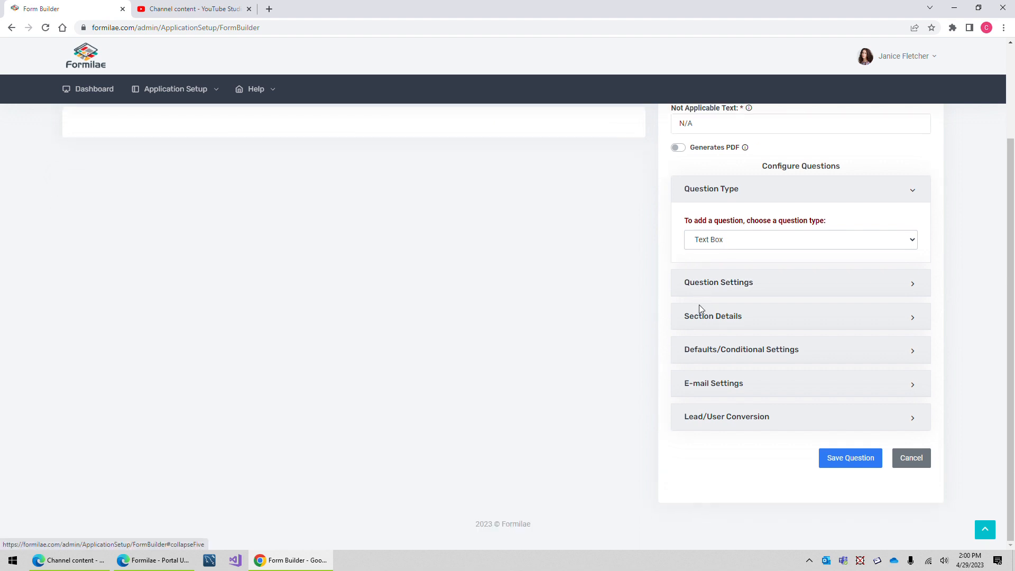
{"action": "left_click", "coordinate": [708, 287]}
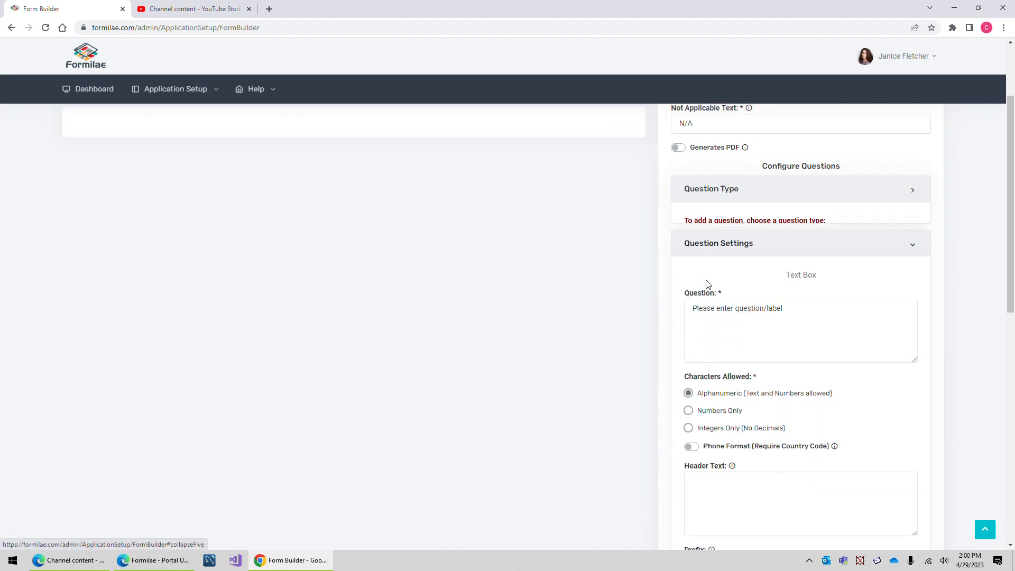
{"action": "left_click", "coordinate": [730, 197]}
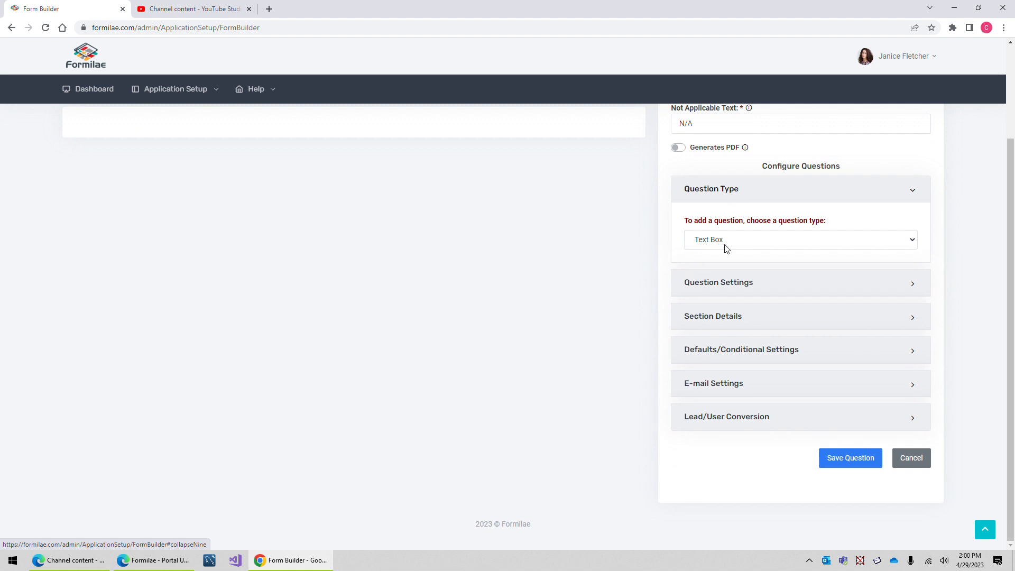
{"action": "left_click", "coordinate": [722, 286]}
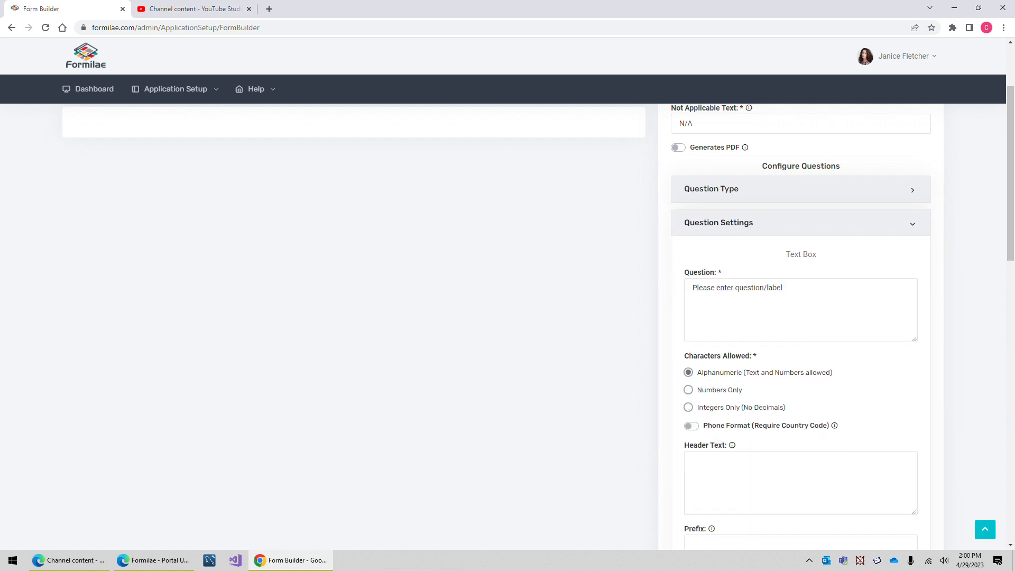
{"action": "left_click", "coordinate": [693, 287]}
{"action": "type", "text": "First Name"}
{"action": "scroll", "coordinate": [818, 287], "scroll_direction": "down", "scroll_amount": 8}
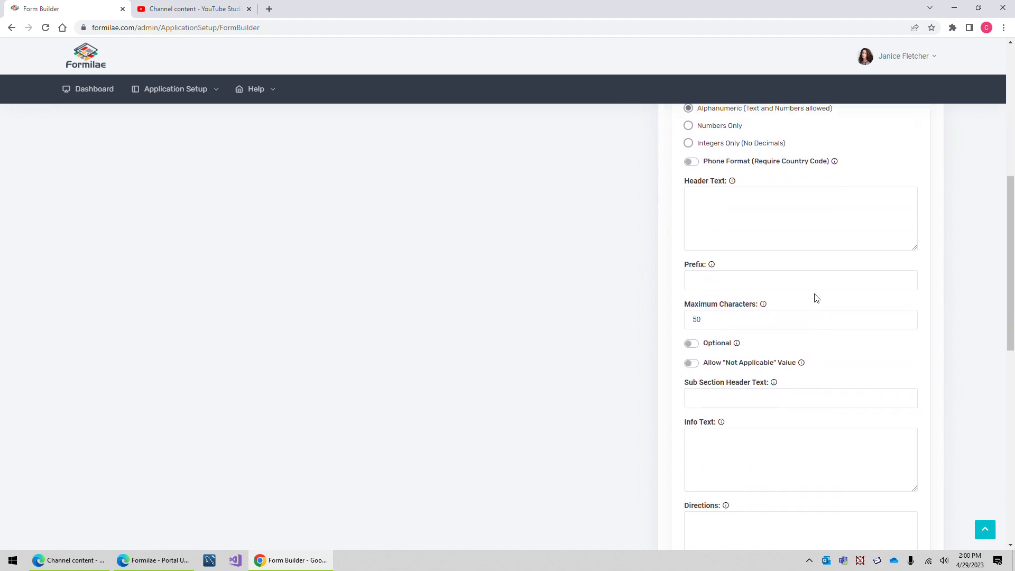
{"action": "scroll", "coordinate": [818, 287], "scroll_direction": "down", "scroll_amount": 7}
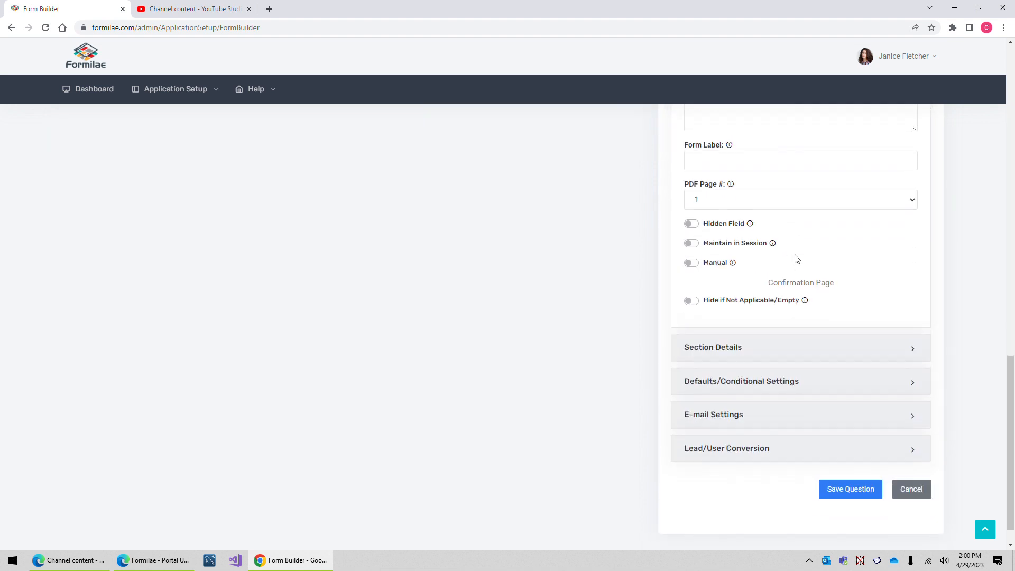
Assign the First Name question to a section named "Personal Details" and save the question
{"action": "left_click", "coordinate": [709, 317]}
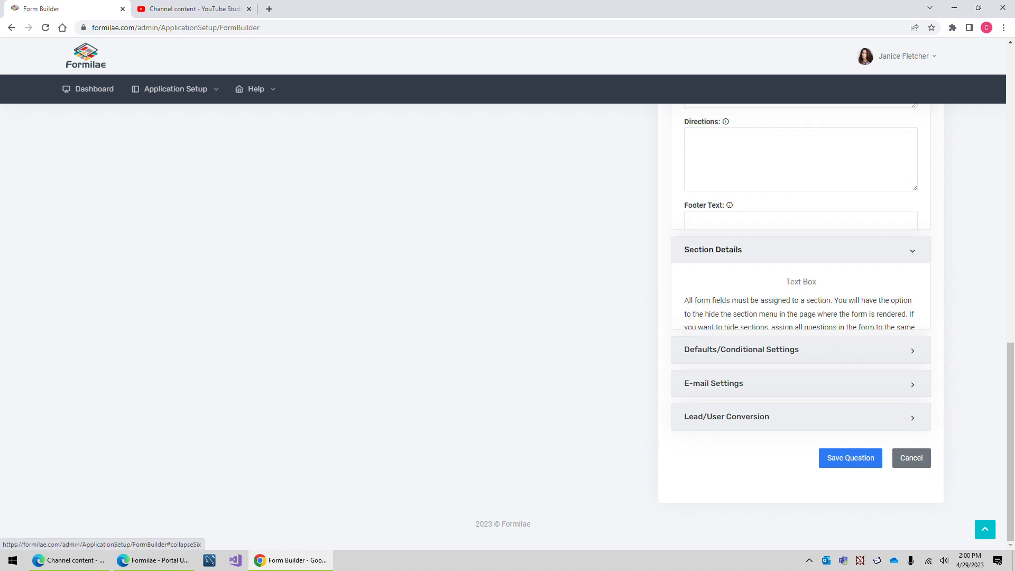
{"action": "scroll", "coordinate": [784, 281], "scroll_direction": "up", "scroll_amount": 3}
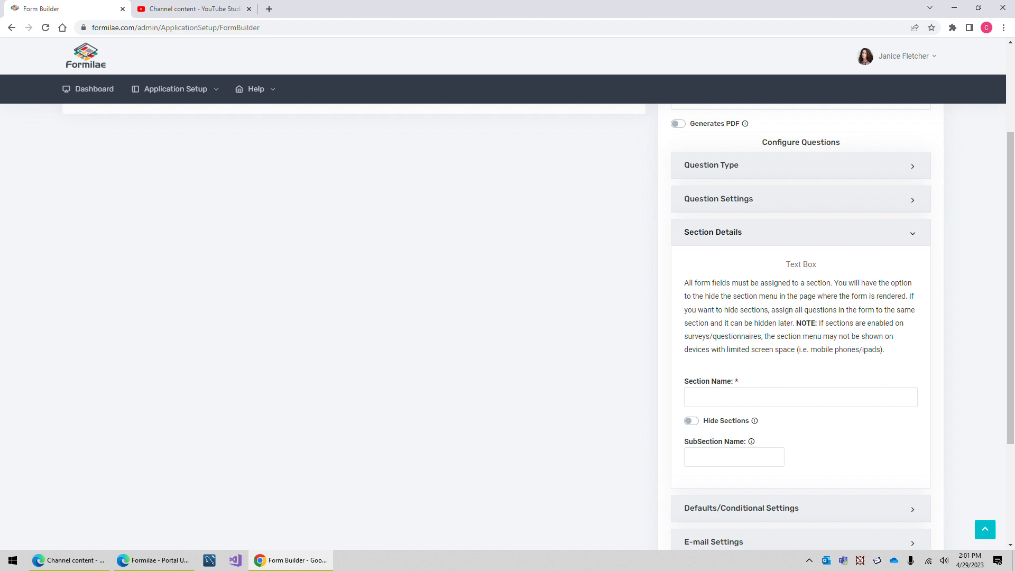
{"action": "left_click", "coordinate": [693, 397]}
{"action": "type", "text": "Personal Details"}
{"action": "scroll", "coordinate": [732, 355], "scroll_direction": "down", "scroll_amount": 3}
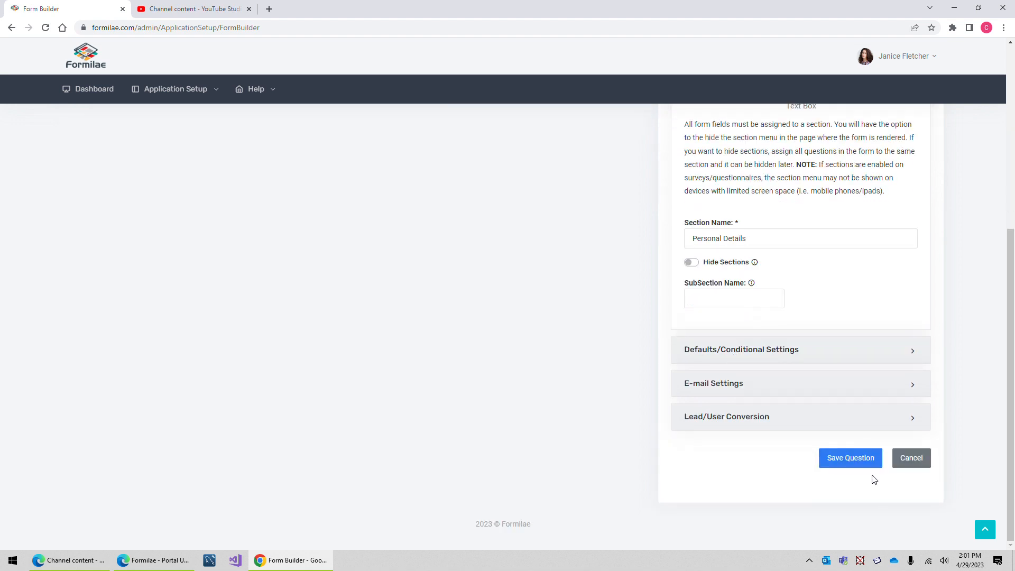
{"action": "left_click", "coordinate": [866, 459]}
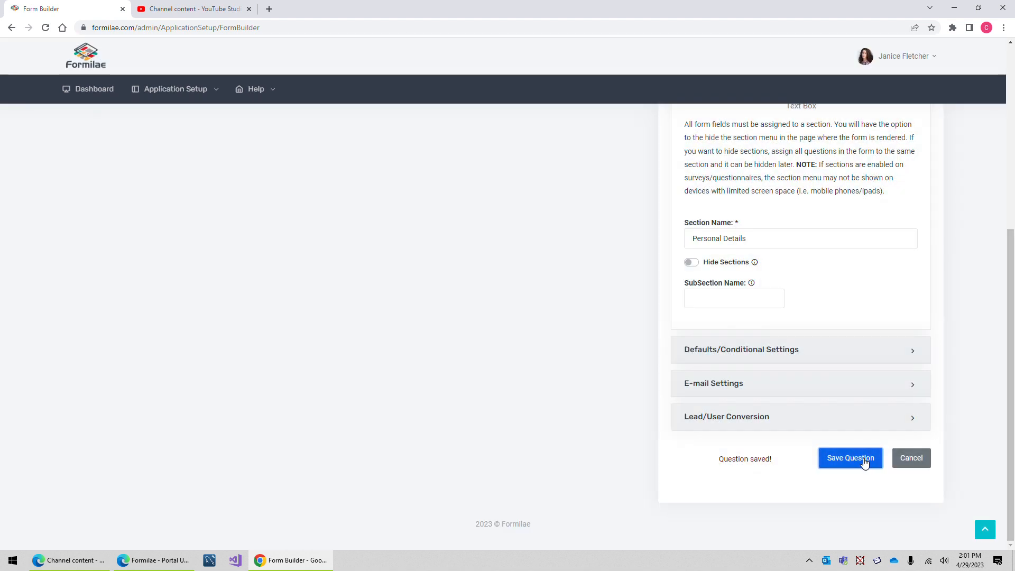
{"action": "scroll", "coordinate": [844, 391], "scroll_direction": "up", "scroll_amount": 1}
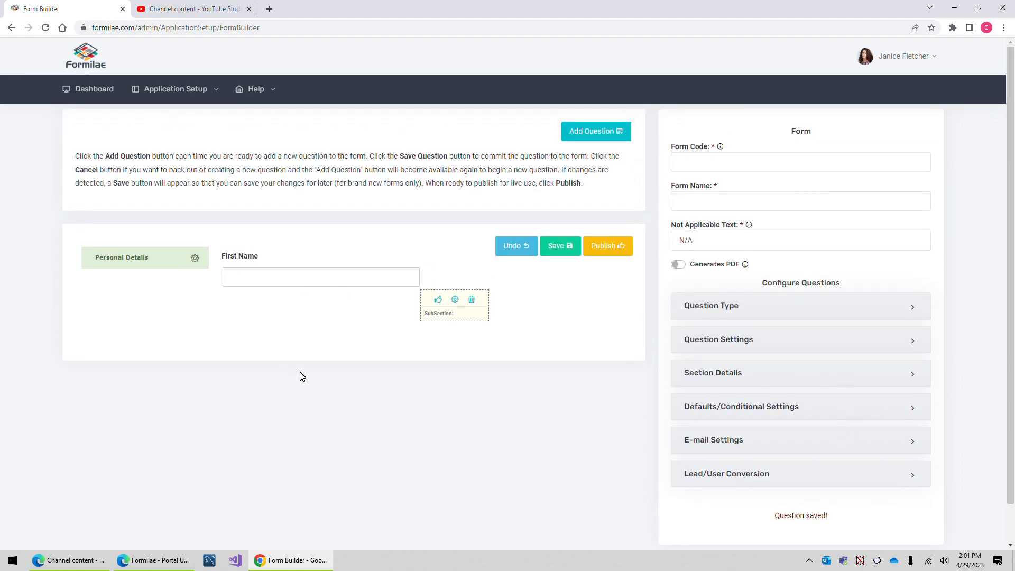
Start a second Text Box question and restrict its allowed characters to Numbers Only
{"action": "left_click", "coordinate": [732, 317]}
{"action": "left_click", "coordinate": [718, 356]}
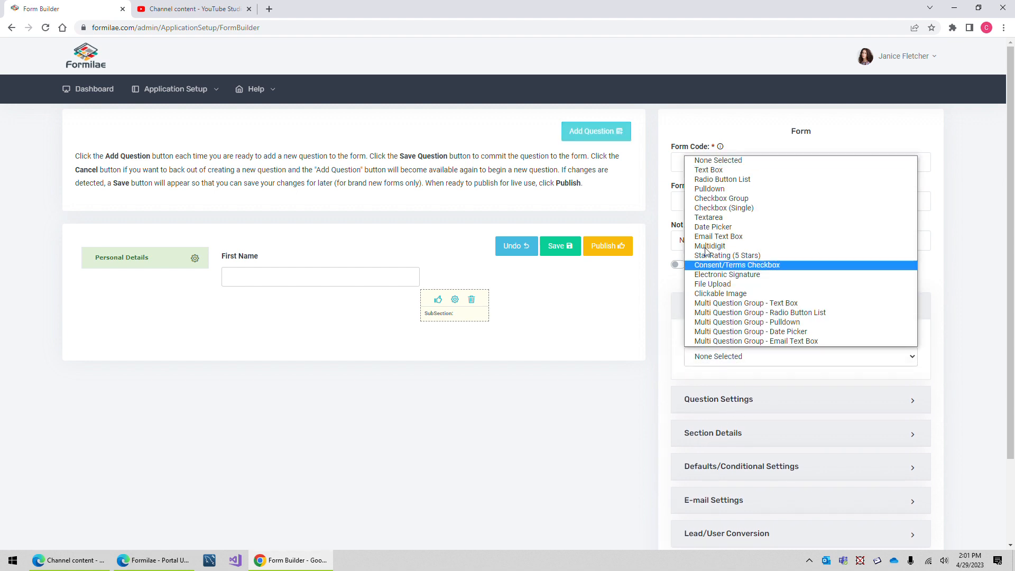
{"action": "left_click", "coordinate": [714, 170]}
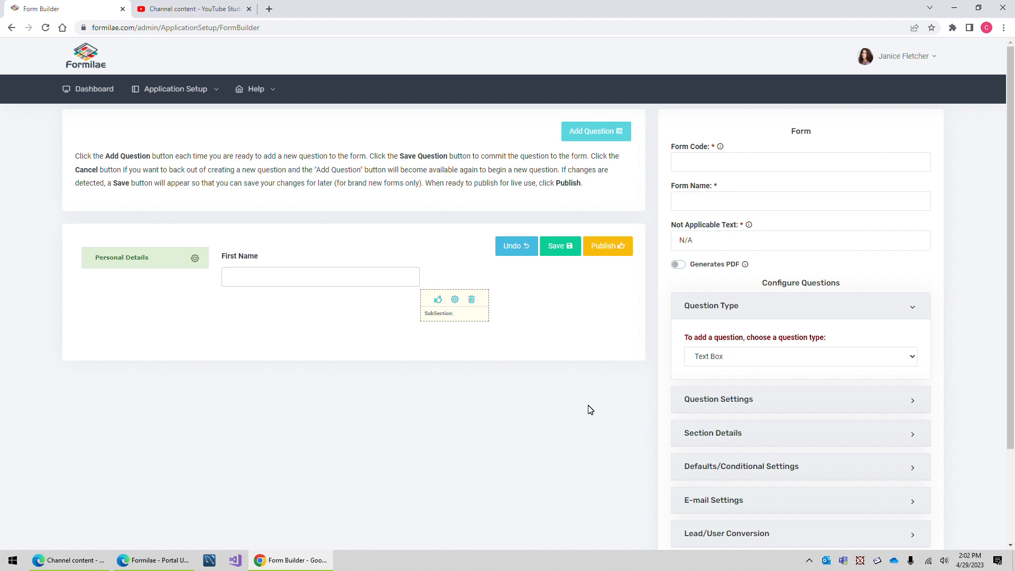
{"action": "left_click", "coordinate": [715, 401]}
{"action": "scroll", "coordinate": [725, 402], "scroll_direction": "down", "scroll_amount": 3}
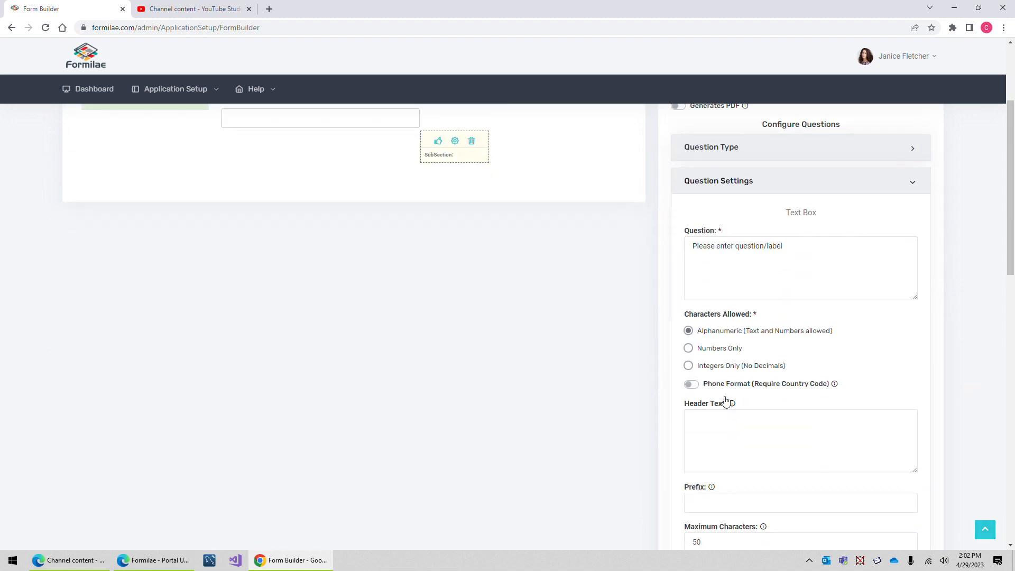
{"action": "left_click", "coordinate": [688, 348]}
Examine the numeric text box question's available settings, from decimal places and maximum characters to the PDF page and confirmation page options
{"action": "scroll", "coordinate": [694, 407], "scroll_direction": "down", "scroll_amount": 5}
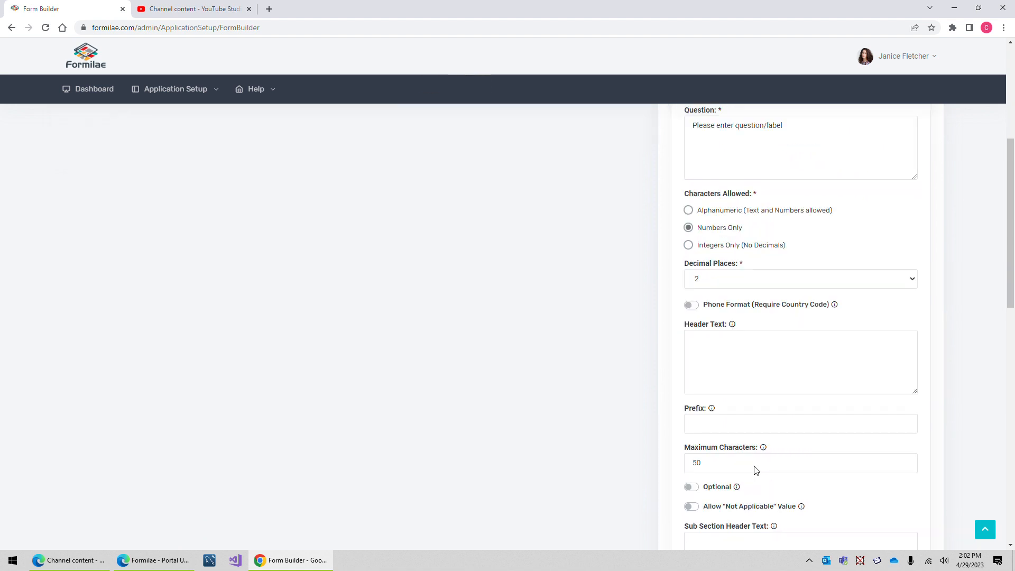
{"action": "scroll", "coordinate": [770, 361], "scroll_direction": "down", "scroll_amount": 10}
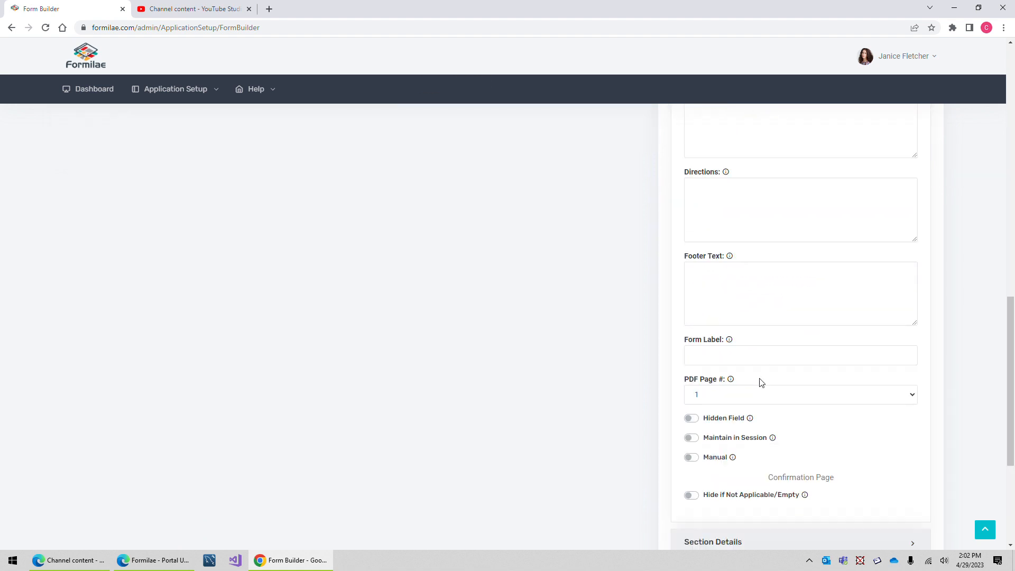
{"action": "scroll", "coordinate": [737, 418], "scroll_direction": "up", "scroll_amount": 15}
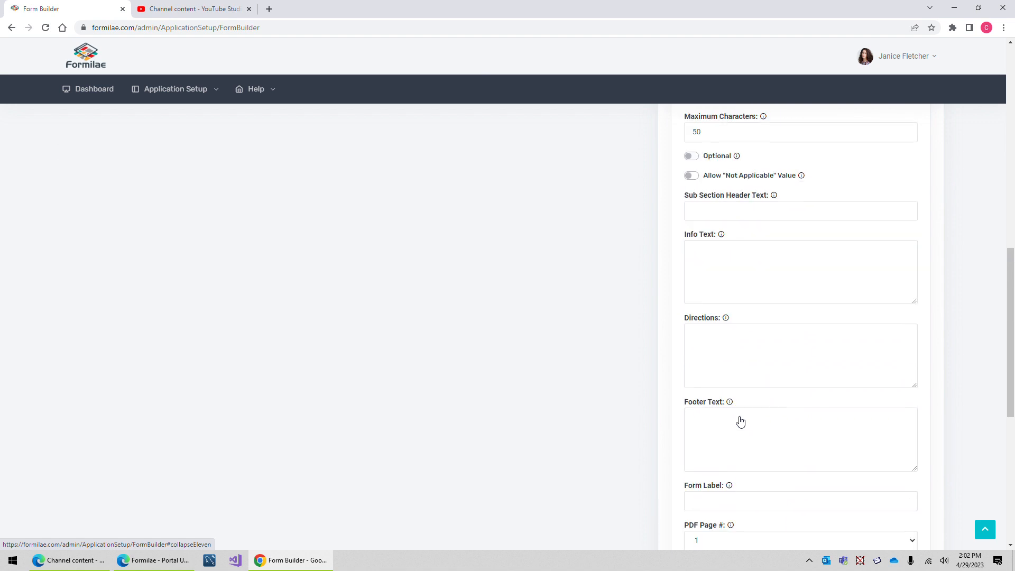
{"action": "scroll", "coordinate": [737, 418], "scroll_direction": "up", "scroll_amount": 4}
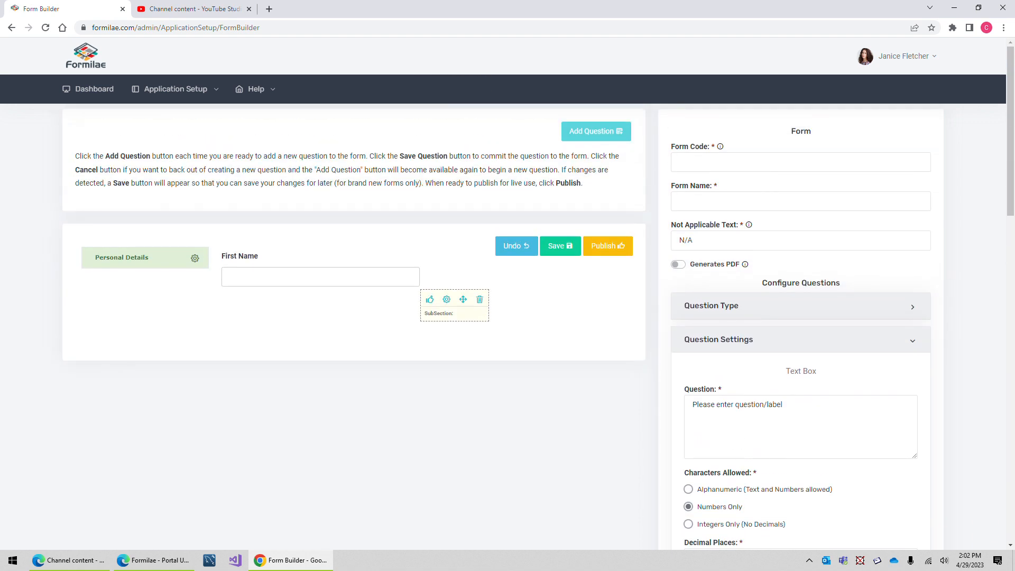
{"action": "scroll", "coordinate": [757, 486], "scroll_direction": "down", "scroll_amount": 5}
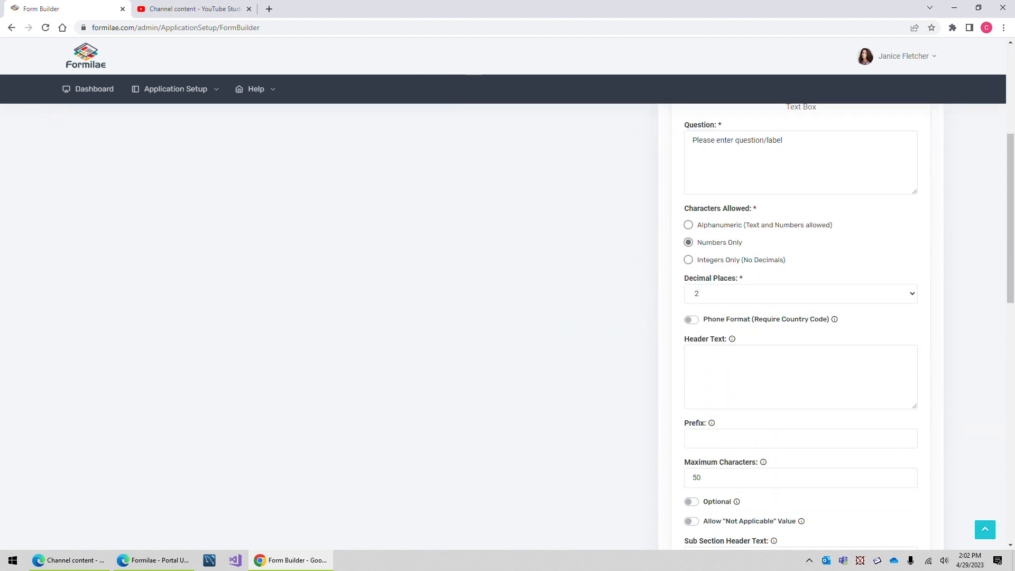
{"action": "scroll", "coordinate": [759, 486], "scroll_direction": "up", "scroll_amount": 4}
{"action": "scroll", "coordinate": [762, 478], "scroll_direction": "down", "scroll_amount": 2}
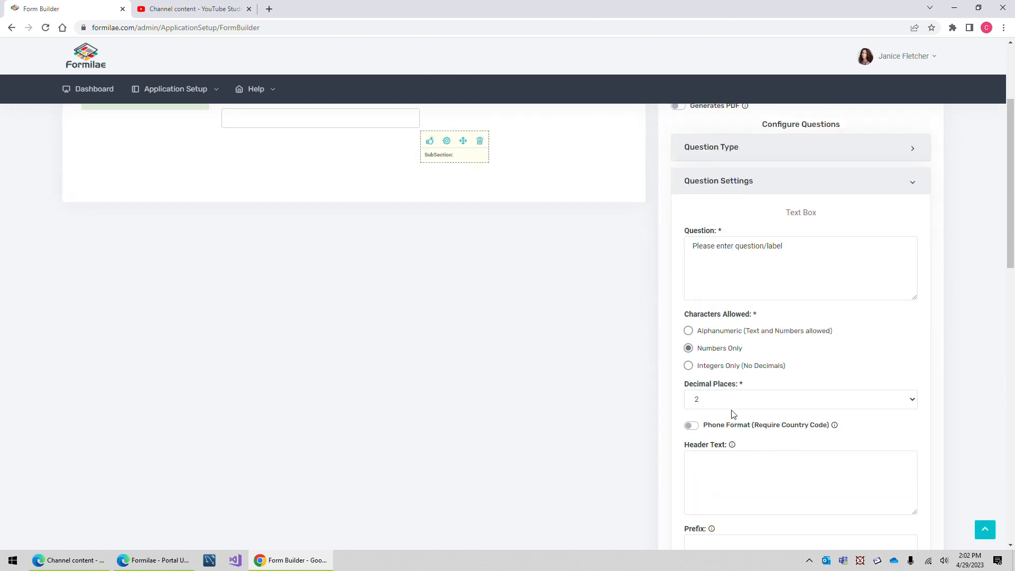
{"action": "scroll", "coordinate": [728, 420], "scroll_direction": "up", "scroll_amount": 3}
{"action": "scroll", "coordinate": [754, 471], "scroll_direction": "down", "scroll_amount": 8}
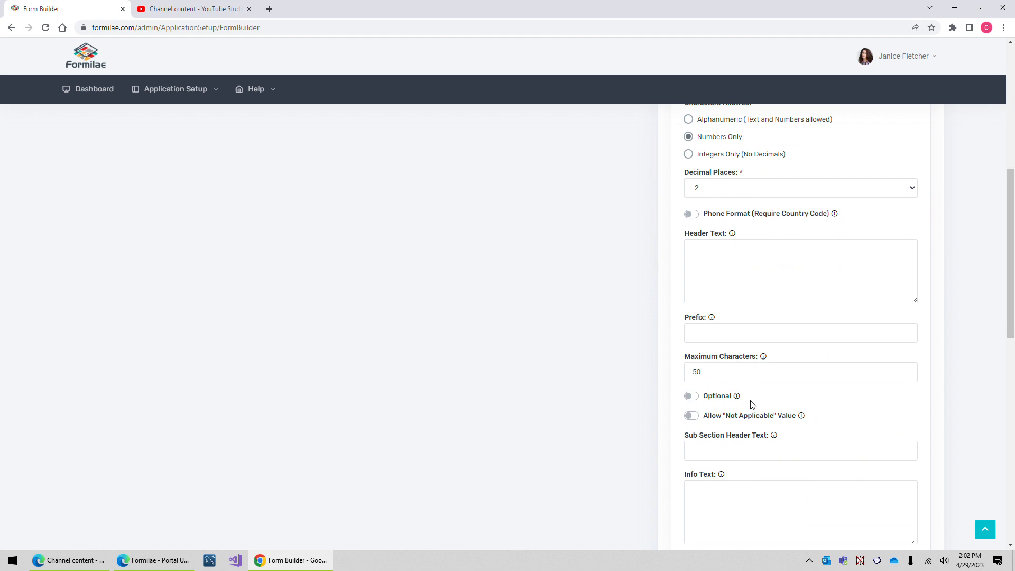
{"action": "scroll", "coordinate": [755, 446], "scroll_direction": "down", "scroll_amount": 2}
{"action": "scroll", "coordinate": [755, 445], "scroll_direction": "up", "scroll_amount": 10}
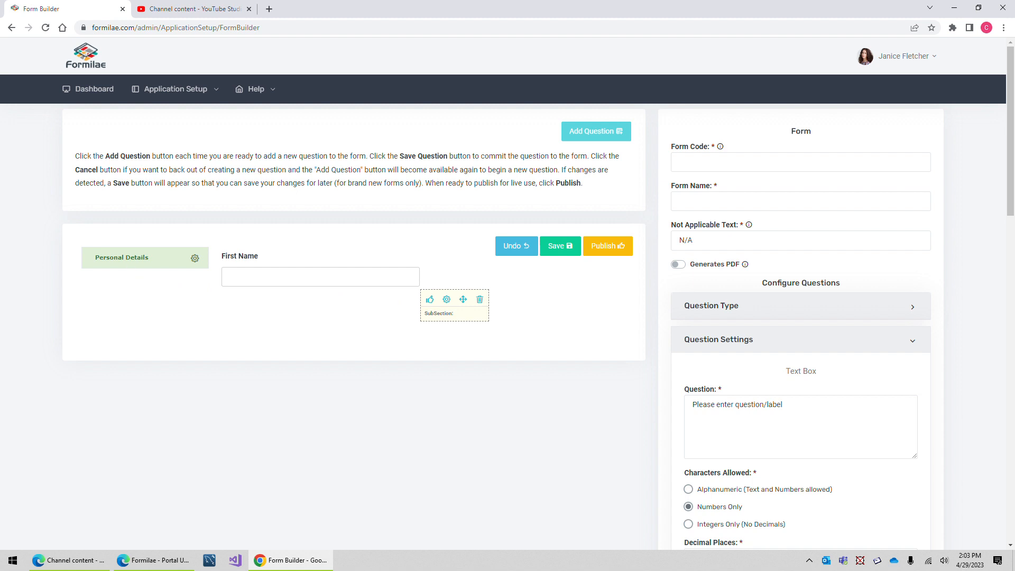
Discard the unfinished numeric text box question without saving it
{"action": "left_click", "coordinate": [447, 300]}
{"action": "left_click", "coordinate": [505, 361]}
{"action": "scroll", "coordinate": [855, 424], "scroll_direction": "down", "scroll_amount": 15}
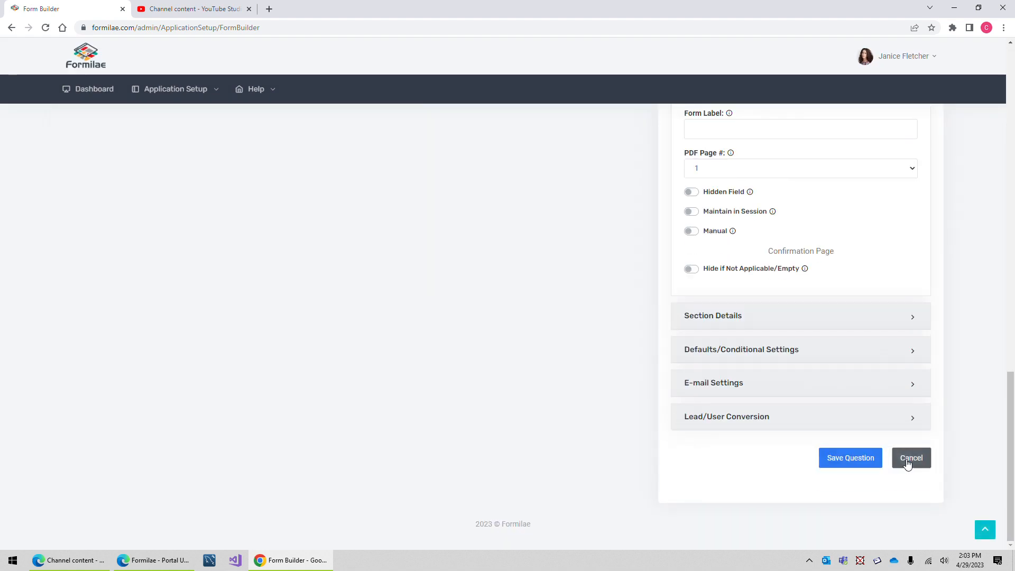
{"action": "left_click", "coordinate": [907, 463]}
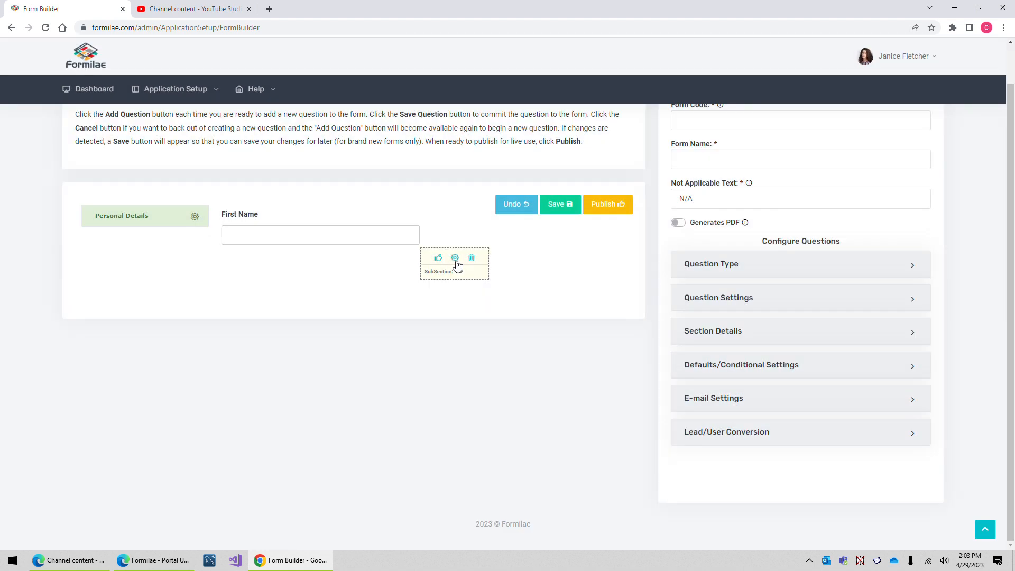
Open the existing First Name question for editing and set its maximum characters to 75
{"action": "left_click", "coordinate": [455, 257]}
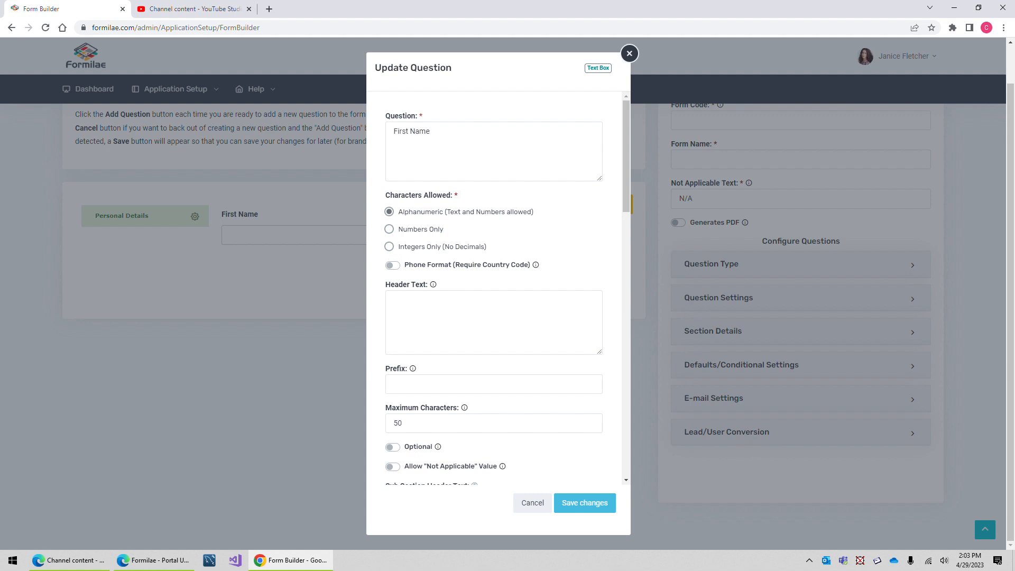
{"action": "scroll", "coordinate": [483, 345], "scroll_direction": "down", "scroll_amount": 15}
{"action": "scroll", "coordinate": [483, 344], "scroll_direction": "up", "scroll_amount": 10}
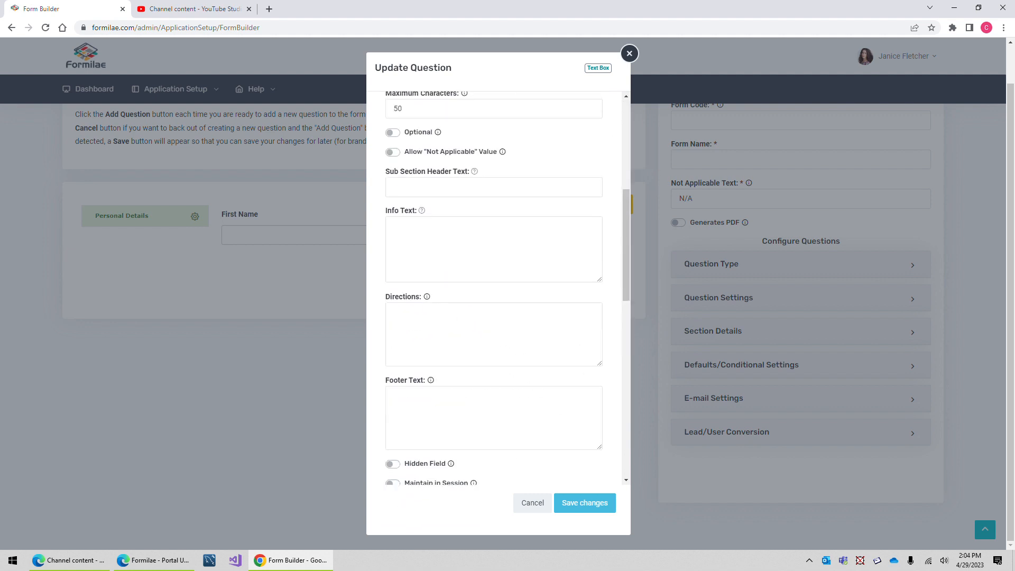
{"action": "scroll", "coordinate": [494, 288], "scroll_direction": "up", "scroll_amount": 6}
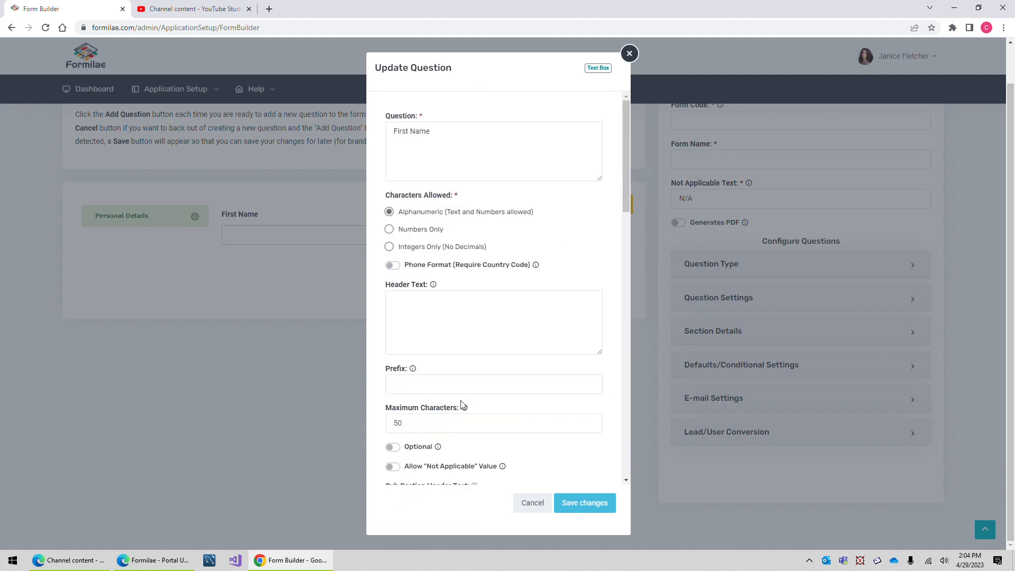
{"action": "scroll", "coordinate": [394, 338], "scroll_direction": "down", "scroll_amount": 2}
{"action": "key", "text": "ctrl+a"}
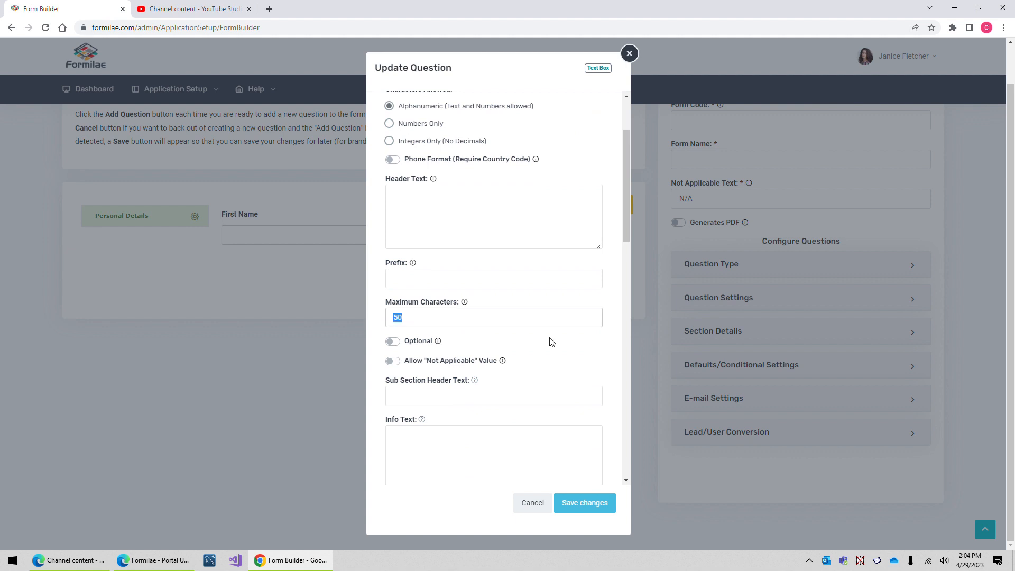
{"action": "type", "text": "75"}
Try out the First Name question's Optional setting and save the changes to the question
{"action": "left_click", "coordinate": [393, 341]}
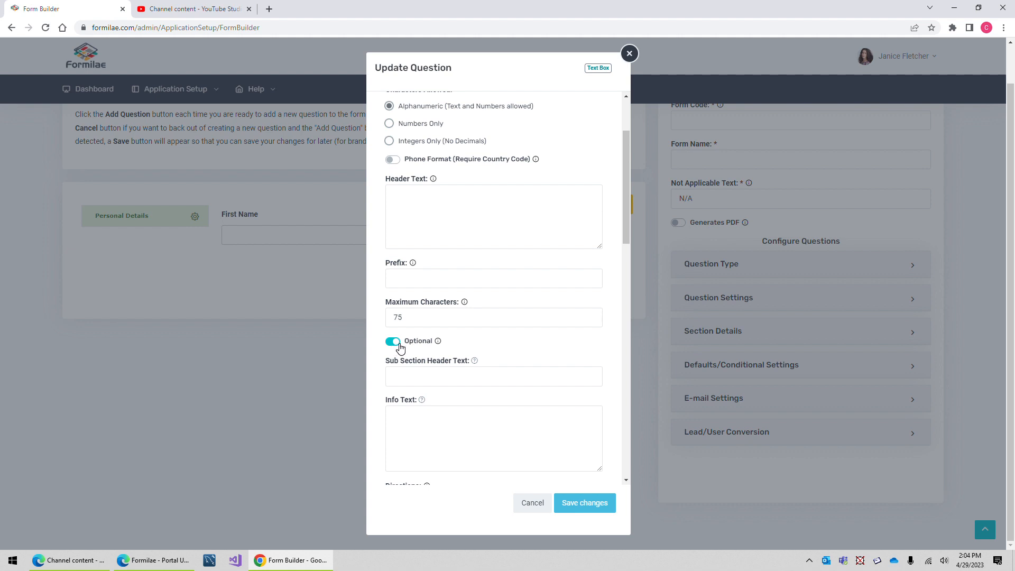
{"action": "left_click", "coordinate": [394, 343]}
{"action": "left_click", "coordinate": [582, 510]}
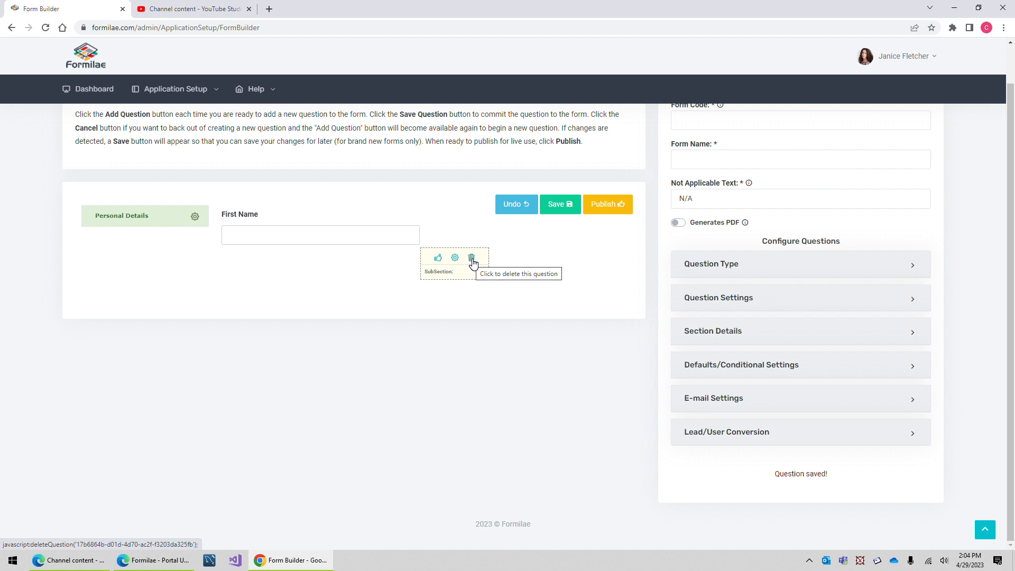
Start a Radio Button List question with the question text "What is your gender?"
{"action": "left_click", "coordinate": [729, 269]}
{"action": "left_click", "coordinate": [713, 316]}
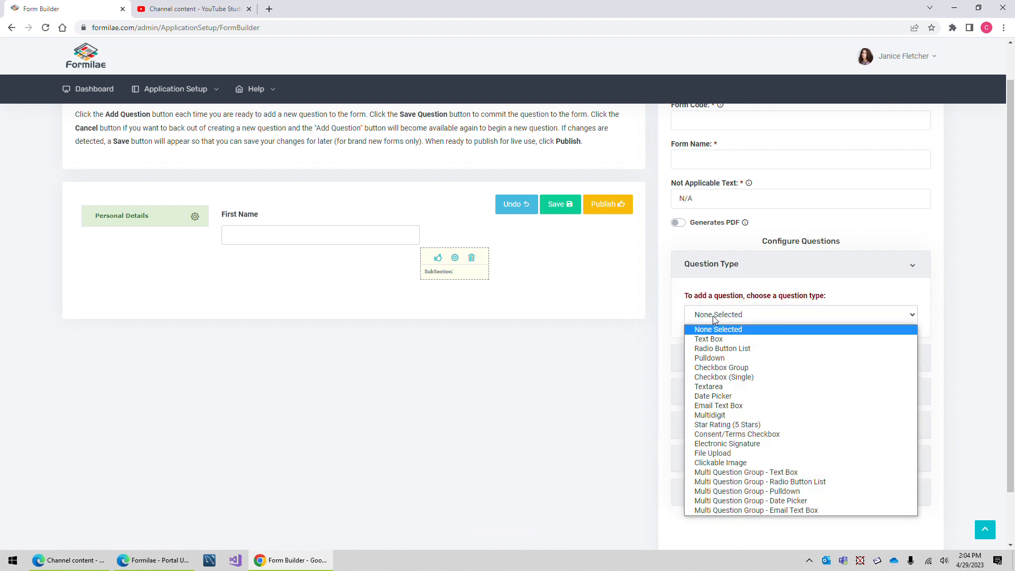
{"action": "left_click", "coordinate": [722, 349]}
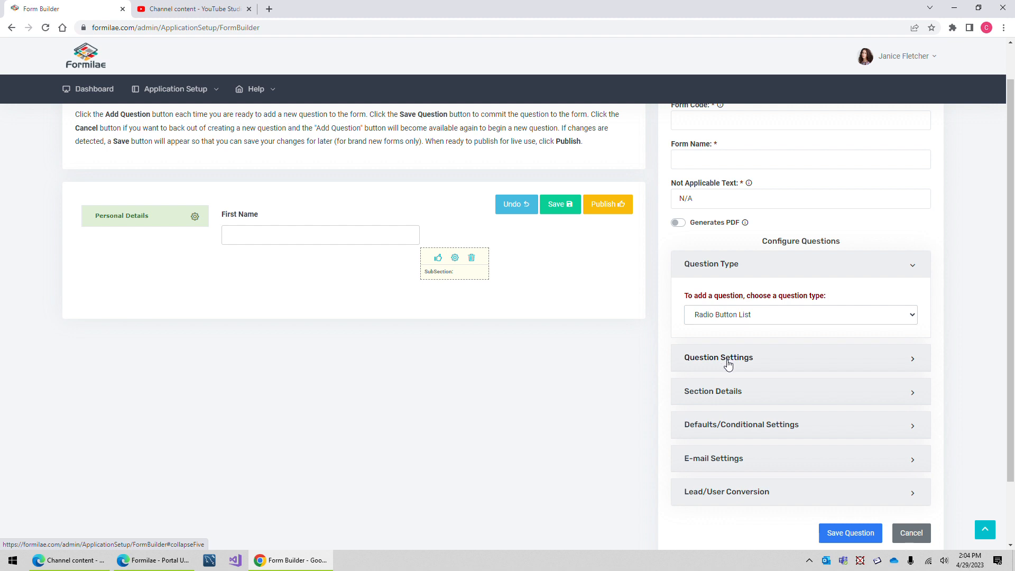
{"action": "left_click", "coordinate": [725, 362]}
{"action": "type", "text": "What is your gender?"}
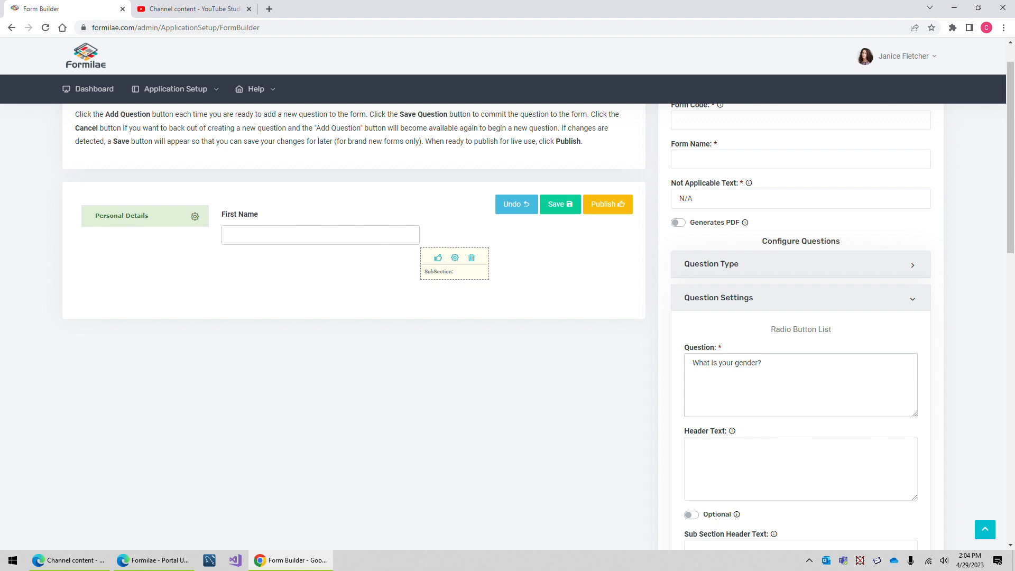
Add a choice with the display text "Male" to the gender question's choice list
{"action": "scroll", "coordinate": [508, 317], "scroll_direction": "down", "scroll_amount": 2}
{"action": "scroll", "coordinate": [739, 406], "scroll_direction": "down", "scroll_amount": 7}
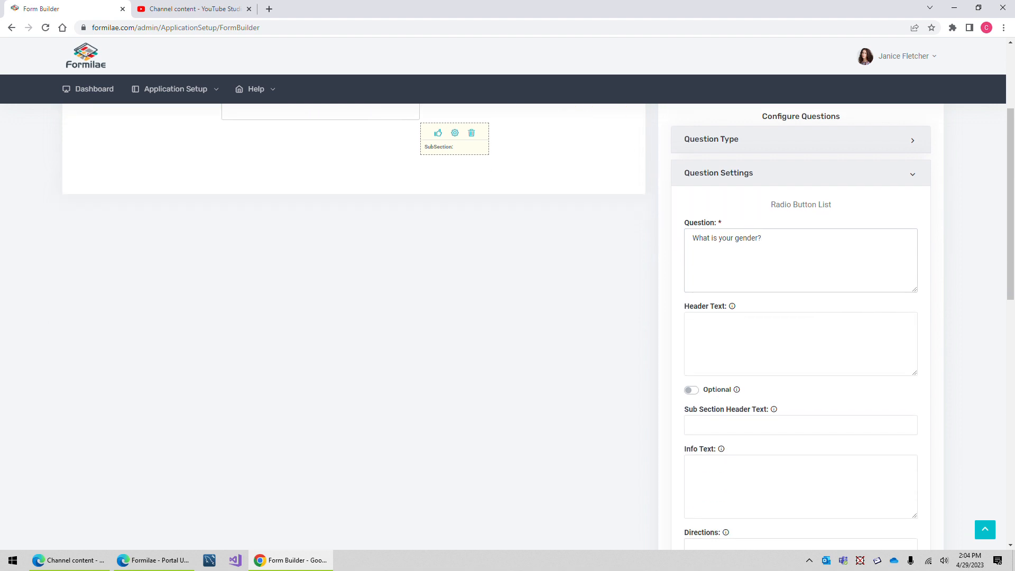
{"action": "scroll", "coordinate": [723, 368], "scroll_direction": "down", "scroll_amount": 3}
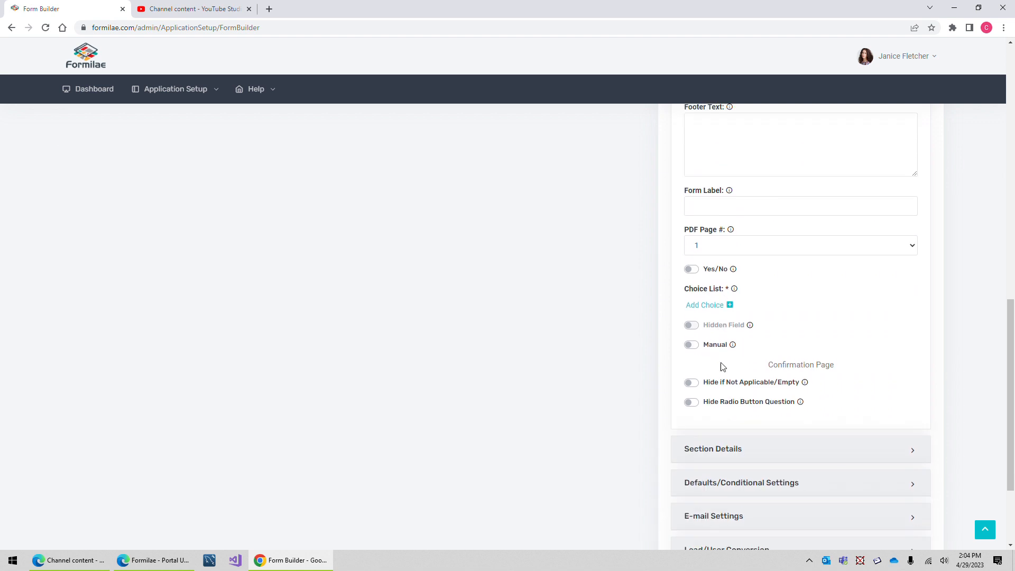
{"action": "left_click", "coordinate": [708, 308]}
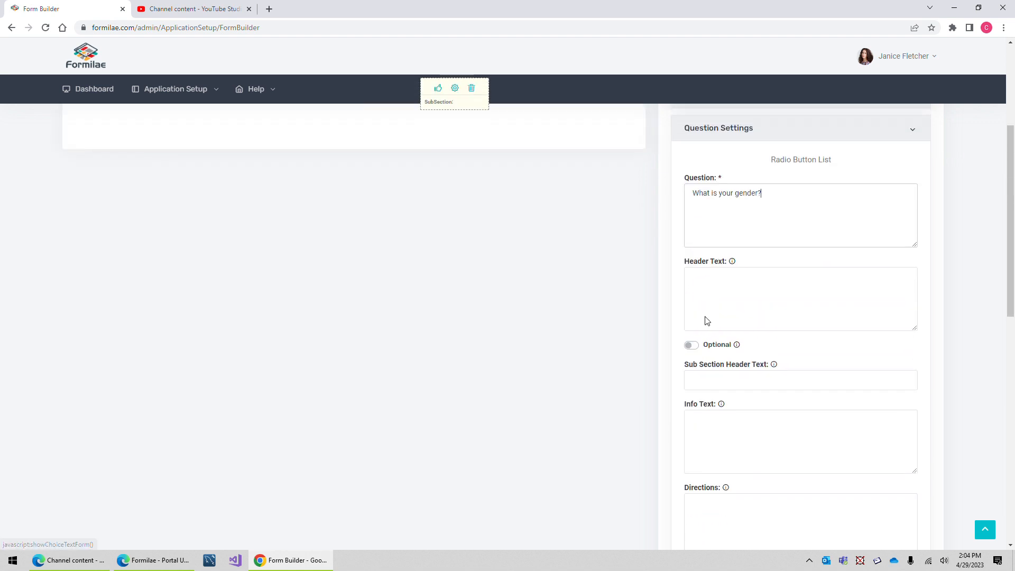
{"action": "scroll", "coordinate": [729, 329], "scroll_direction": "down", "scroll_amount": 10}
{"action": "left_click", "coordinate": [705, 358]}
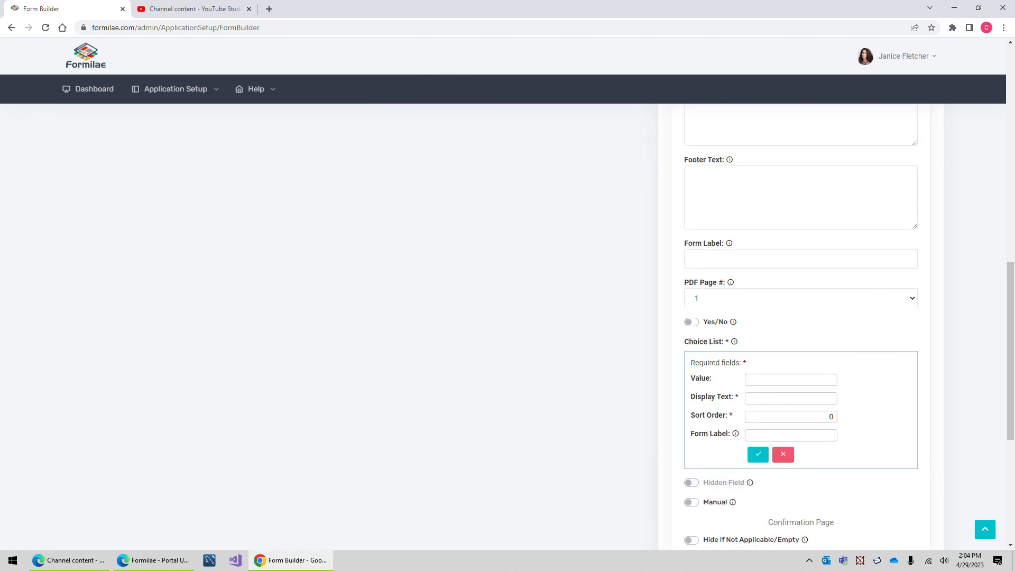
{"action": "left_click", "coordinate": [791, 380]}
{"action": "left_click", "coordinate": [792, 398]}
{"action": "left_click", "coordinate": [759, 455]}
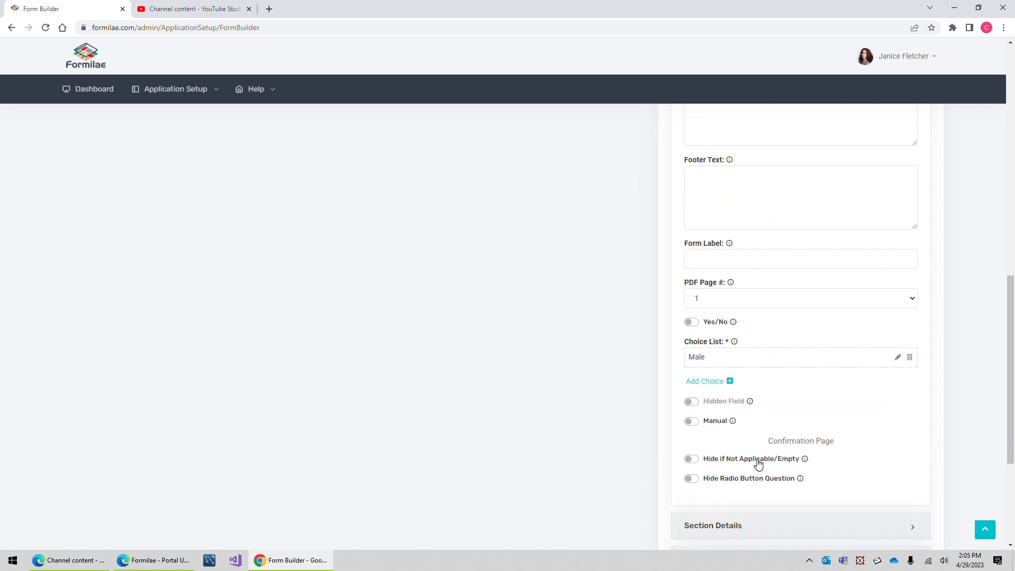
Add a second choice with the display text "Female" to the gender question
{"action": "left_click", "coordinate": [706, 381]}
{"action": "left_click", "coordinate": [786, 415]}
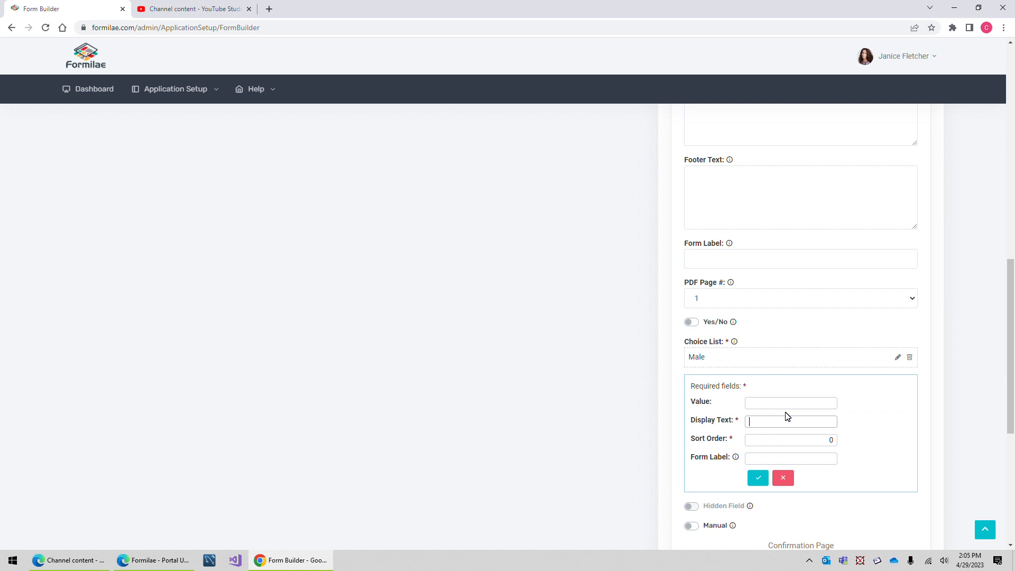
{"action": "type", "text": "Female"}
{"action": "left_click", "coordinate": [759, 477]}
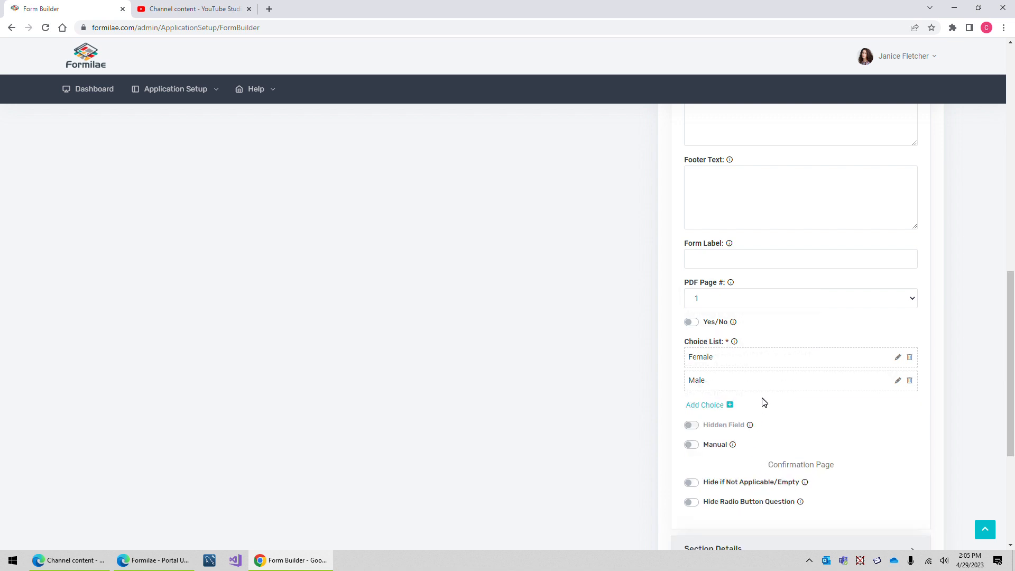
Assign the gender question to the existing Personal Details section and save the question
{"action": "scroll", "coordinate": [776, 460], "scroll_direction": "down", "scroll_amount": 2}
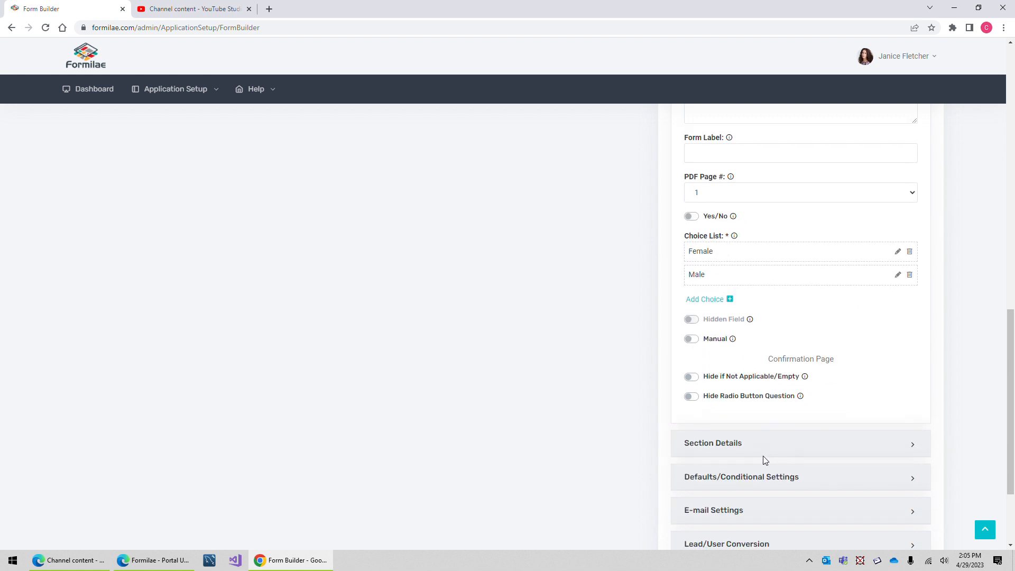
{"action": "left_click", "coordinate": [729, 448]}
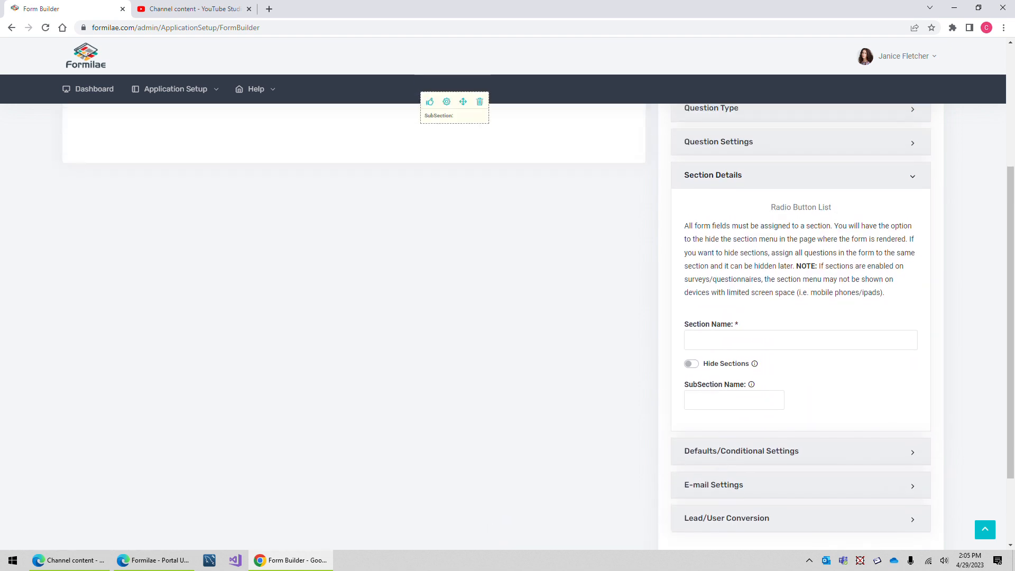
{"action": "left_click", "coordinate": [748, 345]}
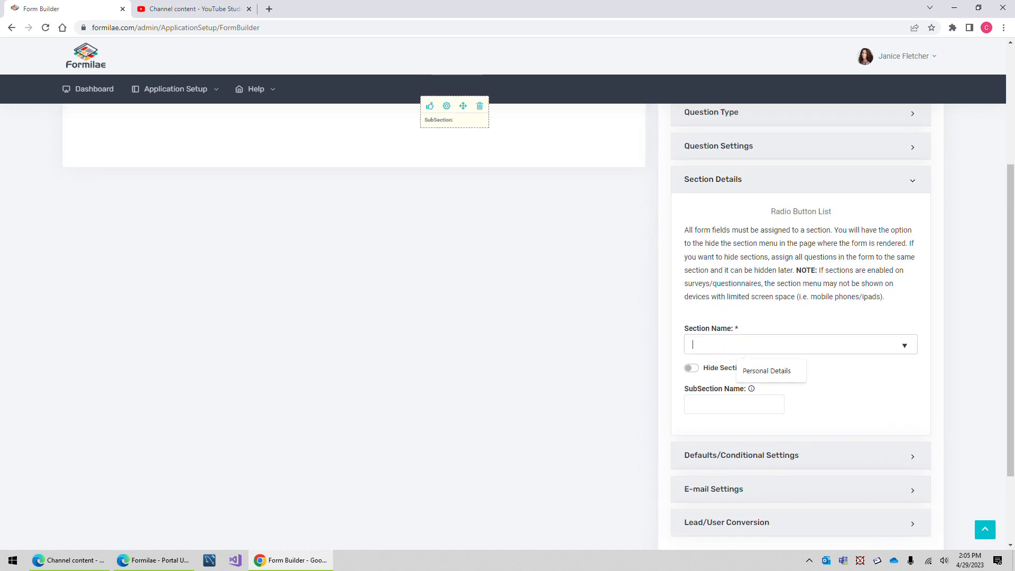
{"action": "left_click", "coordinate": [788, 374]}
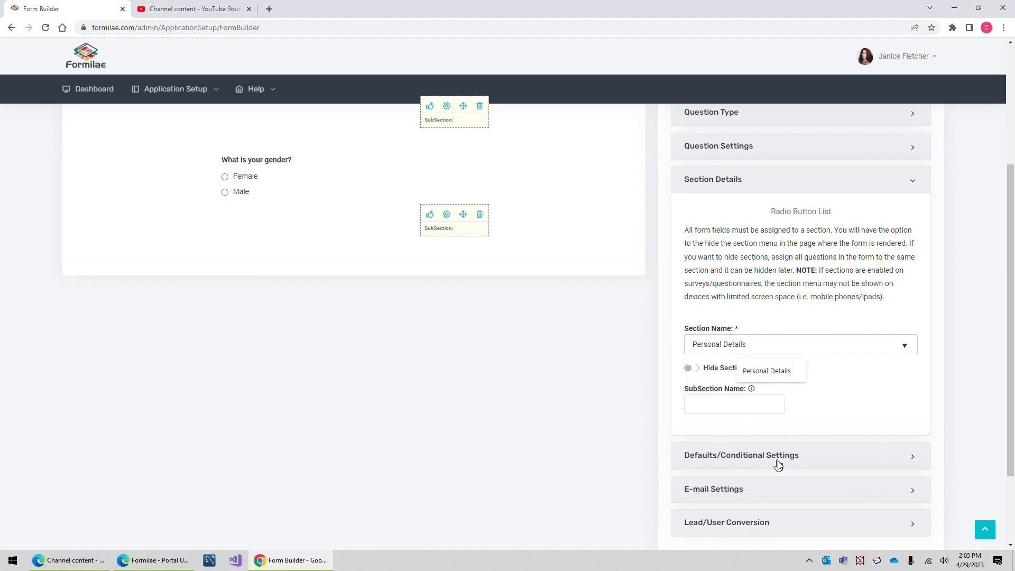
{"action": "scroll", "coordinate": [775, 465], "scroll_direction": "down", "scroll_amount": 2}
{"action": "left_click", "coordinate": [846, 459]}
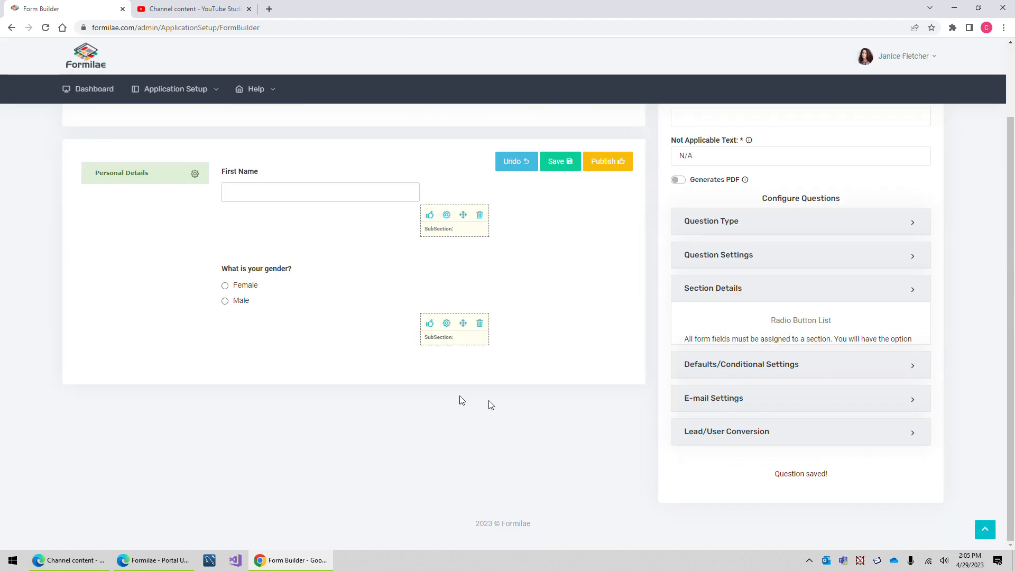
Test the gender question in the form preview by alternately selecting Female and Male
{"action": "scroll", "coordinate": [462, 400], "scroll_direction": "up", "scroll_amount": 1}
{"action": "left_click", "coordinate": [225, 329]}
{"action": "left_click", "coordinate": [226, 344]}
{"action": "left_click", "coordinate": [225, 328]}
{"action": "left_click", "coordinate": [226, 344]}
{"action": "left_click", "coordinate": [225, 328]}
{"action": "left_click", "coordinate": [225, 344]}
{"action": "left_click", "coordinate": [225, 329]}
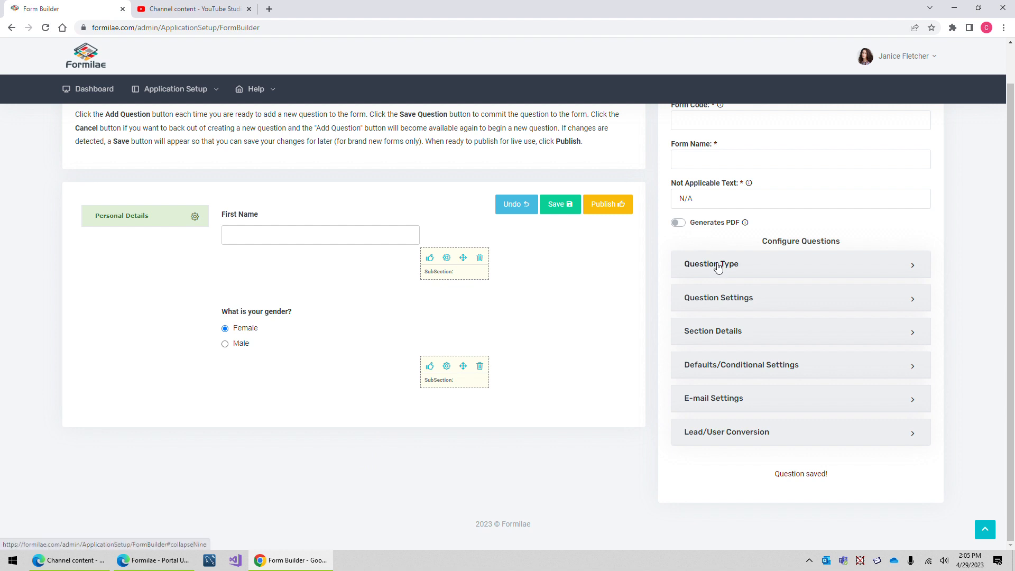
Start a Checkbox Group question with the question text "Do you have any of the below medical issues?"
{"action": "left_click", "coordinate": [738, 266]}
{"action": "left_click", "coordinate": [734, 315]}
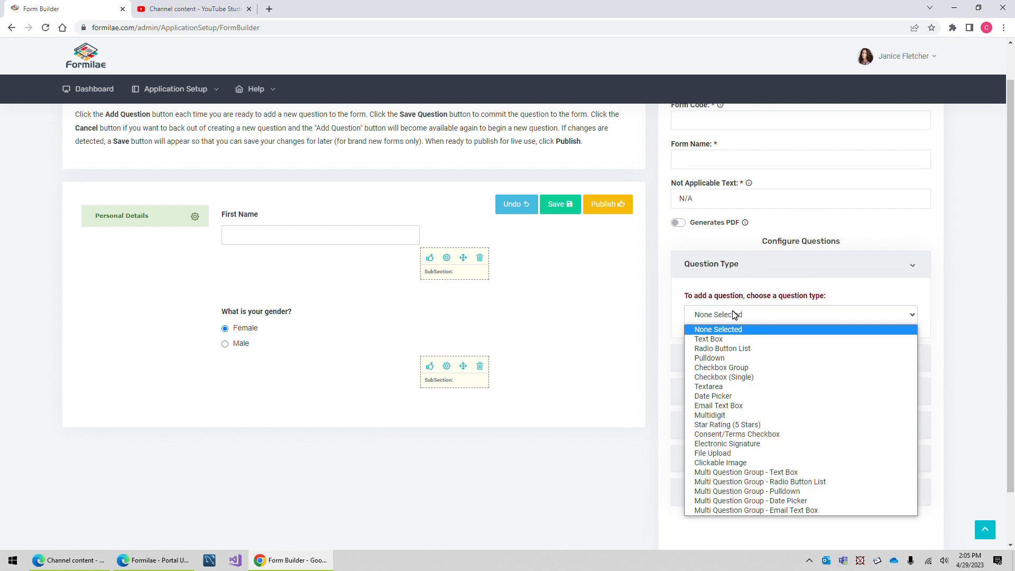
{"action": "left_click", "coordinate": [734, 316]}
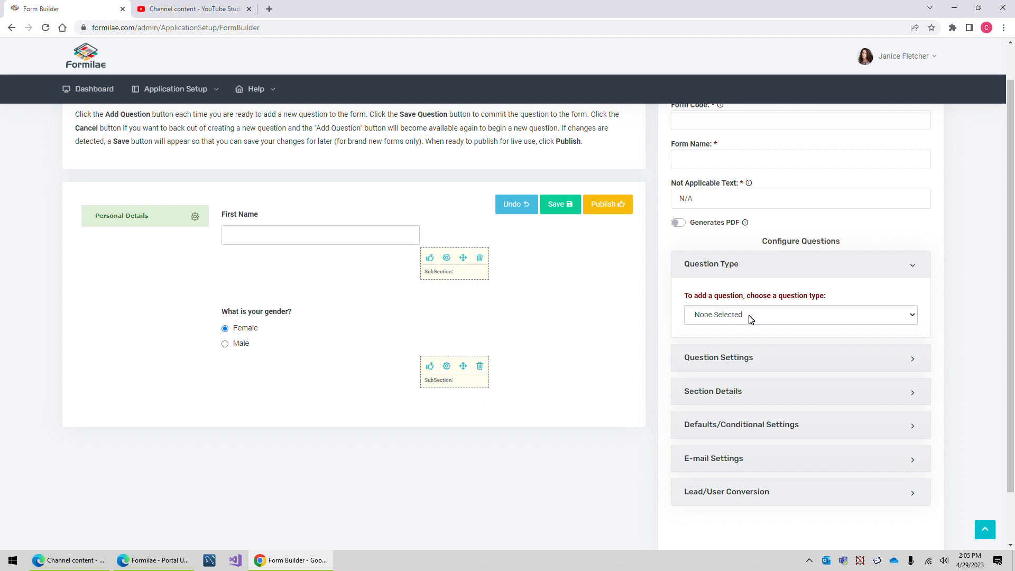
{"action": "left_click", "coordinate": [720, 309]}
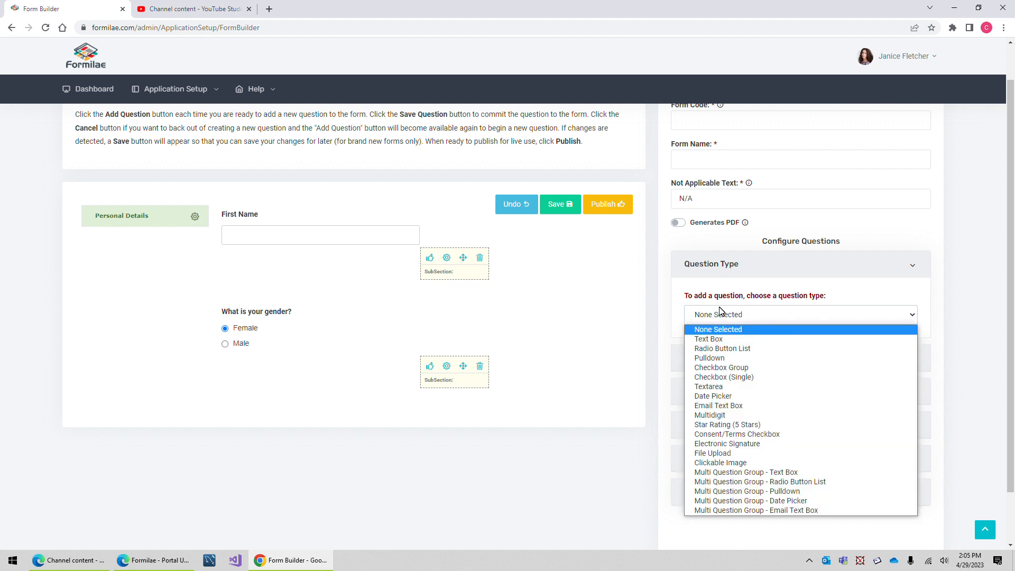
{"action": "left_click", "coordinate": [731, 367]}
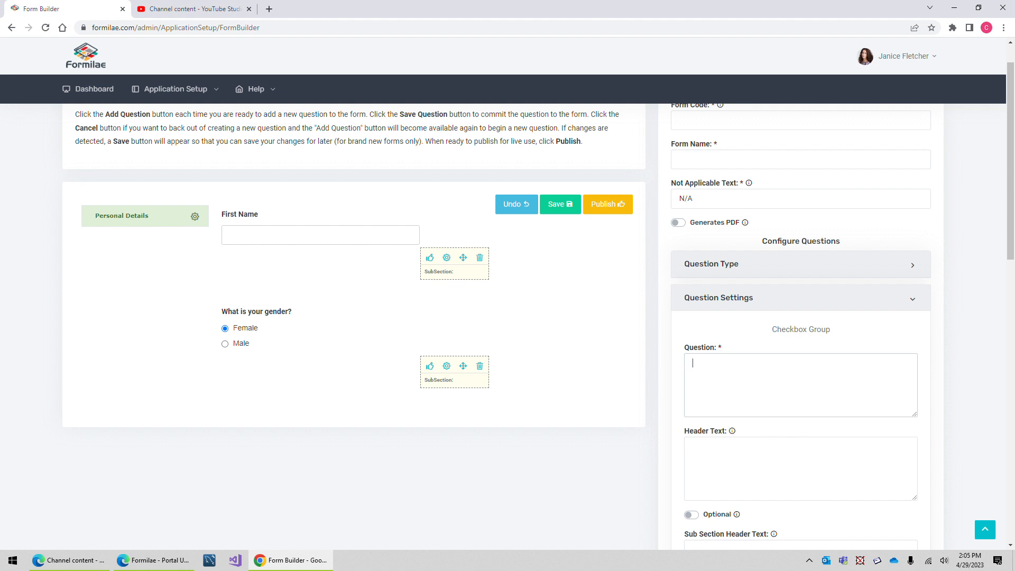
{"action": "type", "text": "Do you have any medic"}
{"action": "key", "text": "BackSpace"}
{"action": "key", "text": "BackSpace"}
{"action": "type", "text": "of the below medical issues?"}
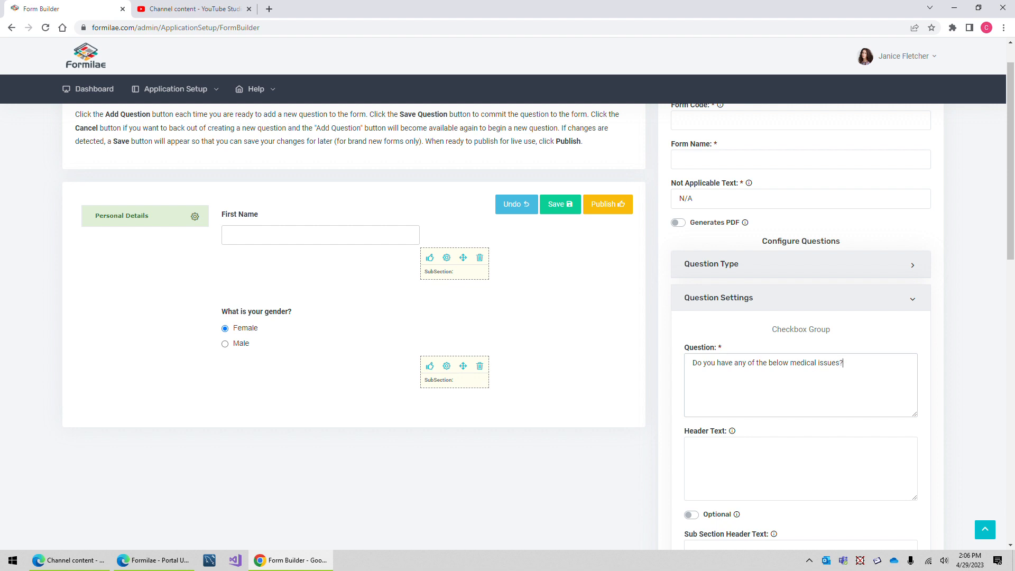
Add the choices "Allergies" and "Heart Condition" to the medical issues question's choice list
{"action": "scroll", "coordinate": [773, 340], "scroll_direction": "down", "scroll_amount": 13}
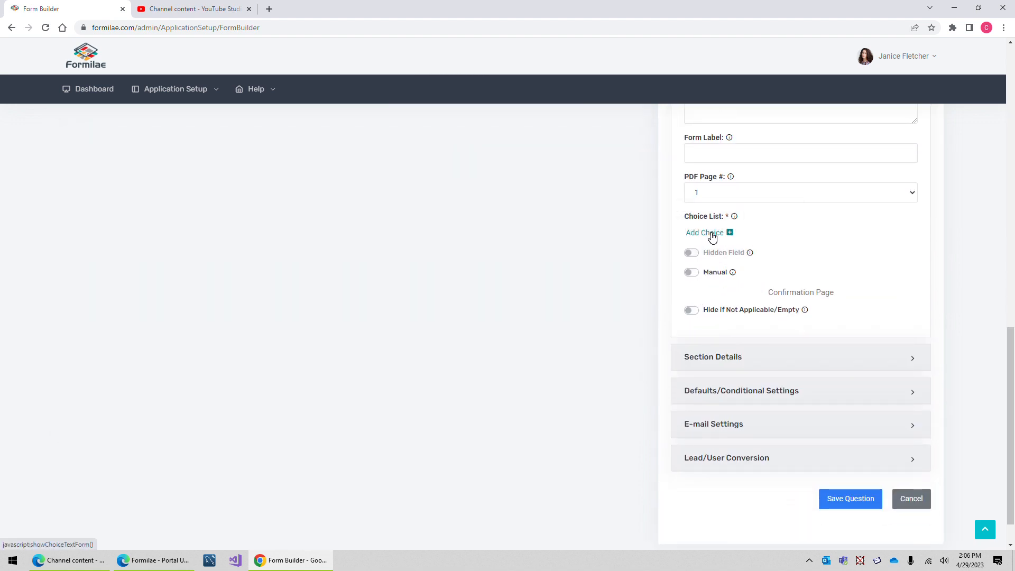
{"action": "left_click", "coordinate": [712, 233]}
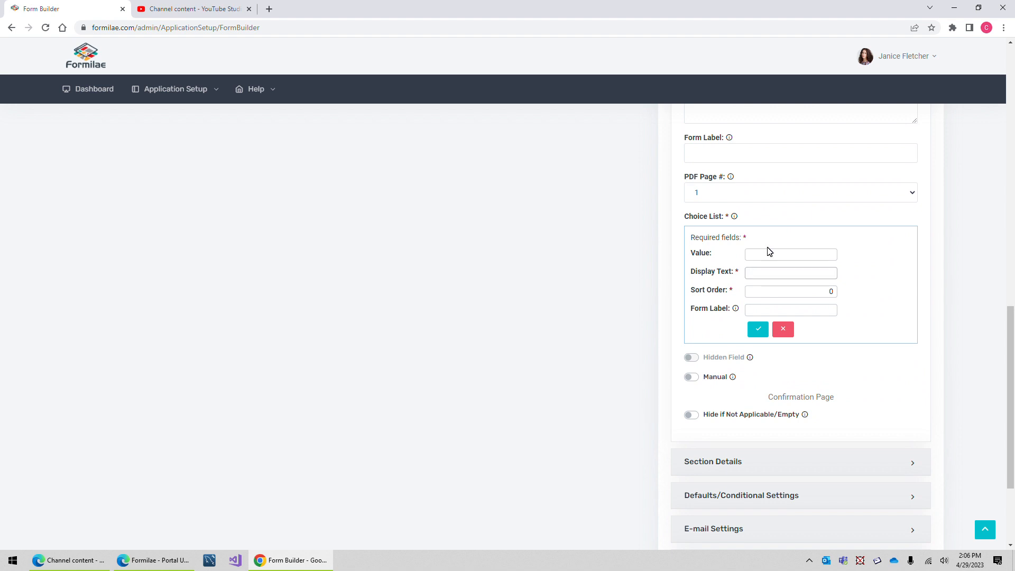
{"action": "type", "text": "Allergies"}
{"action": "left_click", "coordinate": [758, 329]}
{"action": "left_click", "coordinate": [711, 257]}
{"action": "left_click", "coordinate": [793, 294]}
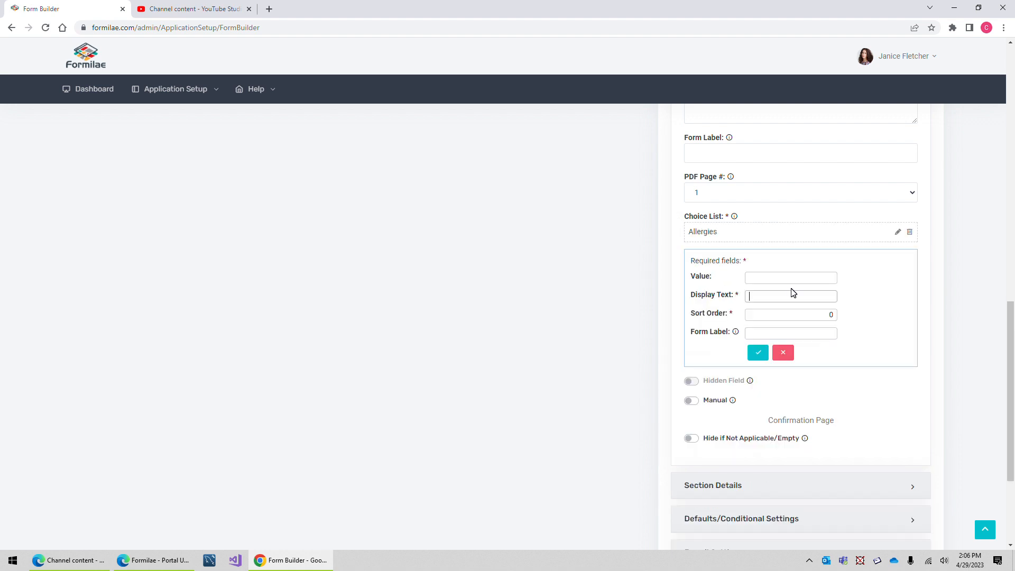
{"action": "type", "text": "Heart Condition"}
{"action": "left_click", "coordinate": [758, 352]}
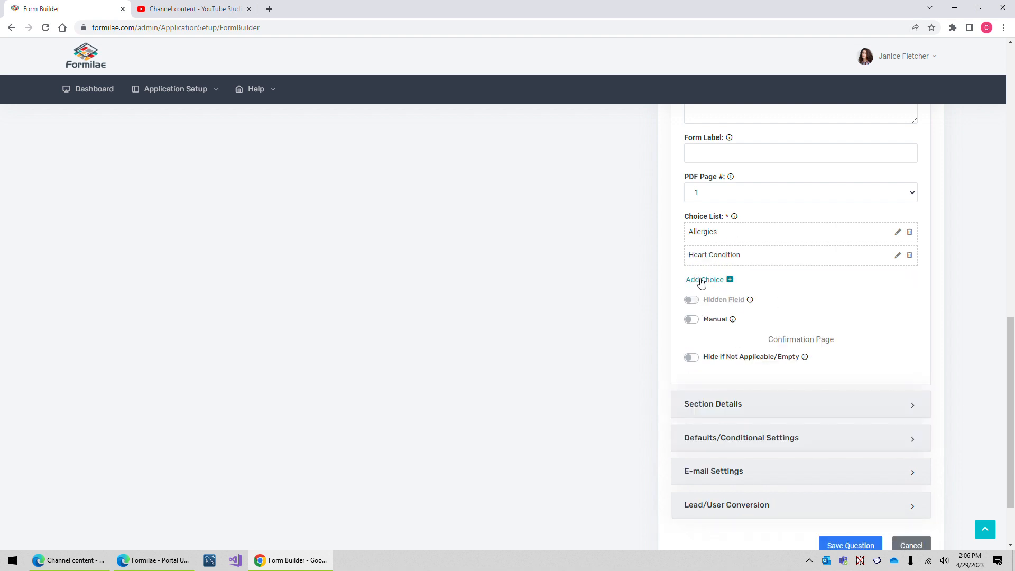
Assign the medical issues question to a new section named "Medical History"
{"action": "left_click", "coordinate": [714, 406]}
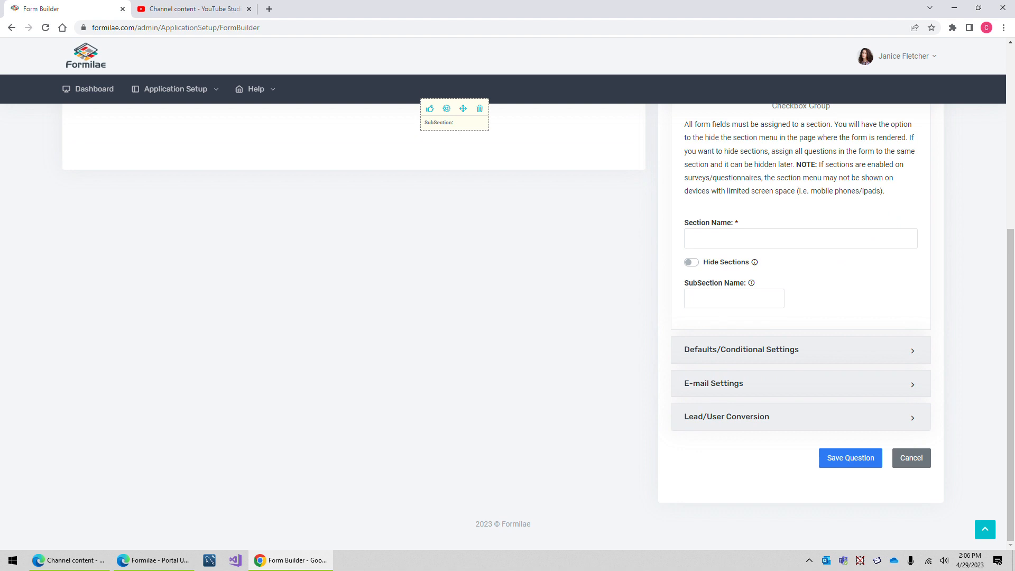
{"action": "left_click", "coordinate": [692, 239]}
{"action": "type", "text": "Medical History"}
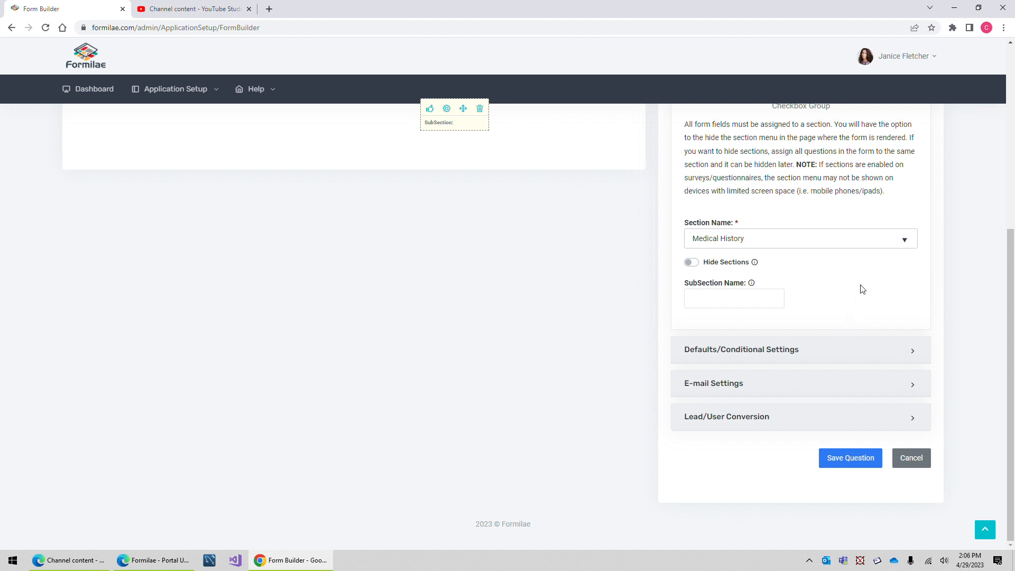
Save the medical issues question and test its Allergies checkbox in the form preview
{"action": "left_click", "coordinate": [860, 464]}
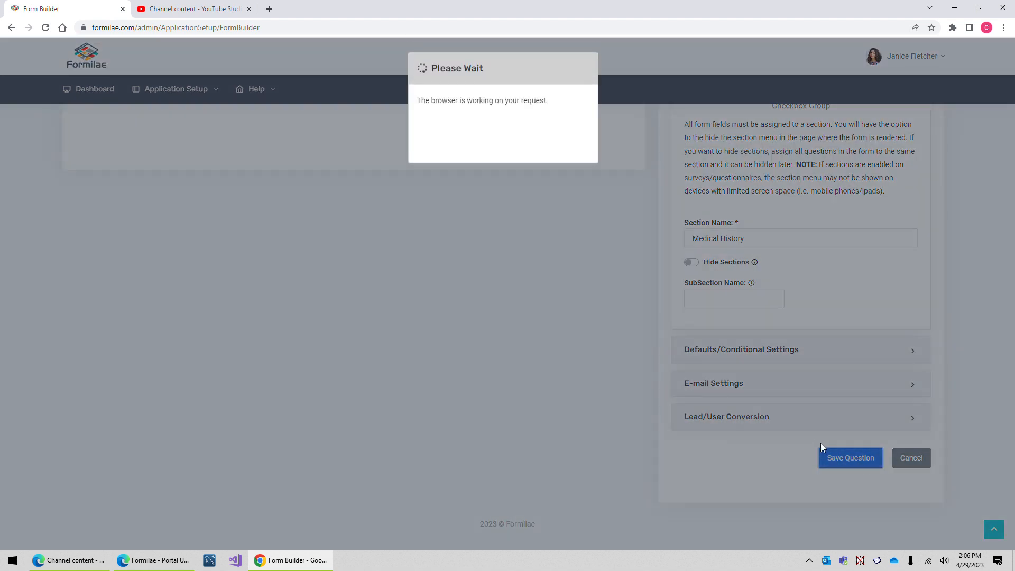
{"action": "scroll", "coordinate": [487, 405], "scroll_direction": "up", "scroll_amount": 1}
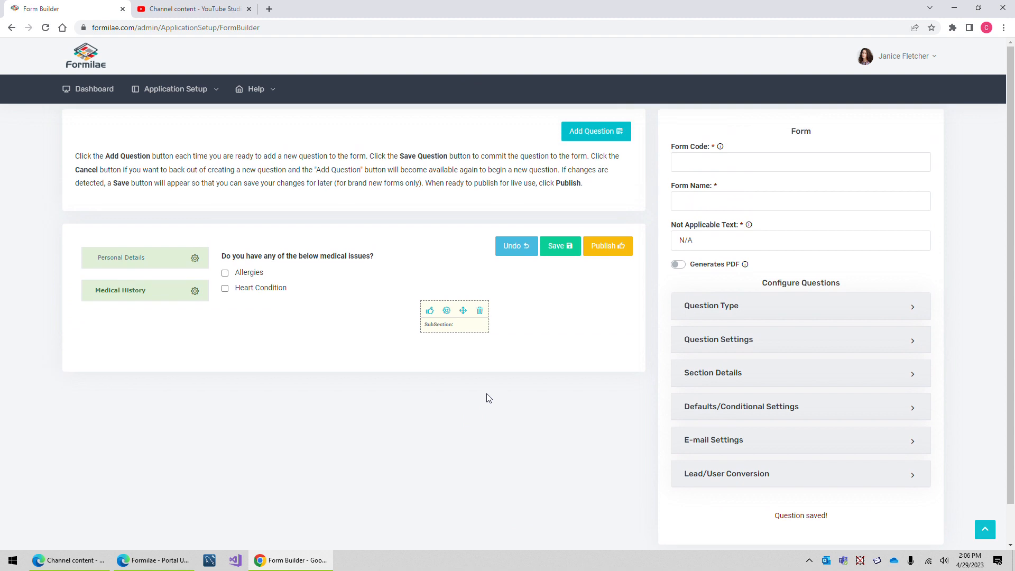
{"action": "left_click", "coordinate": [226, 274]}
{"action": "left_click", "coordinate": [225, 274]}
{"action": "left_click", "coordinate": [226, 274]}
{"action": "left_click", "coordinate": [226, 273]}
{"action": "left_click", "coordinate": [225, 273]}
Compare the questions in the Personal Details and Medical History sections by switching between them in the form preview
{"action": "left_click", "coordinate": [128, 259]}
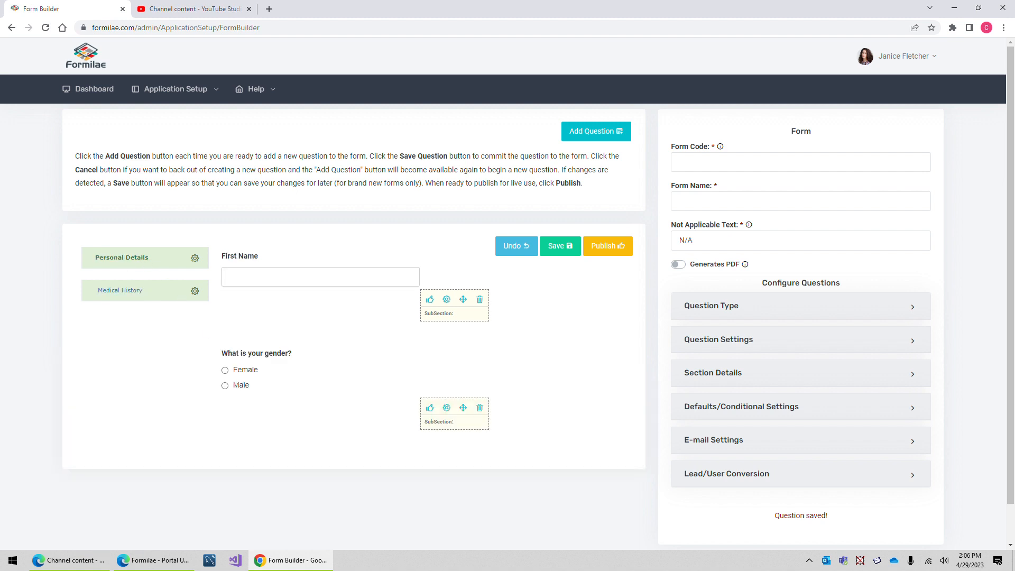
{"action": "left_click", "coordinate": [120, 295]}
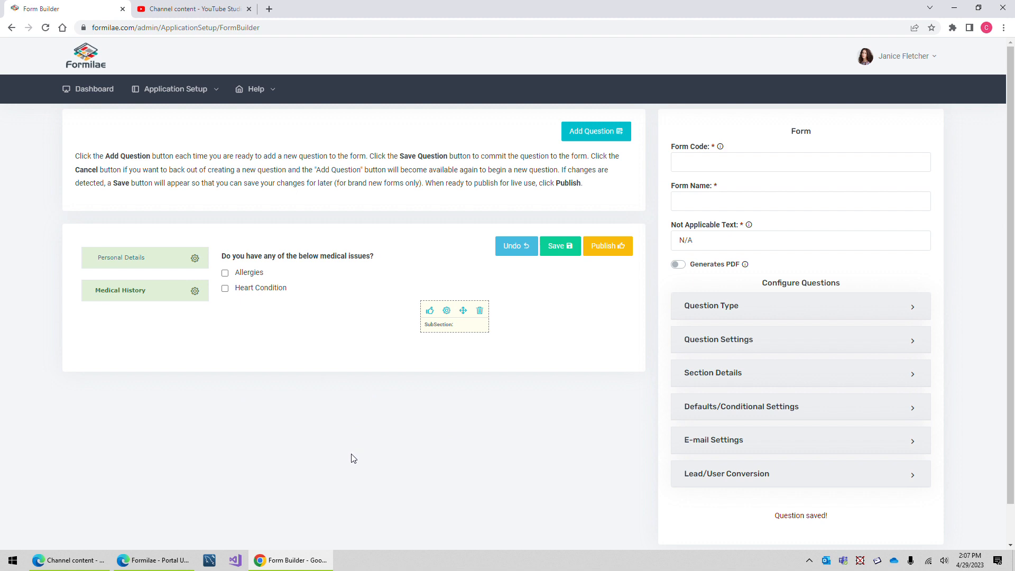
{"action": "left_click", "coordinate": [164, 265]}
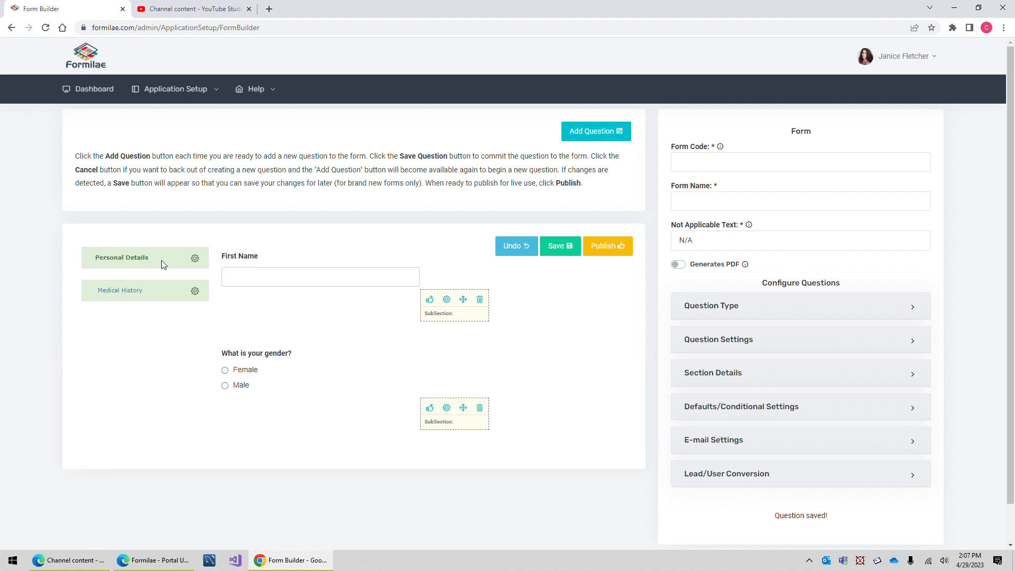
Set the Personal Details section's directions to "Please fill in your personal details.", leaving its sort order at No Change
{"action": "left_click", "coordinate": [194, 259]}
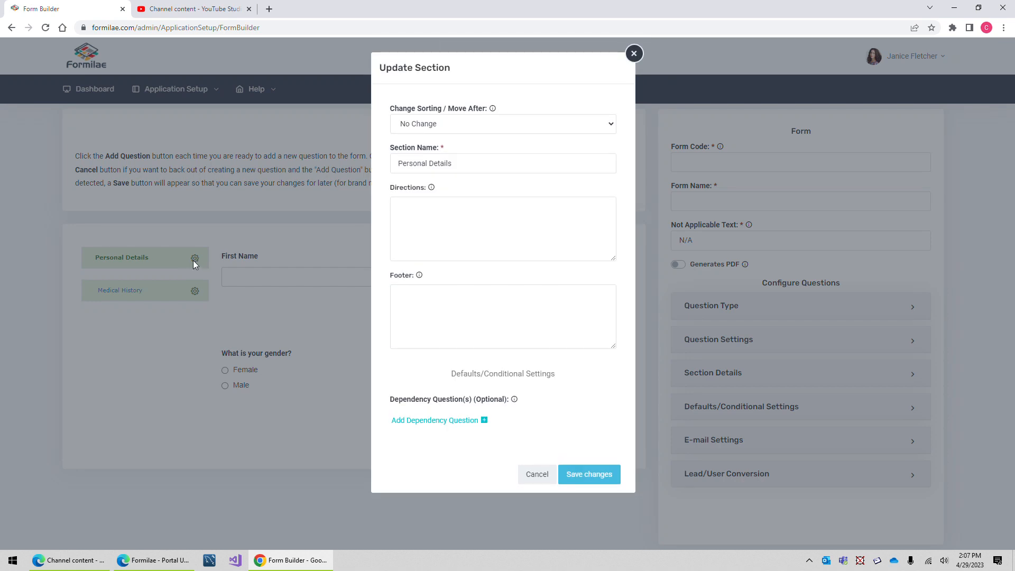
{"action": "left_click", "coordinate": [448, 125]}
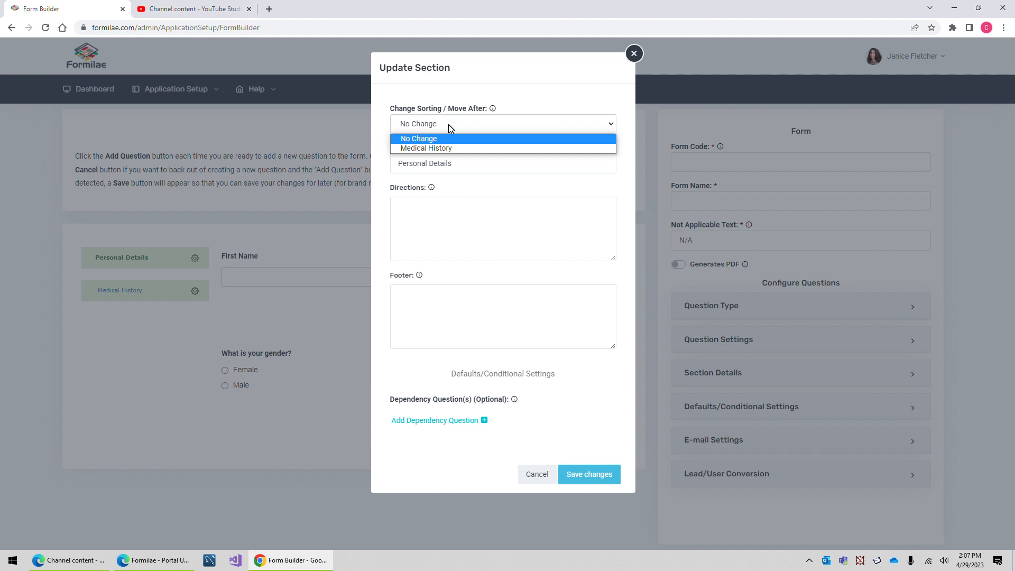
{"action": "left_click", "coordinate": [449, 128]}
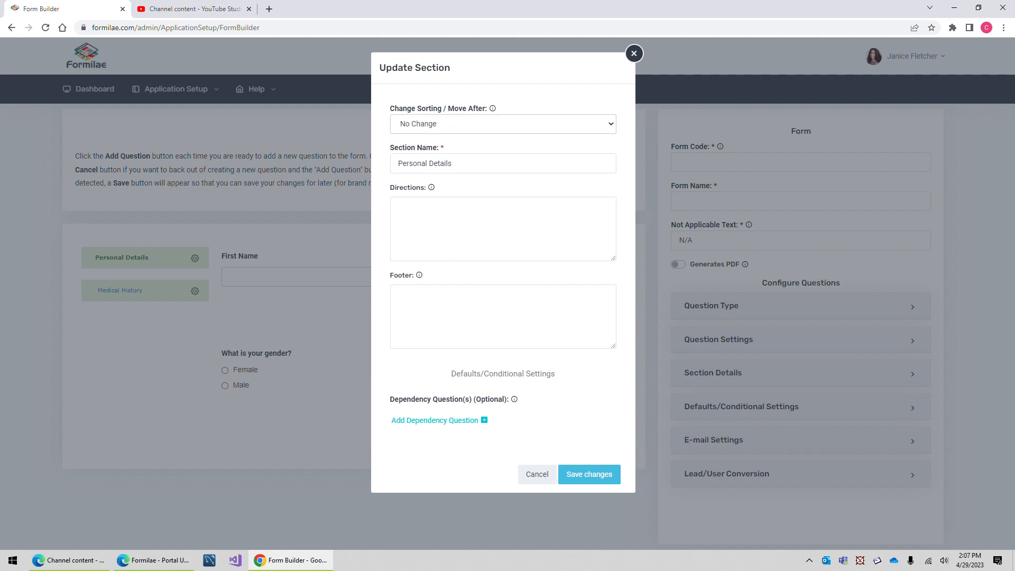
{"action": "left_click", "coordinate": [416, 207]}
{"action": "type", "text": "Please fill in your personal details."}
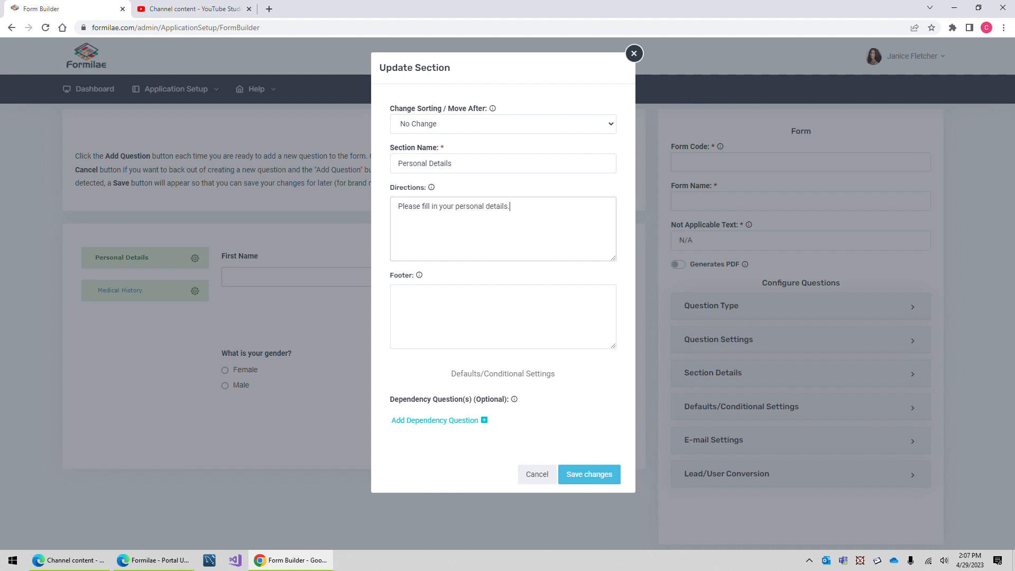
Set the Personal Details section's footer to "This is the end of the personal details section." and save the section changes
{"action": "left_click", "coordinate": [398, 294]}
{"action": "type", "text": "These "}
{"action": "type", "text": " is the end"}
{"action": "type", "text": " of the personal details"}
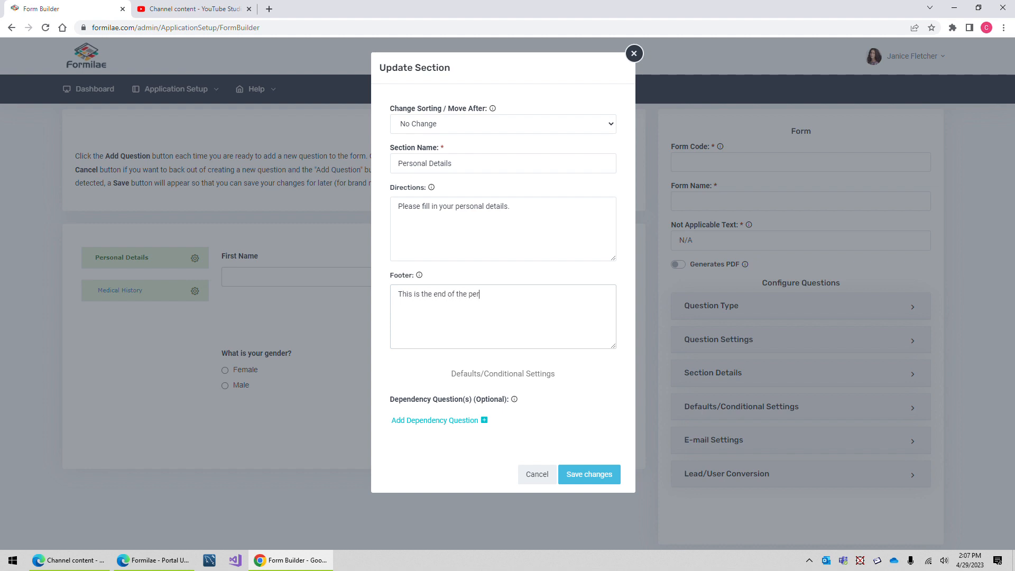
{"action": "type", "text": " section."}
{"action": "left_click", "coordinate": [594, 476]}
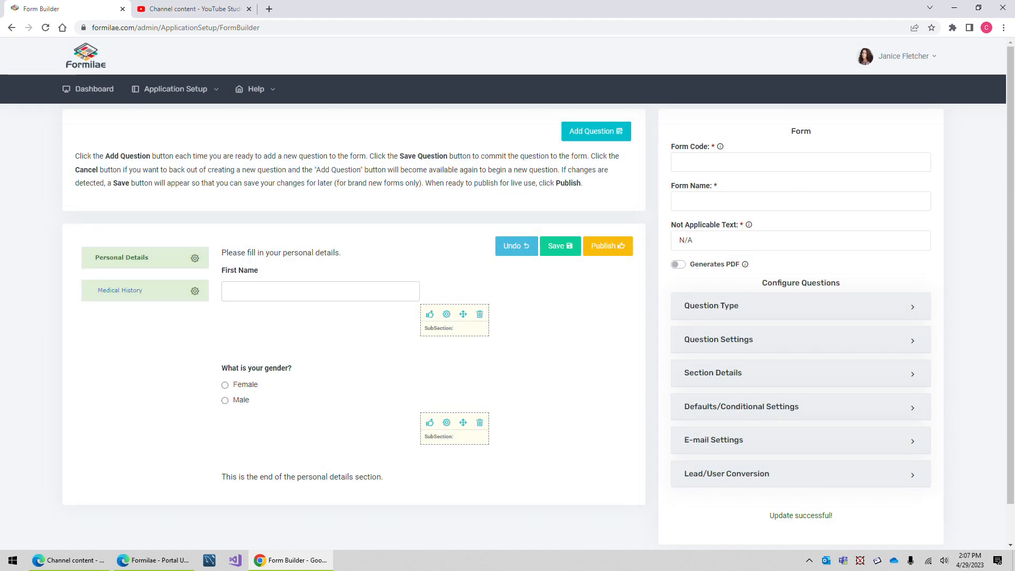
{"action": "left_click_drag", "start_coordinate": [222, 252], "coordinate": [343, 254]}
{"action": "left_click_drag", "start_coordinate": [222, 478], "coordinate": [384, 474]}
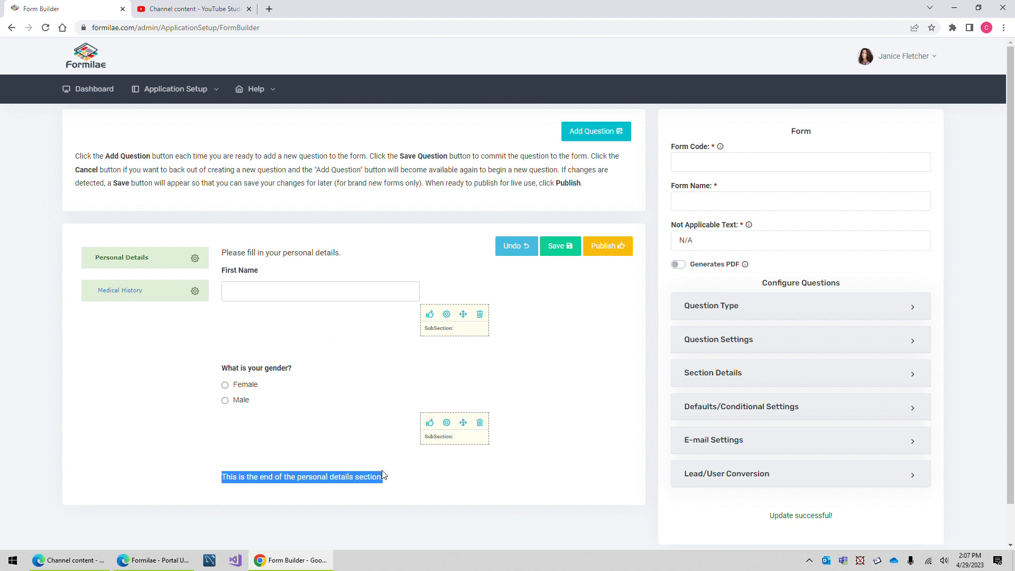
Italicize "This is the end" in the Personal Details footer with <i> and </i> tags, and save the section changes
{"action": "left_click", "coordinate": [194, 260]}
{"action": "left_click", "coordinate": [545, 294]}
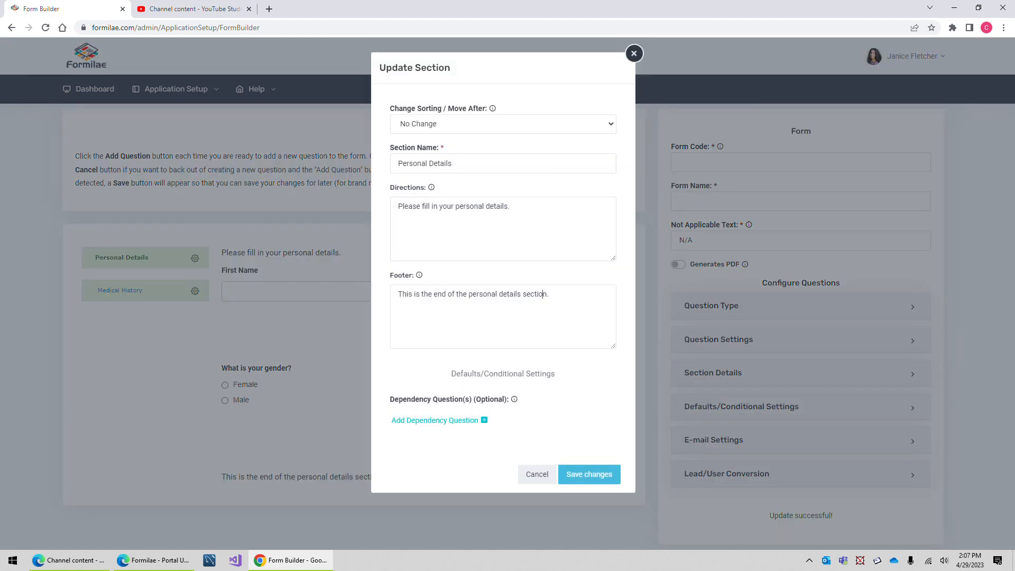
{"action": "left_click_drag", "start_coordinate": [550, 294], "coordinate": [539, 294]}
{"action": "left_click", "coordinate": [398, 294]}
{"action": "type", "text": "<b>"}
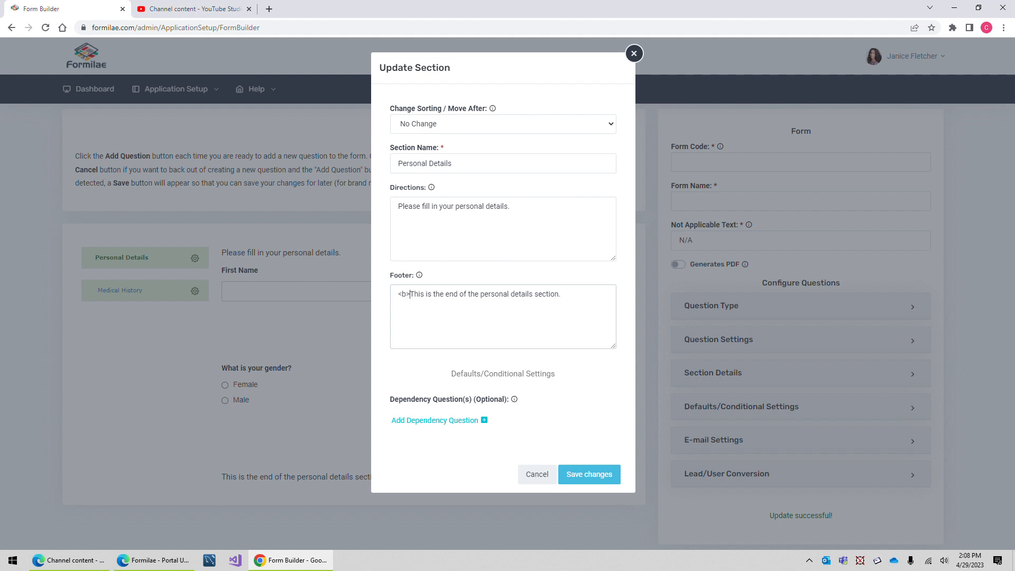
{"action": "key", "text": "BackSpace"}
{"action": "type", "text": "i"}
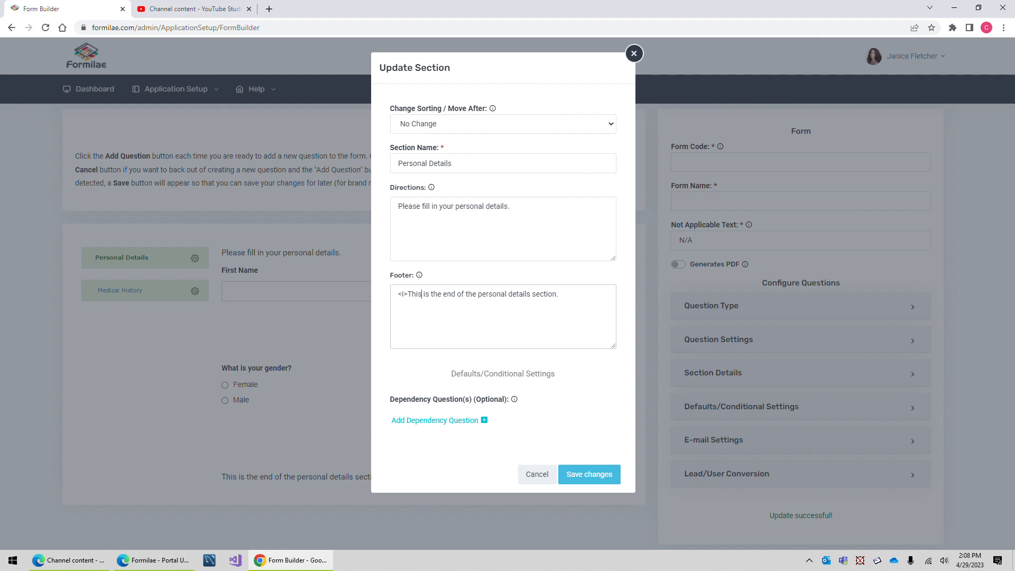
{"action": "type", "text": "</i>"}
{"action": "left_click", "coordinate": [589, 244]}
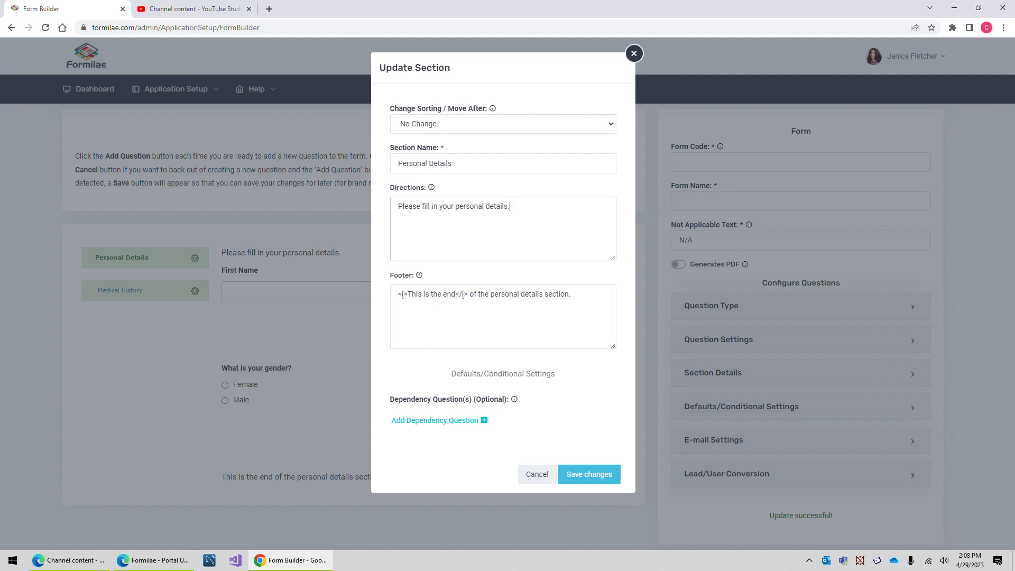
{"action": "left_click", "coordinate": [441, 294]}
{"action": "left_click", "coordinate": [578, 474]}
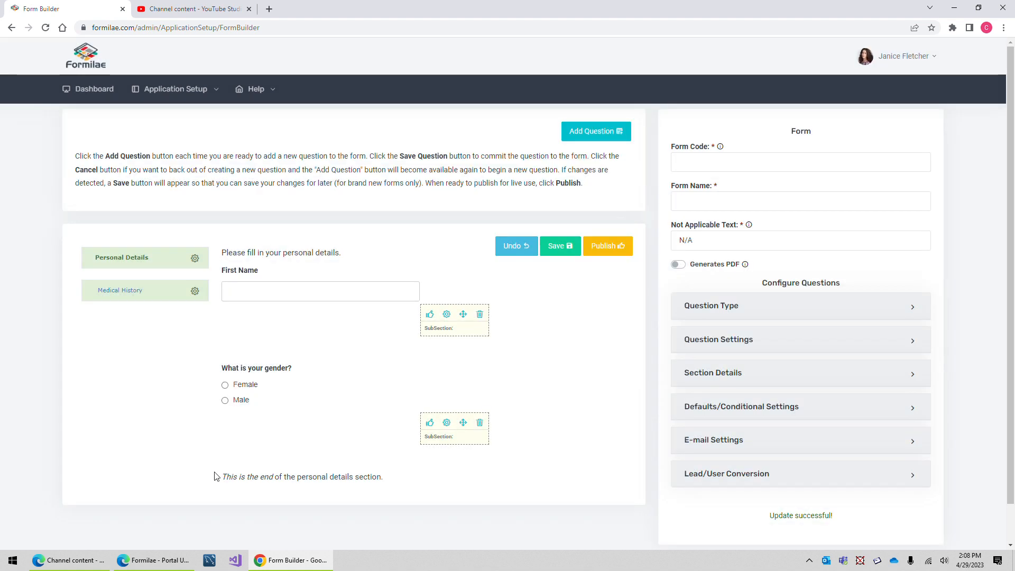
Check the footer's formatting in the form preview and review the Personal Details section's settings without changing them
{"action": "left_click_drag", "start_coordinate": [227, 477], "coordinate": [268, 476]}
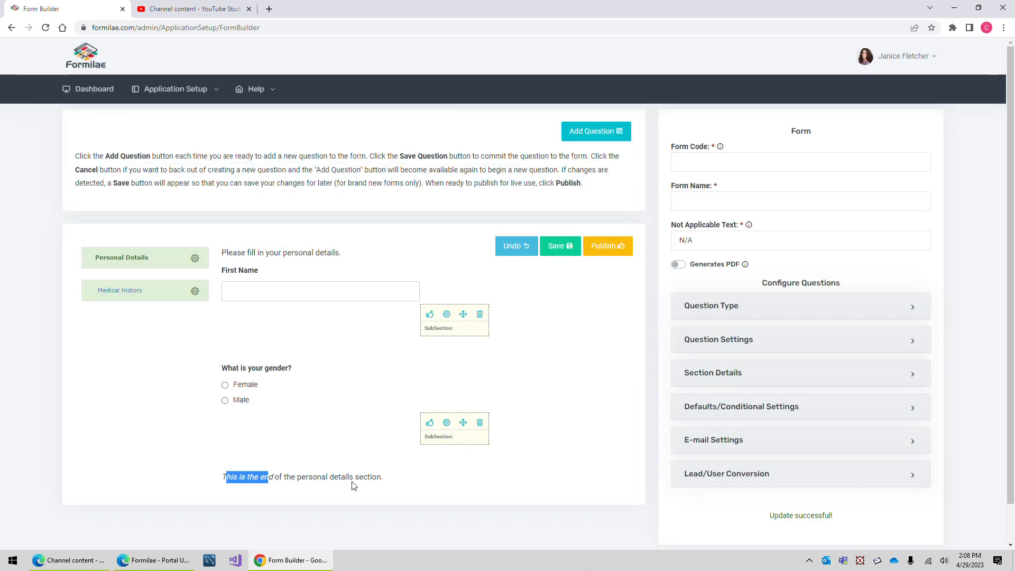
{"action": "left_click", "coordinate": [354, 484]}
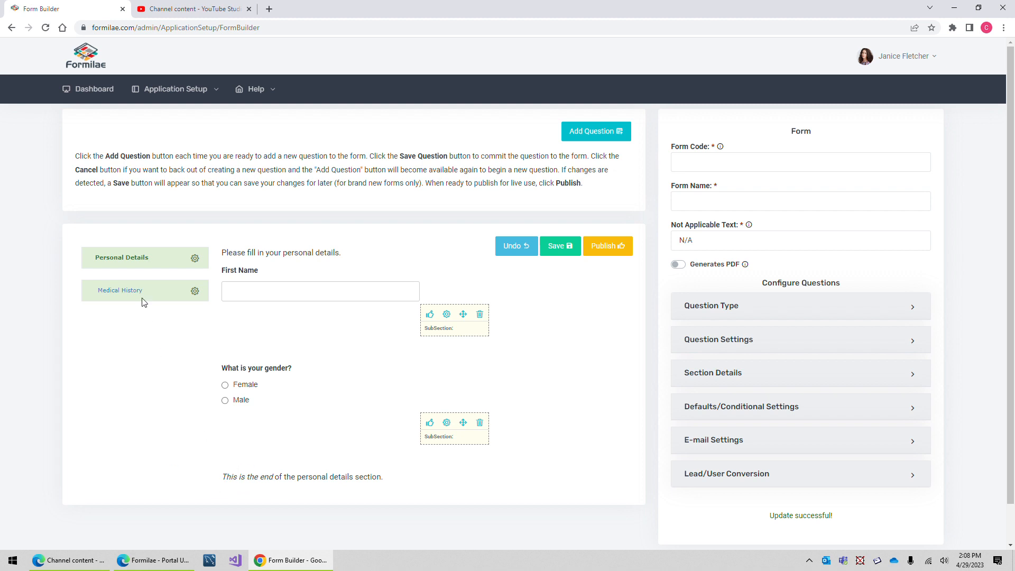
{"action": "left_click", "coordinate": [195, 258]}
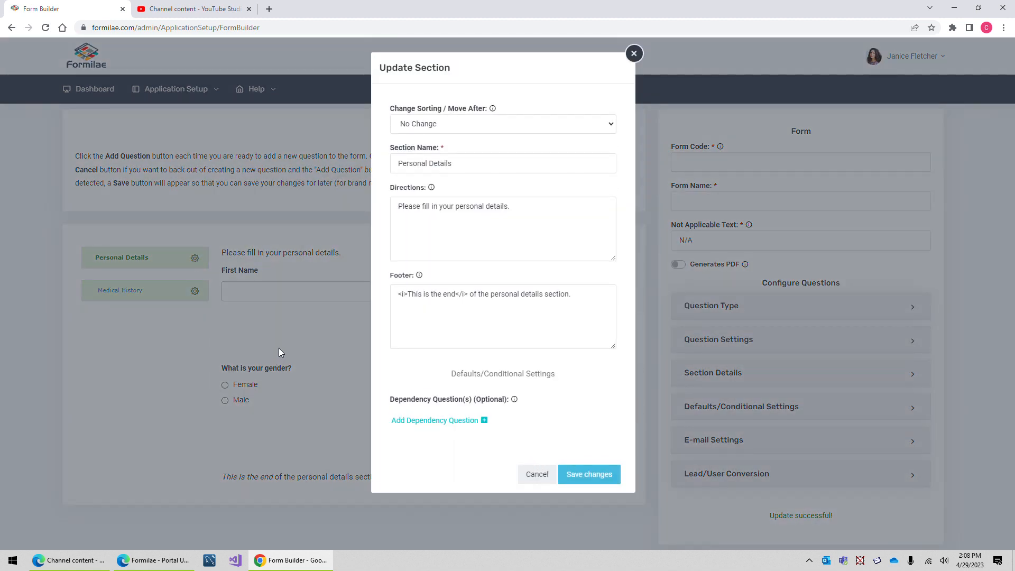
{"action": "left_click", "coordinate": [536, 474]}
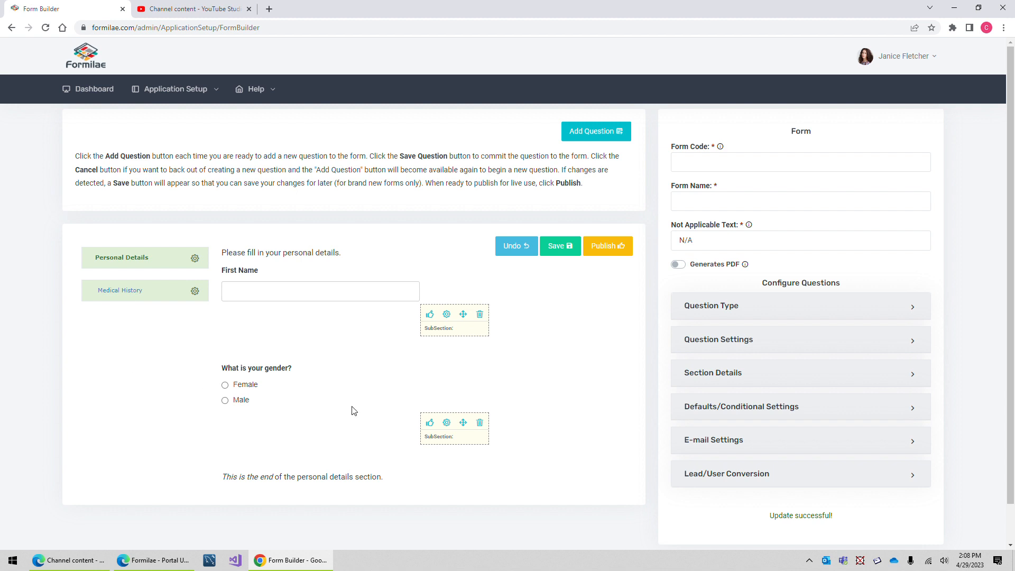
Start a Radio Button List question with the question text "Do you have any medical issues?"
{"action": "left_click", "coordinate": [739, 309]}
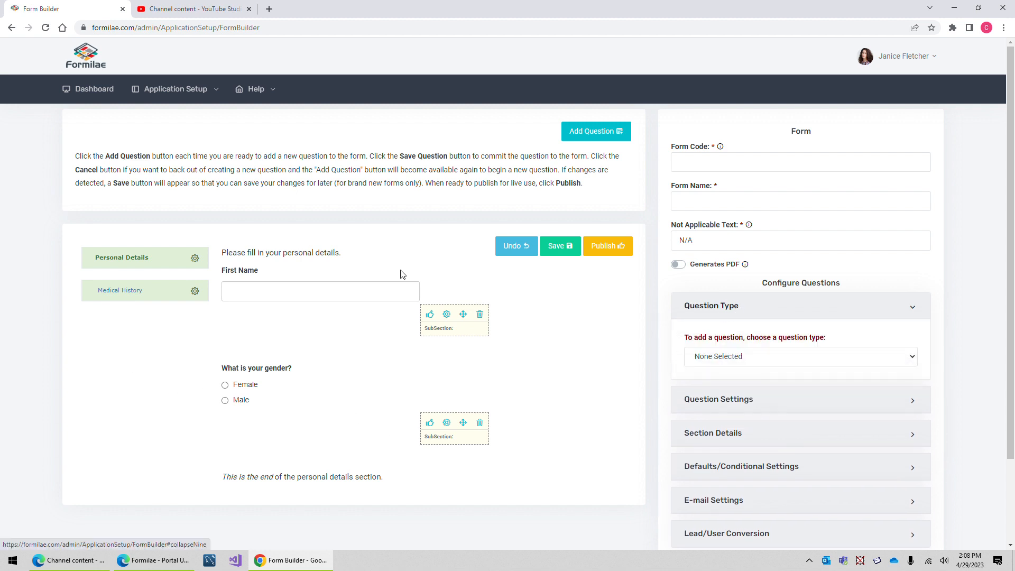
{"action": "left_click", "coordinate": [743, 357]}
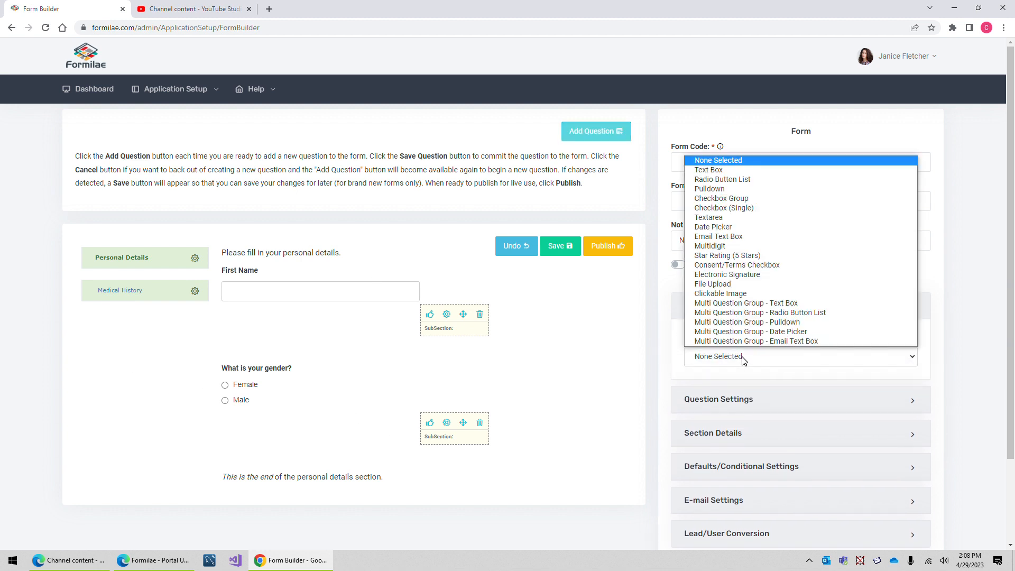
{"action": "left_click", "coordinate": [734, 184]}
{"action": "scroll", "coordinate": [705, 367], "scroll_direction": "down", "scroll_amount": 2}
{"action": "scroll", "coordinate": [716, 344], "scroll_direction": "down", "scroll_amount": 1}
{"action": "left_click", "coordinate": [718, 284]}
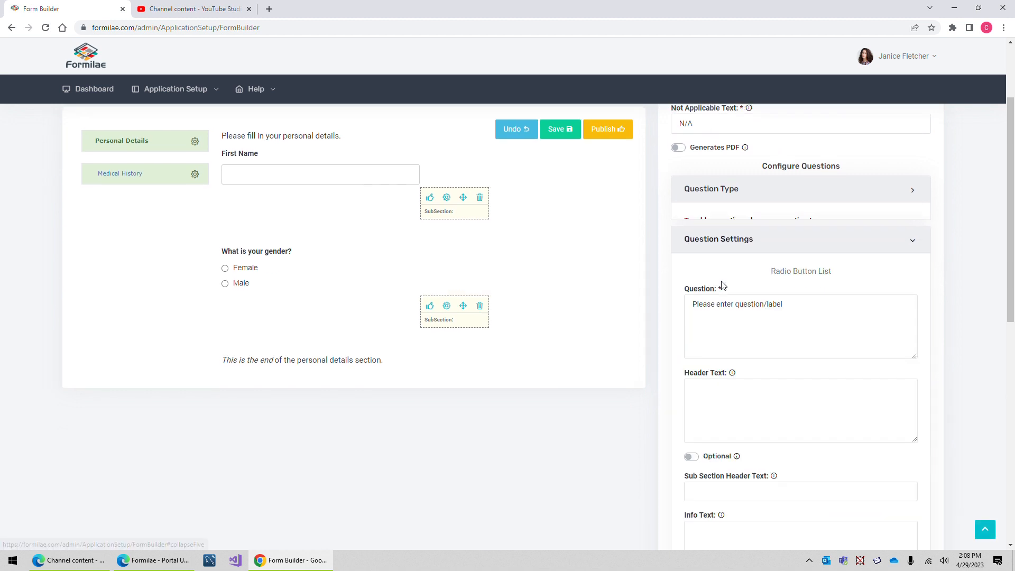
{"action": "left_click", "coordinate": [718, 288]}
{"action": "type", "text": "Do you have any mi"}
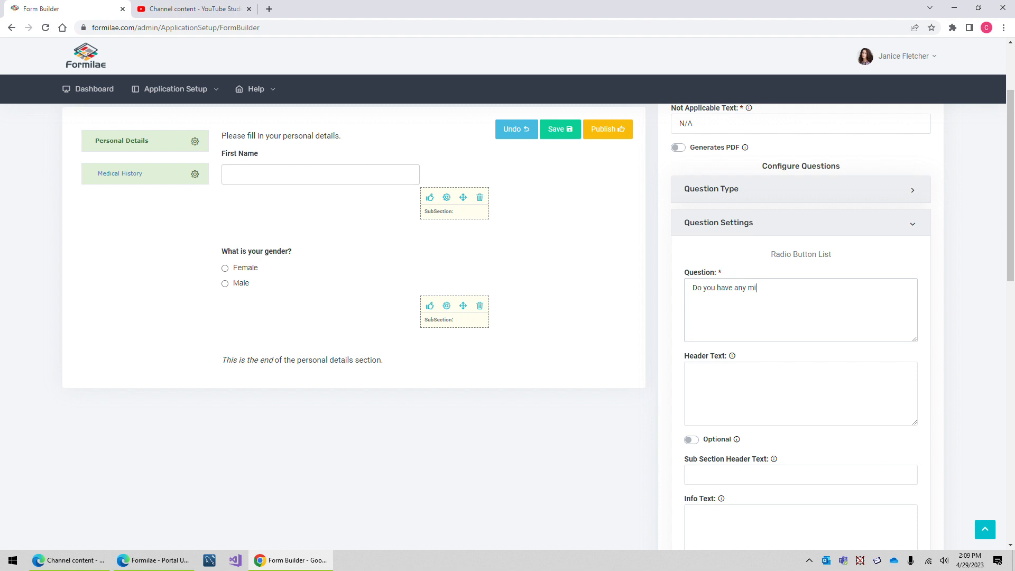
{"action": "key", "text": "BackSpace"}
{"action": "type", "text": "edical issues?"}
Turn on the Yes/No option for the new medical issues question
{"action": "scroll", "coordinate": [681, 392], "scroll_direction": "down", "scroll_amount": 6}
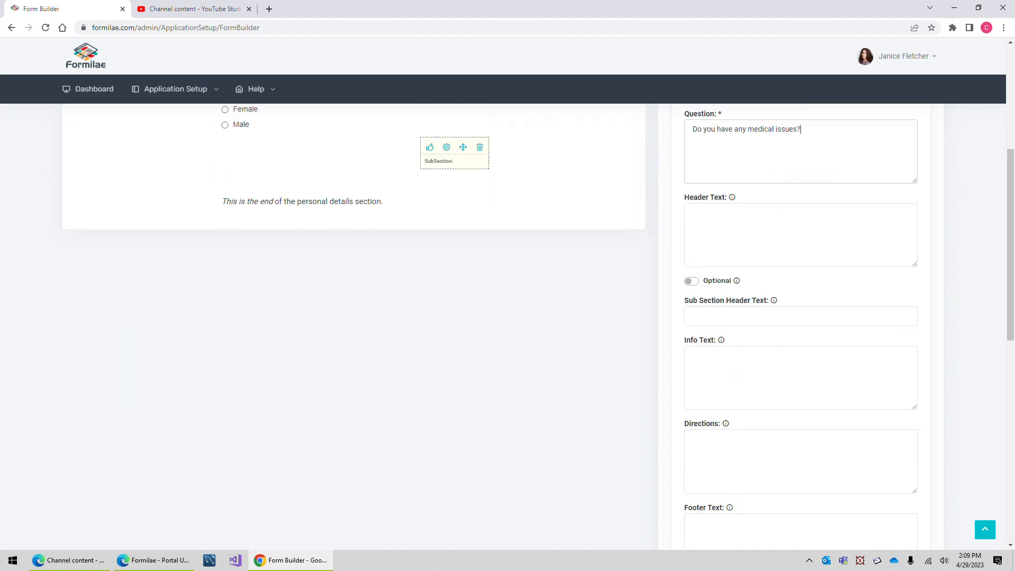
{"action": "scroll", "coordinate": [681, 392], "scroll_direction": "down", "scroll_amount": 2}
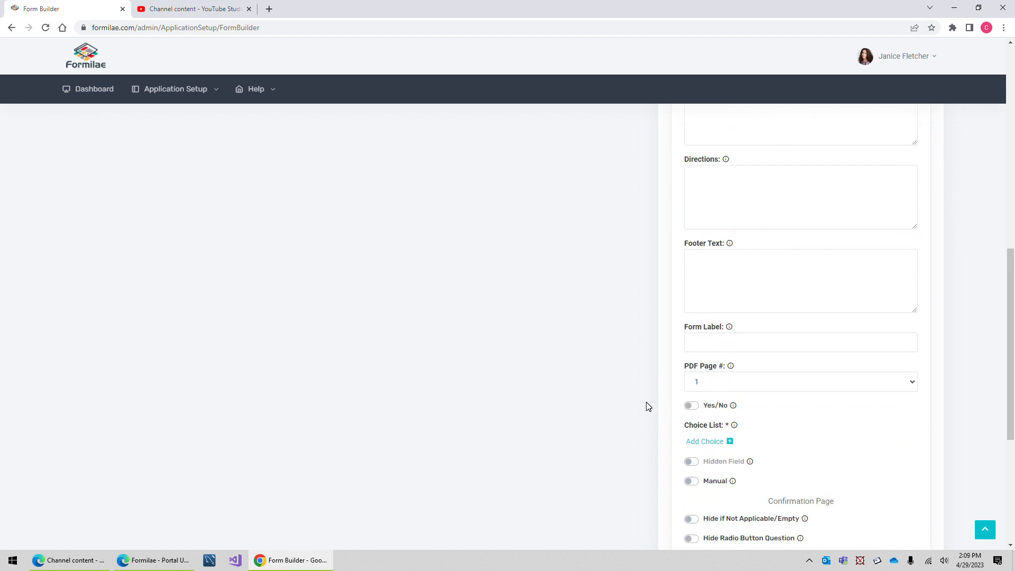
{"action": "scroll", "coordinate": [688, 344], "scroll_direction": "down", "scroll_amount": 3}
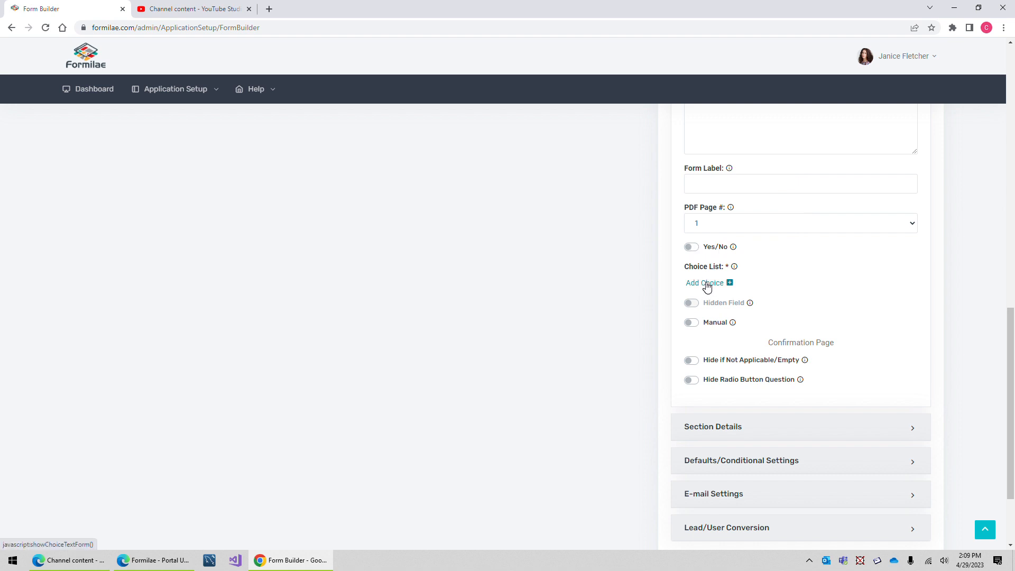
{"action": "left_click", "coordinate": [693, 248]}
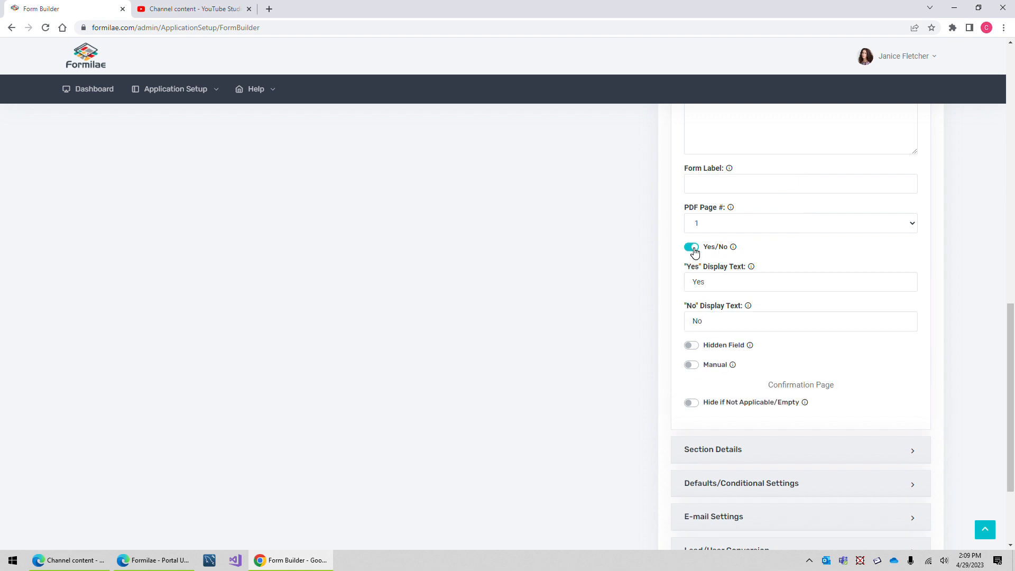
Examine the "Yes" and "No" display text fields and the other settings of the new radio button question
{"action": "key", "text": "Tab"}
{"action": "key", "text": "Tab"}
{"action": "key", "text": "shift+Tab"}
{"action": "key", "text": "Tab"}
{"action": "key", "text": "shift+Tab"}
{"action": "left_click", "coordinate": [623, 294]}
{"action": "key", "text": "Tab"}
{"action": "key", "text": "Tab"}
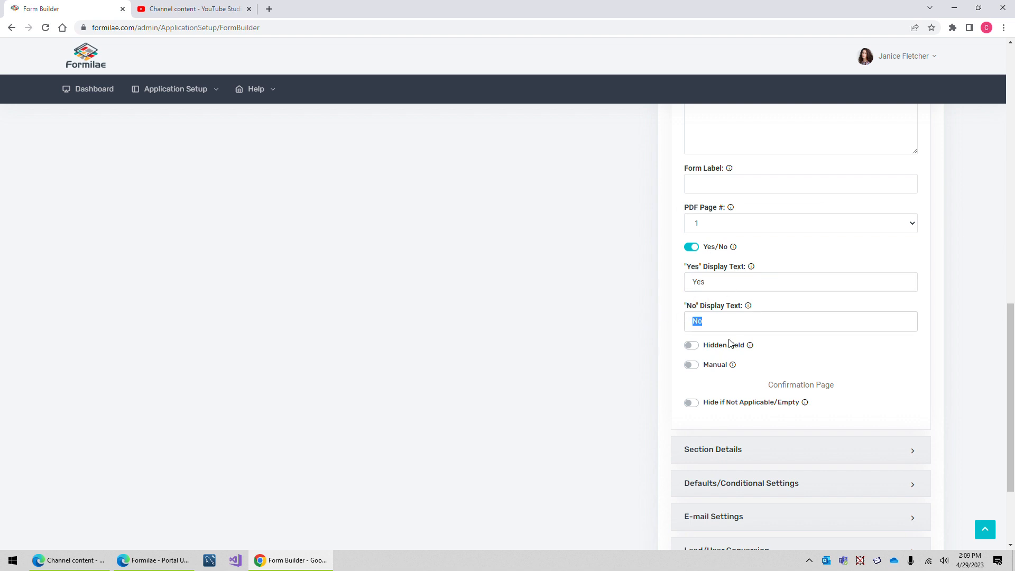
{"action": "scroll", "coordinate": [801, 317], "scroll_direction": "up", "scroll_amount": 4}
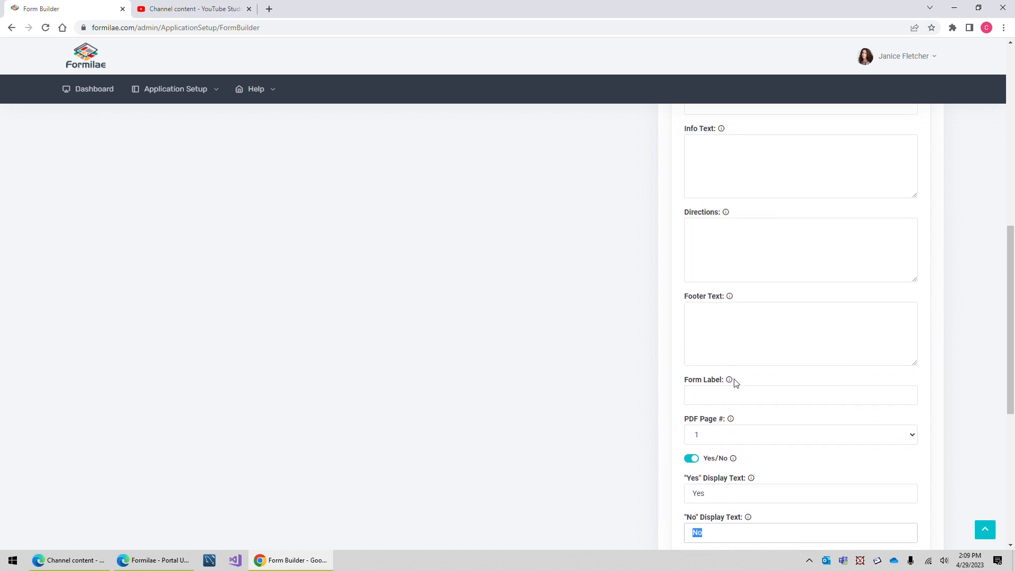
{"action": "scroll", "coordinate": [737, 383], "scroll_direction": "down", "scroll_amount": 3}
{"action": "key", "text": "shift+Tab"}
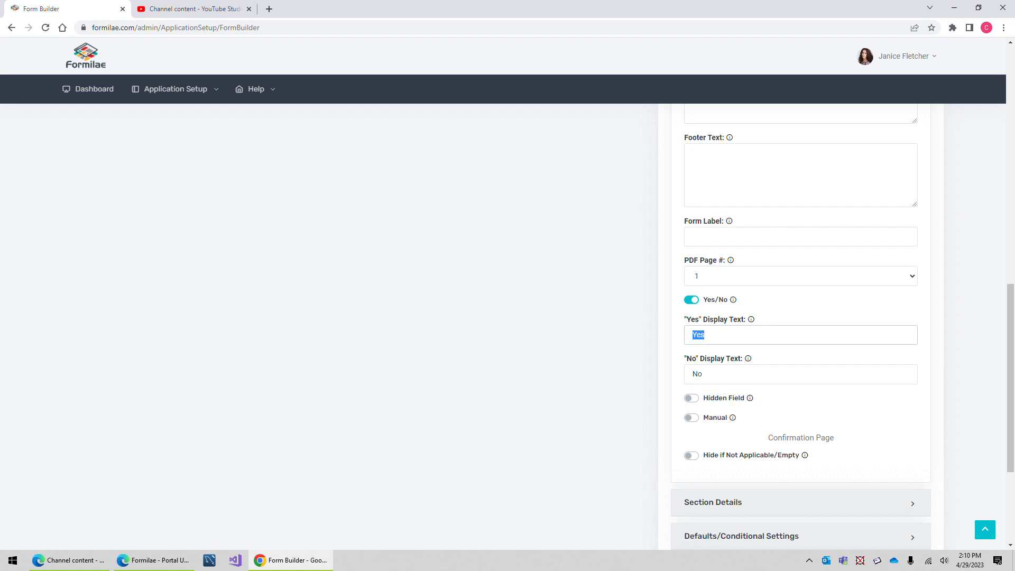
{"action": "scroll", "coordinate": [706, 344], "scroll_direction": "down", "scroll_amount": 3}
{"action": "left_click", "coordinate": [612, 297]}
{"action": "scroll", "coordinate": [612, 292], "scroll_direction": "up", "scroll_amount": 13}
{"action": "scroll", "coordinate": [711, 320], "scroll_direction": "down", "scroll_amount": 9}
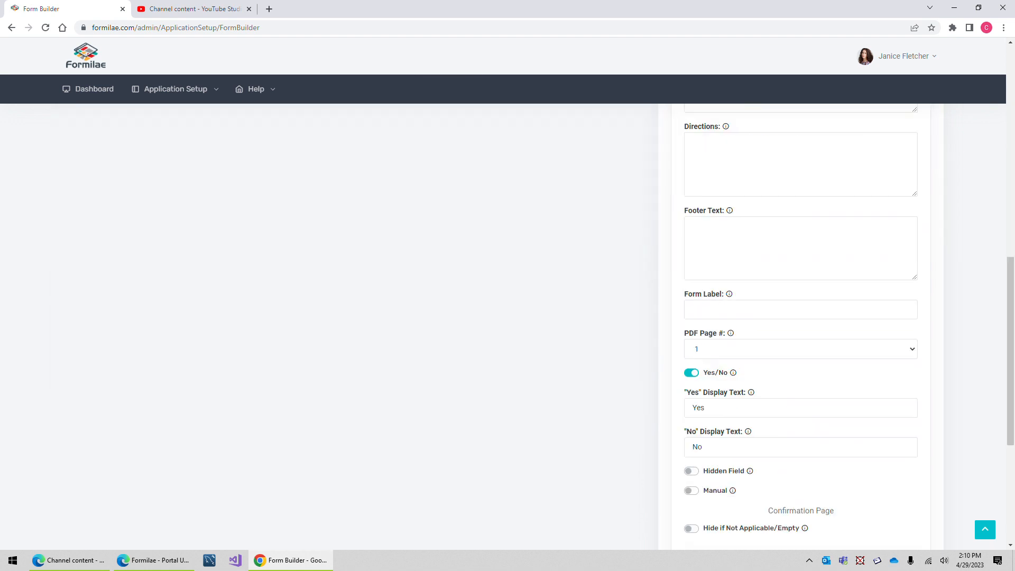
Assign the Yes/No medical issues question to the existing Personal Details section
{"action": "scroll", "coordinate": [712, 319], "scroll_direction": "down", "scroll_amount": 5}
{"action": "left_click", "coordinate": [716, 318]}
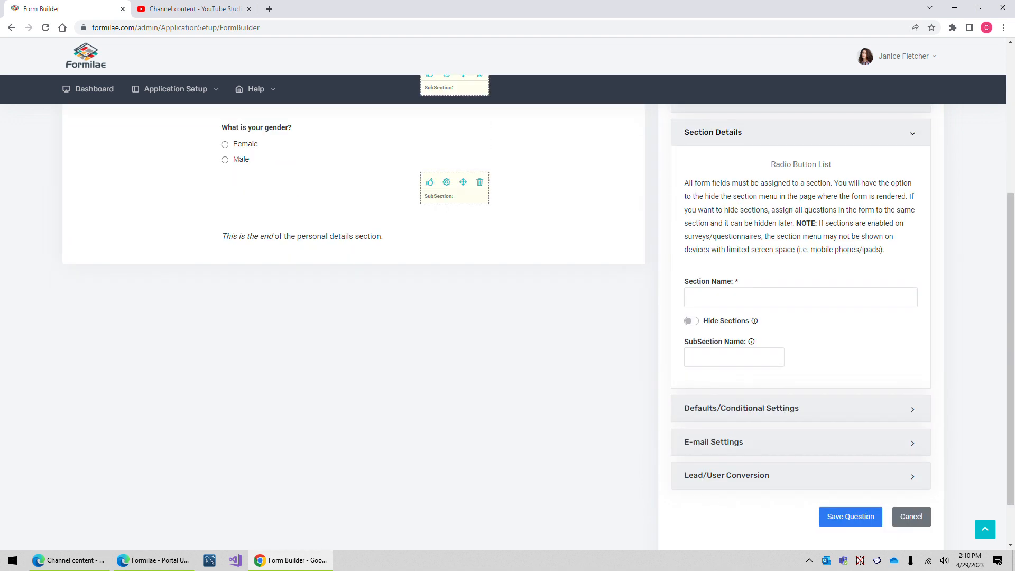
{"action": "left_click", "coordinate": [722, 453]}
{"action": "left_click", "coordinate": [755, 478]}
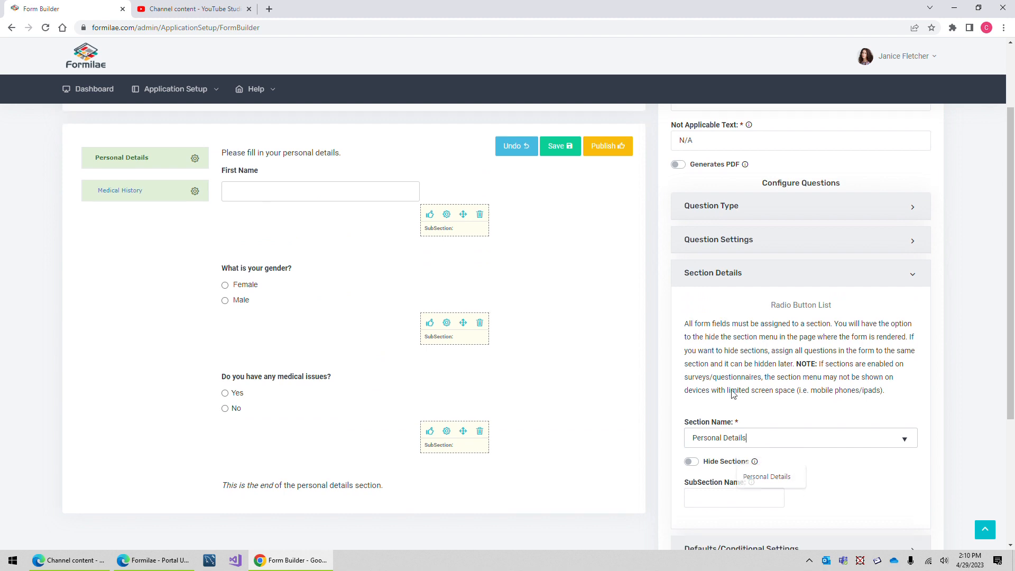
Save the Yes/No medical issues question to the form
{"action": "scroll", "coordinate": [732, 402], "scroll_direction": "down", "scroll_amount": 4}
{"action": "left_click", "coordinate": [867, 458]}
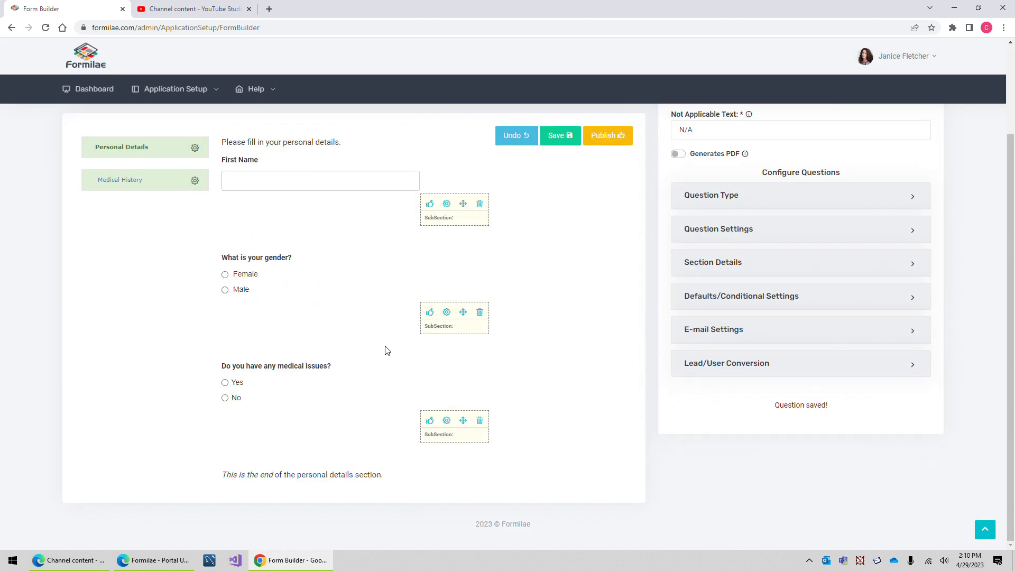
Add a dependency on "Do you have any medical issues?" with the answer Yes to the Medical History section
{"action": "scroll", "coordinate": [404, 355], "scroll_direction": "up", "scroll_amount": 2}
{"action": "left_click", "coordinate": [123, 287]}
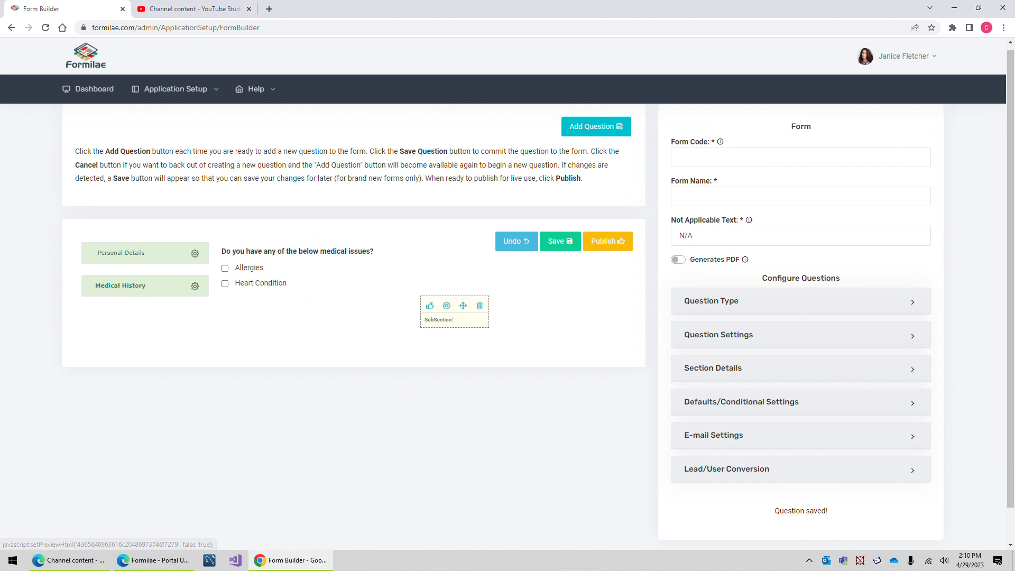
{"action": "left_click", "coordinate": [196, 287]}
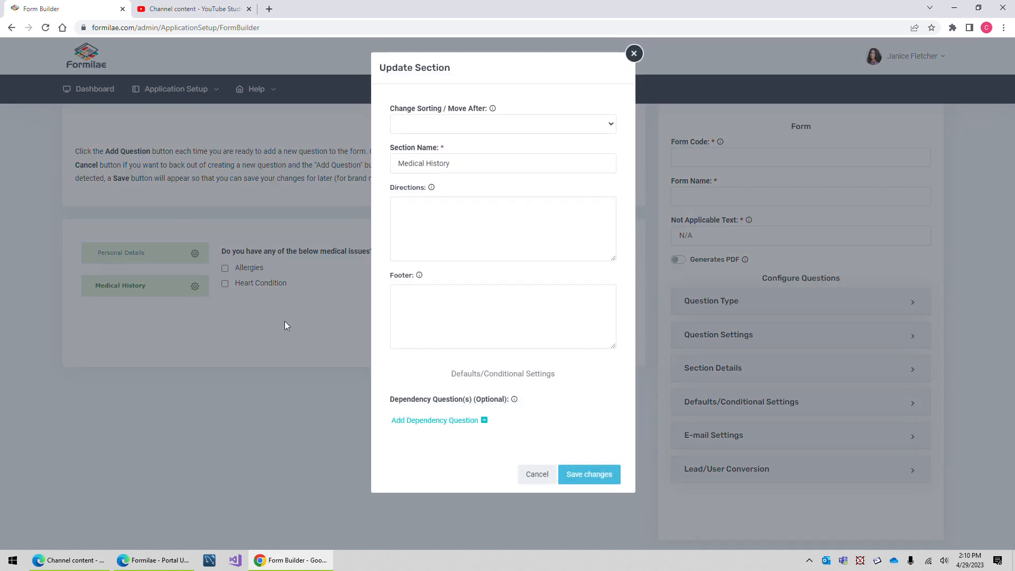
{"action": "left_click", "coordinate": [447, 425]}
{"action": "scroll", "coordinate": [439, 430], "scroll_direction": "down", "scroll_amount": 1}
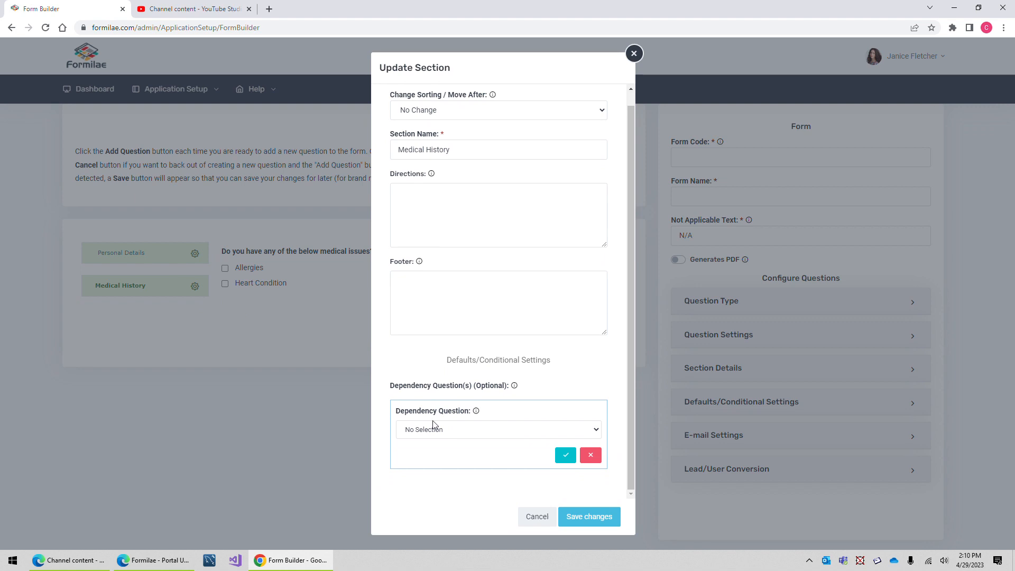
{"action": "left_click", "coordinate": [435, 429]}
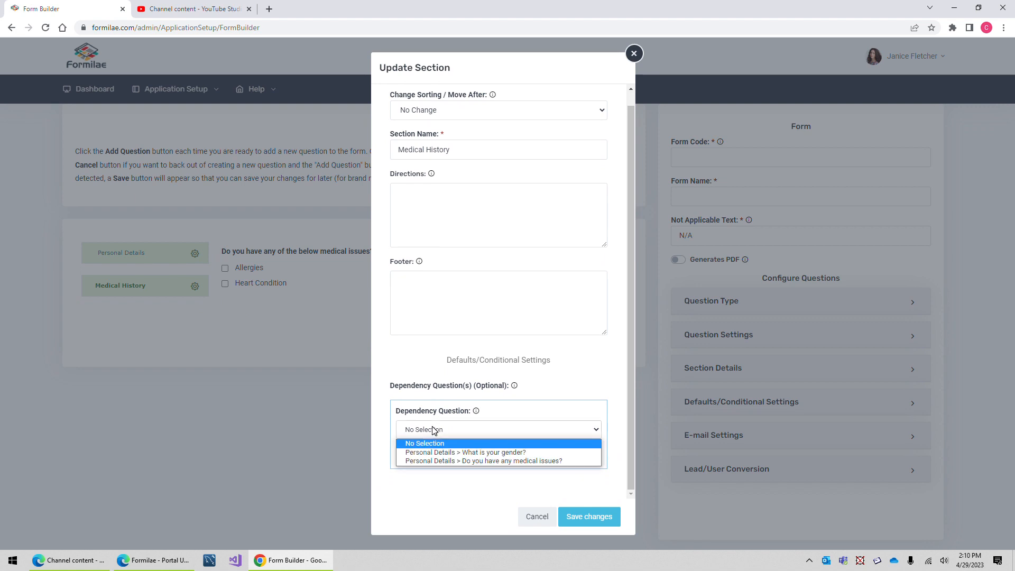
{"action": "left_click", "coordinate": [514, 462]}
{"action": "left_click", "coordinate": [440, 473]}
{"action": "left_click", "coordinate": [427, 496]}
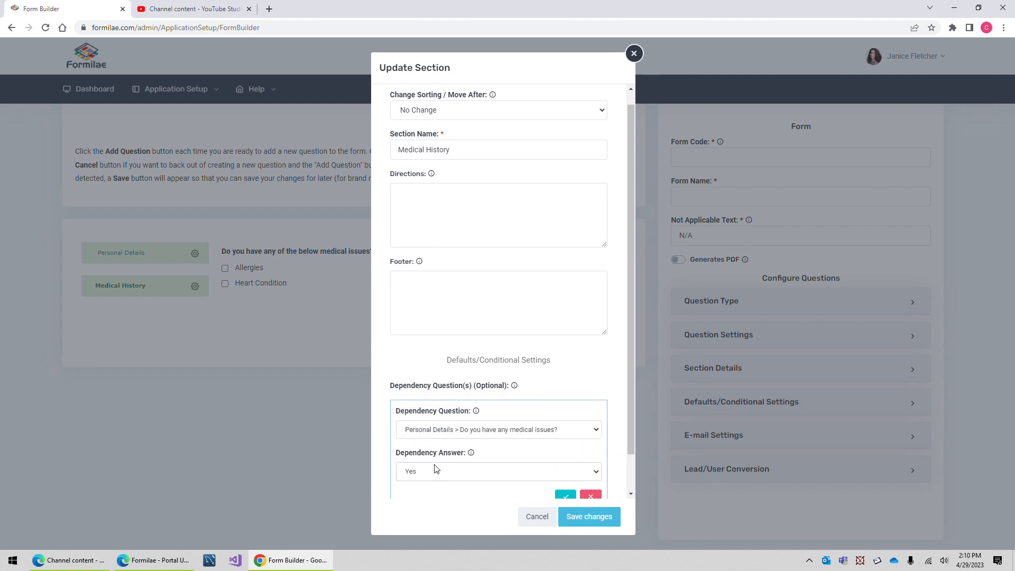
Confirm the dependency question and its answer, and save the Medical History section's changes
{"action": "scroll", "coordinate": [498, 343], "scroll_direction": "down", "scroll_amount": 1}
{"action": "left_click", "coordinate": [442, 393]}
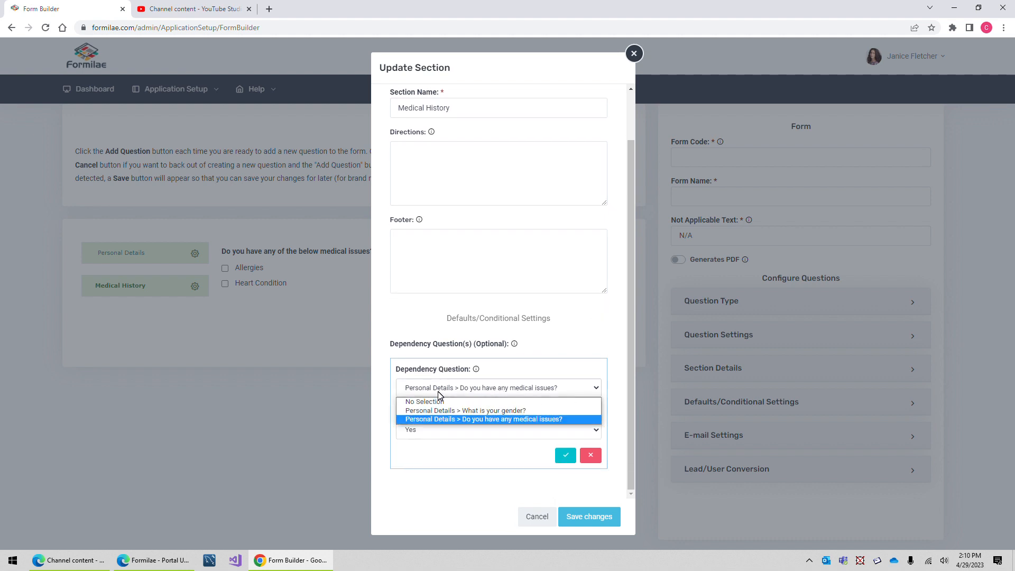
{"action": "left_click", "coordinate": [459, 392]}
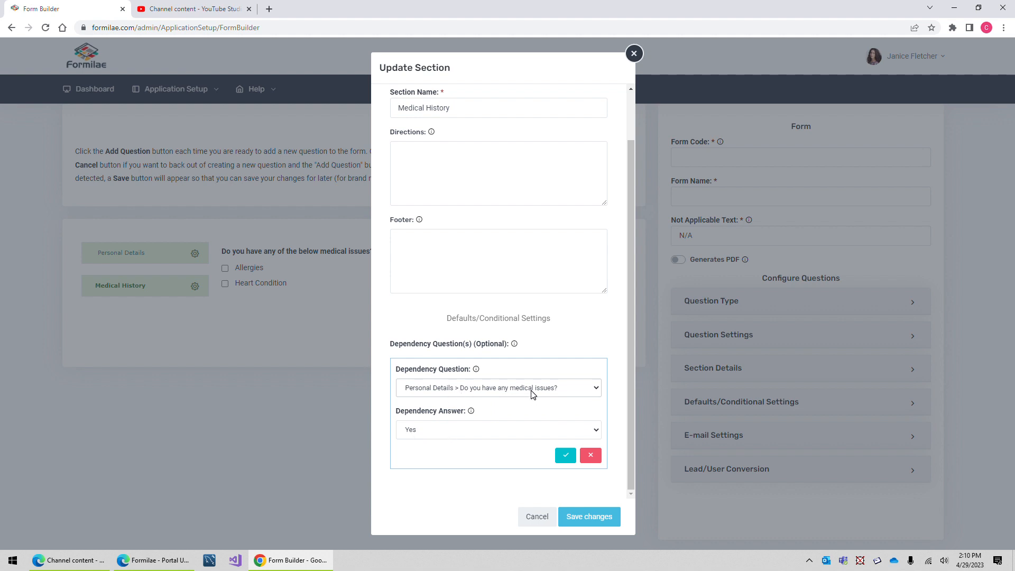
{"action": "left_click", "coordinate": [459, 429]}
{"action": "left_click", "coordinate": [435, 434]}
{"action": "left_click", "coordinate": [566, 455]}
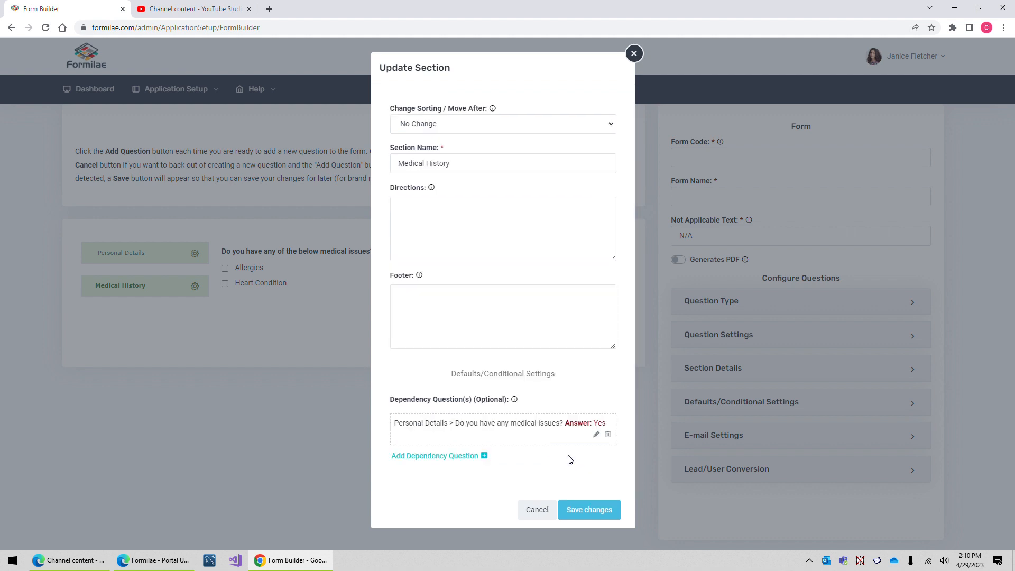
{"action": "left_click", "coordinate": [592, 509]}
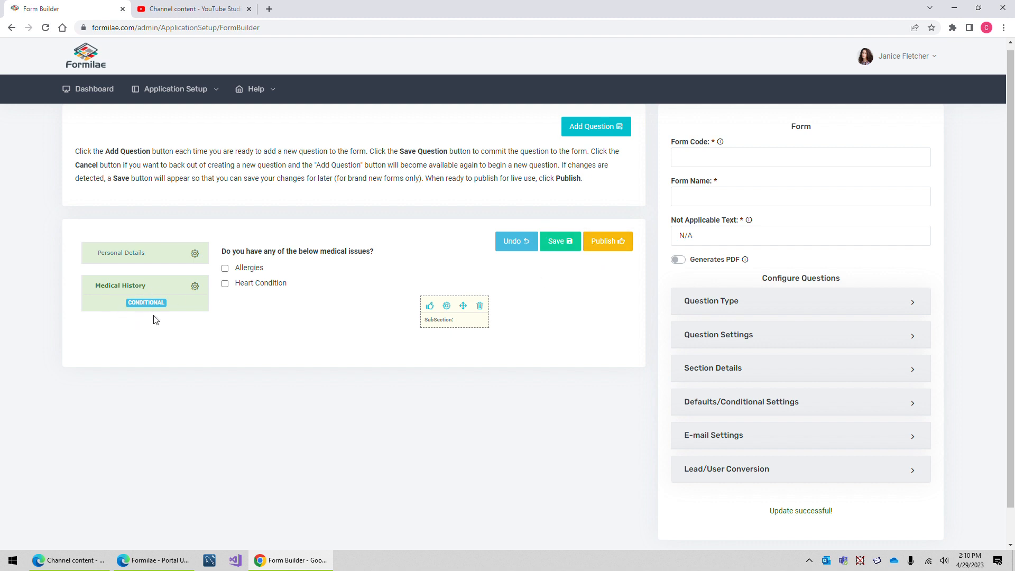
Test the Personal Details preview by answering "Yes" to the medical issues question
{"action": "left_click", "coordinate": [139, 255]}
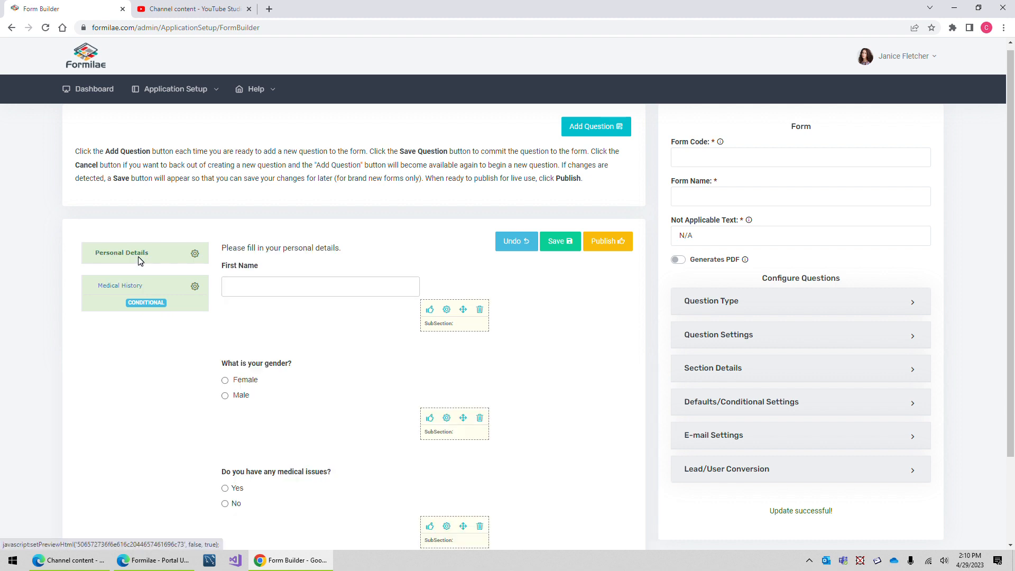
{"action": "scroll", "coordinate": [243, 444], "scroll_direction": "down", "scroll_amount": 3}
{"action": "left_click", "coordinate": [225, 383]}
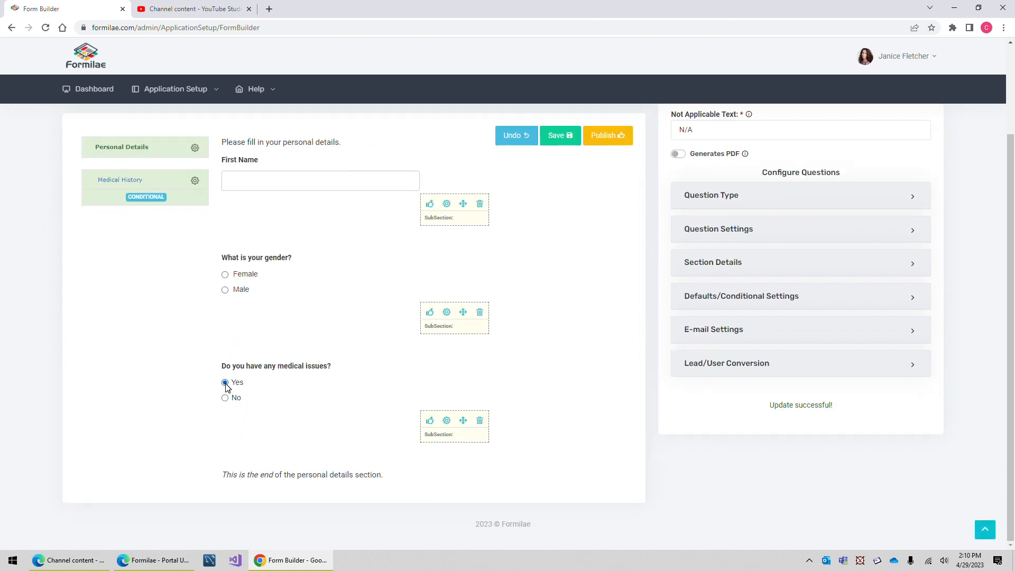
{"action": "scroll", "coordinate": [399, 384], "scroll_direction": "up", "scroll_amount": 2}
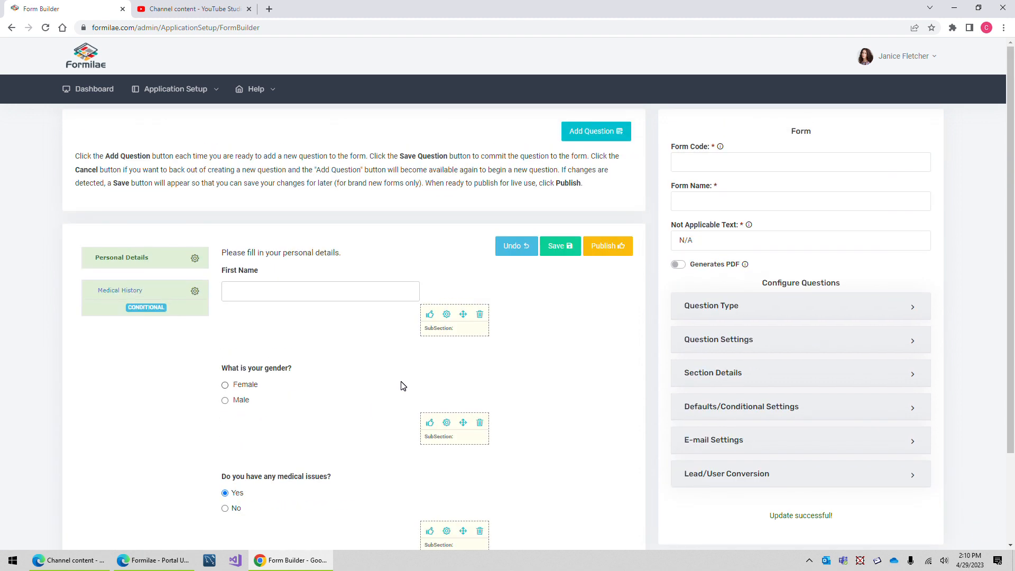
{"action": "scroll", "coordinate": [420, 401], "scroll_direction": "down", "scroll_amount": 2}
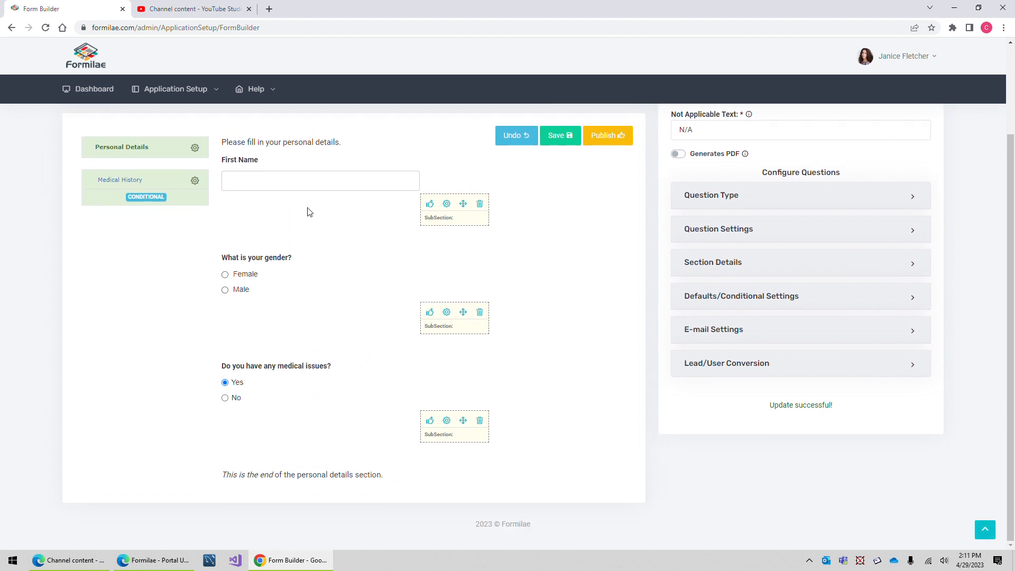
Start a Pulldown question with the question text "What state do you live in?"
{"action": "left_click", "coordinate": [728, 197]}
{"action": "left_click", "coordinate": [728, 247]}
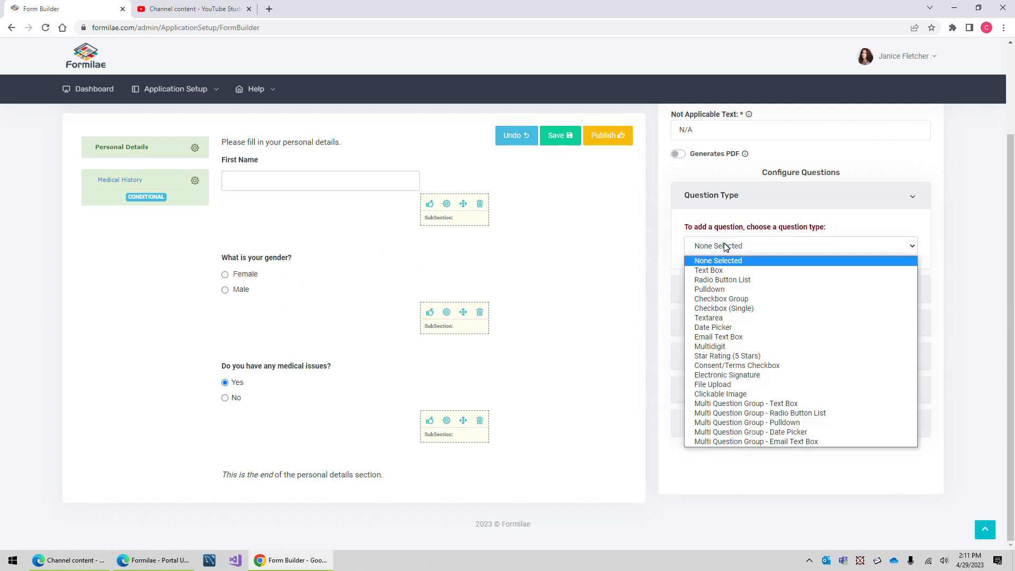
{"action": "left_click", "coordinate": [726, 290]}
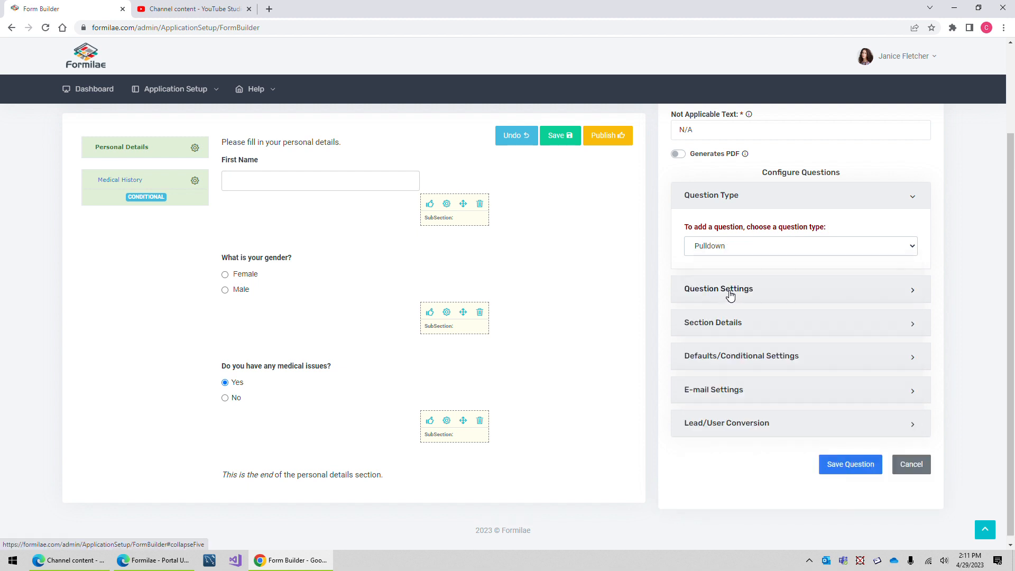
{"action": "left_click", "coordinate": [730, 295]}
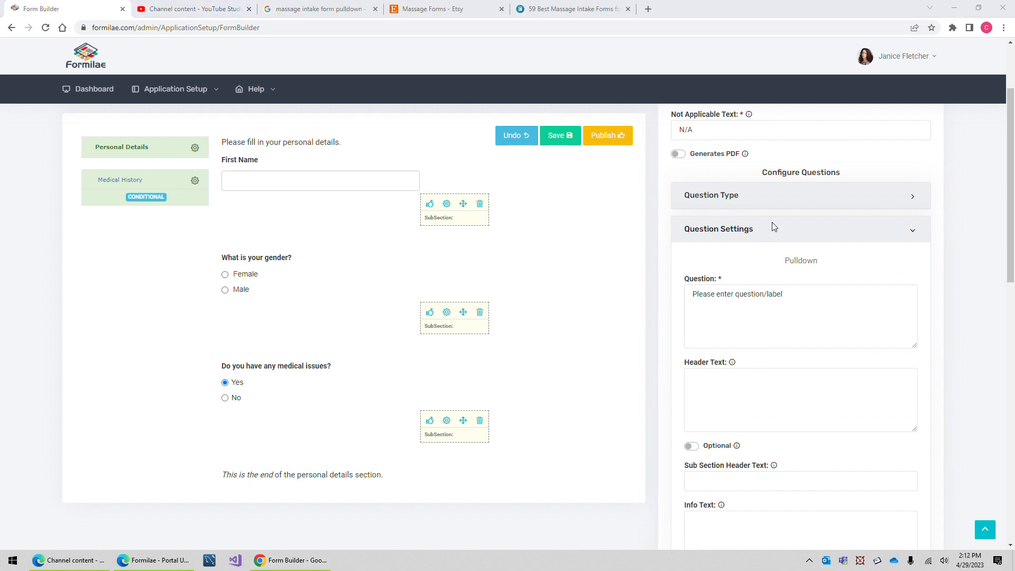
{"action": "left_click", "coordinate": [768, 293]}
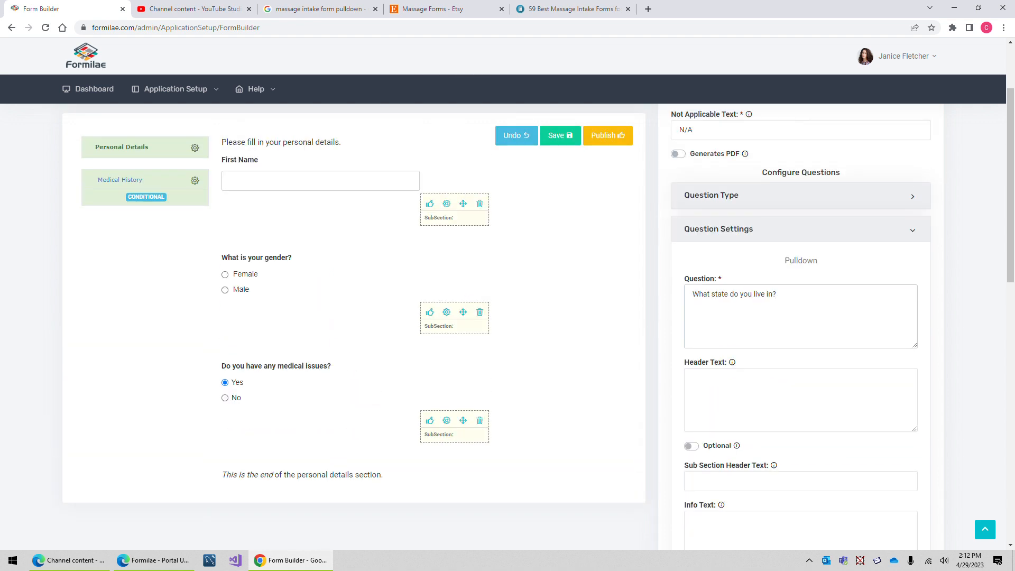
Turn on the State Pulldown option for the new state question
{"action": "scroll", "coordinate": [744, 314], "scroll_direction": "down", "scroll_amount": 1}
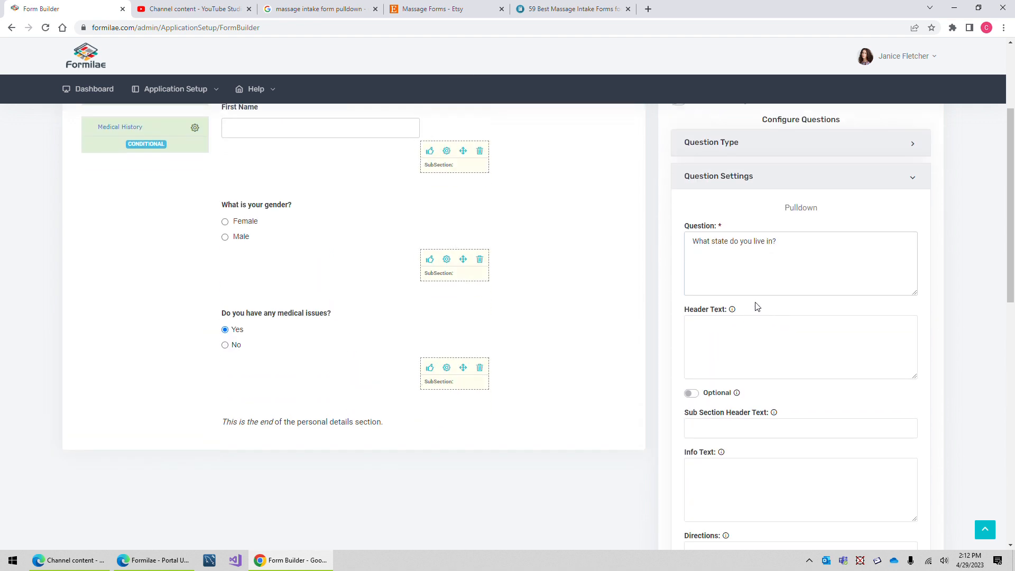
{"action": "scroll", "coordinate": [757, 307], "scroll_direction": "up", "scroll_amount": 1}
{"action": "scroll", "coordinate": [737, 319], "scroll_direction": "down", "scroll_amount": 9}
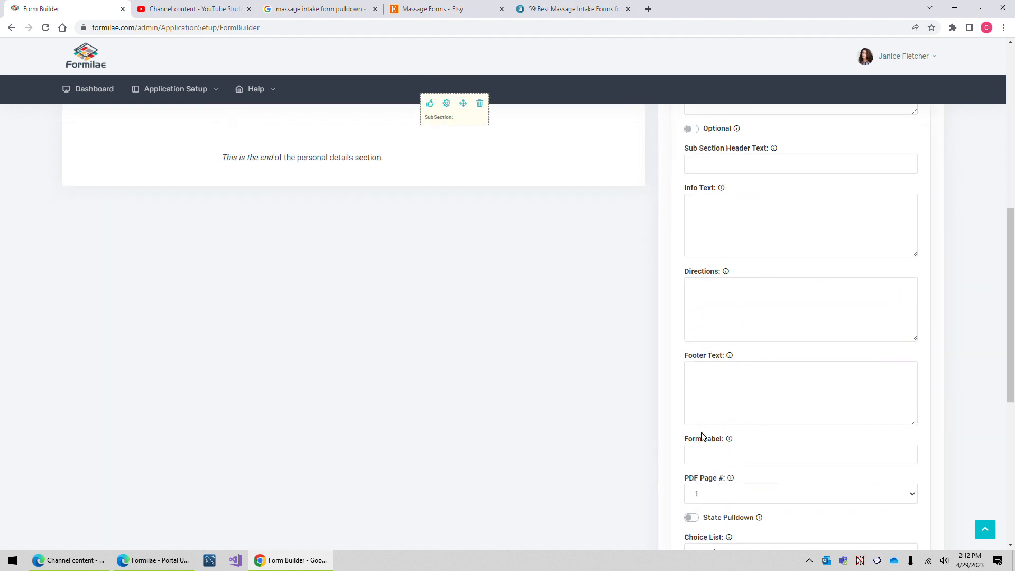
{"action": "mouse_move", "coordinate": [728, 386]}
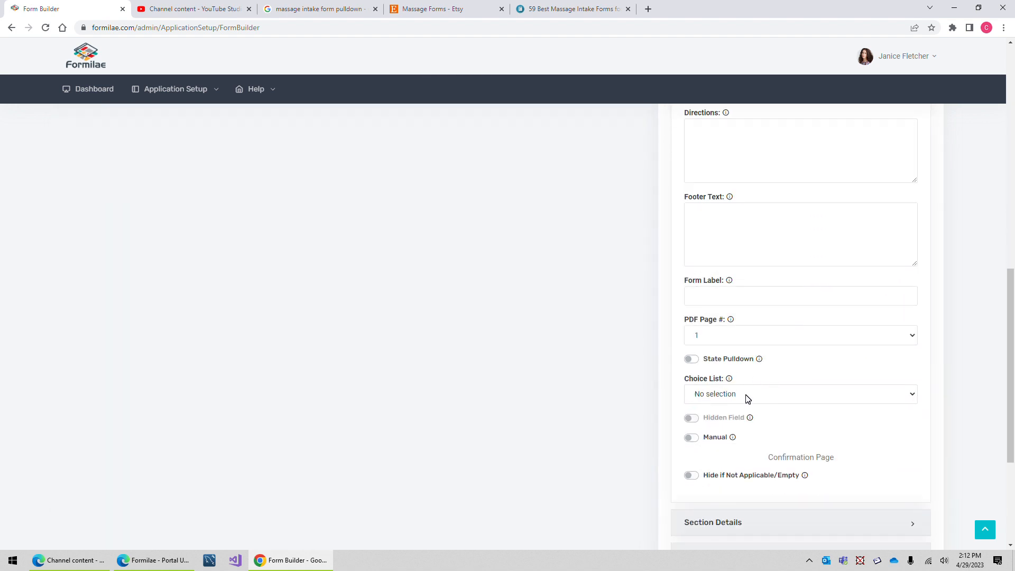
{"action": "scroll", "coordinate": [721, 365], "scroll_direction": "up", "scroll_amount": 9}
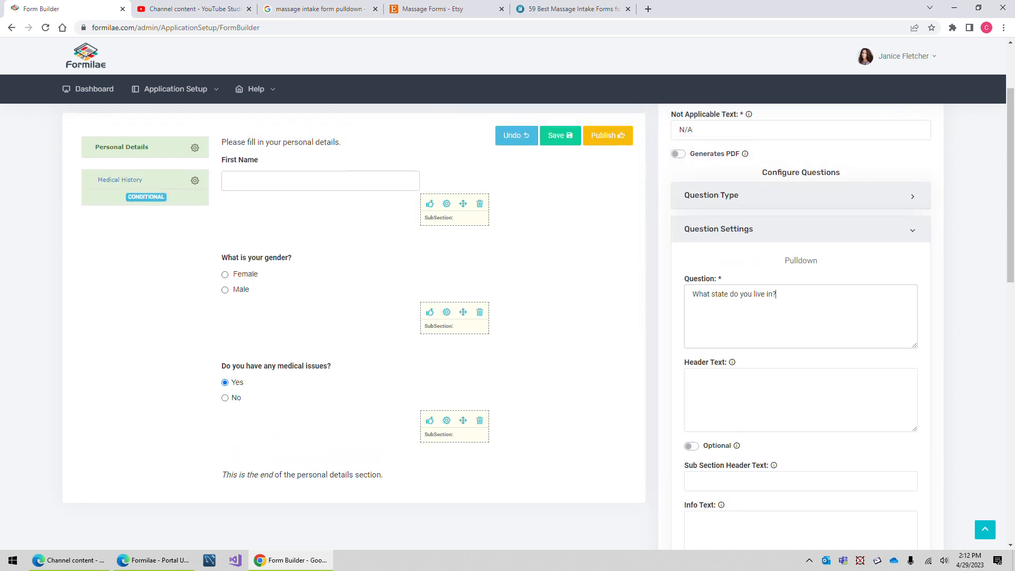
{"action": "scroll", "coordinate": [745, 399], "scroll_direction": "down", "scroll_amount": 9}
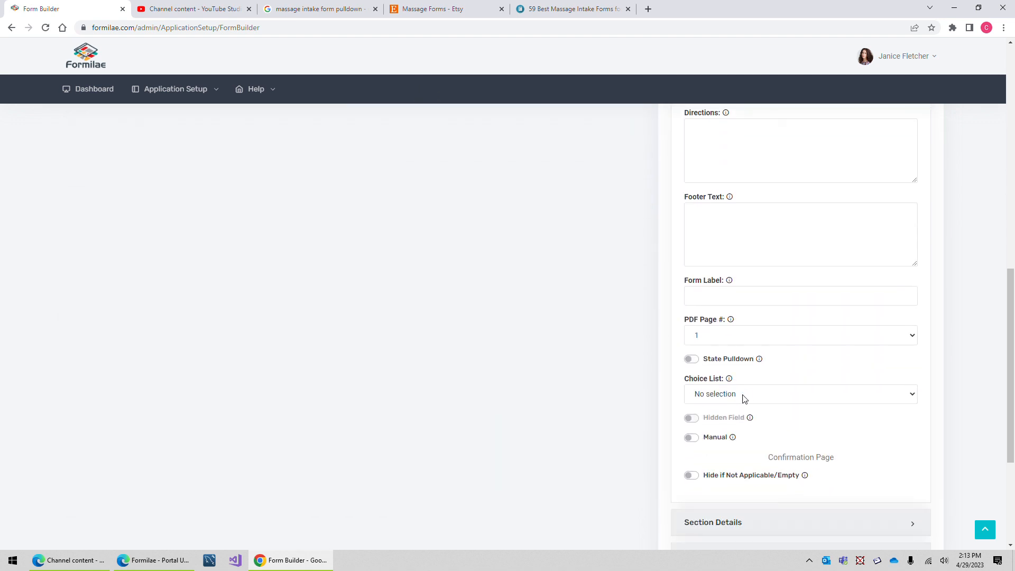
{"action": "scroll", "coordinate": [745, 399], "scroll_direction": "down", "scroll_amount": 1}
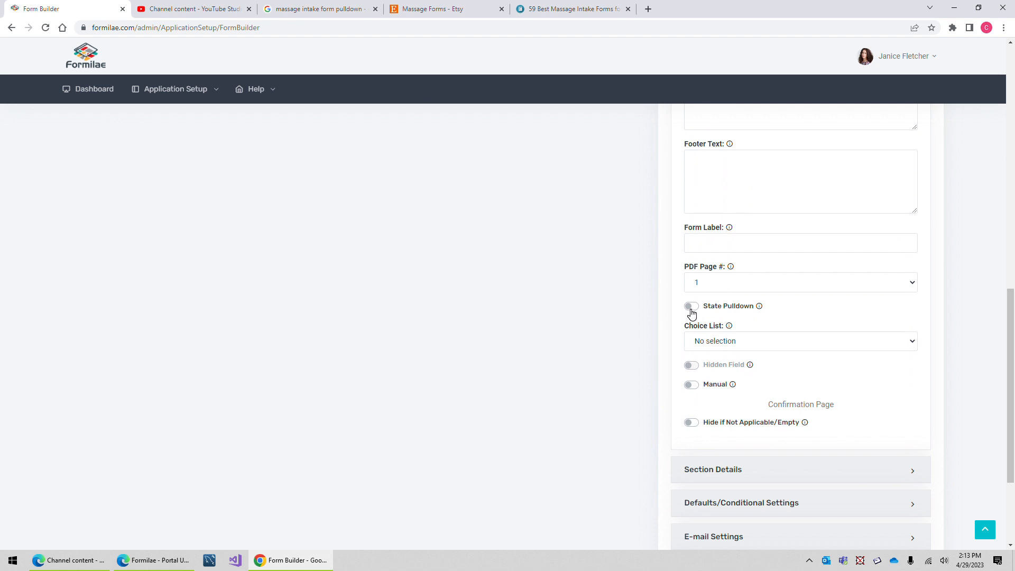
{"action": "left_click", "coordinate": [692, 309]}
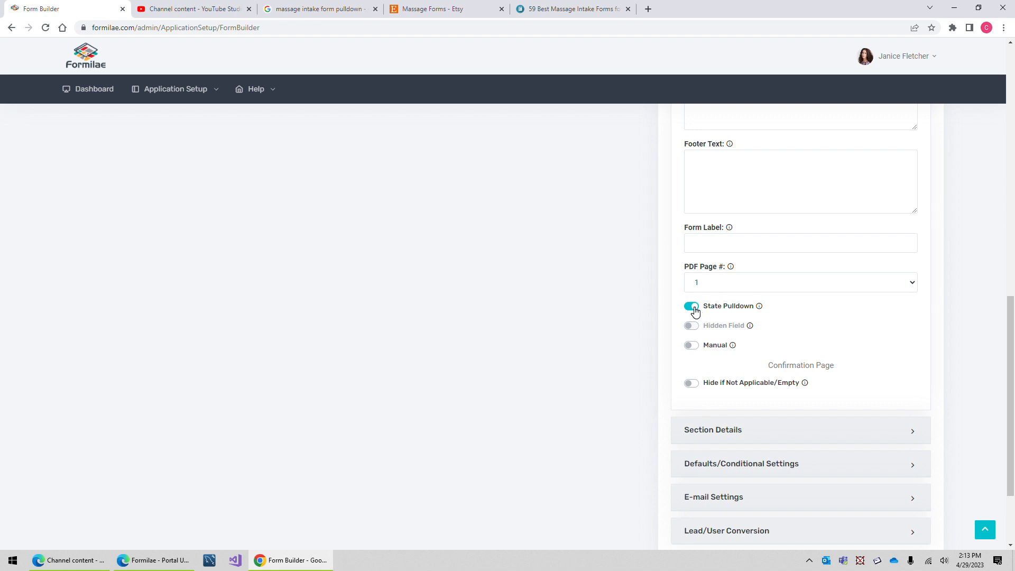
Assign the state pulldown question to the existing Personal Details section and save the question
{"action": "scroll", "coordinate": [797, 365], "scroll_direction": "up", "scroll_amount": 10}
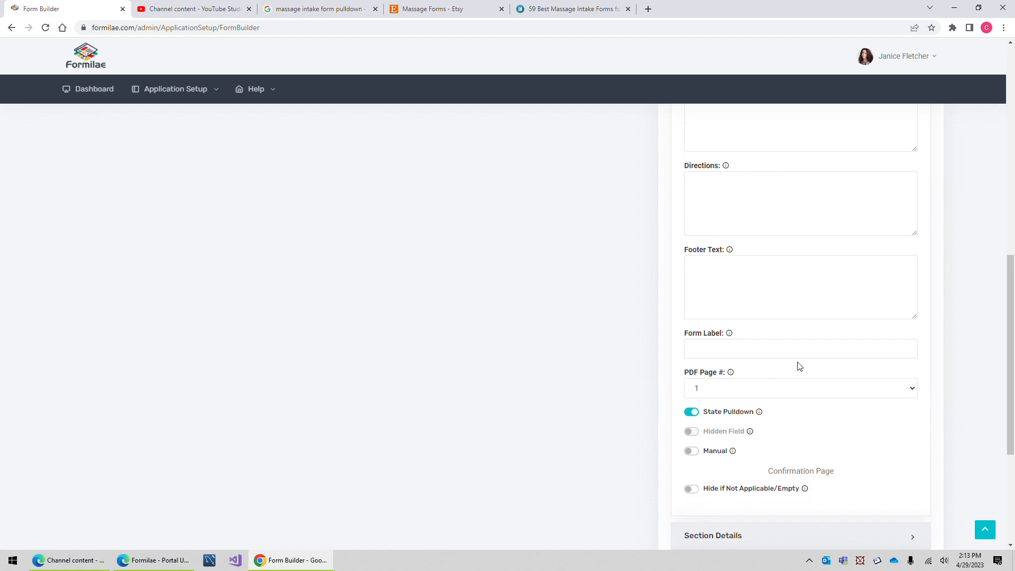
{"action": "scroll", "coordinate": [766, 342], "scroll_direction": "down", "scroll_amount": 10}
{"action": "left_click", "coordinate": [728, 317]}
{"action": "scroll", "coordinate": [728, 333], "scroll_direction": "up", "scroll_amount": 1}
{"action": "left_click", "coordinate": [736, 297]}
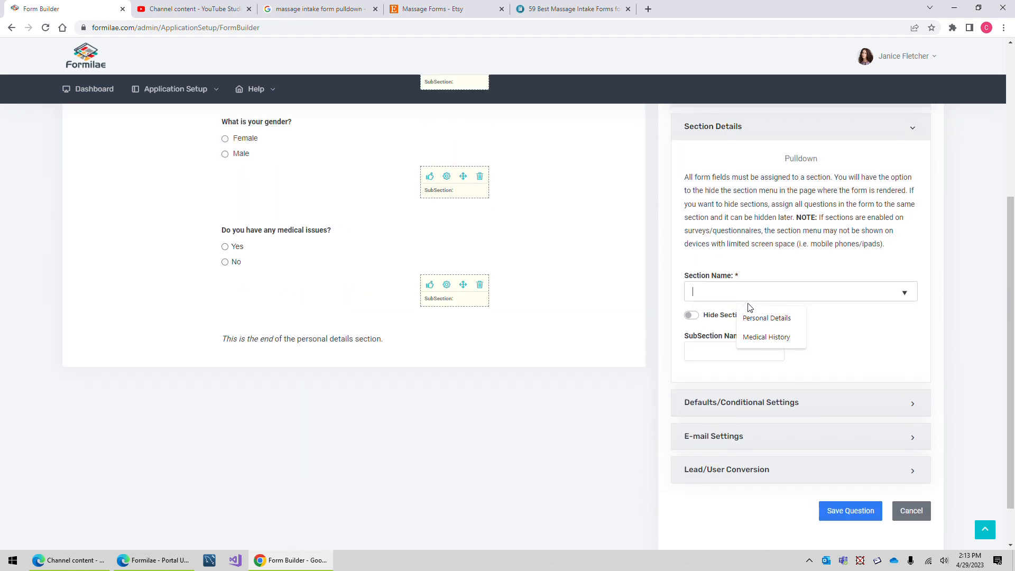
{"action": "left_click", "coordinate": [757, 318]}
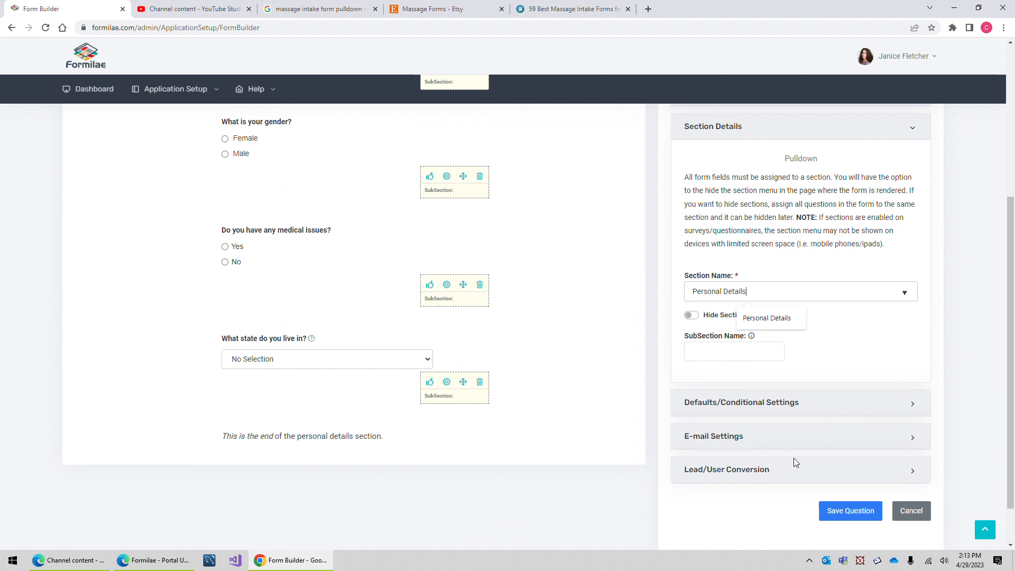
{"action": "left_click", "coordinate": [845, 513]}
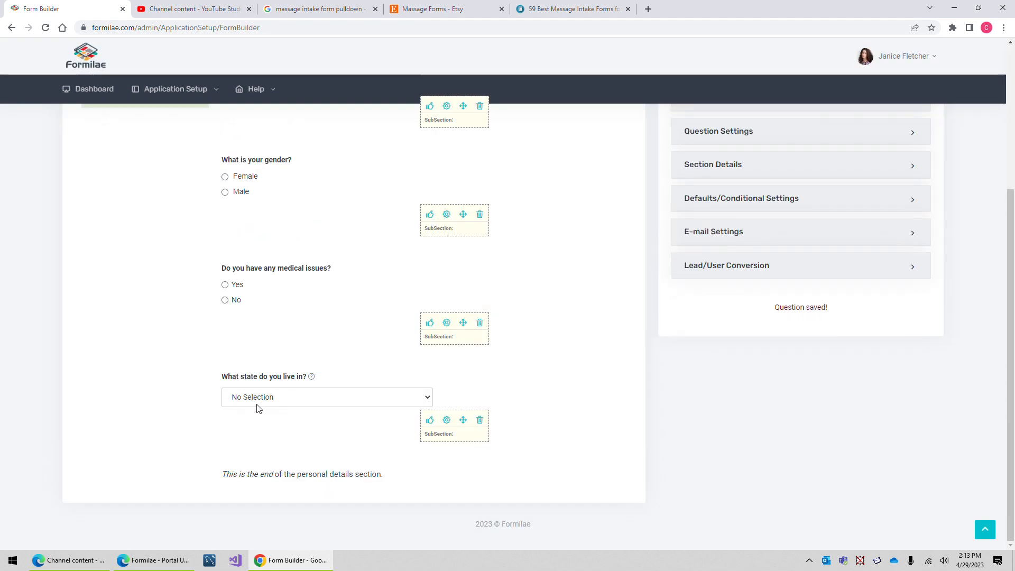
Examine the list of states offered by the new question in the Personal Details preview
{"action": "left_click", "coordinate": [267, 398]}
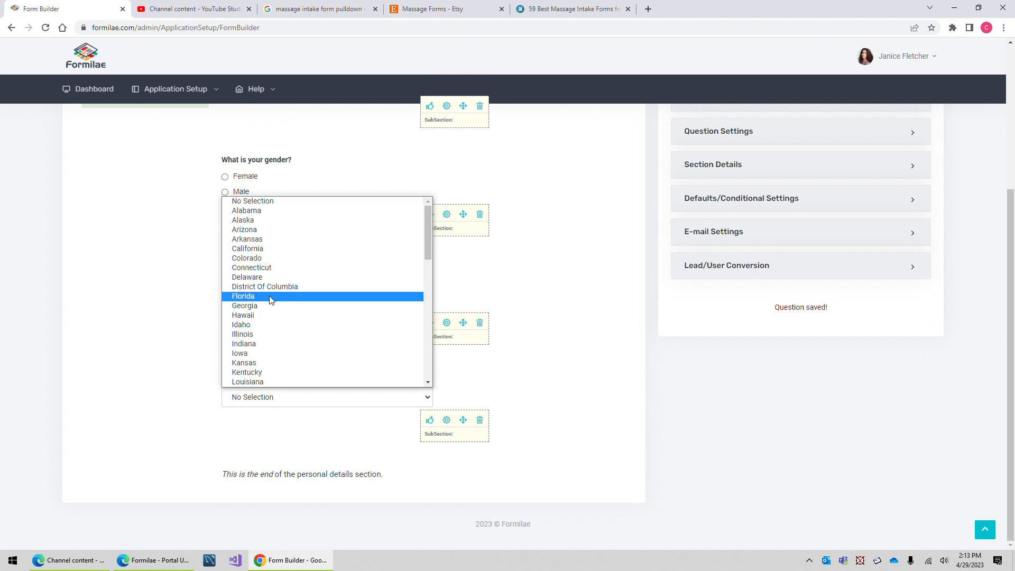
{"action": "scroll", "coordinate": [270, 312], "scroll_direction": "down", "scroll_amount": 10}
{"action": "scroll", "coordinate": [285, 325], "scroll_direction": "up", "scroll_amount": 10}
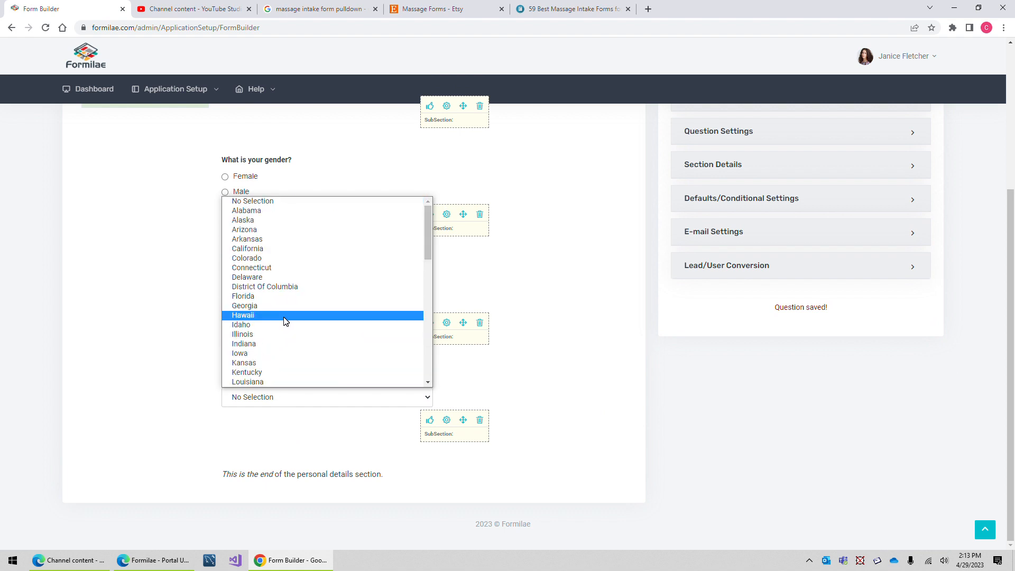
{"action": "left_click", "coordinate": [564, 306]}
{"action": "scroll", "coordinate": [597, 281], "scroll_direction": "up", "scroll_amount": 2}
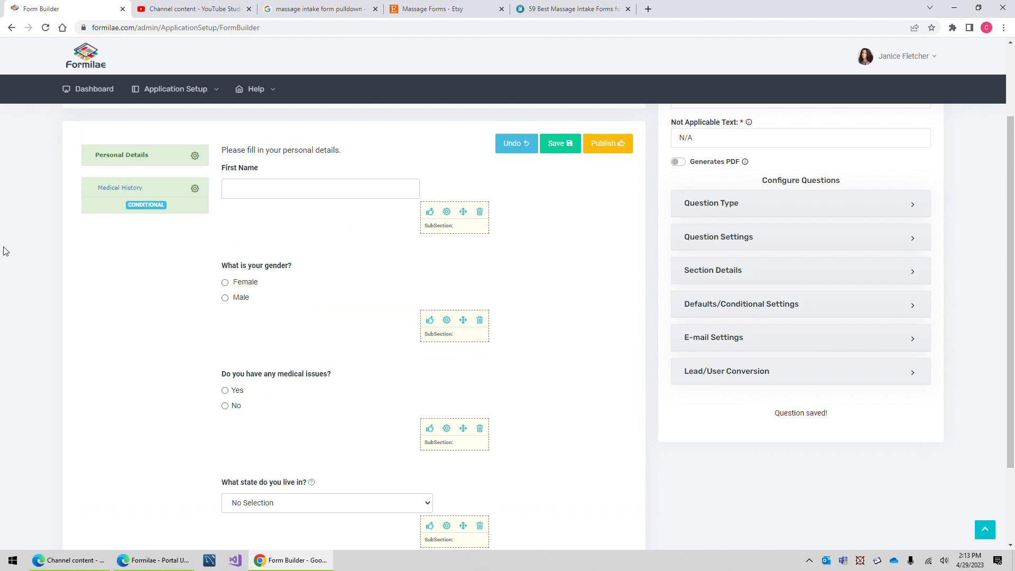
{"action": "scroll", "coordinate": [581, 359], "scroll_direction": "down", "scroll_amount": 1}
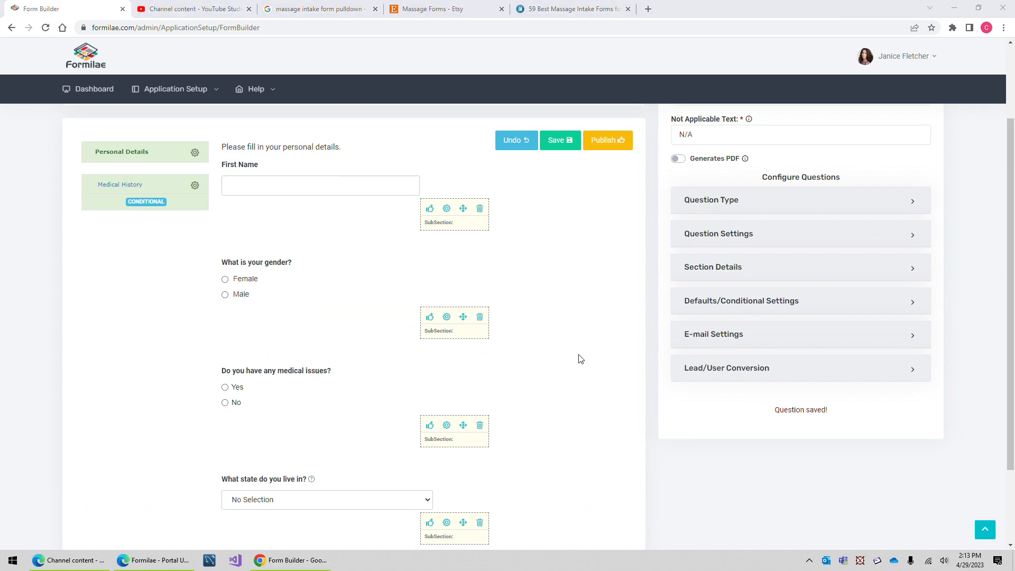
{"action": "scroll", "coordinate": [580, 357], "scroll_direction": "down", "scroll_amount": 2}
{"action": "scroll", "coordinate": [560, 341], "scroll_direction": "up", "scroll_amount": 3}
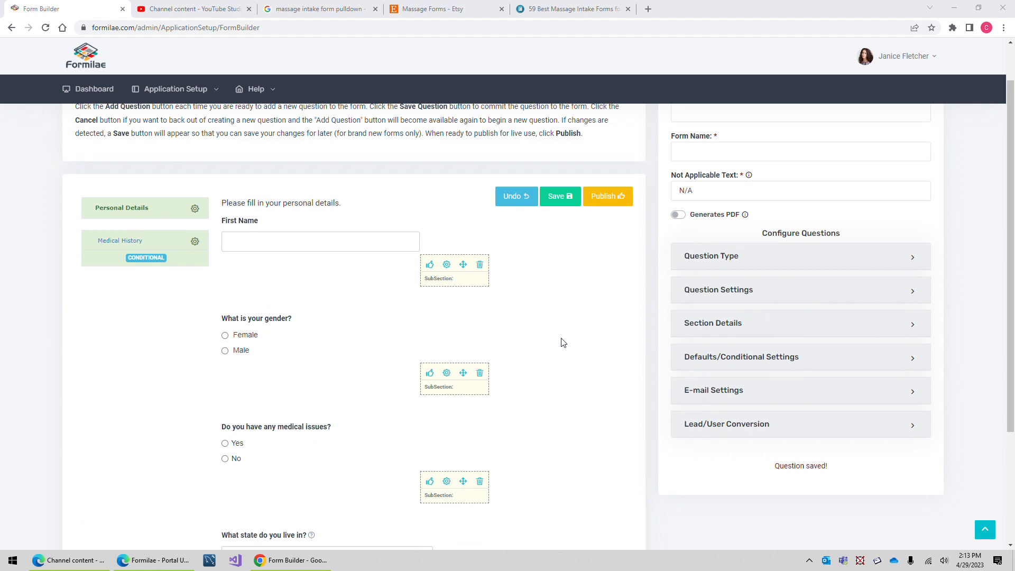
Start a Pulldown question with the question text "Please select your health provider."
{"action": "left_click", "coordinate": [738, 258]}
{"action": "left_click", "coordinate": [729, 309]}
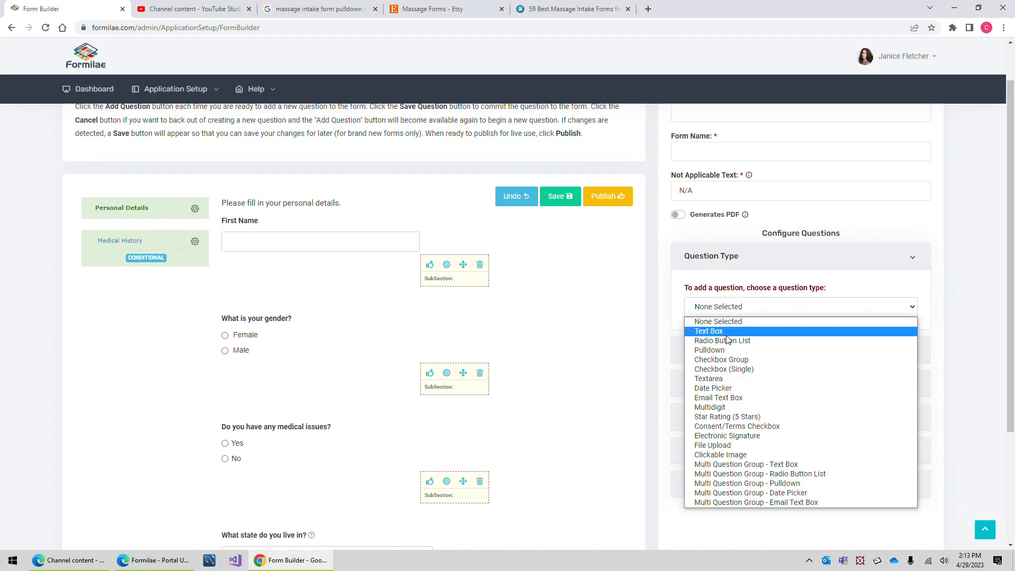
{"action": "left_click", "coordinate": [725, 351]}
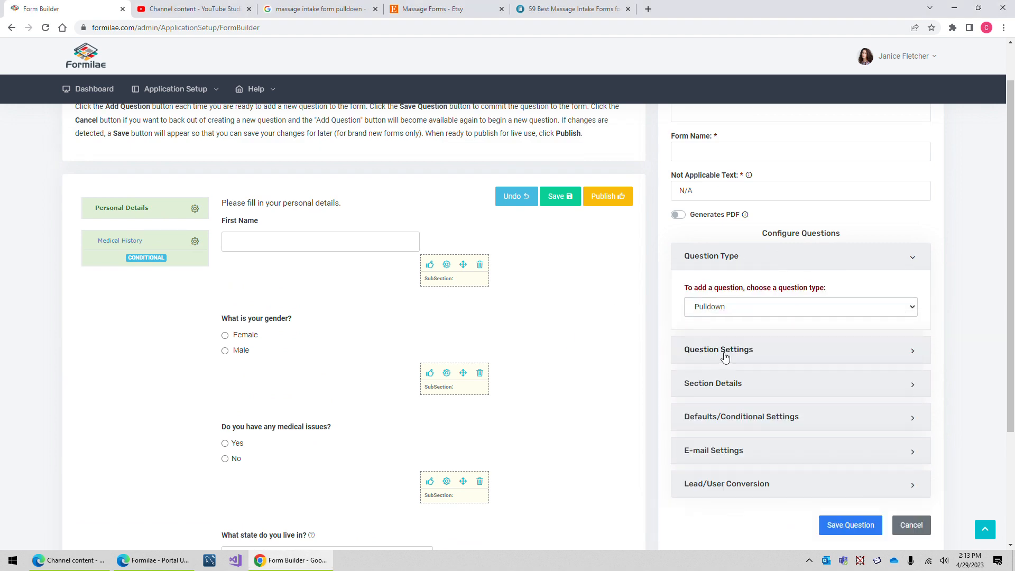
{"action": "left_click", "coordinate": [724, 354]}
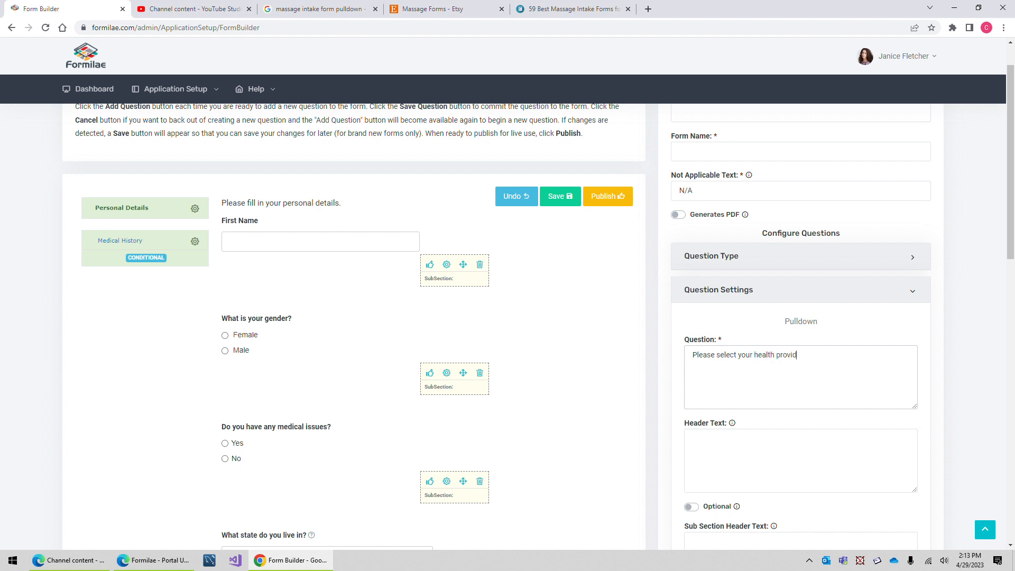
Create a new choice list for the health provider question and name it "Health Care Providers"
{"action": "scroll", "coordinate": [508, 317], "scroll_direction": "down", "scroll_amount": 4}
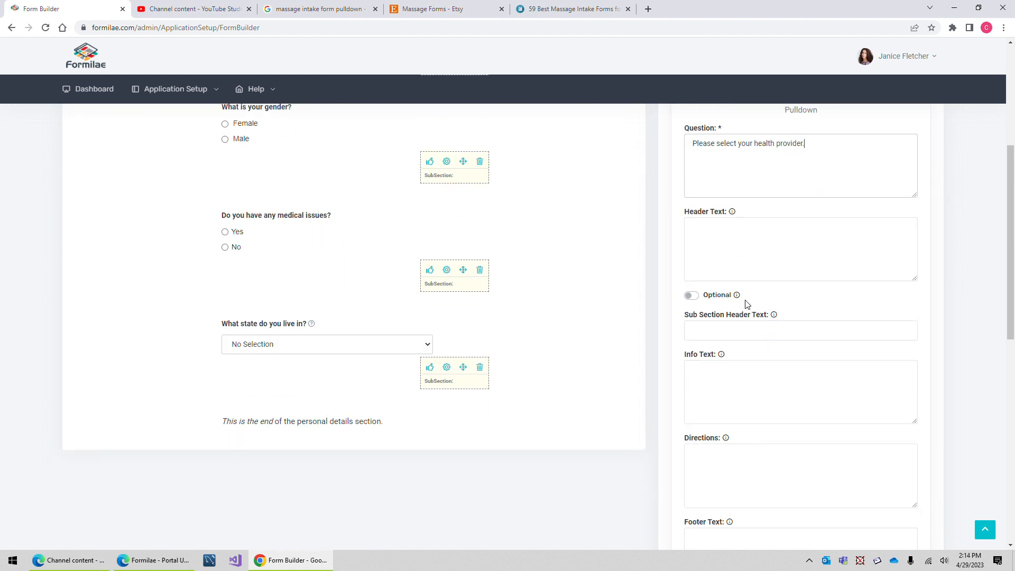
{"action": "scroll", "coordinate": [747, 304], "scroll_direction": "down", "scroll_amount": 1}
{"action": "scroll", "coordinate": [747, 307], "scroll_direction": "up", "scroll_amount": 2}
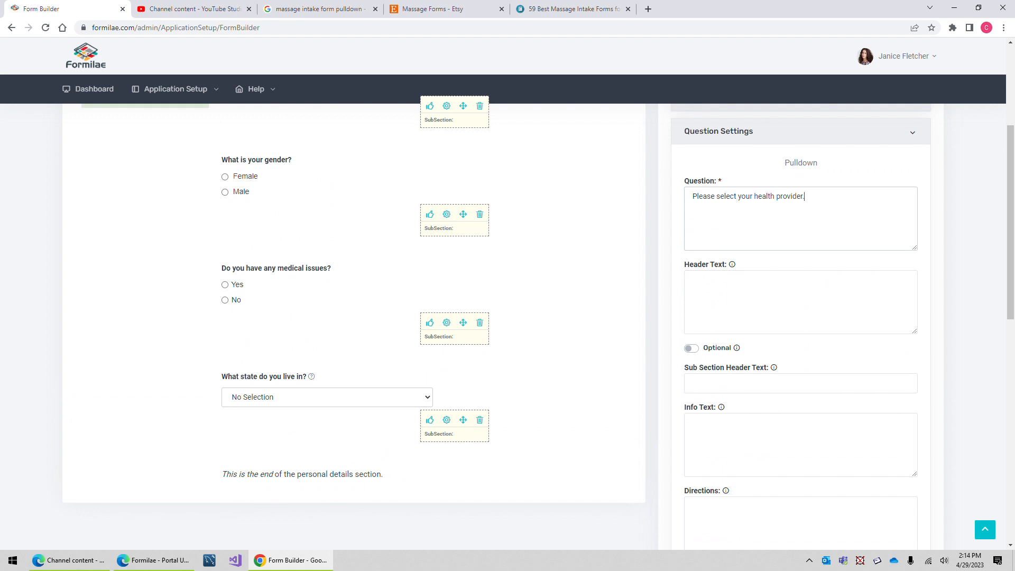
{"action": "scroll", "coordinate": [738, 312], "scroll_direction": "down", "scroll_amount": 5}
{"action": "scroll", "coordinate": [740, 314], "scroll_direction": "up", "scroll_amount": 4}
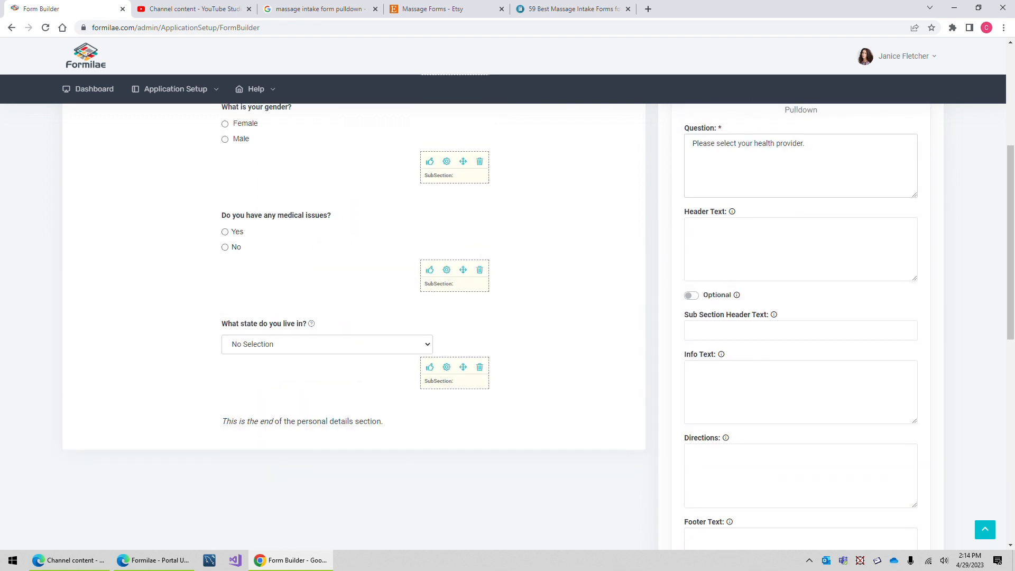
{"action": "scroll", "coordinate": [772, 317], "scroll_direction": "up", "scroll_amount": 2}
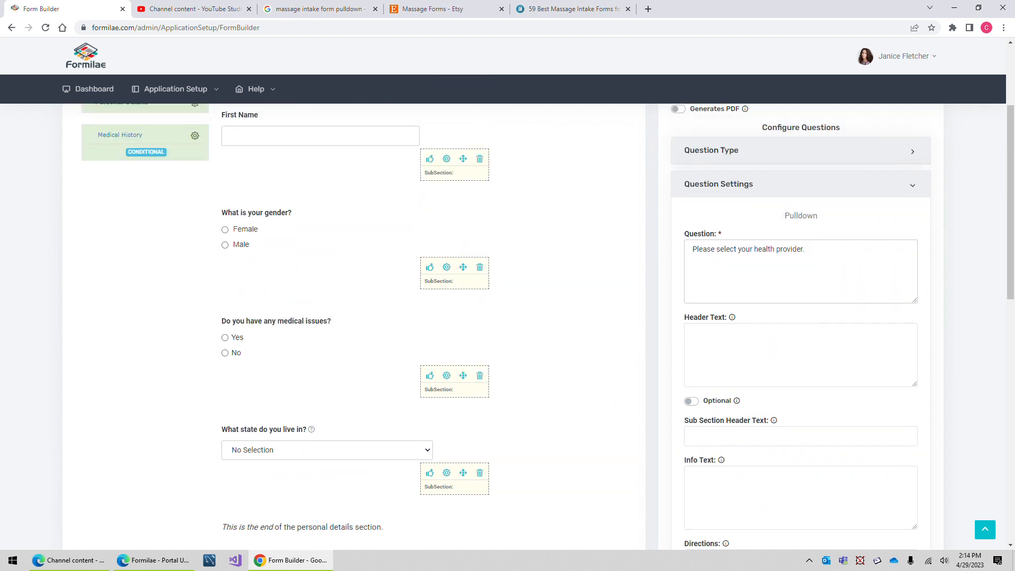
{"action": "scroll", "coordinate": [739, 308], "scroll_direction": "down", "scroll_amount": 8}
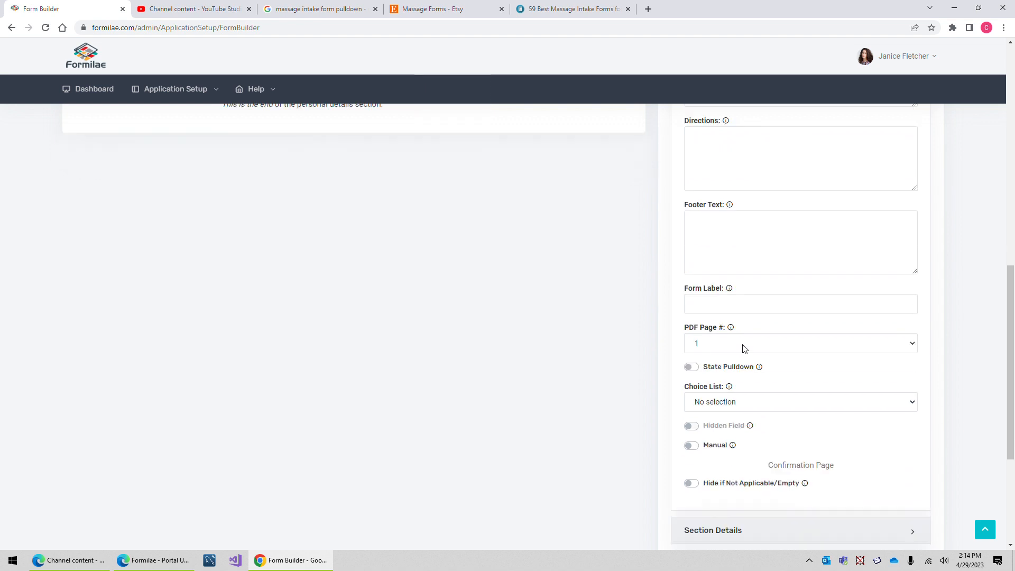
{"action": "scroll", "coordinate": [738, 371], "scroll_direction": "down", "scroll_amount": 2}
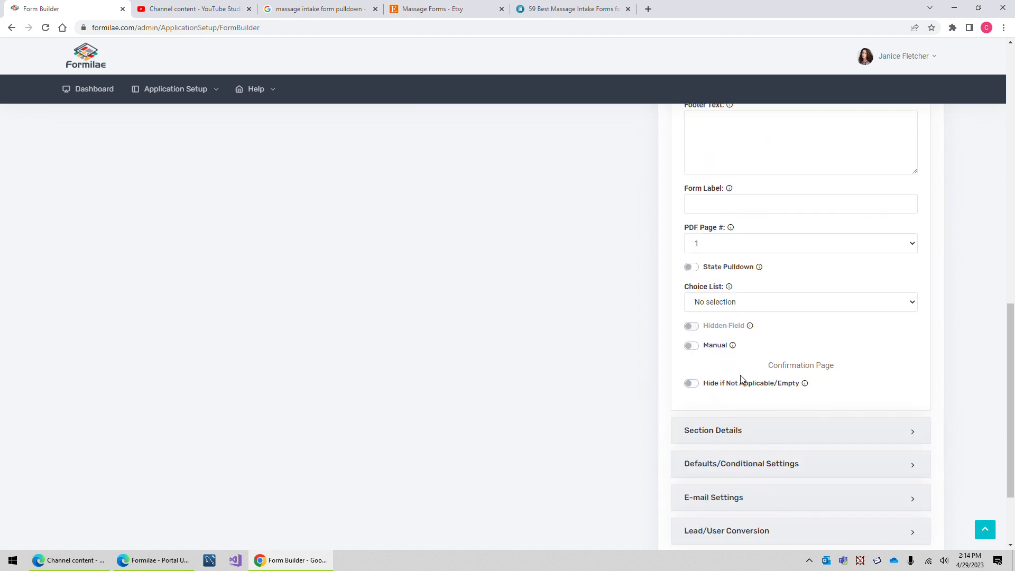
{"action": "left_click", "coordinate": [734, 299]}
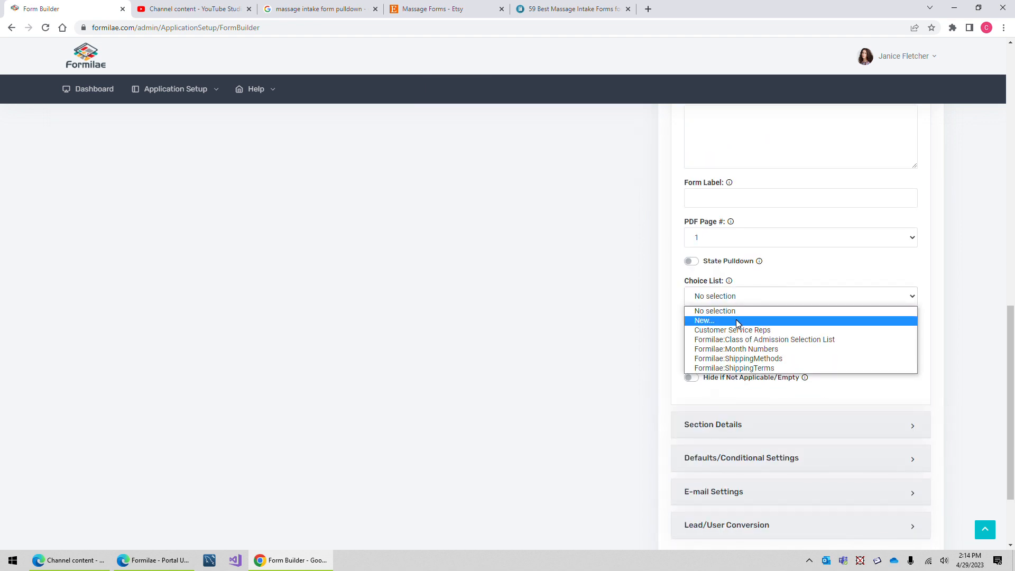
{"action": "left_click", "coordinate": [741, 322]}
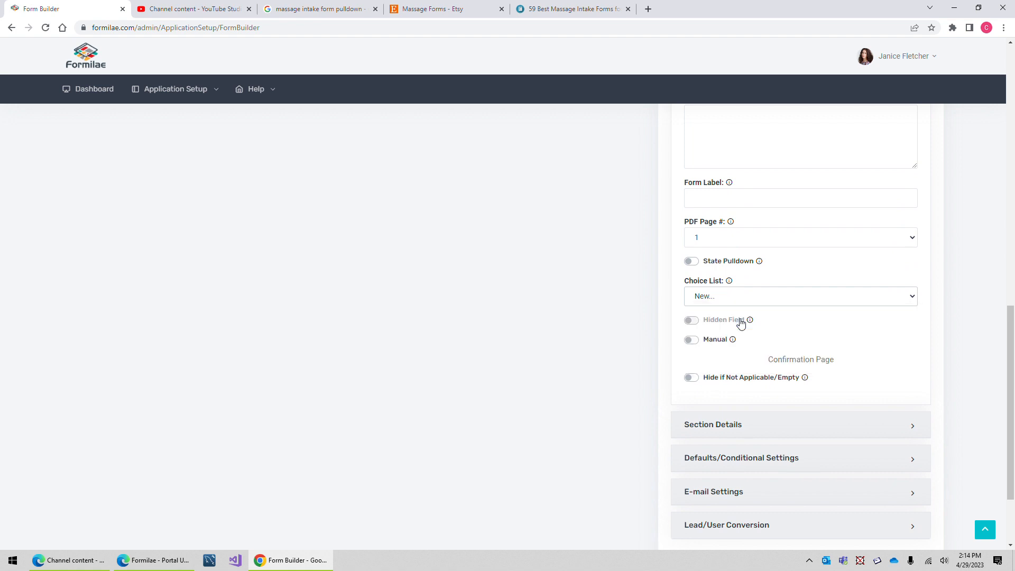
{"action": "left_click", "coordinate": [708, 341]}
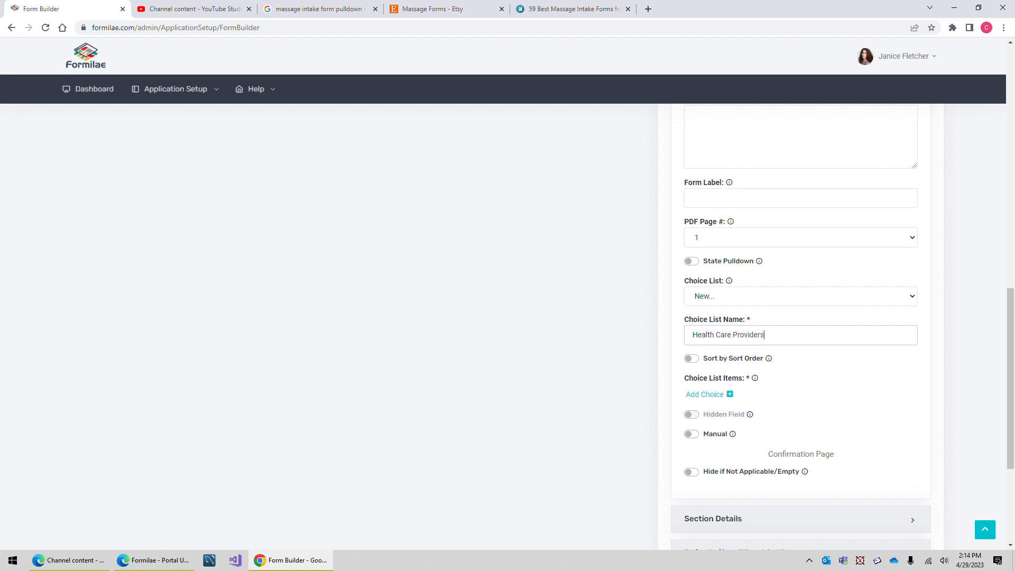
Add a choice with the display text "Florida Blue" to the Health Care Providers list
{"action": "scroll", "coordinate": [719, 347], "scroll_direction": "down", "scroll_amount": 1}
{"action": "left_click", "coordinate": [711, 343]}
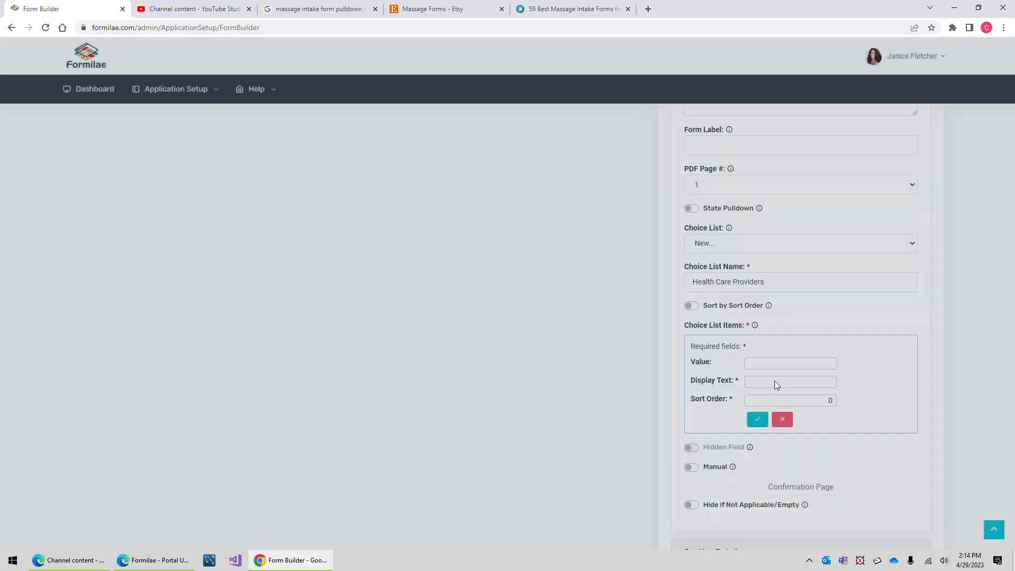
{"action": "left_click", "coordinate": [775, 381]}
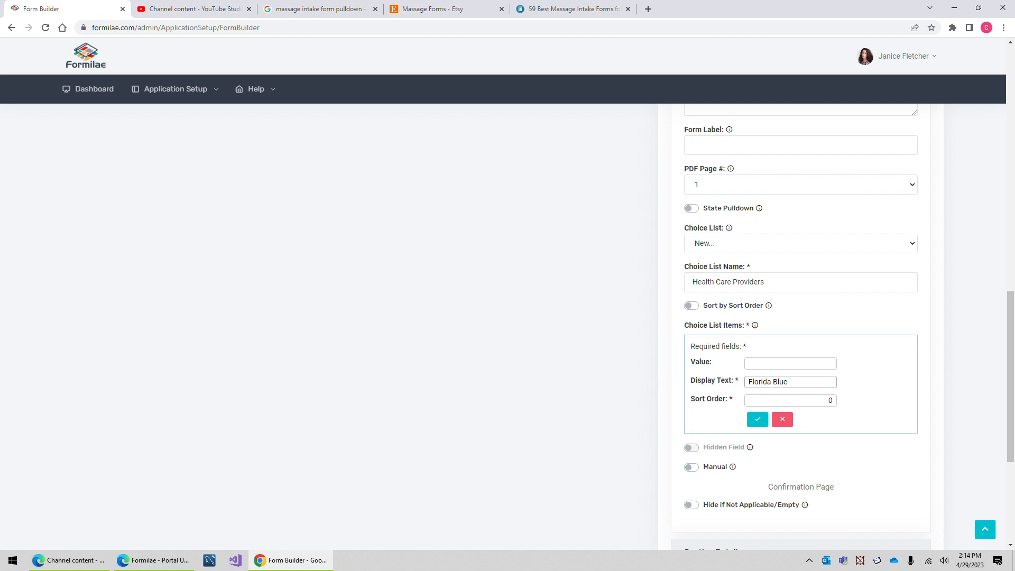
{"action": "left_click", "coordinate": [758, 419]}
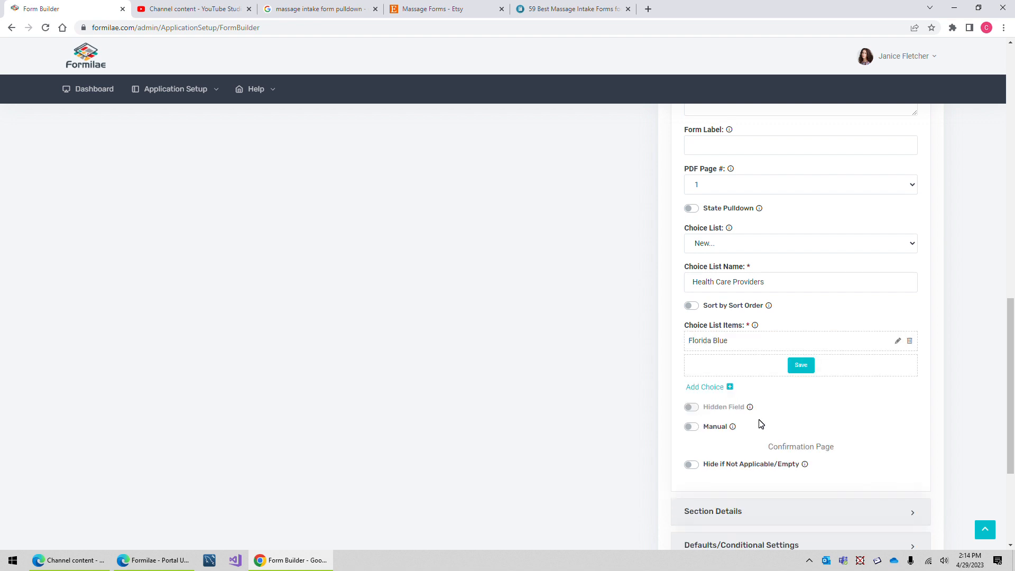
Add a second choice with the display text "Freedom Insurance" to the Health Care Providers list
{"action": "left_click", "coordinate": [710, 387]}
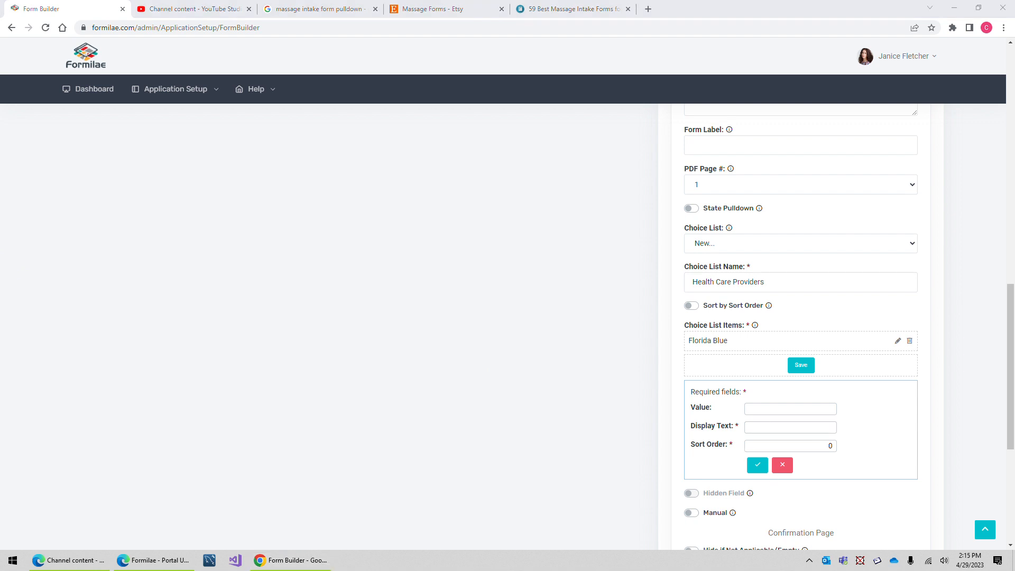
{"action": "left_click", "coordinate": [768, 427]}
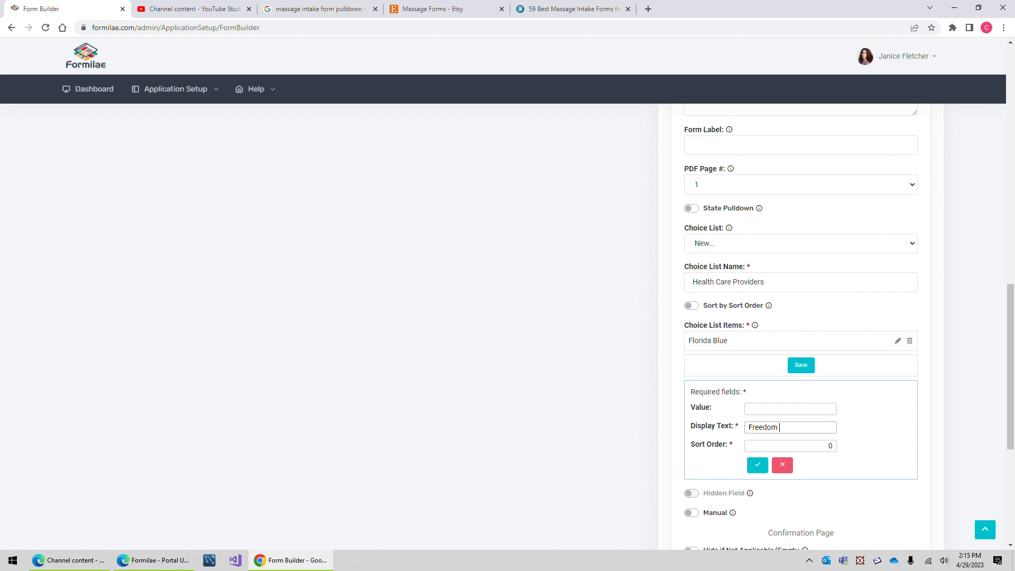
{"action": "type", "text": "Freedom Insurance"}
{"action": "left_click", "coordinate": [758, 465]}
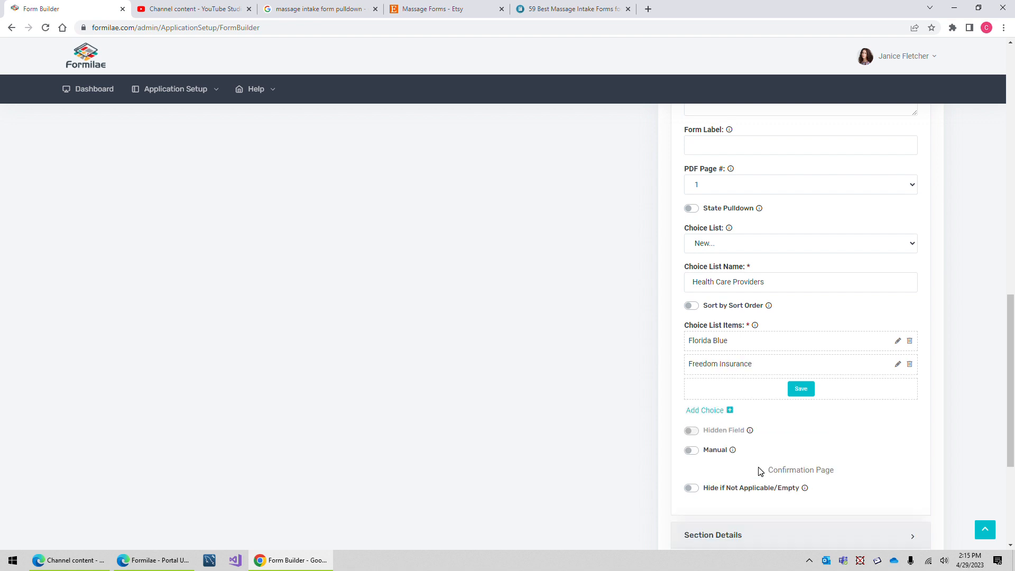
Save the Health Care Providers choice list to the Choice List Manager
{"action": "left_click", "coordinate": [800, 392]}
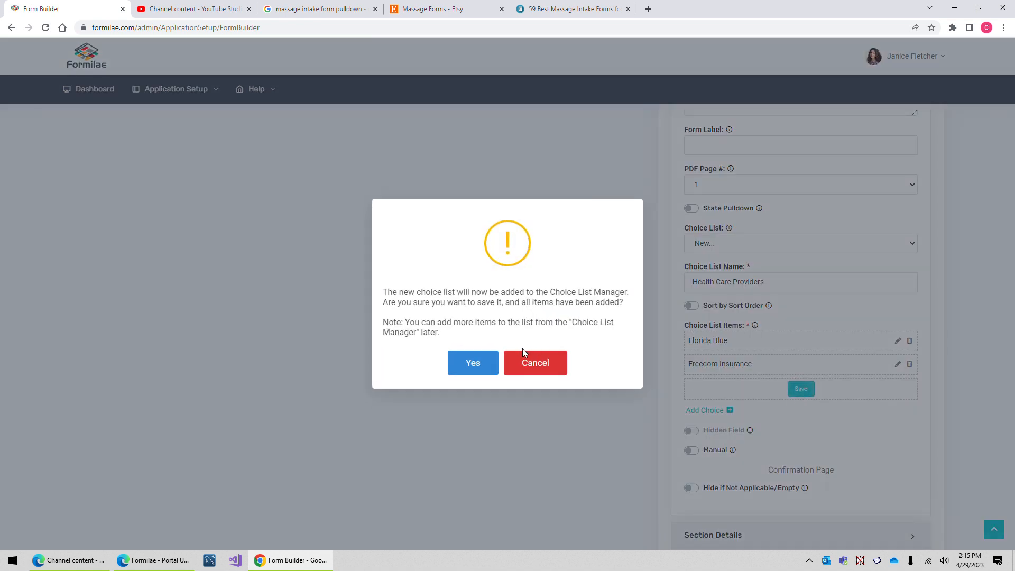
{"action": "left_click", "coordinate": [478, 368]}
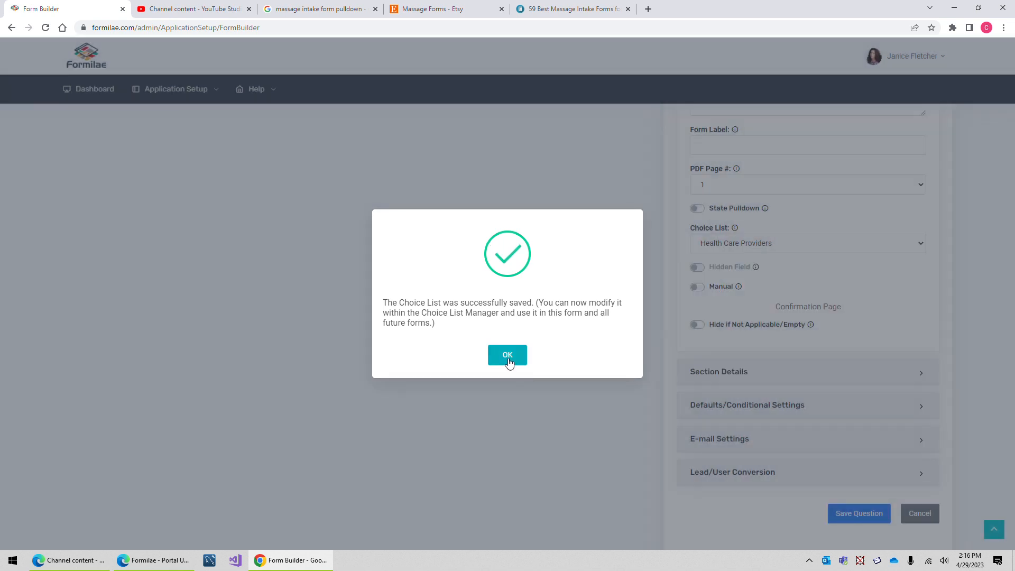
{"action": "left_click", "coordinate": [508, 355]}
Open the Choice List Manager in a new browser tab and view the editable items of the Health Care Providers list
{"action": "left_click", "coordinate": [176, 93]}
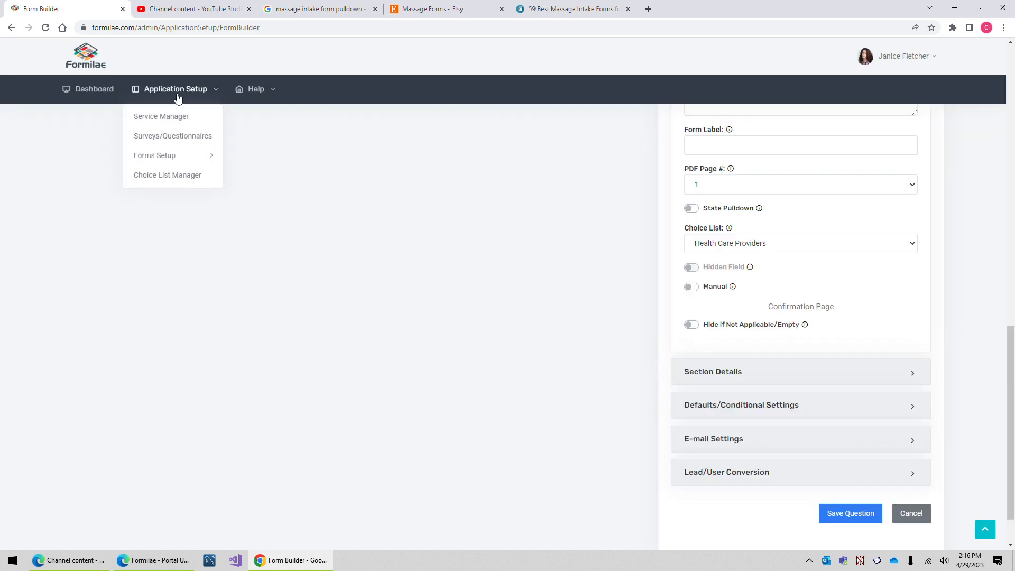
{"action": "right_click", "coordinate": [156, 175]}
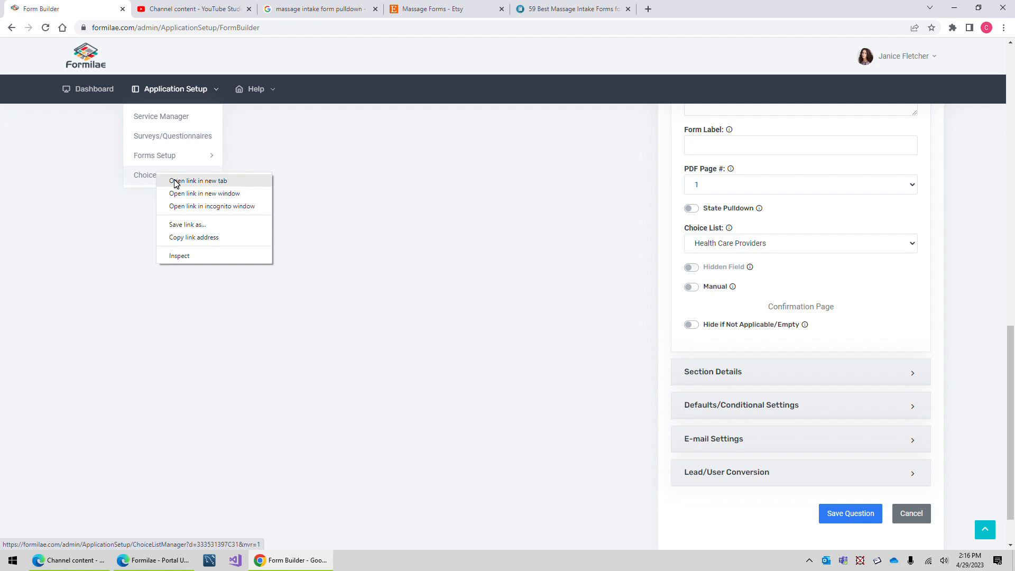
{"action": "left_click", "coordinate": [177, 182]}
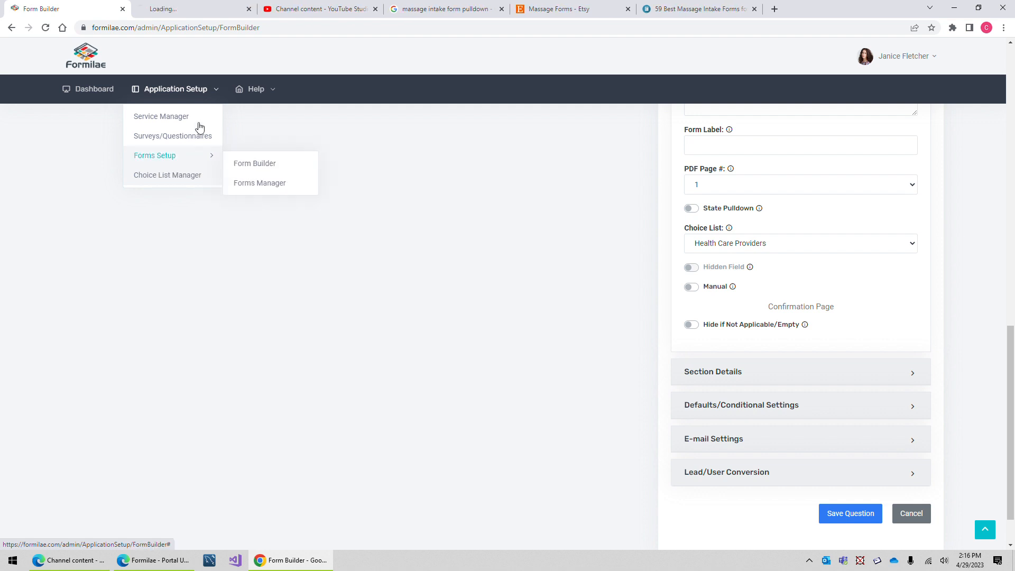
{"action": "left_click", "coordinate": [196, 10]}
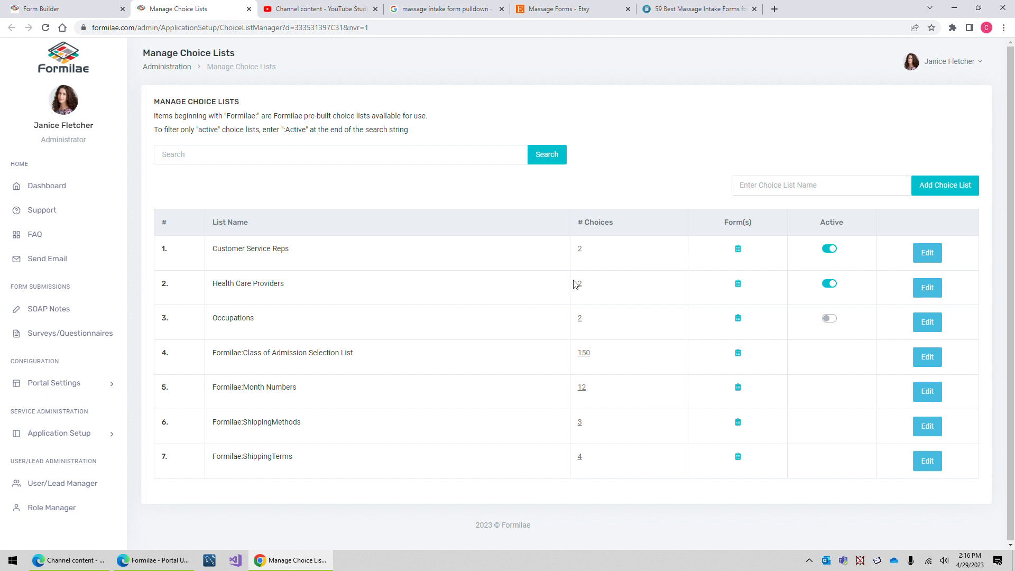
{"action": "left_click", "coordinate": [935, 288]}
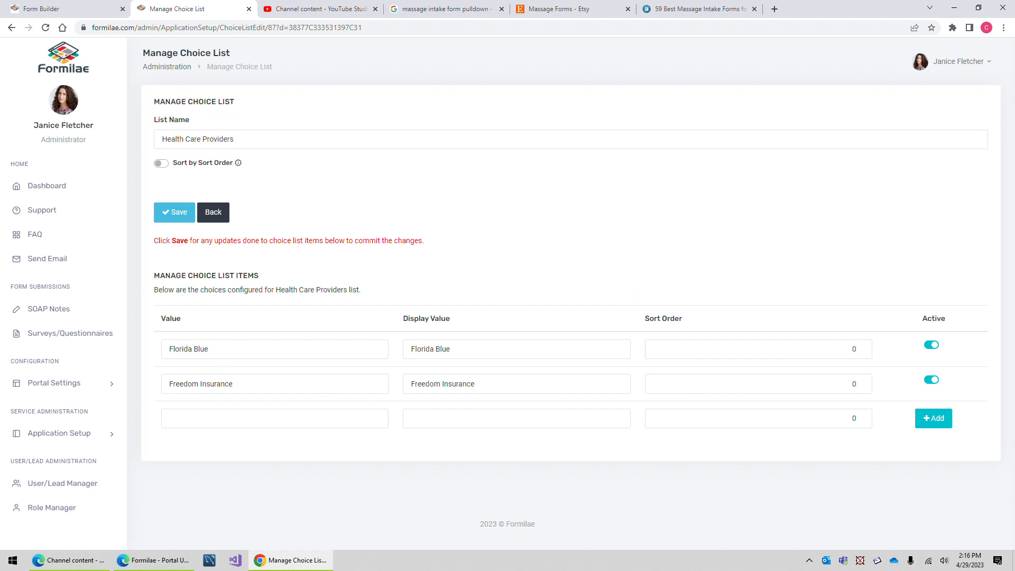
Return to the form builder, assign the health provider question to the existing Personal Details section and save the question
{"action": "left_click", "coordinate": [89, 15]}
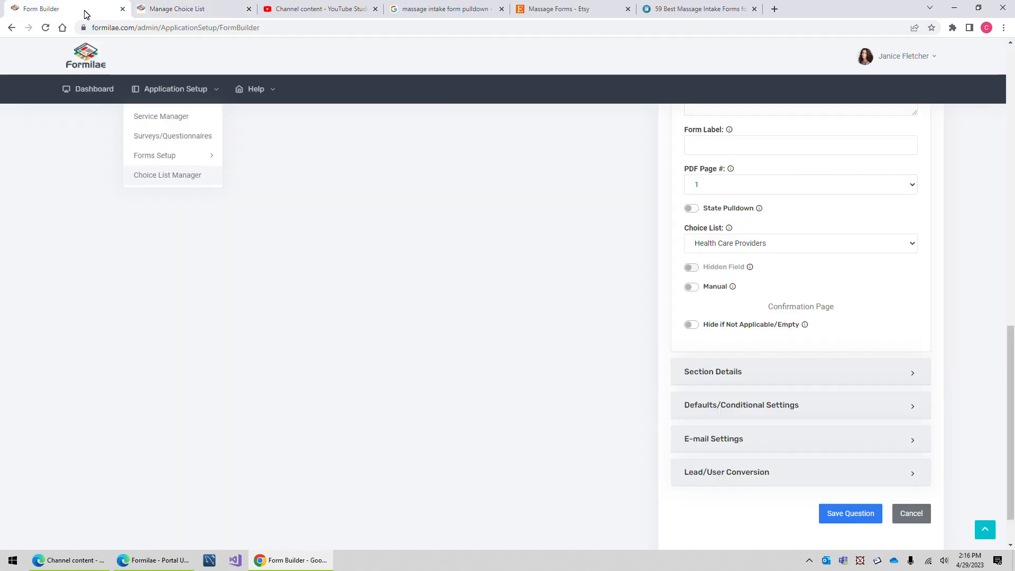
{"action": "scroll", "coordinate": [507, 390], "scroll_direction": "up", "scroll_amount": 7}
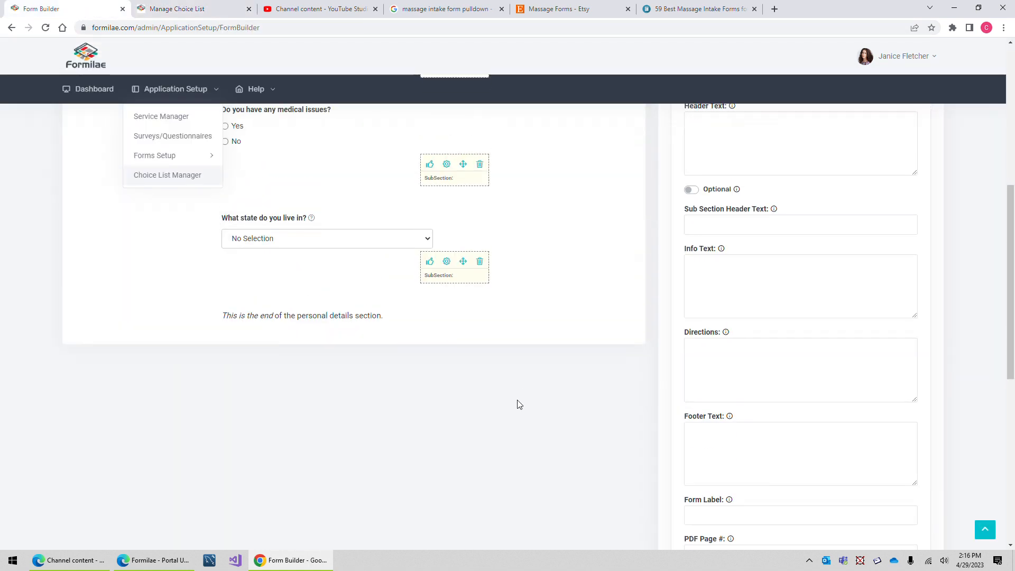
{"action": "scroll", "coordinate": [522, 403], "scroll_direction": "up", "scroll_amount": 5}
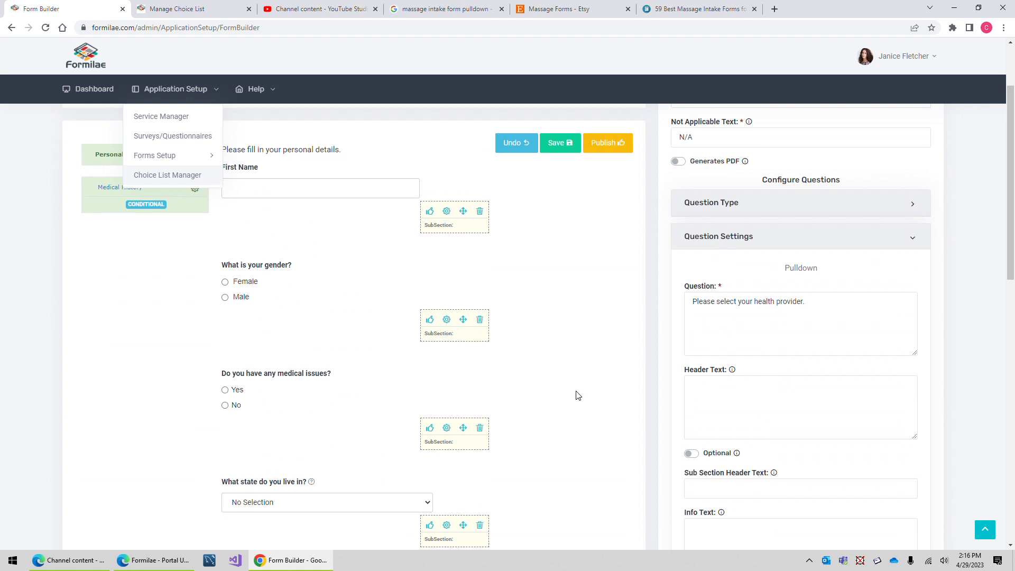
{"action": "scroll", "coordinate": [578, 396], "scroll_direction": "down", "scroll_amount": 3}
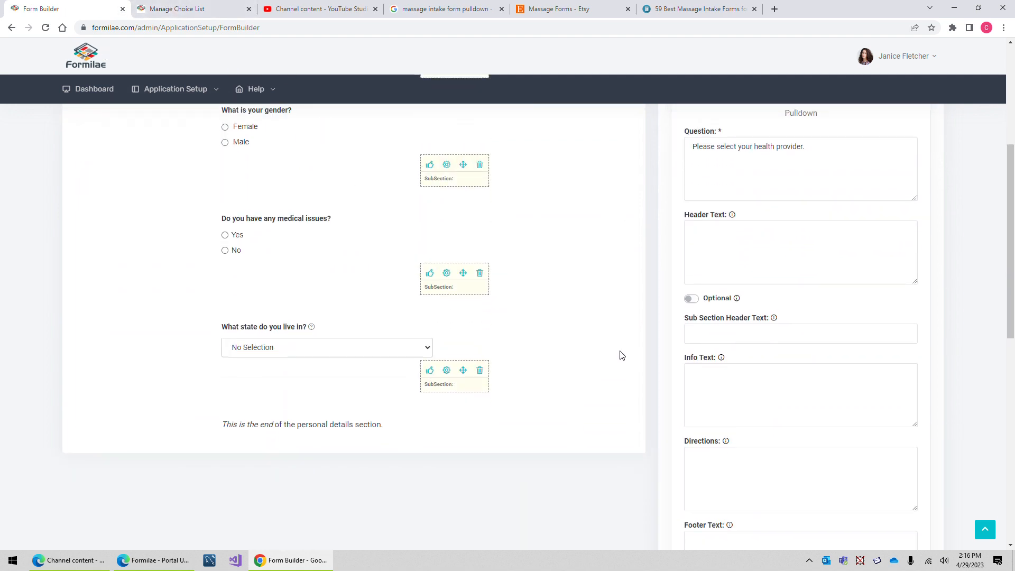
{"action": "scroll", "coordinate": [714, 371], "scroll_direction": "up", "scroll_amount": 4}
{"action": "scroll", "coordinate": [804, 390], "scroll_direction": "down", "scroll_amount": 5}
{"action": "scroll", "coordinate": [803, 389], "scroll_direction": "down", "scroll_amount": 9}
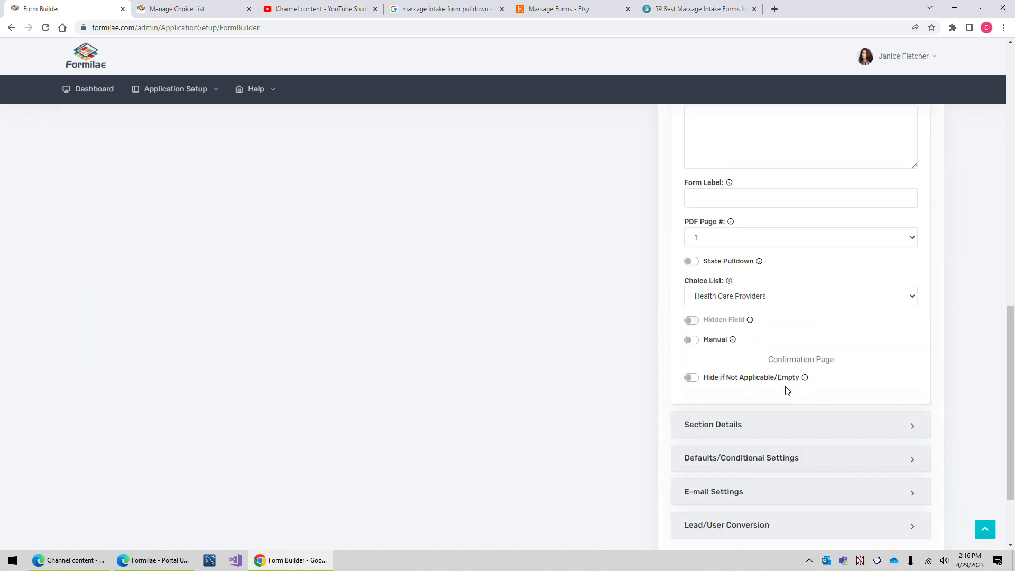
{"action": "left_click", "coordinate": [715, 319]}
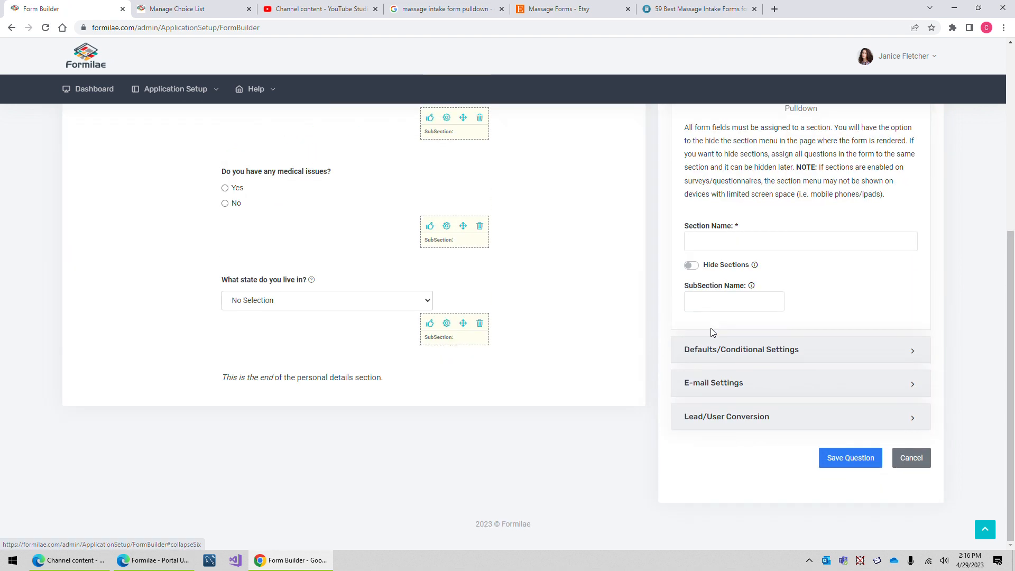
{"action": "left_click", "coordinate": [751, 345]}
{"action": "left_click", "coordinate": [759, 370]}
{"action": "scroll", "coordinate": [779, 415], "scroll_direction": "down", "scroll_amount": 2}
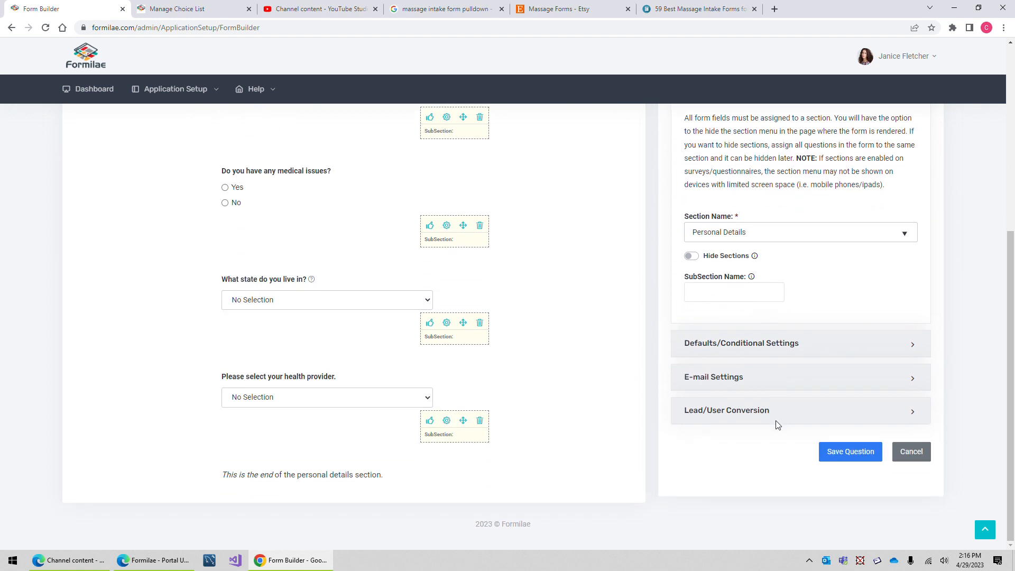
{"action": "left_click", "coordinate": [843, 452]}
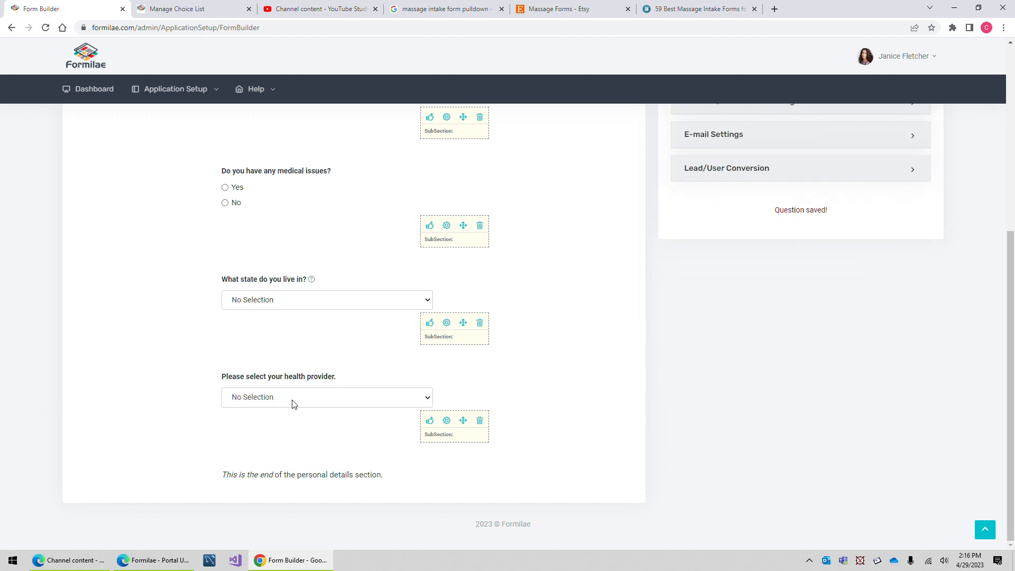
Open the health provider question for editing and try to add "What state do you live in?" as its dependency question
{"action": "left_click", "coordinate": [275, 303]}
{"action": "left_click", "coordinate": [275, 303]}
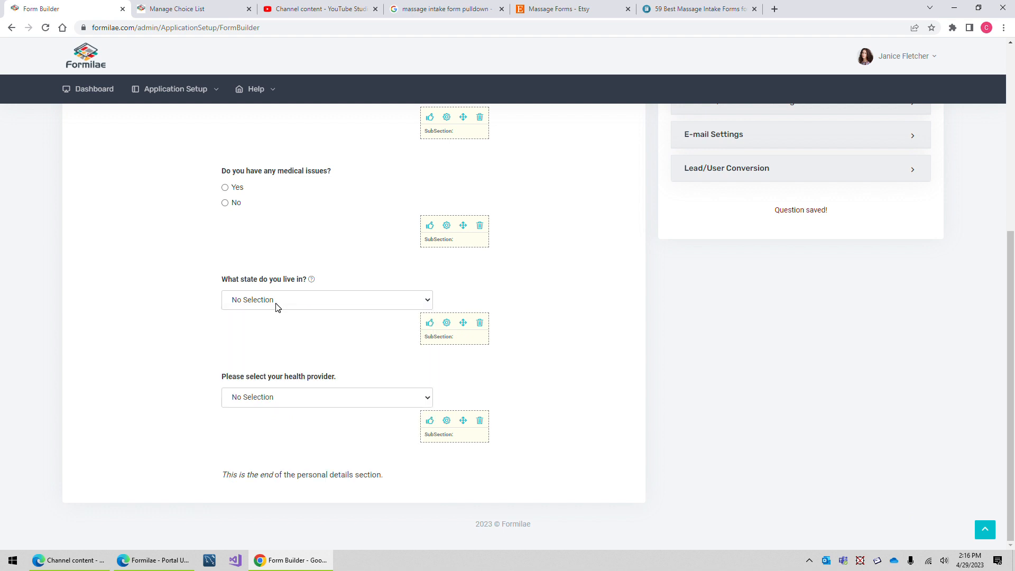
{"action": "left_click", "coordinate": [447, 422]}
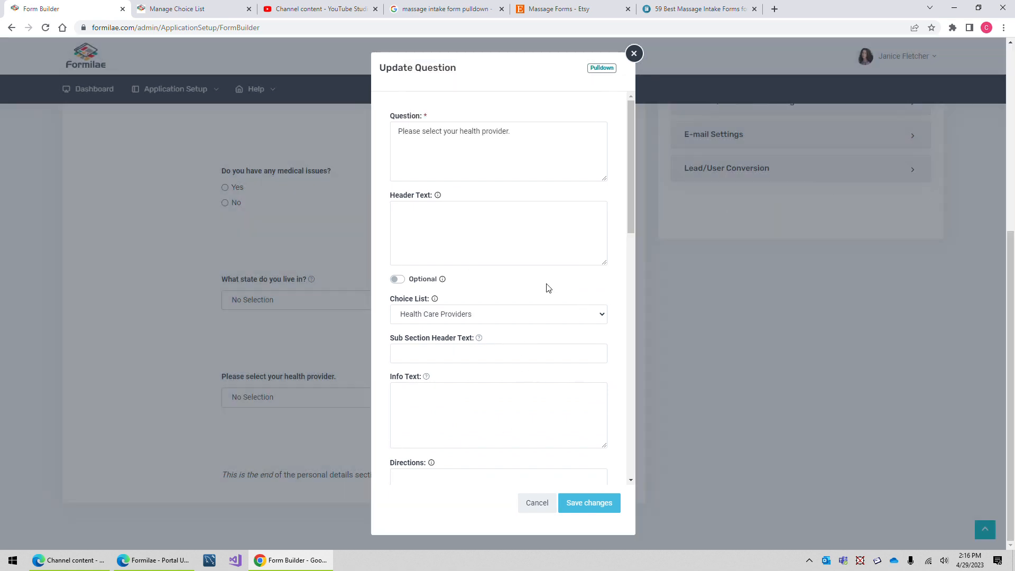
{"action": "left_click_drag", "start_coordinate": [630, 153], "coordinate": [630, 293]}
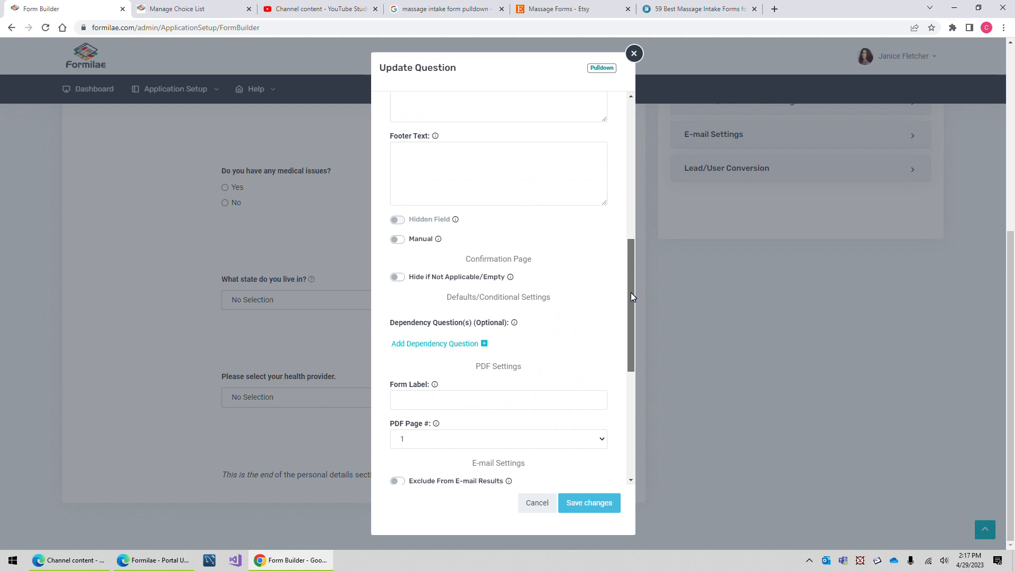
{"action": "left_click", "coordinate": [427, 344]}
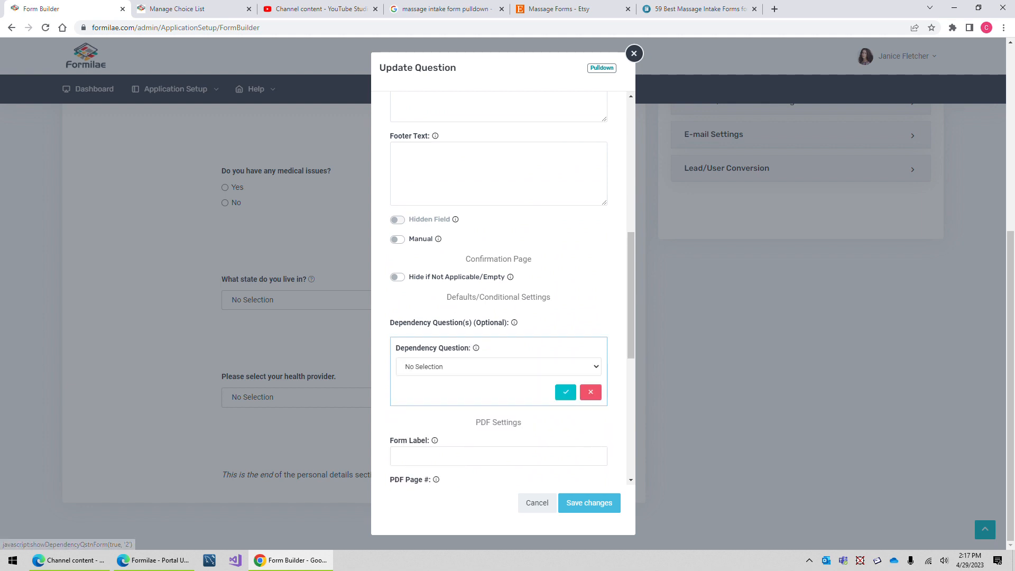
{"action": "left_click", "coordinate": [432, 370]}
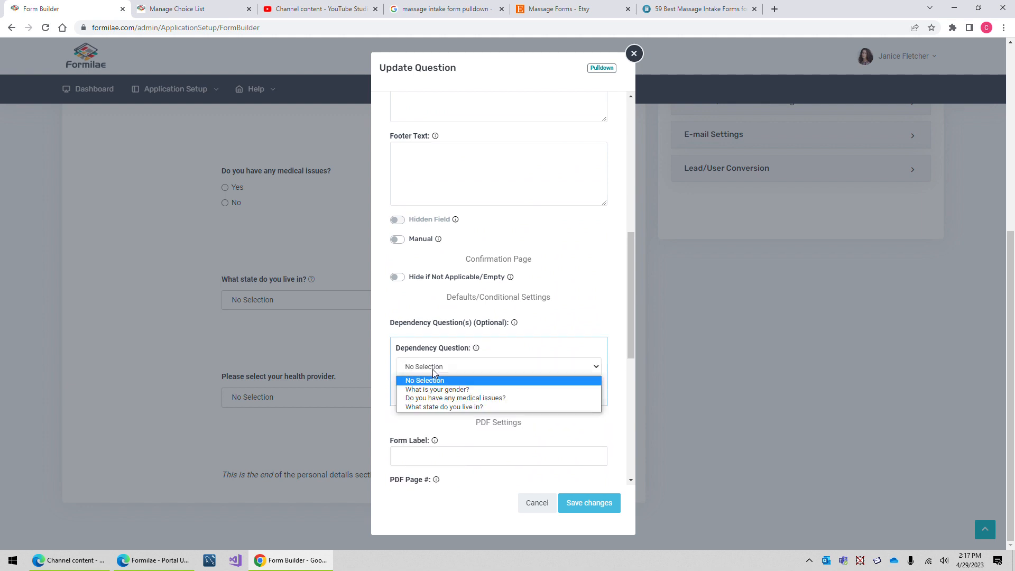
{"action": "left_click", "coordinate": [450, 407]}
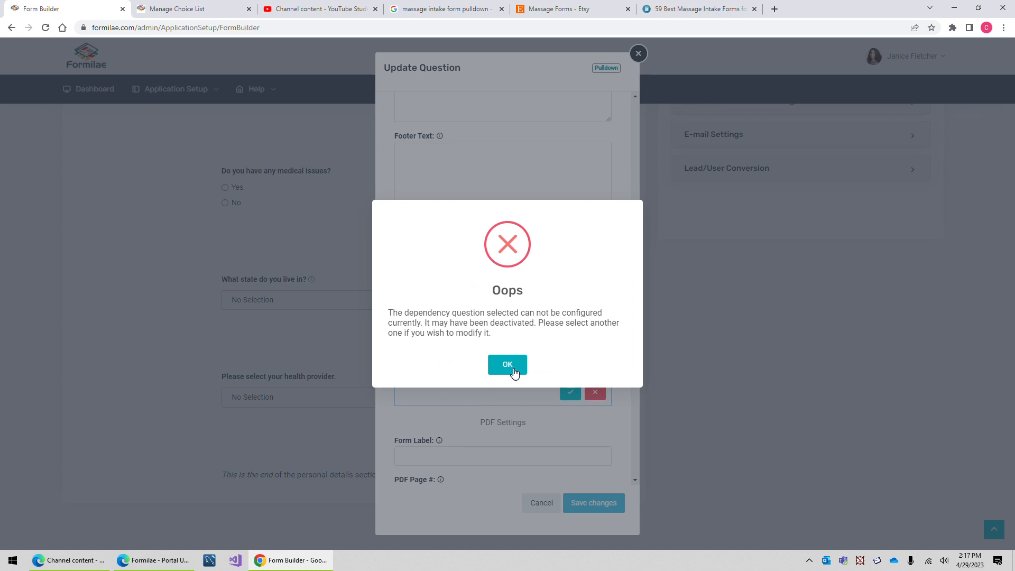
{"action": "left_click", "coordinate": [514, 372]}
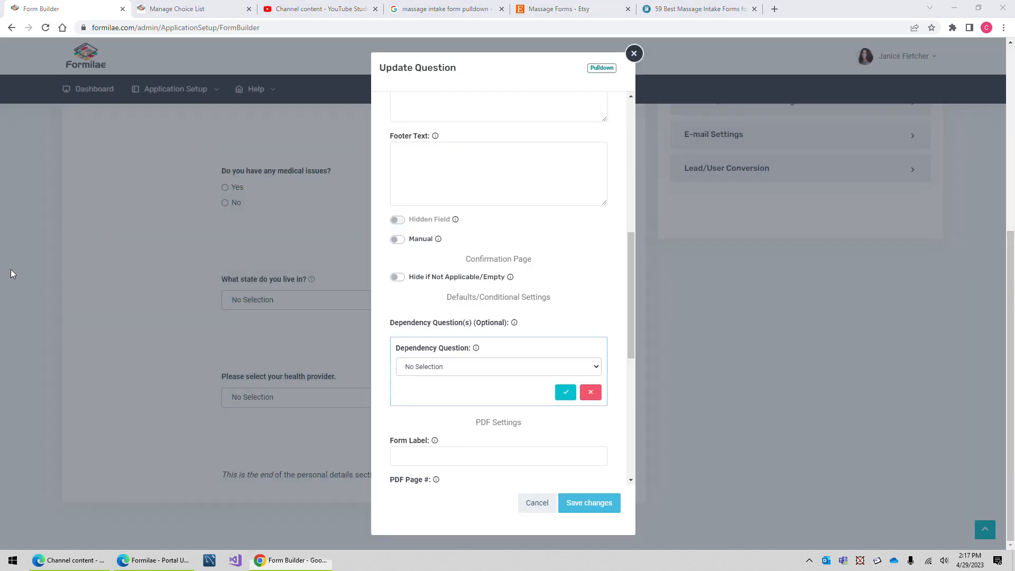
Make the health provider question depend on "What state do you live in?" with the answer Florida, and save the question changes
{"action": "scroll", "coordinate": [9, 270], "scroll_direction": "down", "scroll_amount": 2}
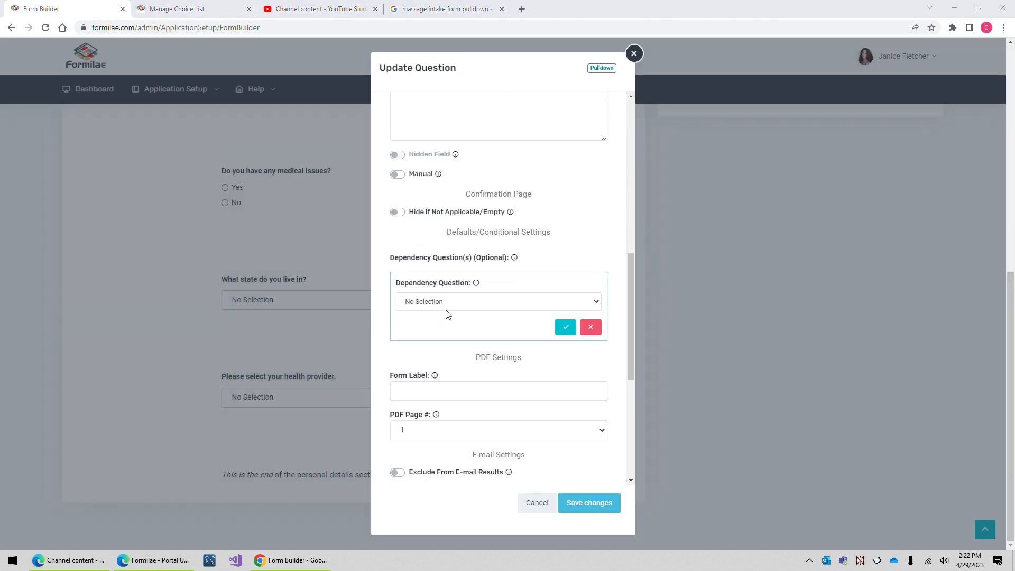
{"action": "left_click", "coordinate": [457, 303]}
{"action": "left_click", "coordinate": [466, 343]}
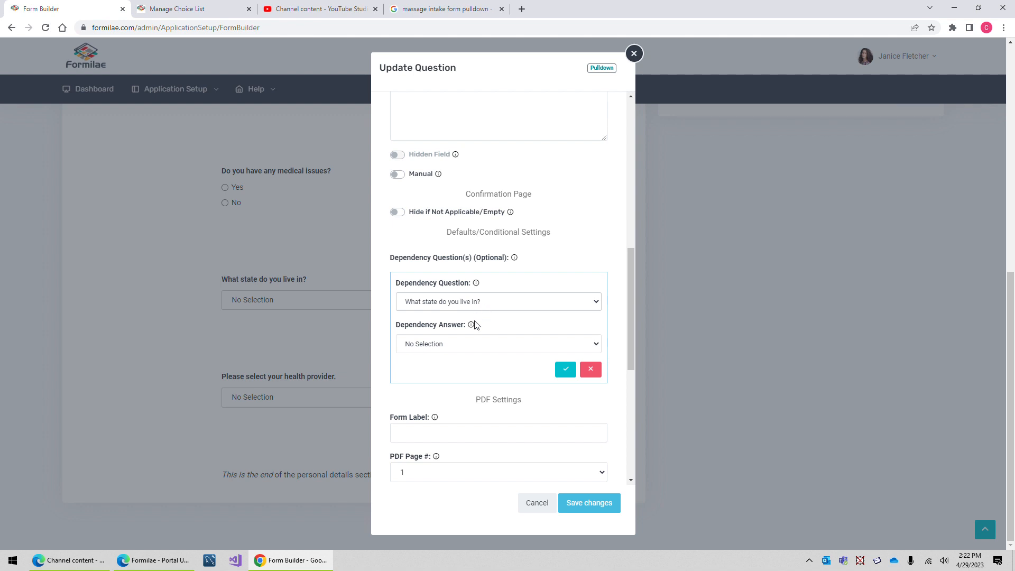
{"action": "left_click", "coordinate": [456, 350]}
{"action": "left_click", "coordinate": [453, 364]}
{"action": "left_click", "coordinate": [563, 374]}
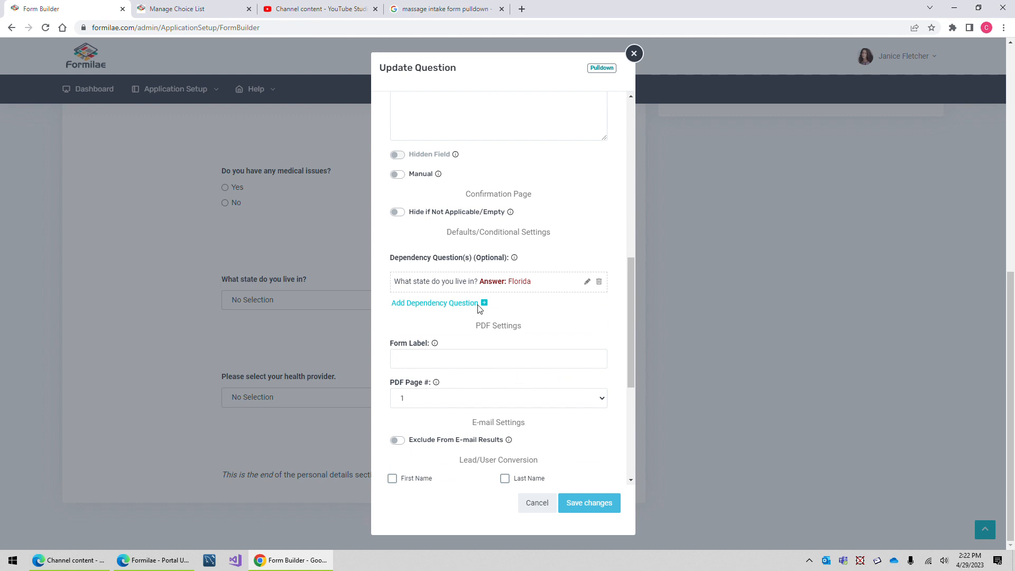
{"action": "left_click", "coordinate": [601, 503]}
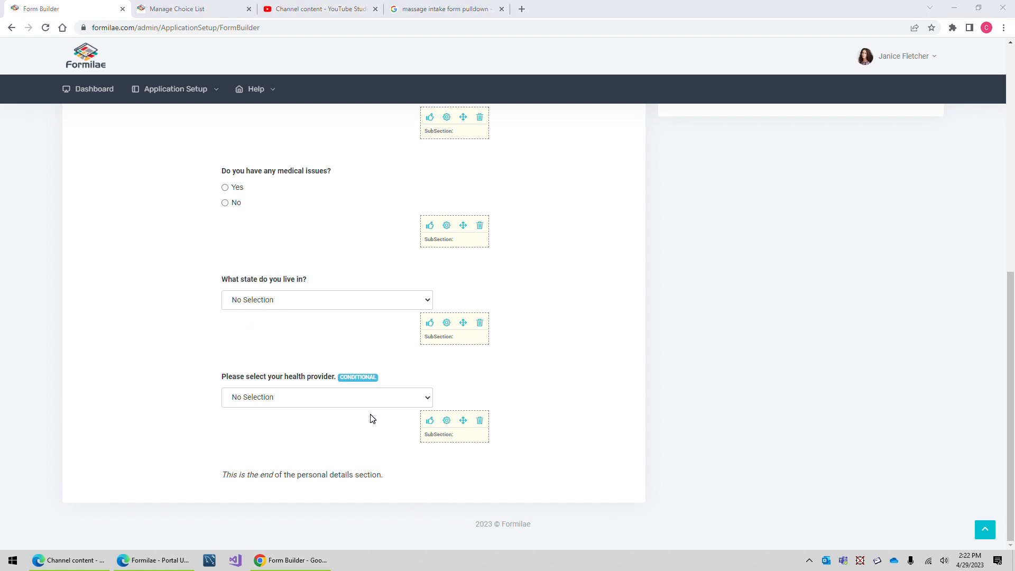
Save the form's changes for later without publishing it to the live form
{"action": "scroll", "coordinate": [373, 418], "scroll_direction": "up", "scroll_amount": 8}
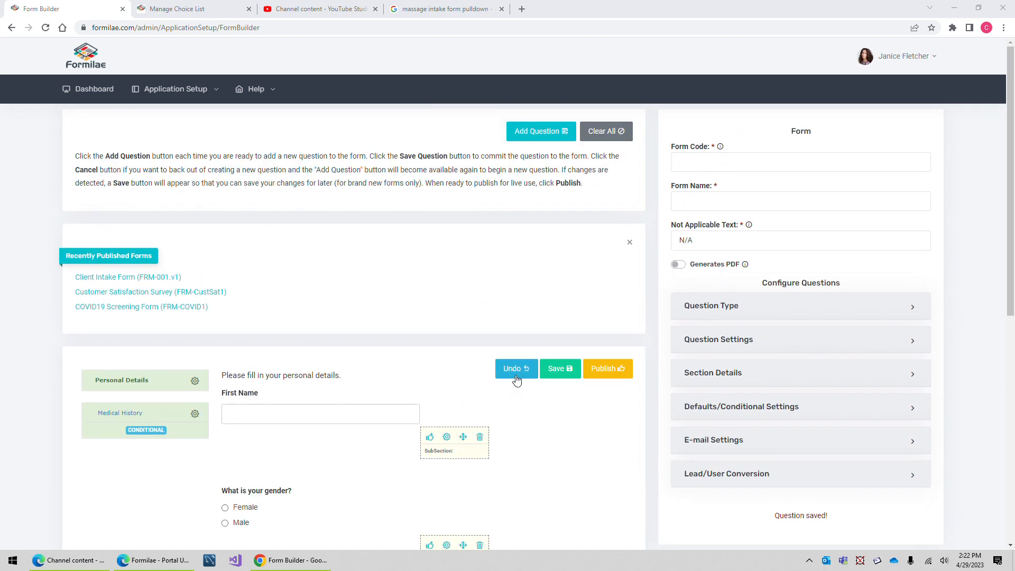
{"action": "scroll", "coordinate": [521, 435], "scroll_direction": "down", "scroll_amount": 3}
{"action": "scroll", "coordinate": [521, 436], "scroll_direction": "down", "scroll_amount": 4}
{"action": "scroll", "coordinate": [520, 438], "scroll_direction": "up", "scroll_amount": 6}
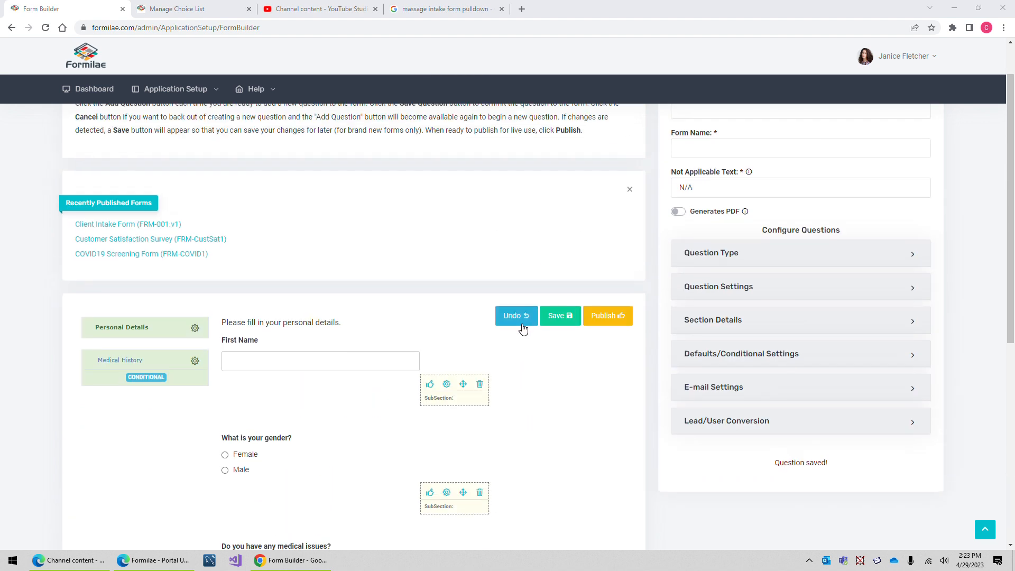
{"action": "left_click", "coordinate": [563, 322]}
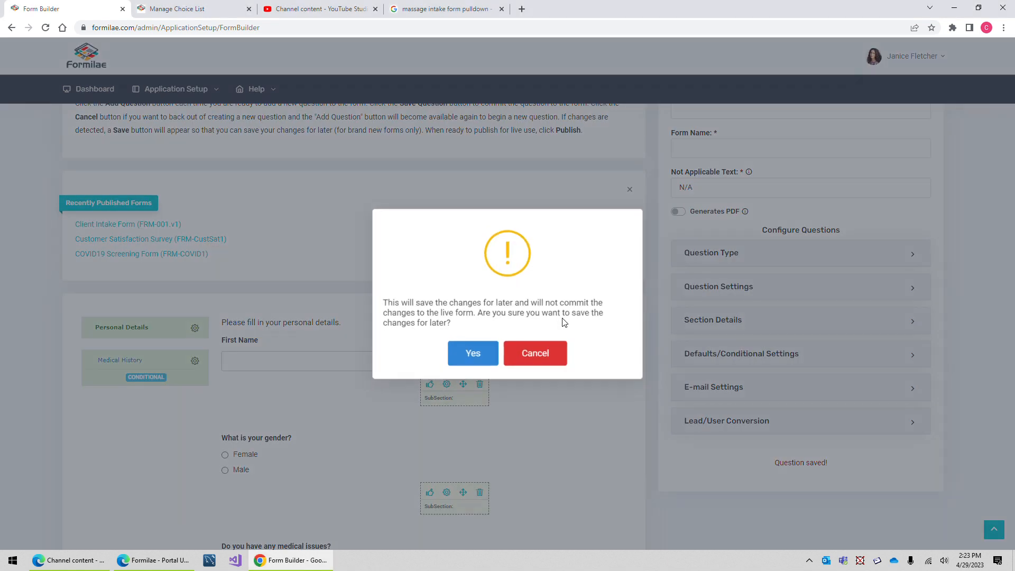
{"action": "left_click", "coordinate": [483, 354]}
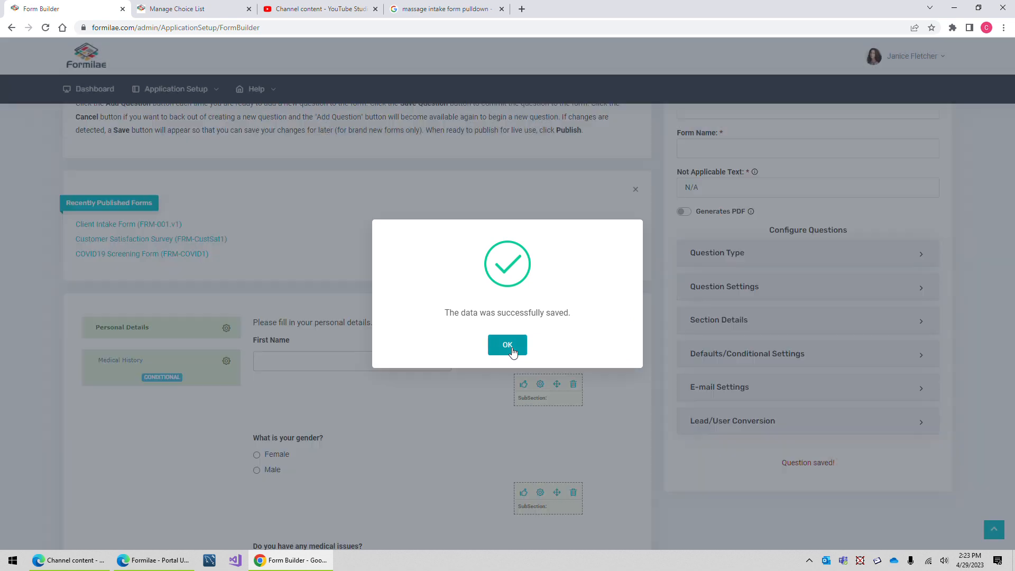
{"action": "left_click", "coordinate": [509, 351]}
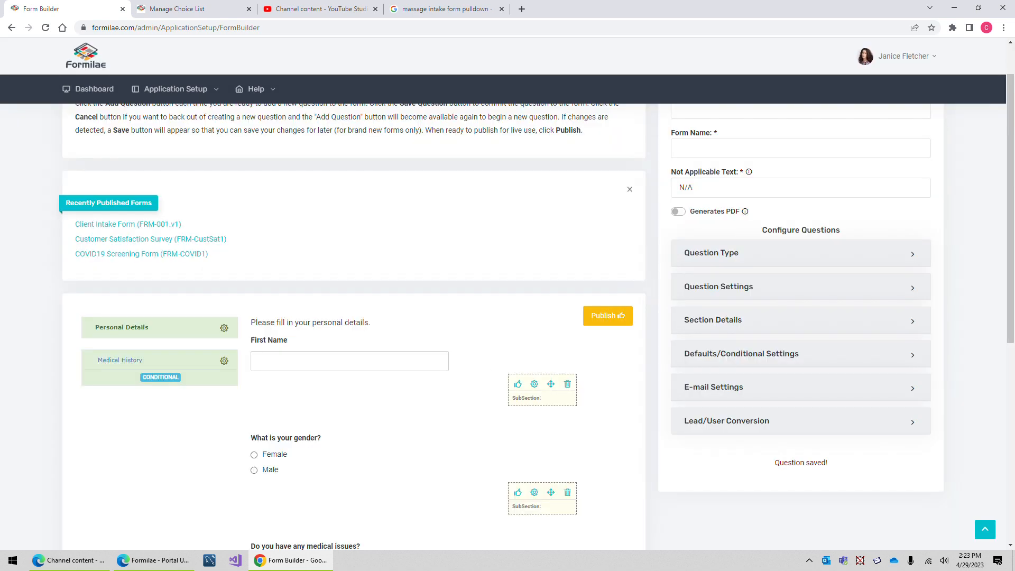
Start a new form question of the type Checkbox (Single)
{"action": "scroll", "coordinate": [511, 461], "scroll_direction": "down", "scroll_amount": 7}
{"action": "scroll", "coordinate": [548, 453], "scroll_direction": "up", "scroll_amount": 8}
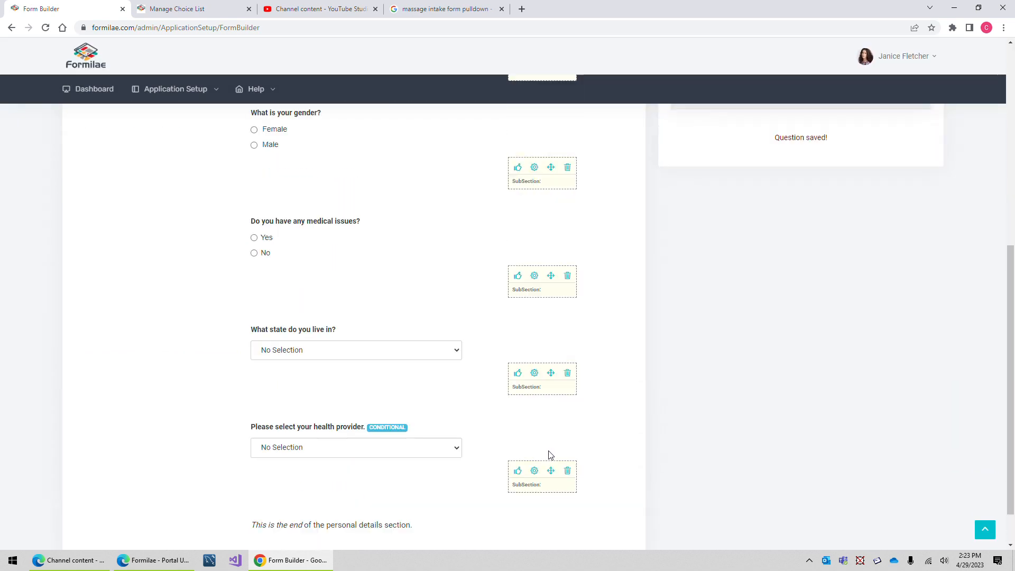
{"action": "scroll", "coordinate": [285, 407], "scroll_direction": "down", "scroll_amount": 3}
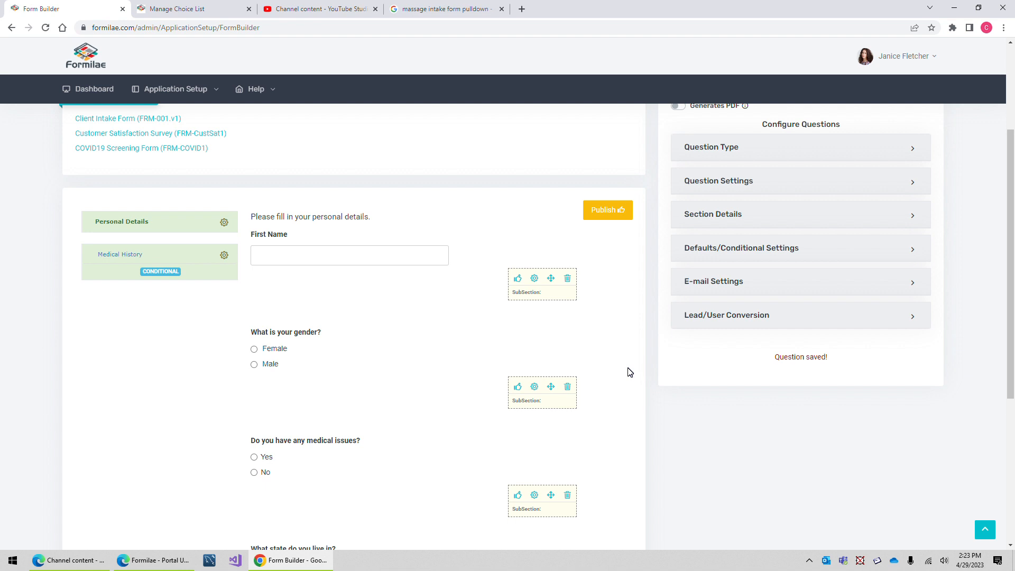
{"action": "scroll", "coordinate": [603, 371], "scroll_direction": "up", "scroll_amount": 2}
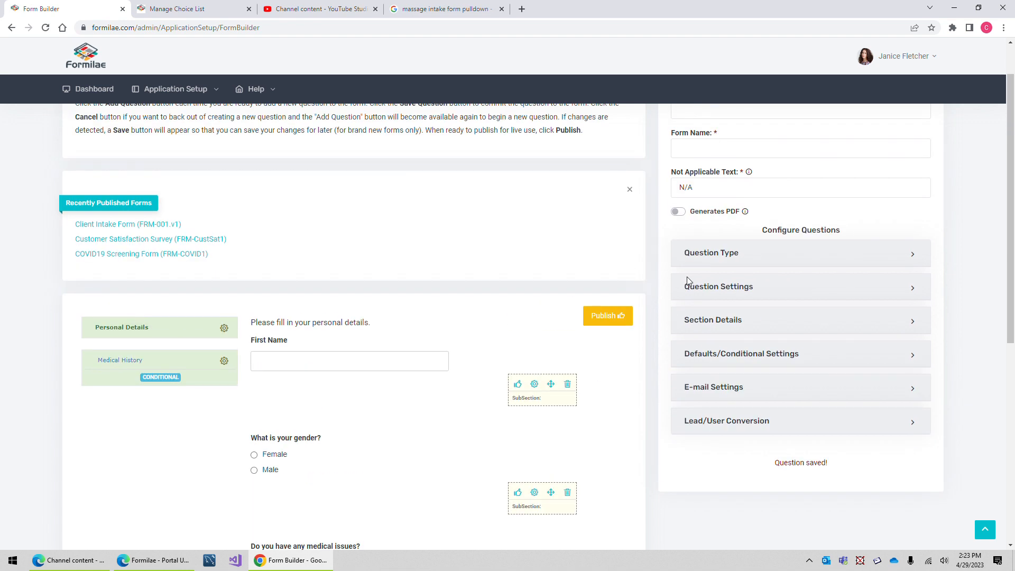
{"action": "left_click", "coordinate": [705, 254]}
{"action": "left_click", "coordinate": [715, 304]}
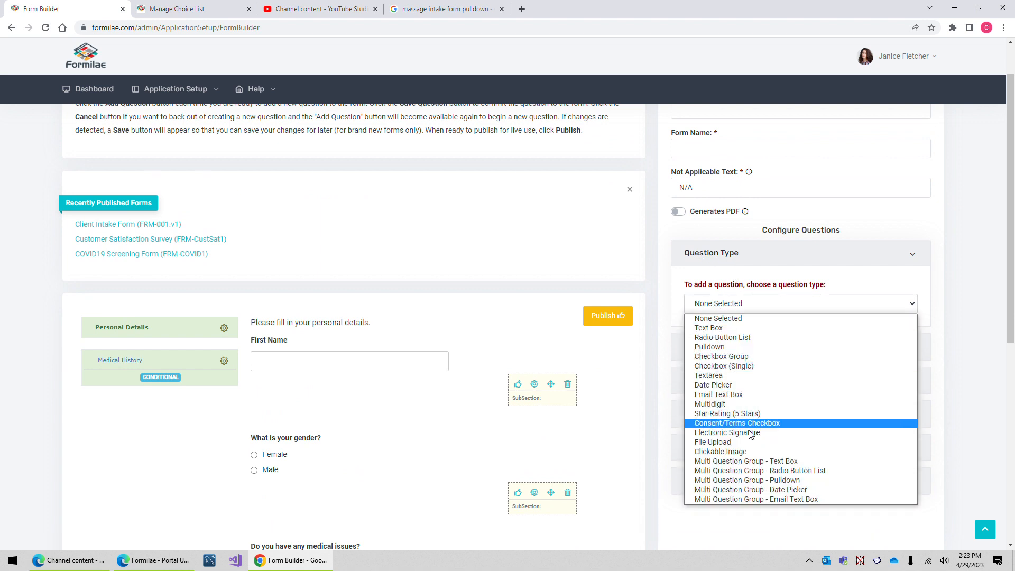
{"action": "left_click", "coordinate": [714, 366]}
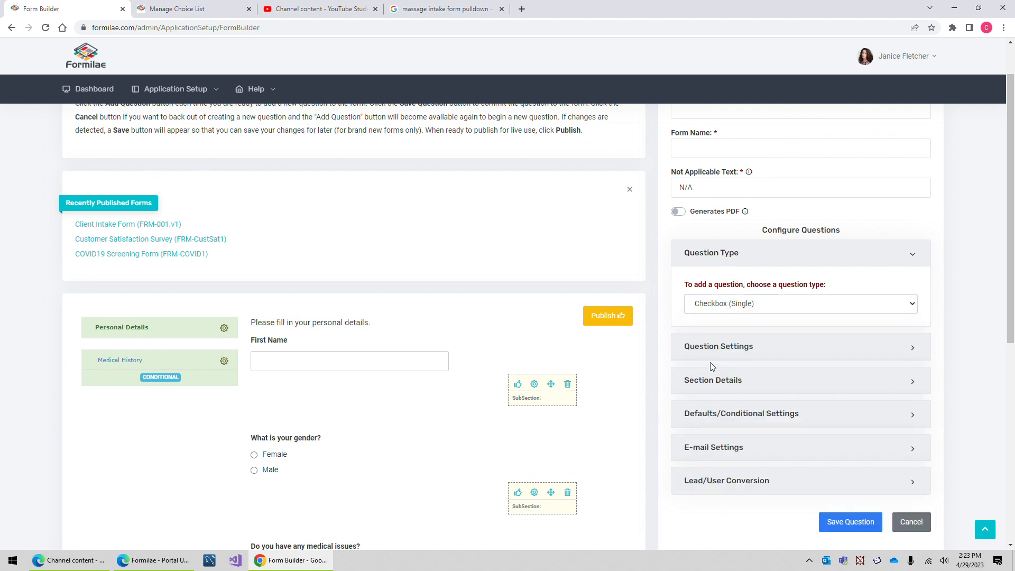
Set the checkbox question's upper label to "Are you single?" and its checkbox label to "Yes"
{"action": "left_click", "coordinate": [732, 350]}
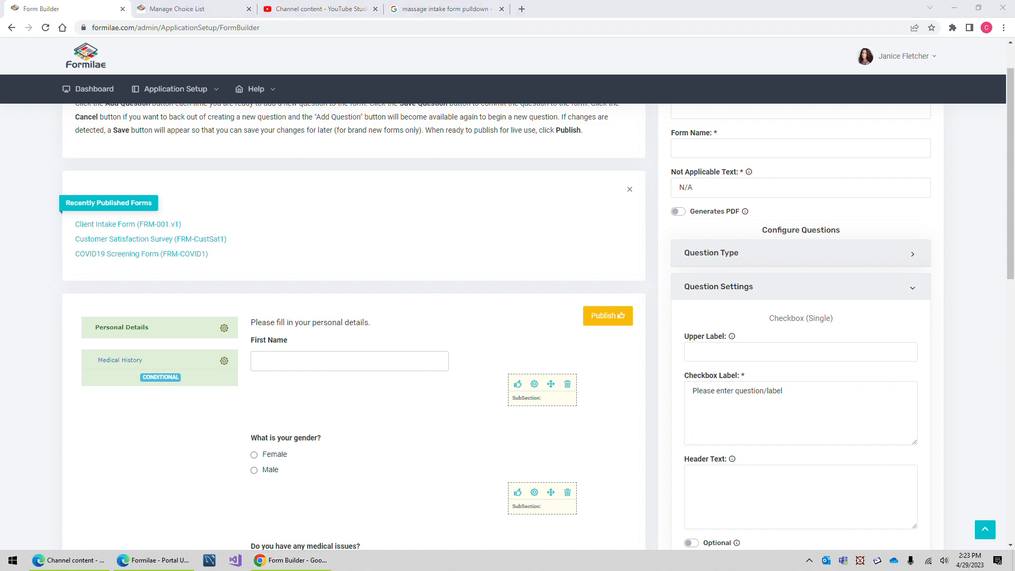
{"action": "left_click", "coordinate": [693, 352]}
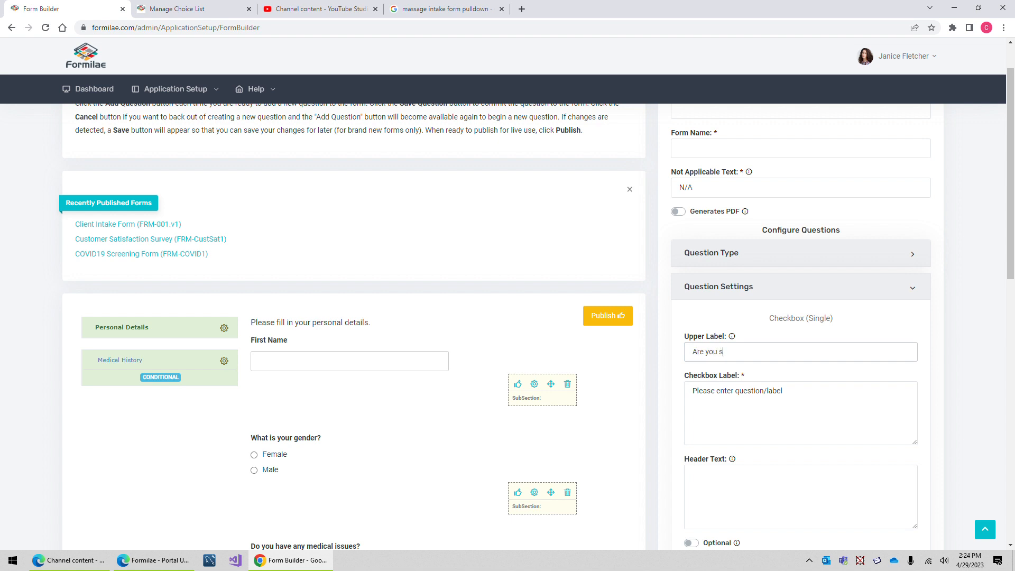
{"action": "key", "text": "Tab"}
{"action": "key", "text": "BackSpace"}
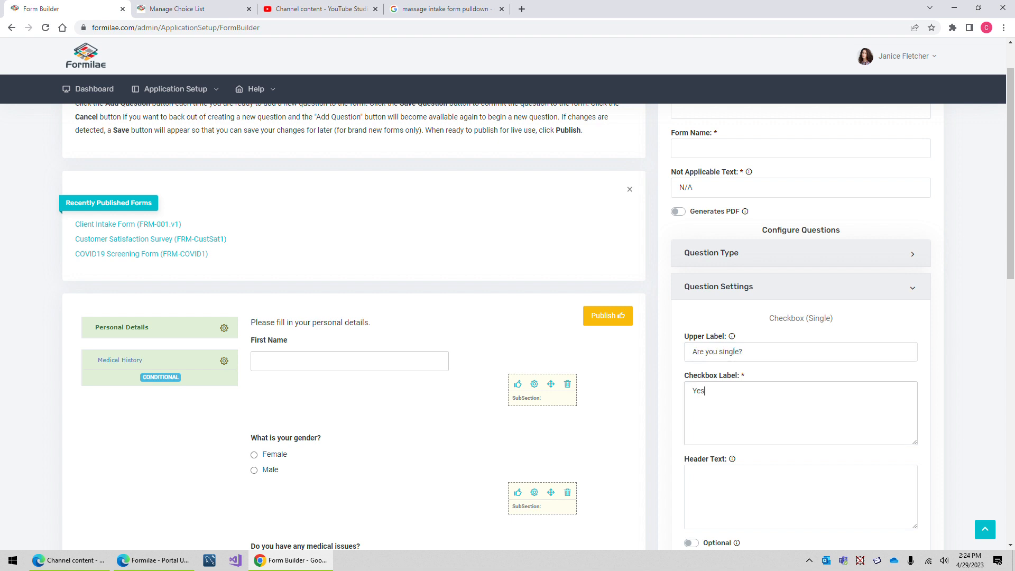
Assign the single checkbox question to the existing Personal Details section, save it and test its checkbox in the form preview
{"action": "scroll", "coordinate": [780, 433], "scroll_direction": "down", "scroll_amount": 9}
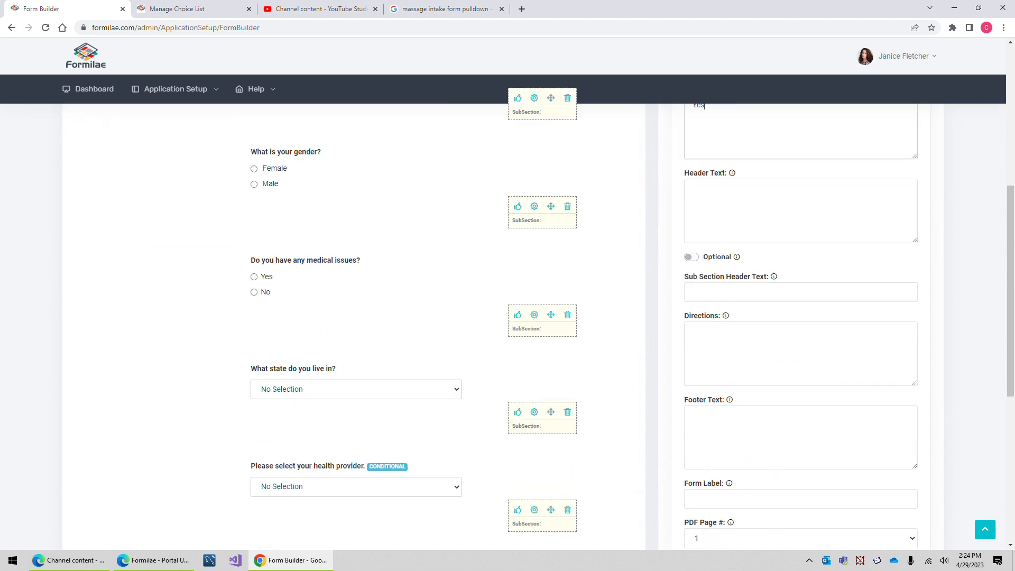
{"action": "scroll", "coordinate": [780, 433], "scroll_direction": "down", "scroll_amount": 1}
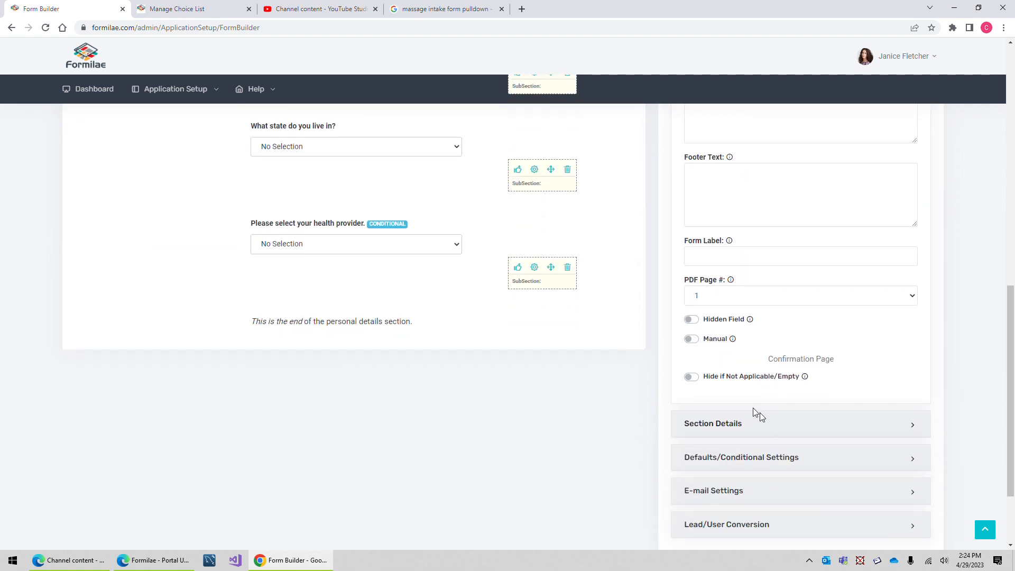
{"action": "left_click", "coordinate": [730, 426]}
{"action": "scroll", "coordinate": [736, 233], "scroll_direction": "up", "scroll_amount": 3}
{"action": "left_click", "coordinate": [740, 268]}
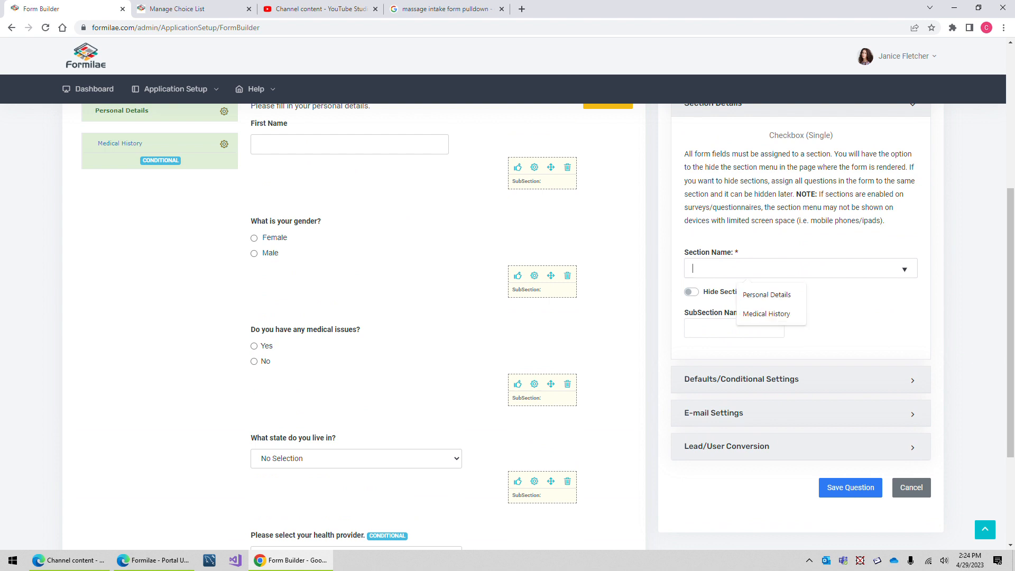
{"action": "left_click", "coordinate": [768, 295]}
{"action": "left_click", "coordinate": [848, 487]}
{"action": "scroll", "coordinate": [552, 387], "scroll_direction": "down", "scroll_amount": 5}
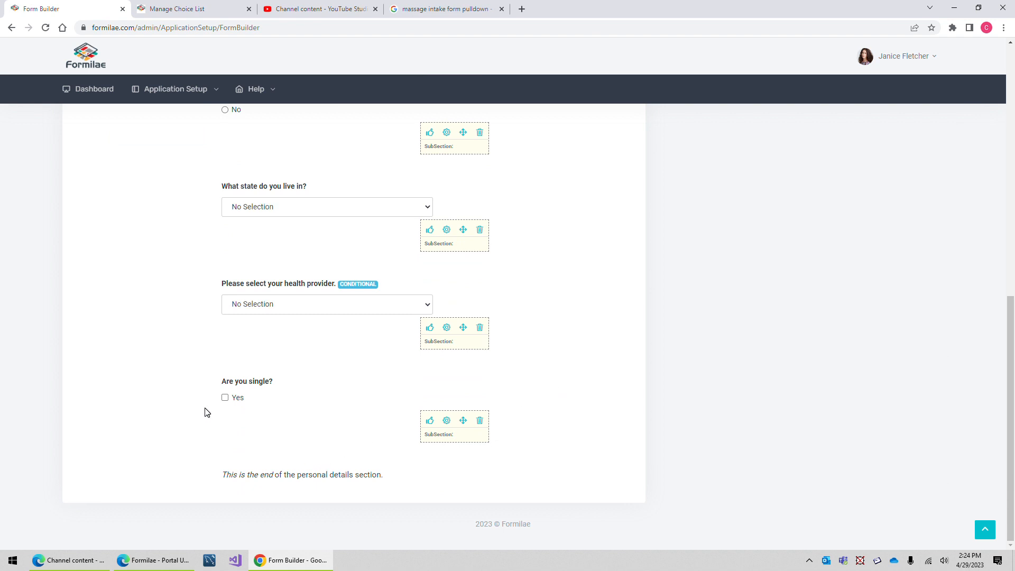
{"action": "left_click", "coordinate": [225, 397]}
{"action": "left_click", "coordinate": [226, 400]}
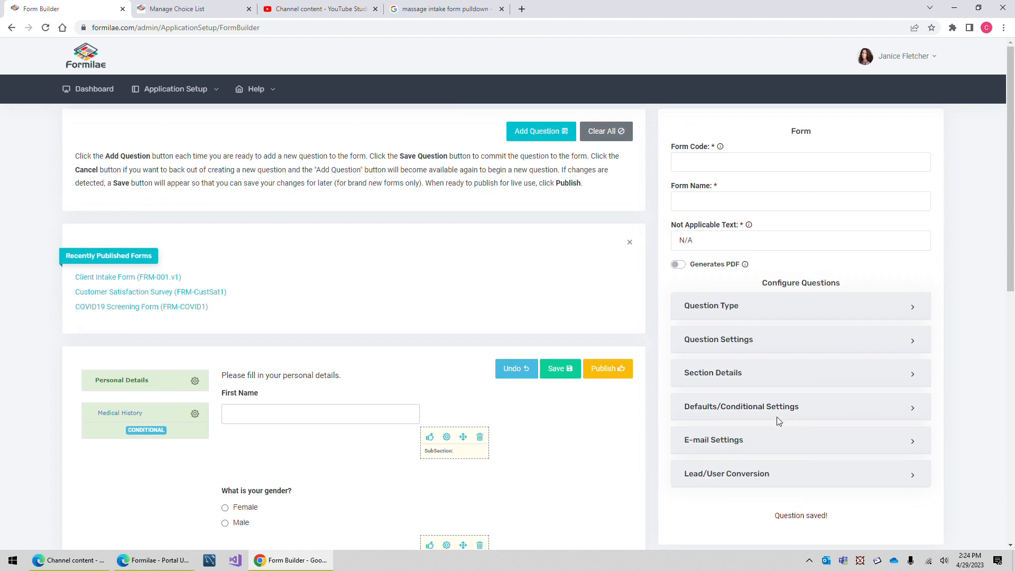
Start a new question of the type Textarea and close the Recently Published Forms box
{"action": "left_click", "coordinate": [717, 309]}
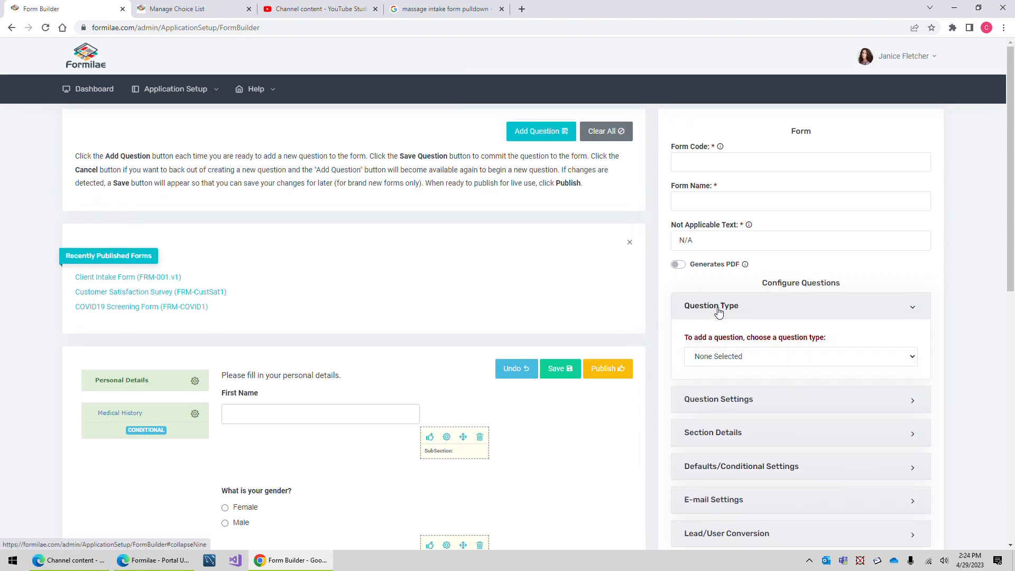
{"action": "left_click", "coordinate": [709, 357]}
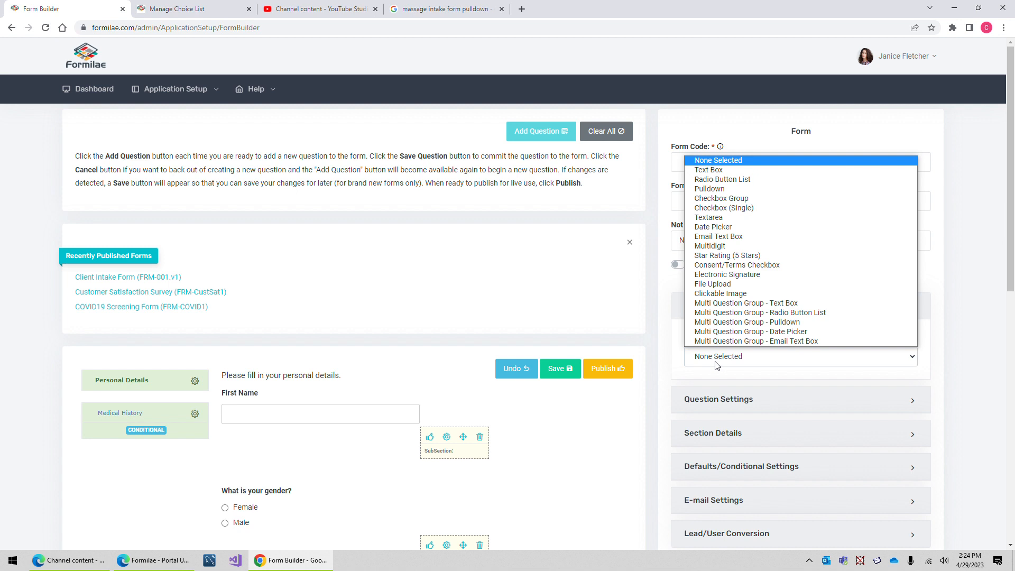
{"action": "left_click", "coordinate": [723, 218]}
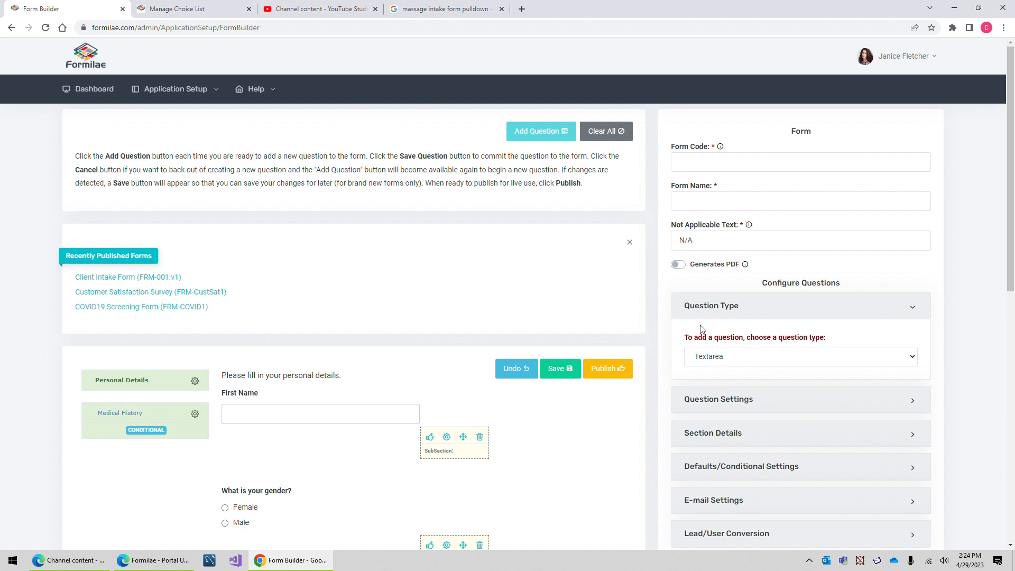
{"action": "left_click", "coordinate": [630, 242]}
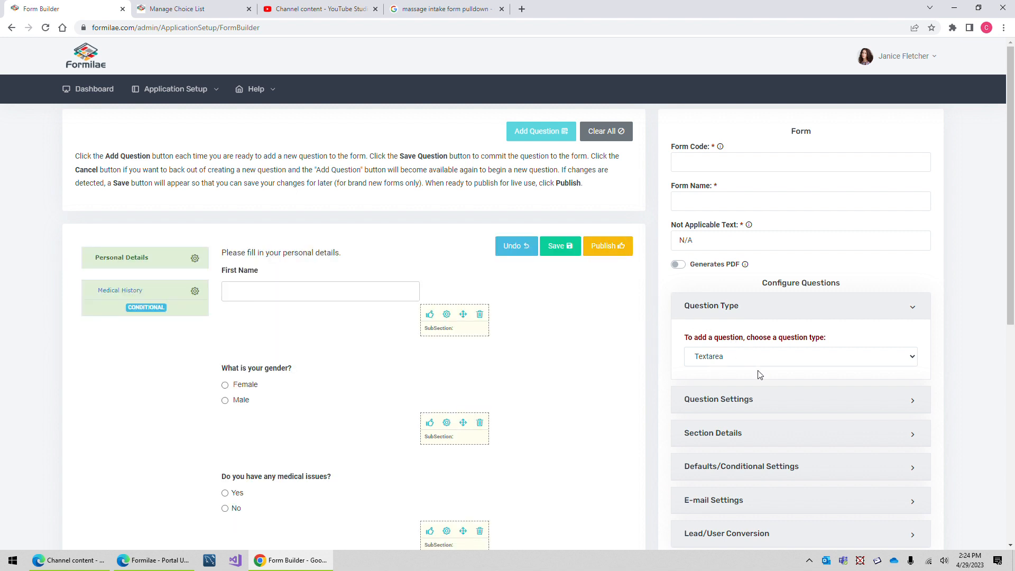
Open the textarea's question settings, try a maximum character count above the allowed limit and set it back to 500
{"action": "left_click", "coordinate": [740, 399]}
{"action": "scroll", "coordinate": [726, 442], "scroll_direction": "down", "scroll_amount": 3}
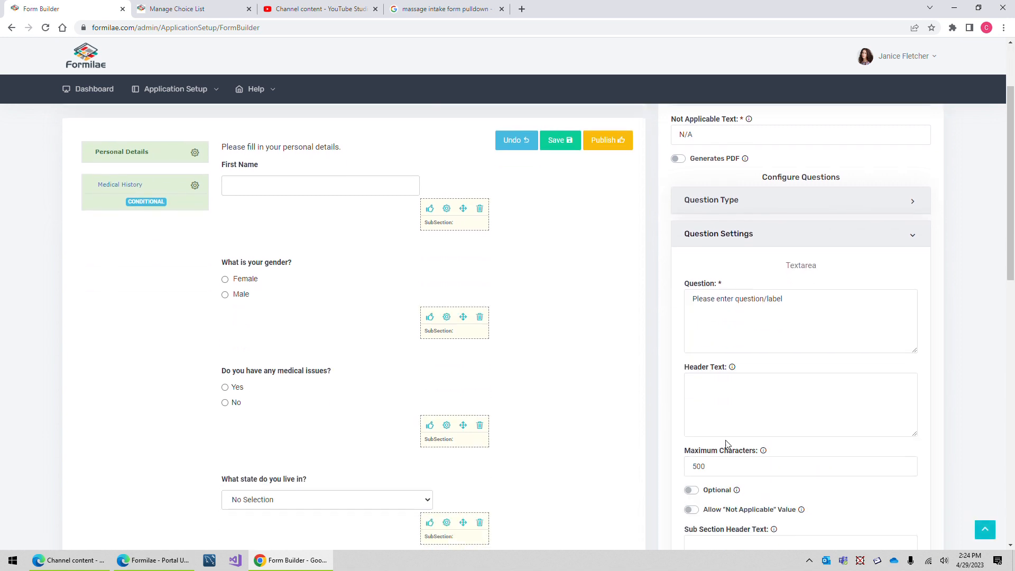
{"action": "left_click_drag", "start_coordinate": [707, 414], "coordinate": [643, 426]}
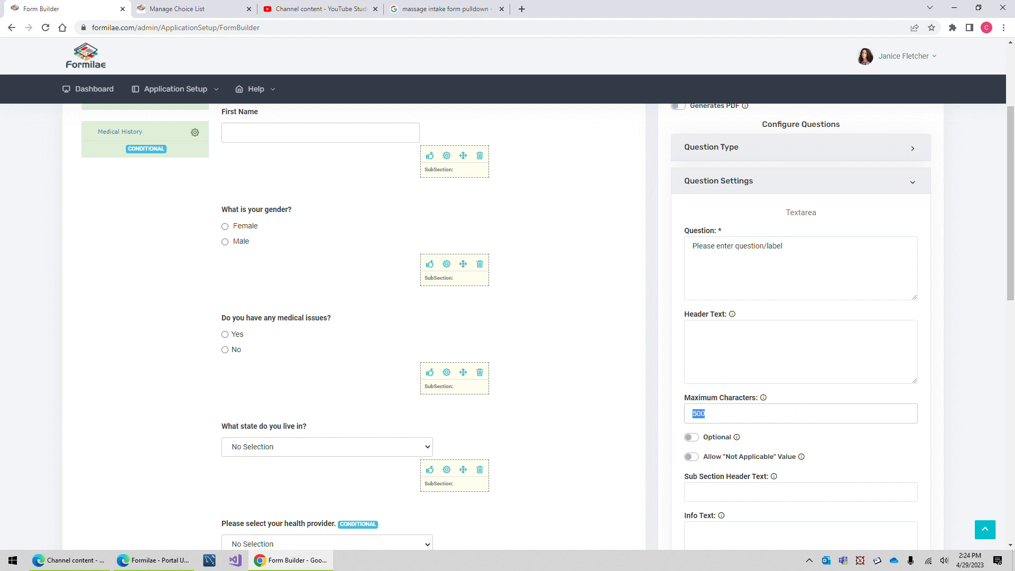
{"action": "mouse_move", "coordinate": [764, 399]}
{"action": "left_click", "coordinate": [705, 414]}
{"action": "left_click_drag", "start_coordinate": [705, 414], "coordinate": [644, 410]}
{"action": "type", "text": "5"}
{"action": "left_click", "coordinate": [650, 406]}
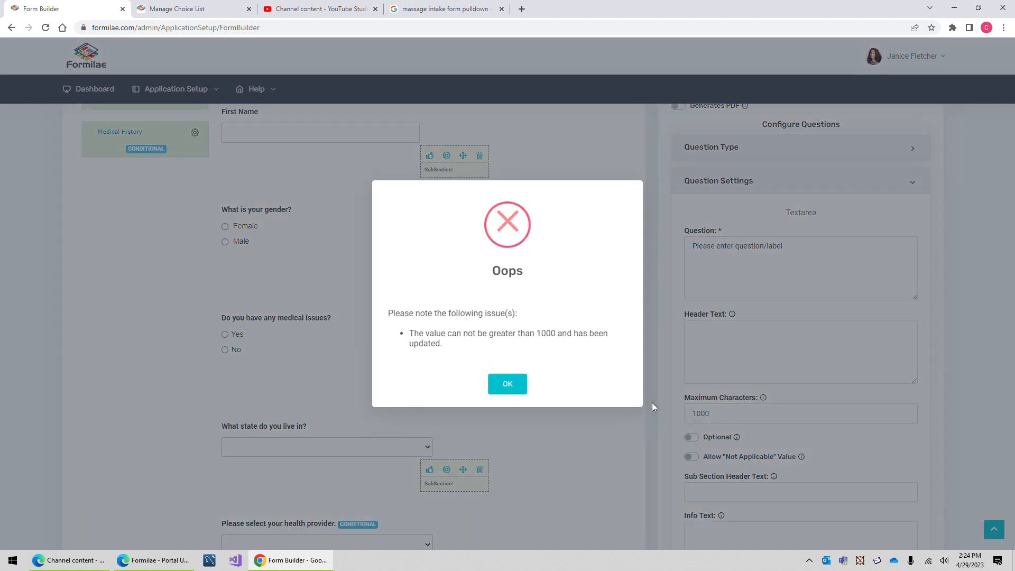
{"action": "left_click", "coordinate": [509, 389]}
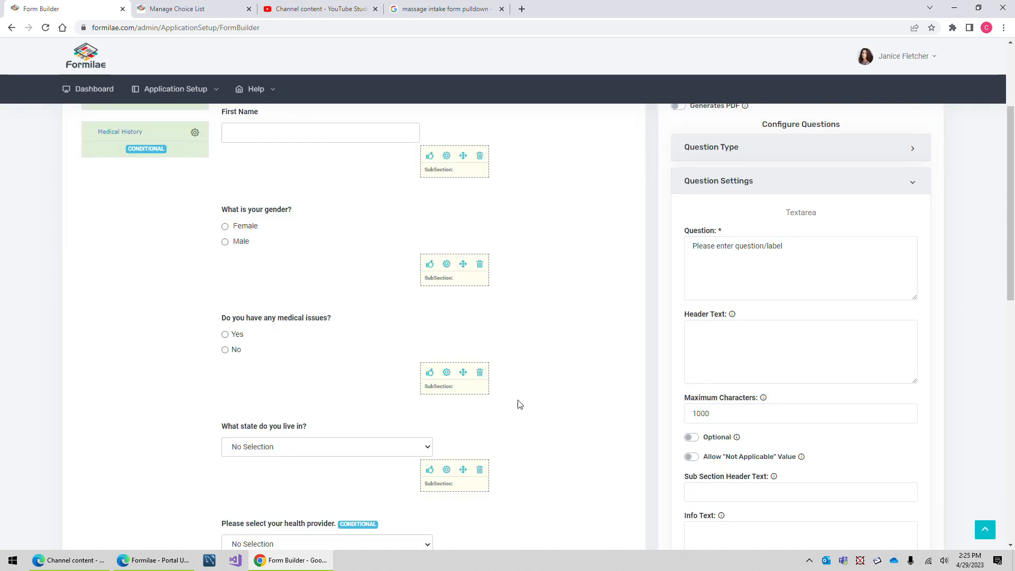
{"action": "type", "text": "5"}
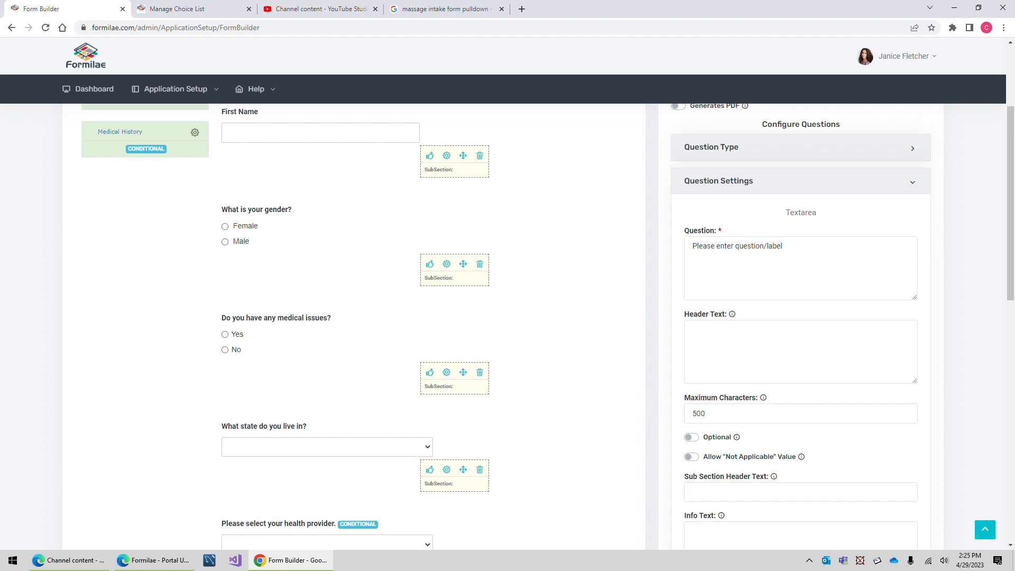
Set the textarea question's label to "Please explain your allergies"
{"action": "scroll", "coordinate": [286, 158], "scroll_direction": "up", "scroll_amount": 3}
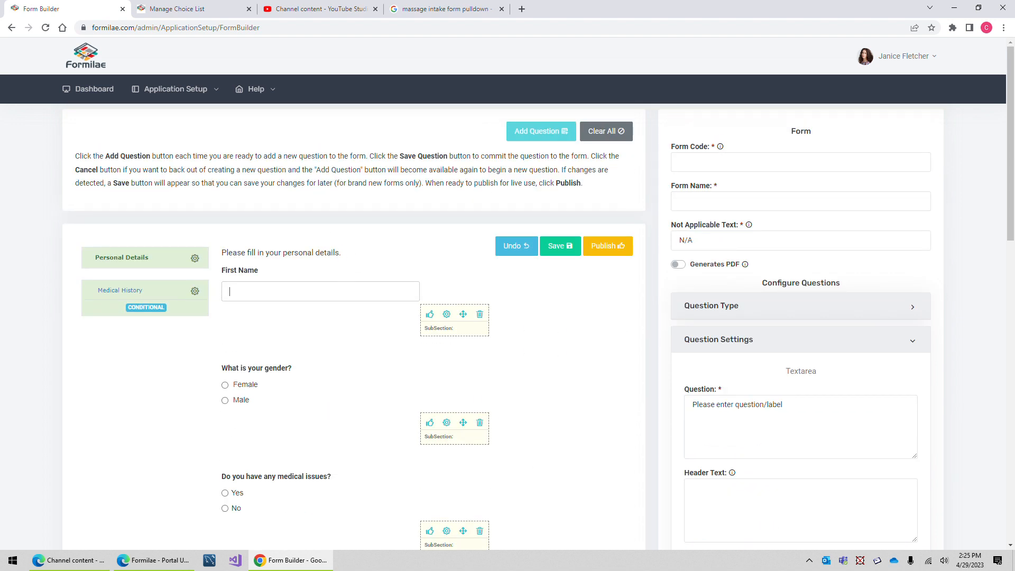
{"action": "scroll", "coordinate": [666, 371], "scroll_direction": "down", "scroll_amount": 2}
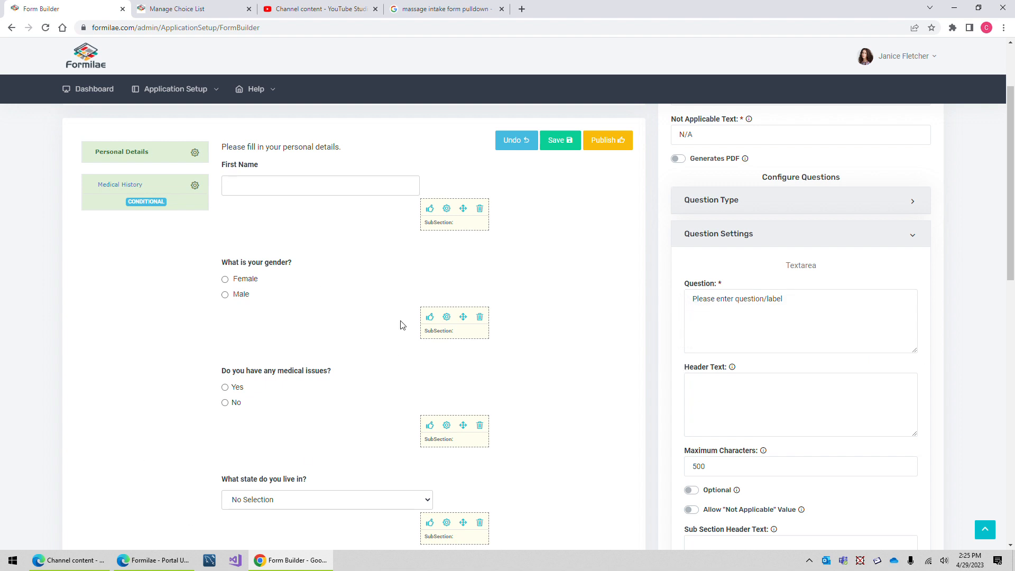
{"action": "left_click", "coordinate": [693, 299]}
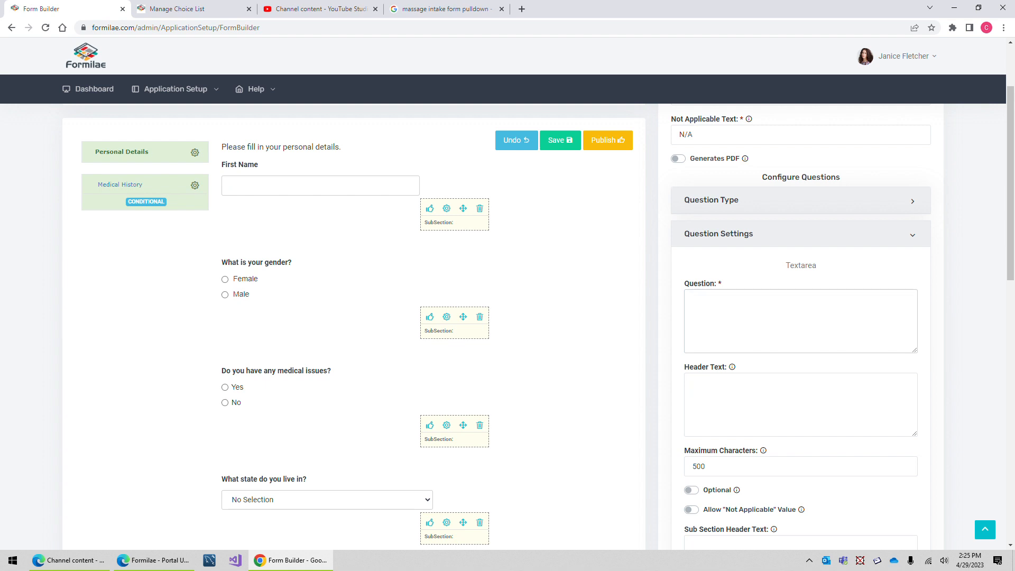
{"action": "type", "text": "Please explain your allergies"}
Open the section details of the textarea question
{"action": "scroll", "coordinate": [735, 237], "scroll_direction": "down", "scroll_amount": 5}
{"action": "scroll", "coordinate": [753, 366], "scroll_direction": "down", "scroll_amount": 7}
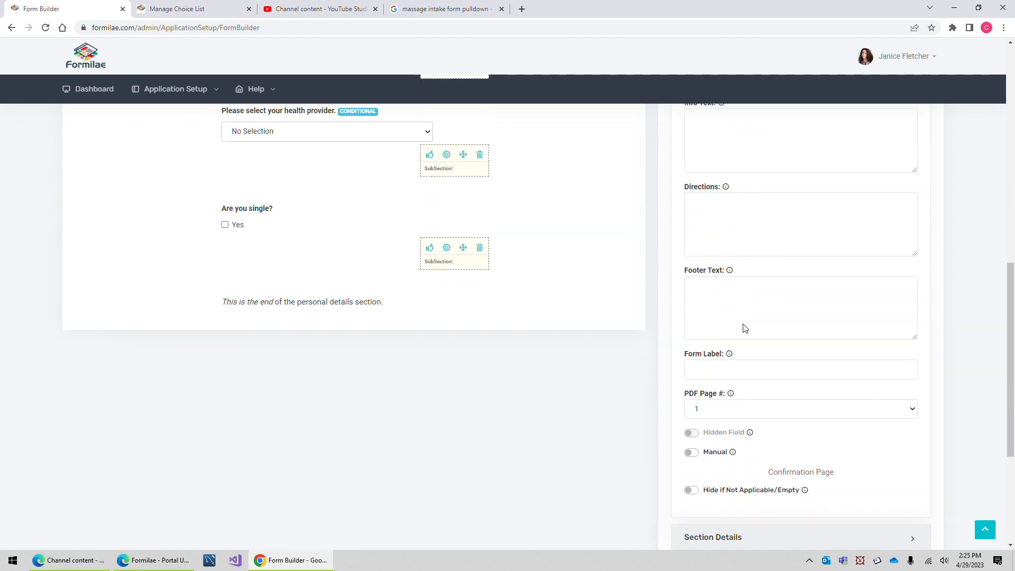
{"action": "left_click", "coordinate": [709, 370]}
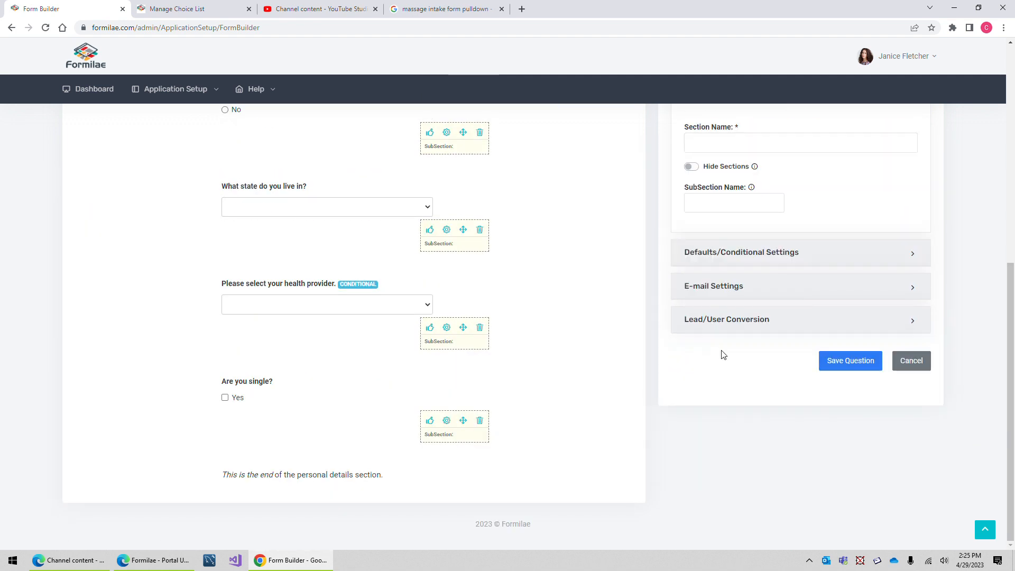
Assign the textarea question to the Medical History section
{"action": "left_click", "coordinate": [743, 353]}
{"action": "left_click", "coordinate": [776, 396]}
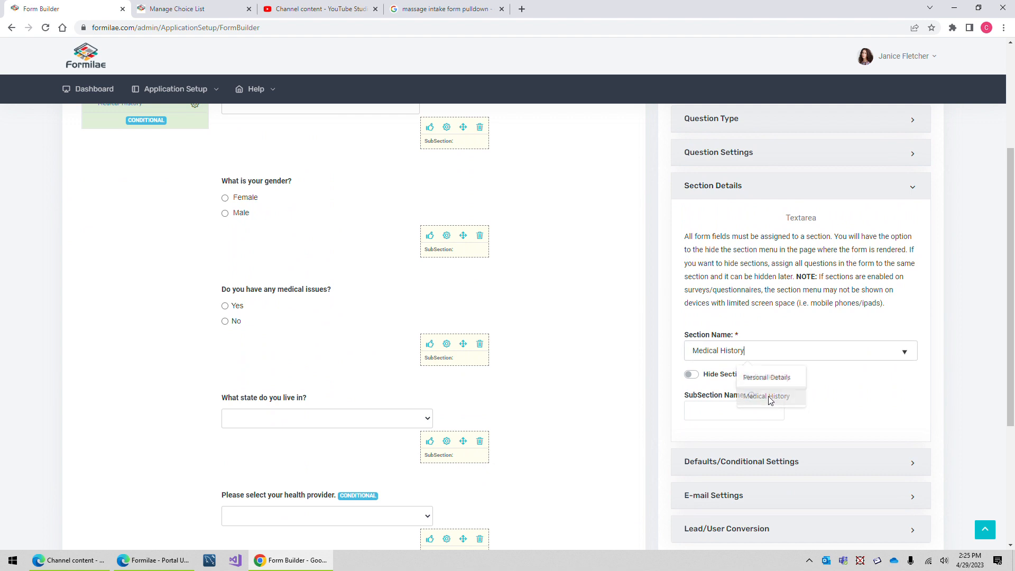
{"action": "scroll", "coordinate": [846, 413], "scroll_direction": "down", "scroll_amount": 2}
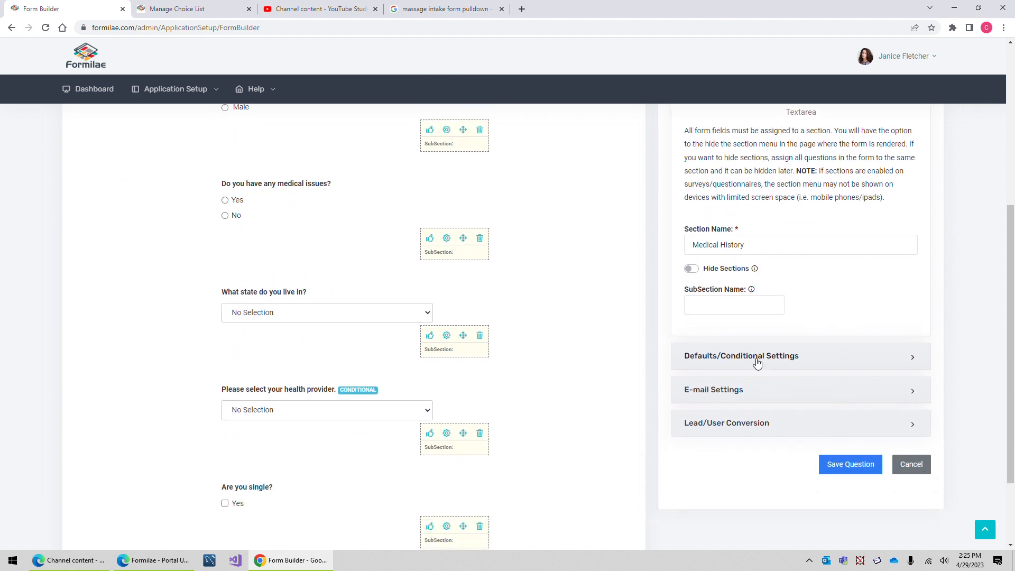
Make the textarea question depend on the answer Allergies to "Do you have any of the below medical issues?" and save the question
{"action": "left_click", "coordinate": [761, 358]}
{"action": "left_click", "coordinate": [740, 251]}
{"action": "left_click", "coordinate": [728, 270]}
{"action": "left_click", "coordinate": [744, 288]}
{"action": "left_click", "coordinate": [731, 312]}
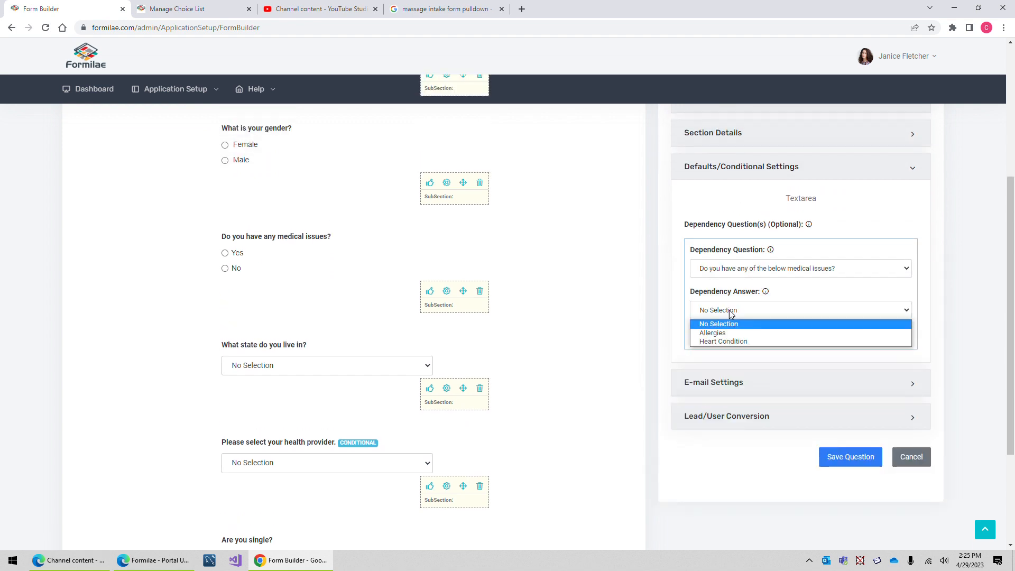
{"action": "left_click", "coordinate": [733, 333]}
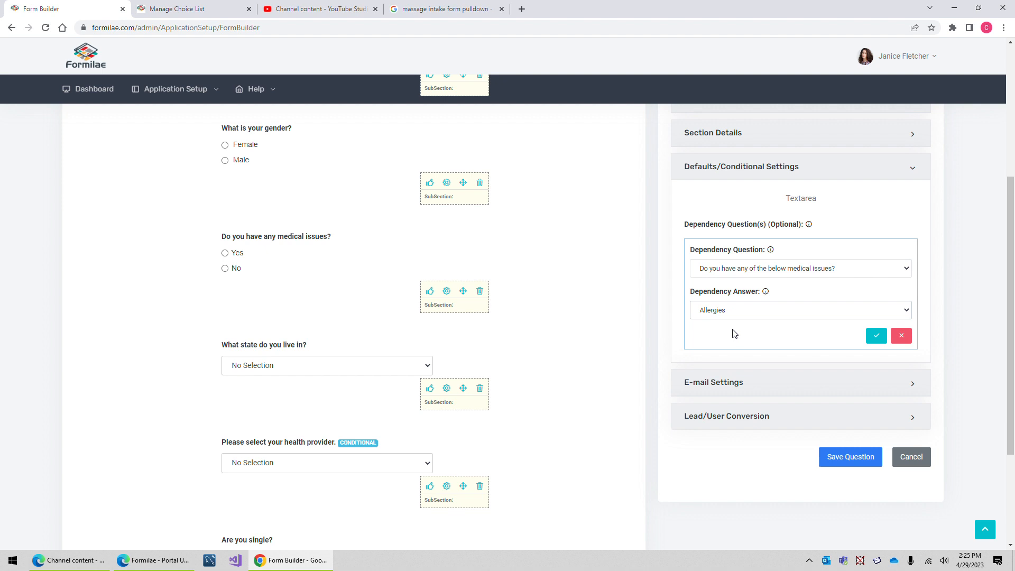
{"action": "left_click", "coordinate": [874, 341]}
{"action": "left_click", "coordinate": [851, 395]}
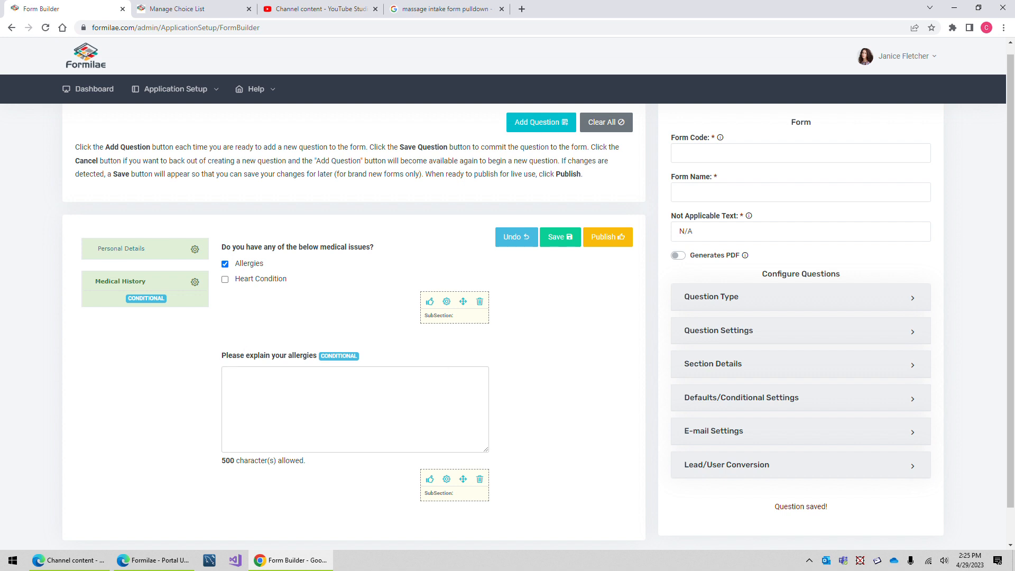
{"action": "left_click", "coordinate": [225, 264]}
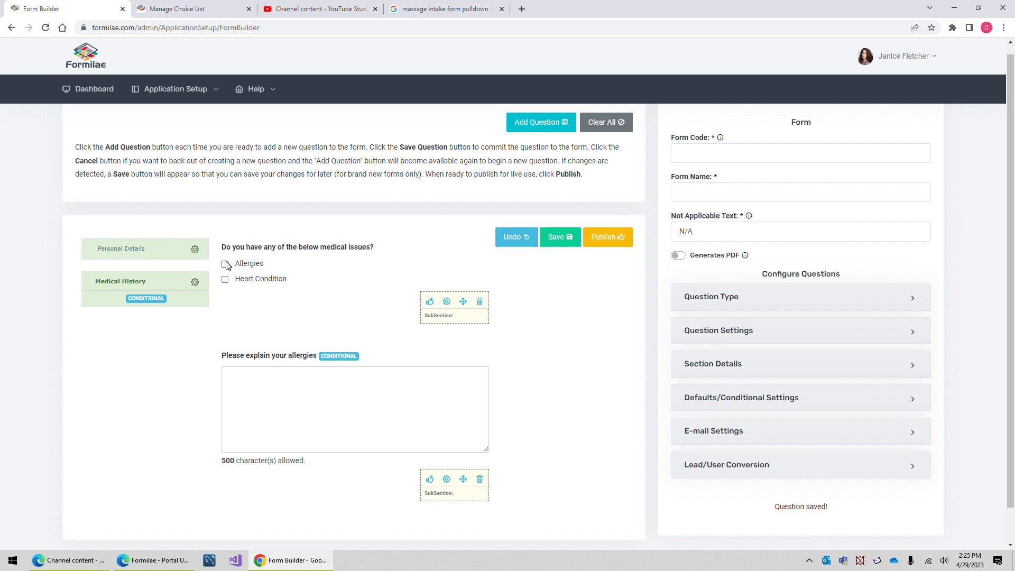
Start a new Text Box question and review its allowed characters, header, prefix and maximum characters settings
{"action": "left_click", "coordinate": [742, 307]}
{"action": "scroll", "coordinate": [738, 346], "scroll_direction": "down", "scroll_amount": 1}
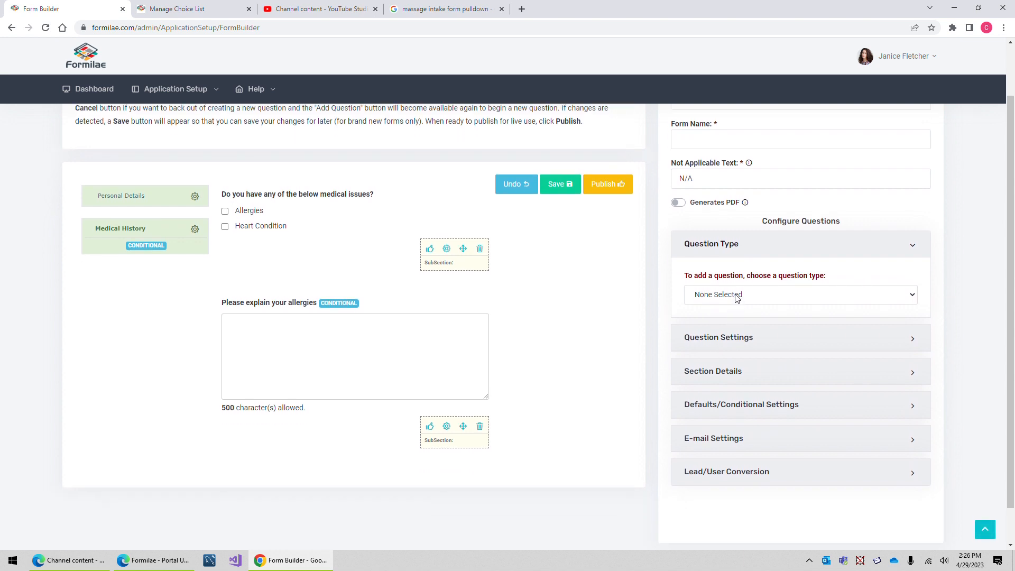
{"action": "left_click", "coordinate": [738, 299]}
{"action": "left_click", "coordinate": [735, 319]}
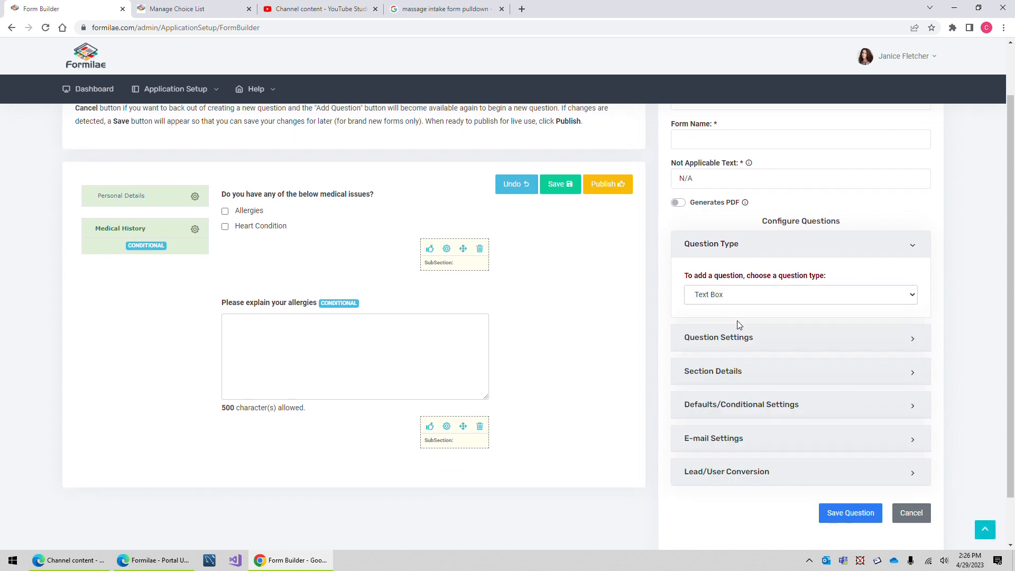
{"action": "left_click", "coordinate": [743, 336]}
{"action": "scroll", "coordinate": [711, 344], "scroll_direction": "down", "scroll_amount": 3}
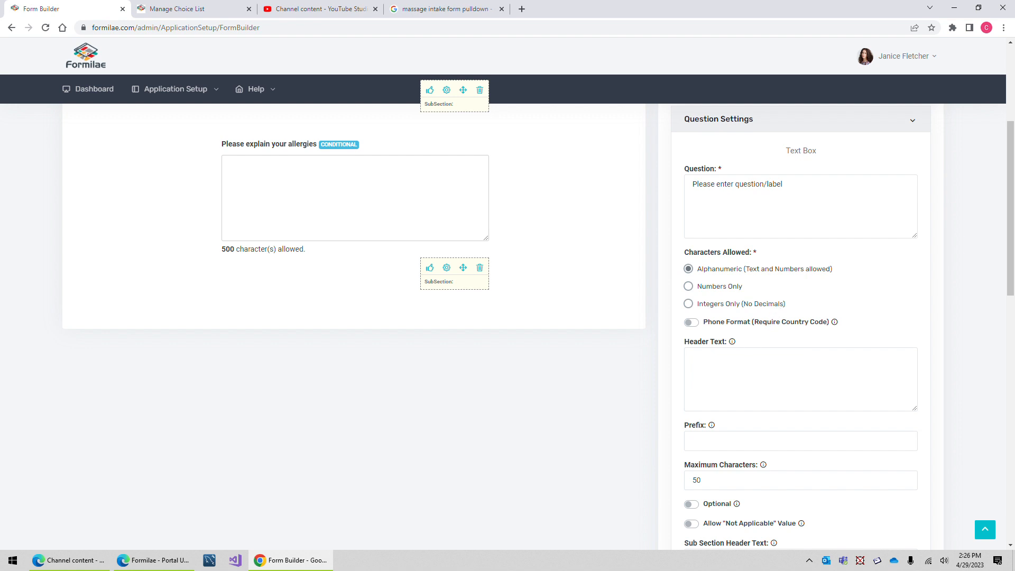
{"action": "scroll", "coordinate": [491, 338], "scroll_direction": "down", "scroll_amount": 2}
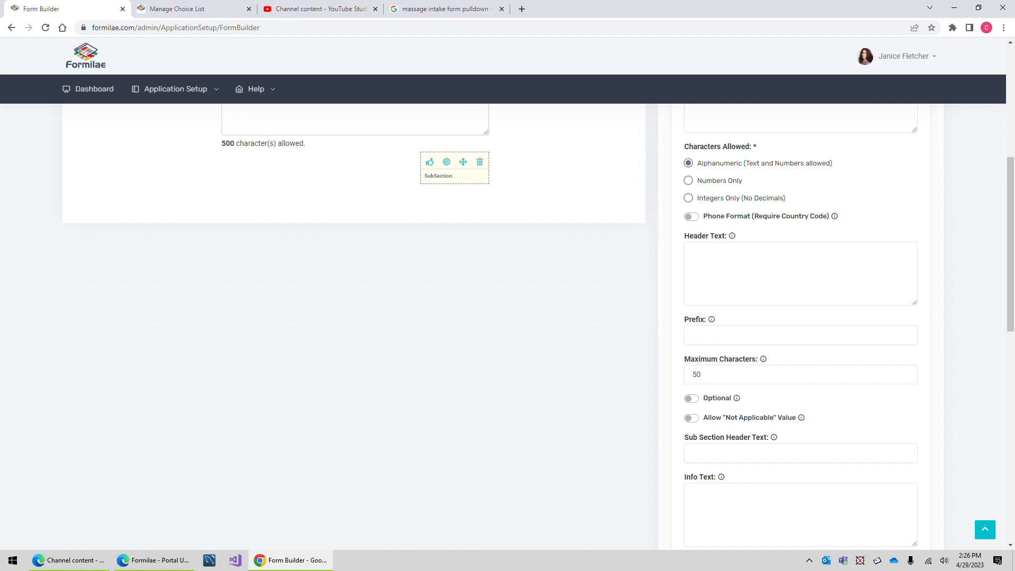
{"action": "left_click_drag", "start_coordinate": [704, 375], "coordinate": [646, 373]}
{"action": "scroll", "coordinate": [638, 406], "scroll_direction": "down", "scroll_amount": 2}
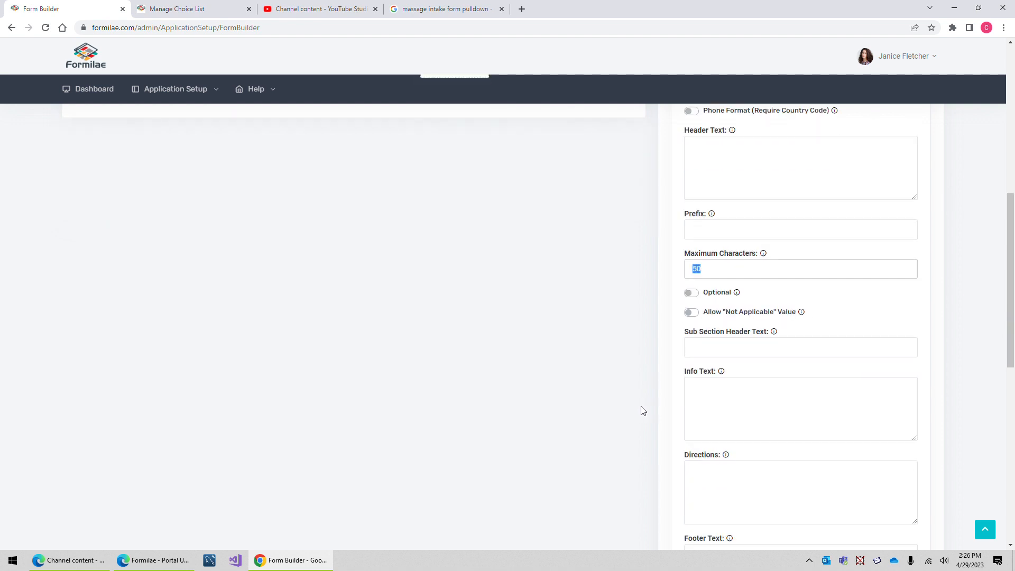
Try the Optional setting on and off and read the explanation of Allow "Not Applicable" Value
{"action": "left_click", "coordinate": [693, 294]}
{"action": "left_click", "coordinate": [694, 298]}
{"action": "left_click", "coordinate": [761, 316]}
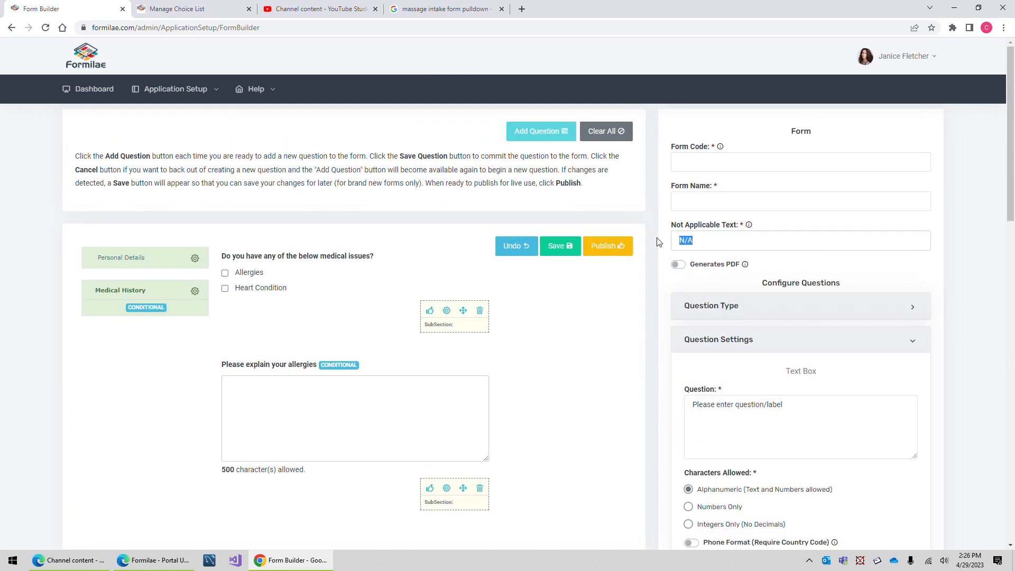
{"action": "scroll", "coordinate": [766, 307], "scroll_direction": "down", "scroll_amount": 8}
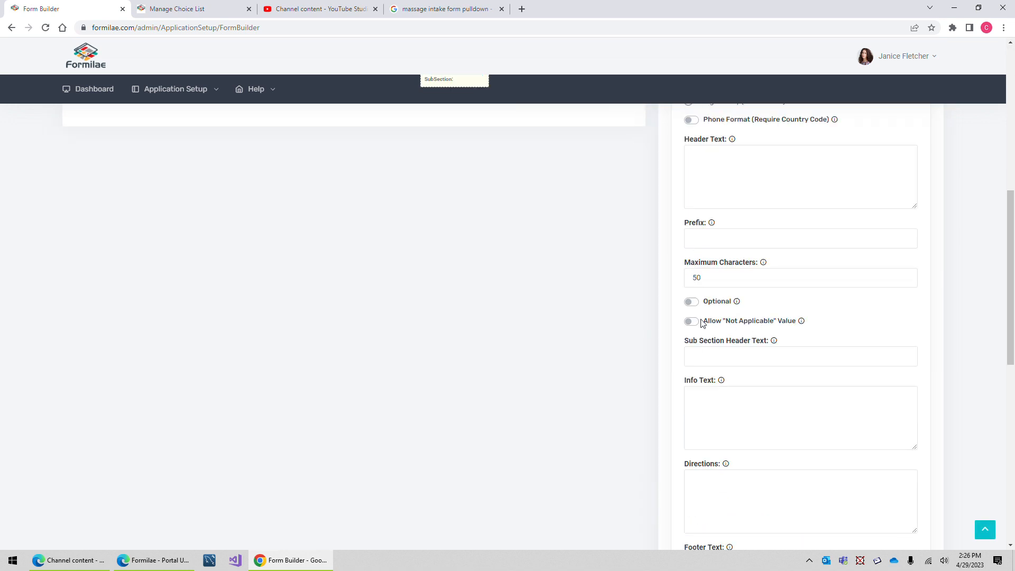
{"action": "left_click", "coordinate": [692, 303]}
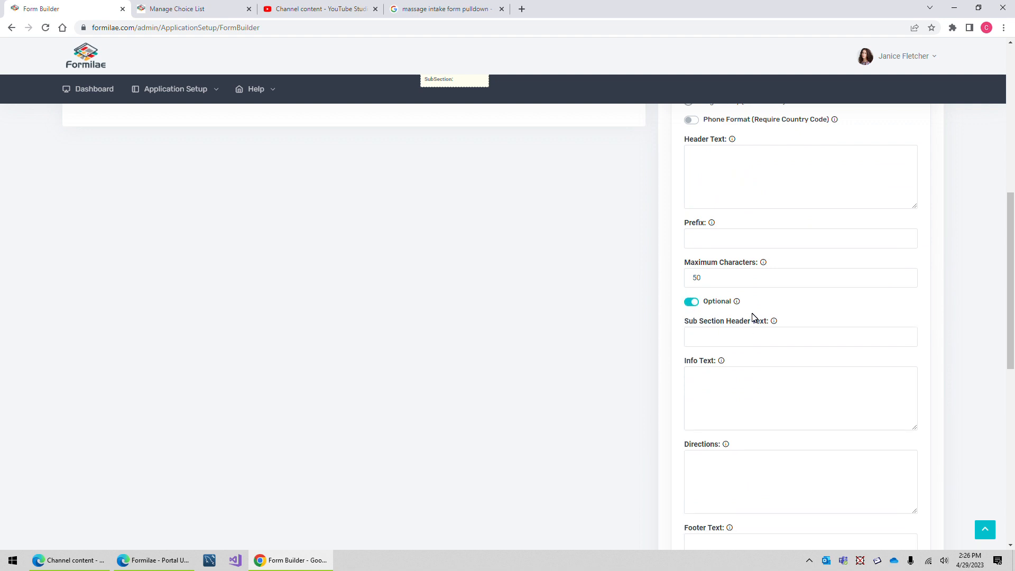
{"action": "left_click", "coordinate": [693, 304]}
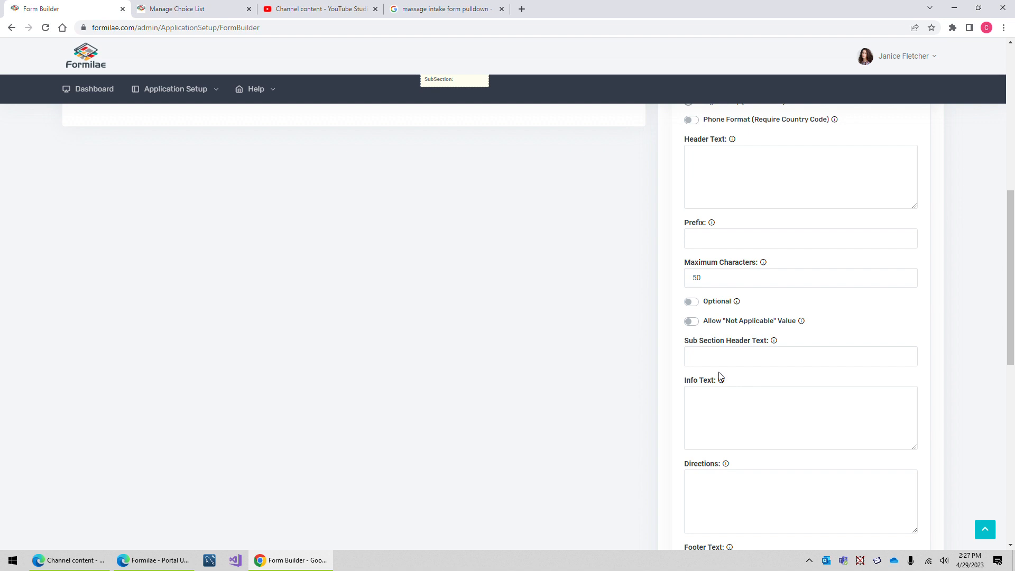
{"action": "mouse_move", "coordinate": [802, 323]}
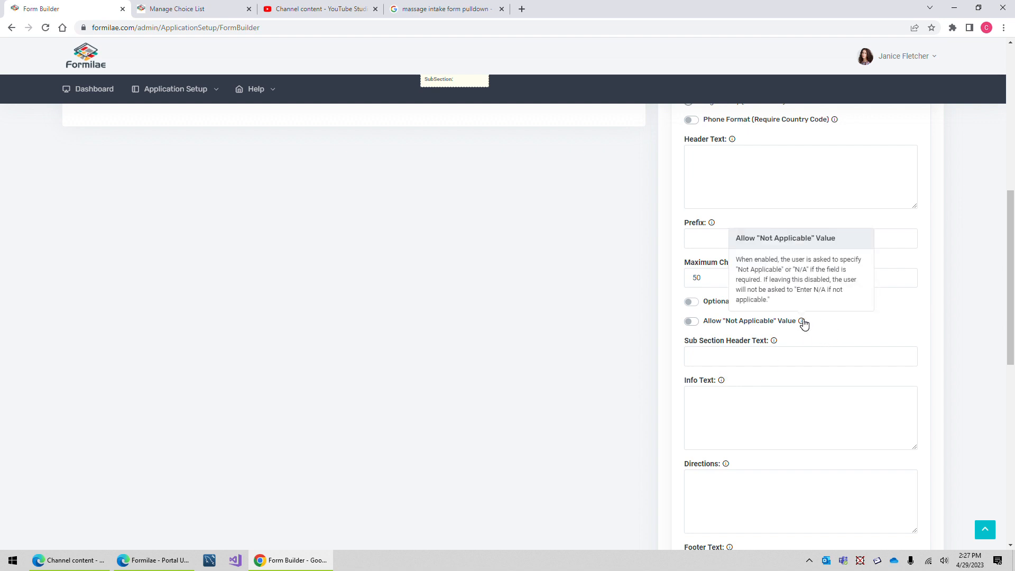
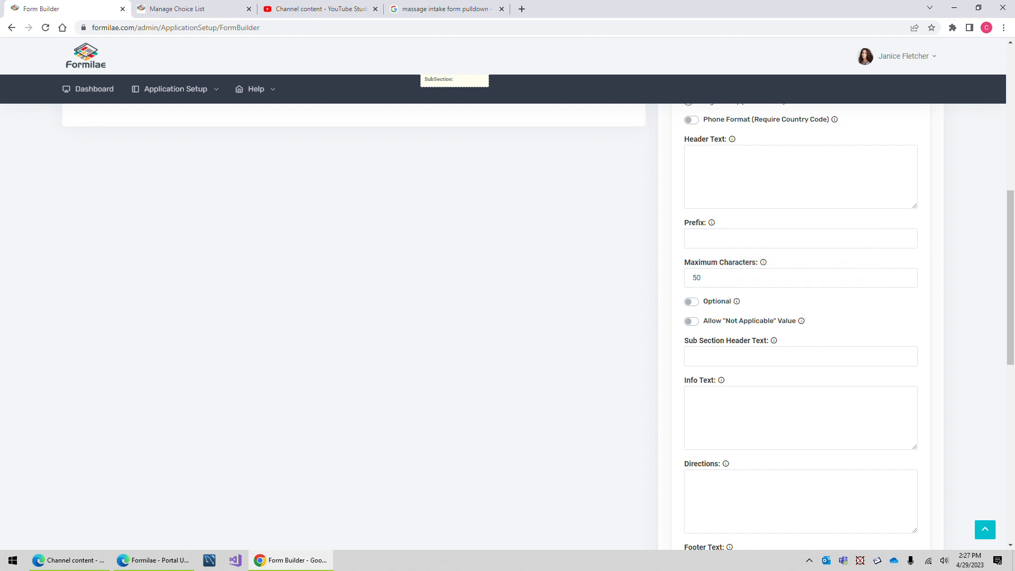
Review the questions in the Personal Details section of the preview and return to the Medical History section
{"action": "scroll", "coordinate": [558, 340], "scroll_direction": "up", "scroll_amount": 8}
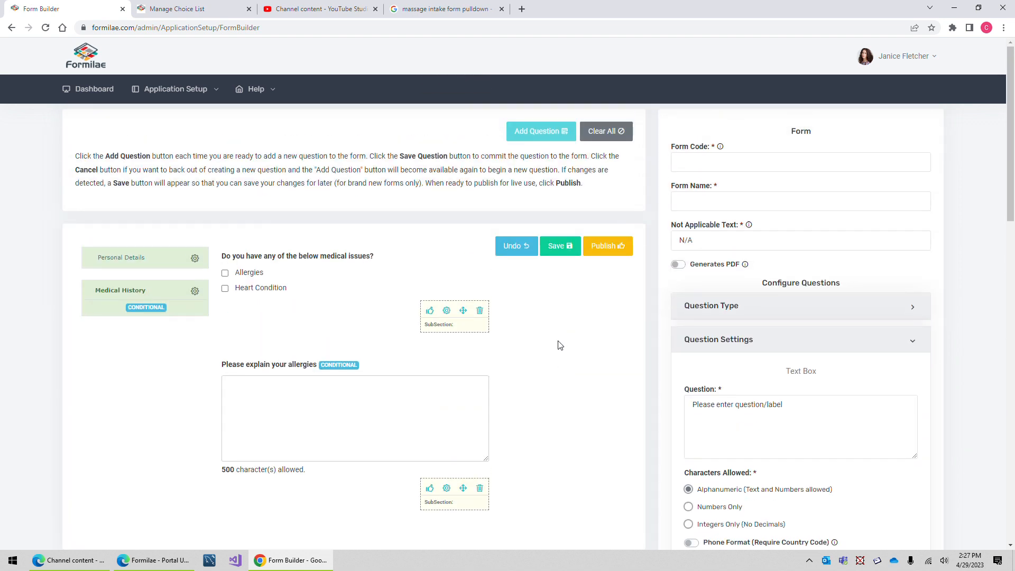
{"action": "left_click", "coordinate": [124, 268]}
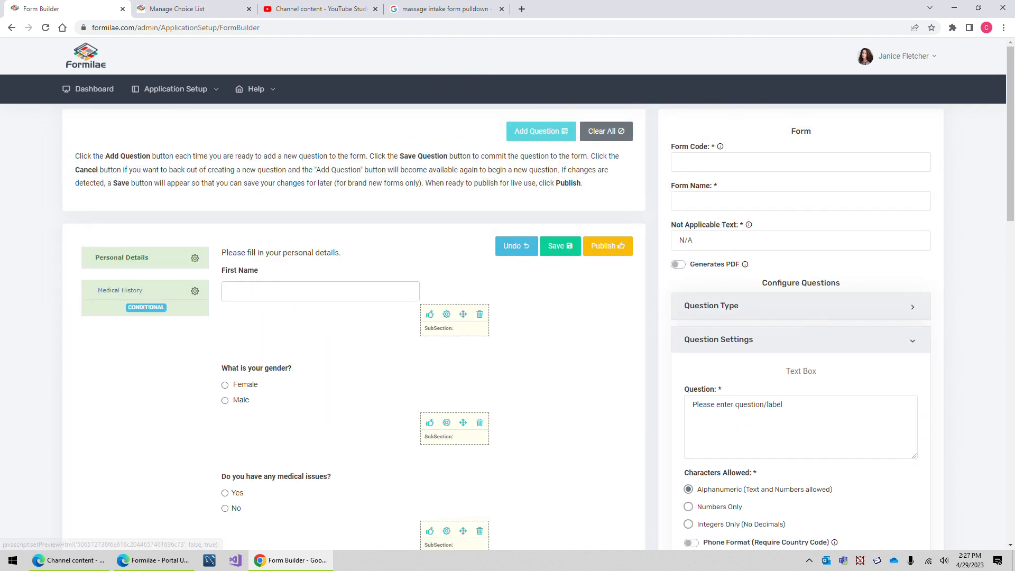
{"action": "scroll", "coordinate": [535, 377], "scroll_direction": "down", "scroll_amount": 5}
{"action": "scroll", "coordinate": [538, 376], "scroll_direction": "down", "scroll_amount": 3}
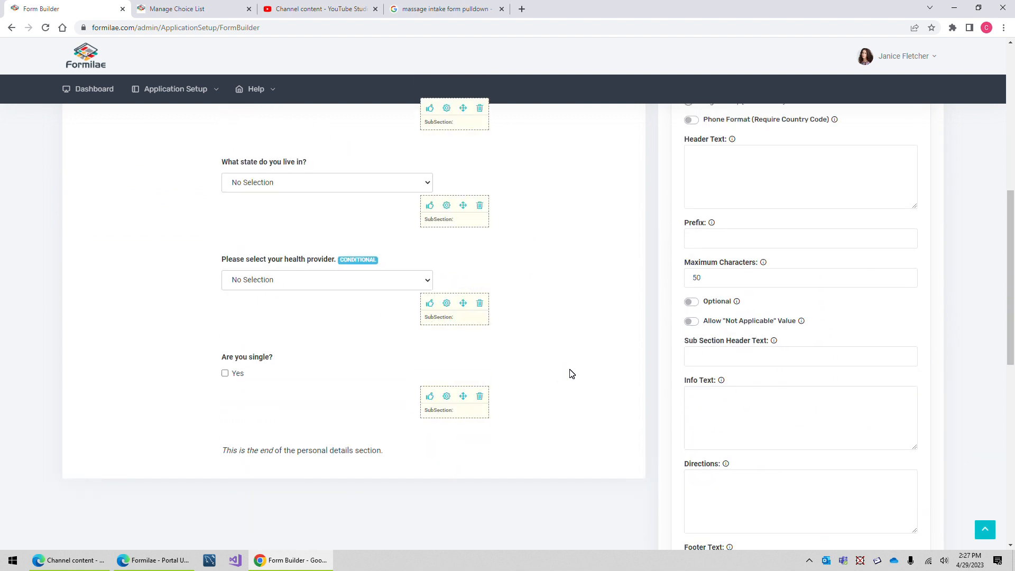
{"action": "scroll", "coordinate": [571, 374], "scroll_direction": "up", "scroll_amount": 1}
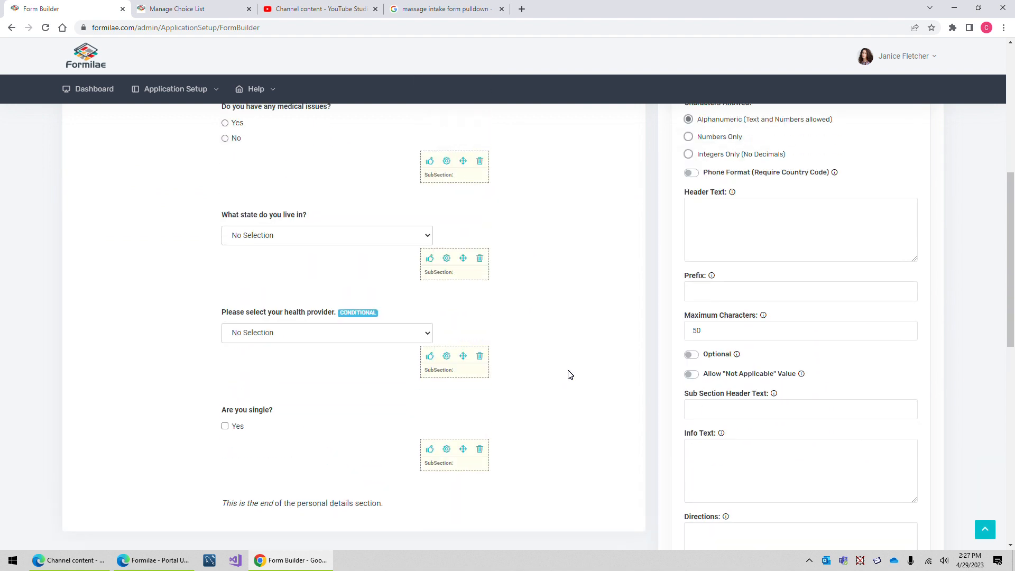
{"action": "scroll", "coordinate": [570, 375], "scroll_direction": "up", "scroll_amount": 1}
{"action": "scroll", "coordinate": [567, 374], "scroll_direction": "up", "scroll_amount": 6}
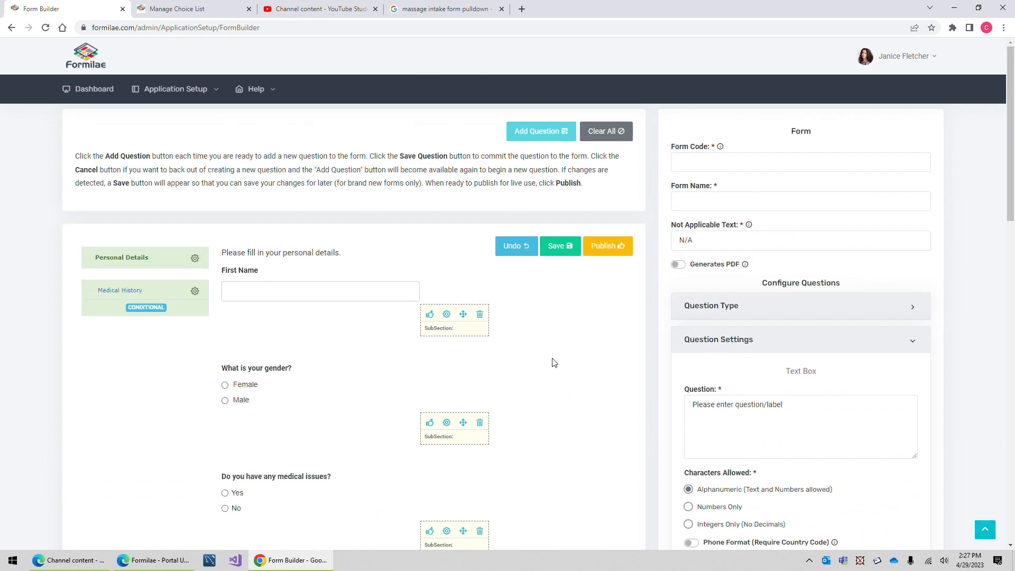
{"action": "left_click", "coordinate": [107, 282]}
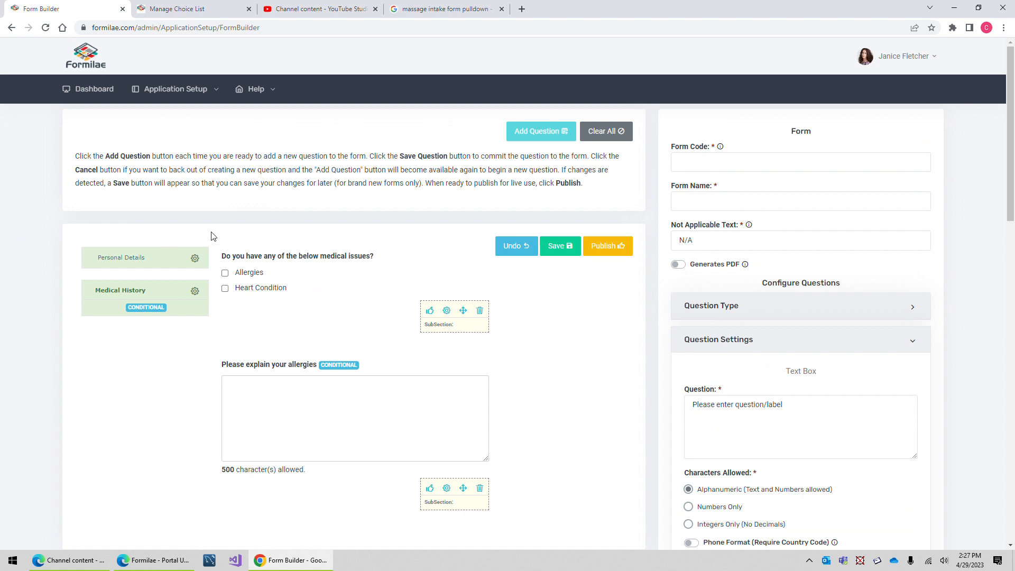
Set up a Radio Button List question reading "Have you ever had a massage before?" with Yes/No answers
{"action": "left_click", "coordinate": [711, 307]}
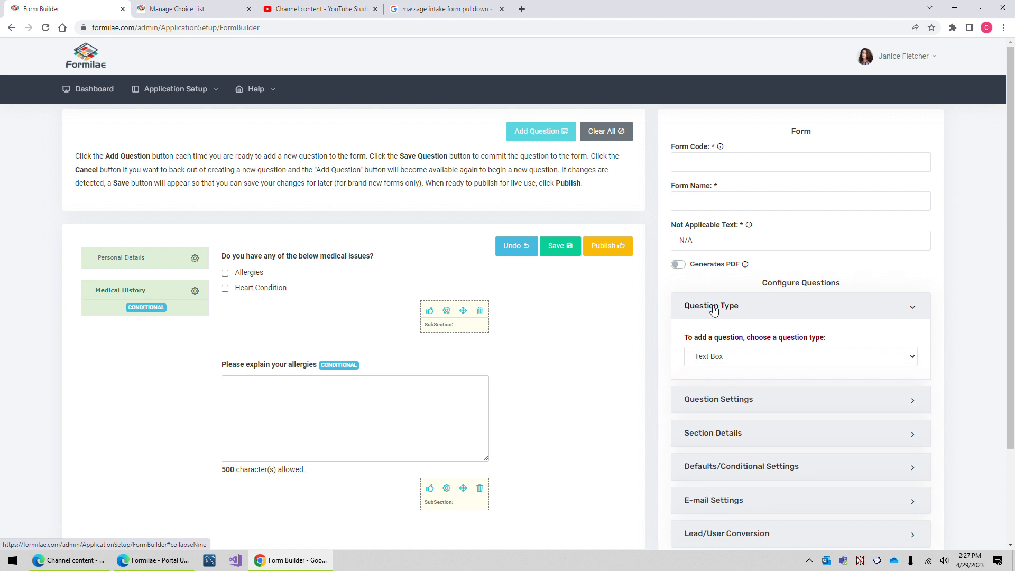
{"action": "left_click", "coordinate": [745, 363]}
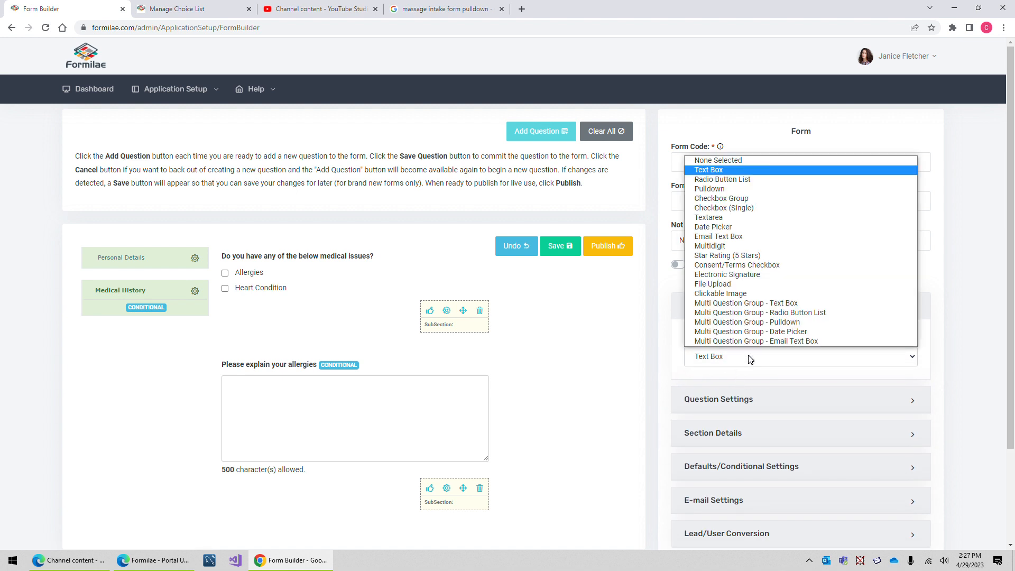
{"action": "left_click", "coordinate": [723, 180]}
{"action": "left_click", "coordinate": [714, 402]}
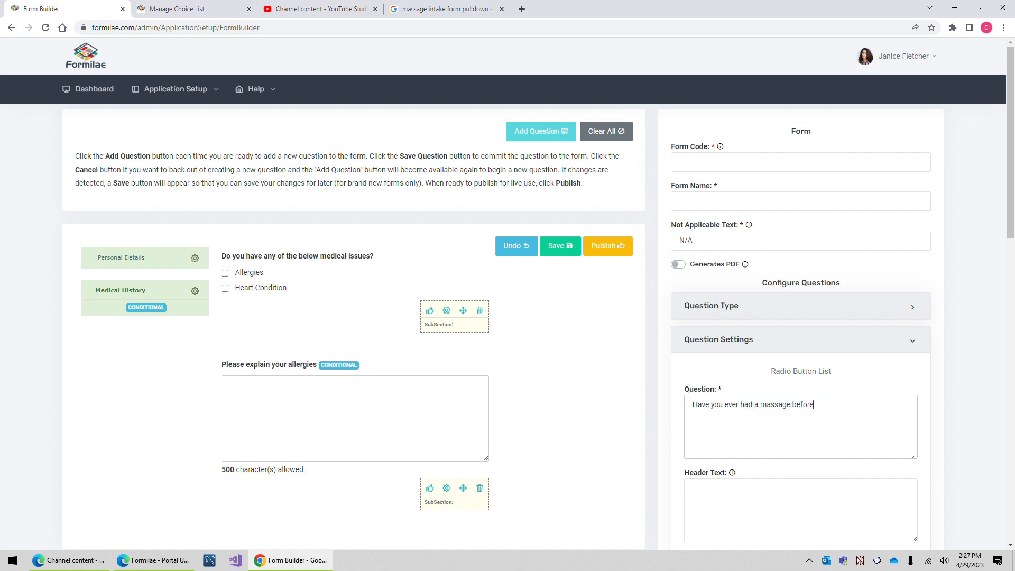
{"action": "scroll", "coordinate": [761, 381], "scroll_direction": "down", "scroll_amount": 10}
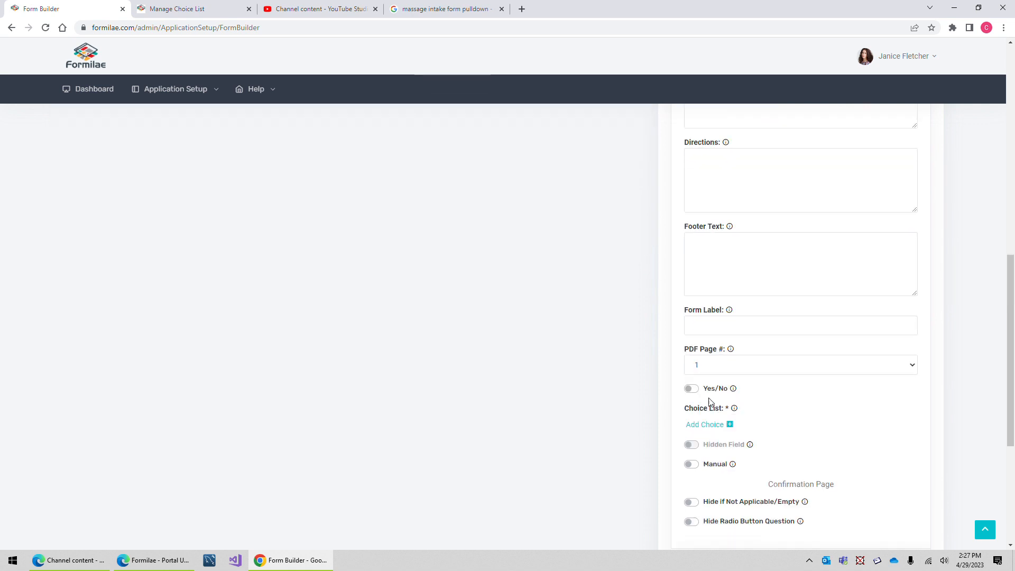
{"action": "left_click", "coordinate": [692, 364]}
Assign the massage question to the Medical History section under a "Massage Info" subsection and save the question
{"action": "scroll", "coordinate": [732, 397], "scroll_direction": "down", "scroll_amount": 4}
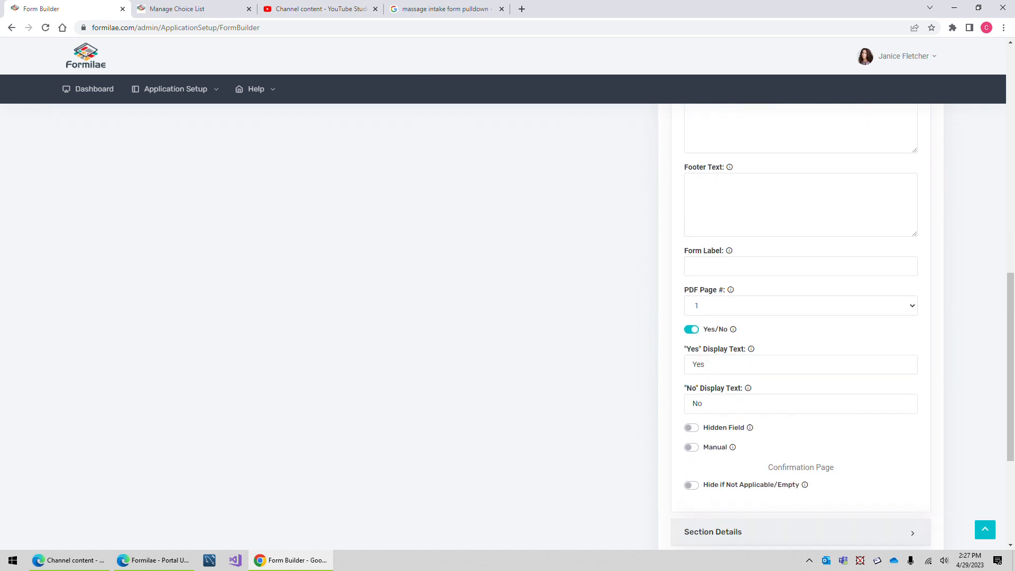
{"action": "left_click", "coordinate": [710, 319]}
{"action": "left_click", "coordinate": [718, 341]}
{"action": "left_click", "coordinate": [766, 387]}
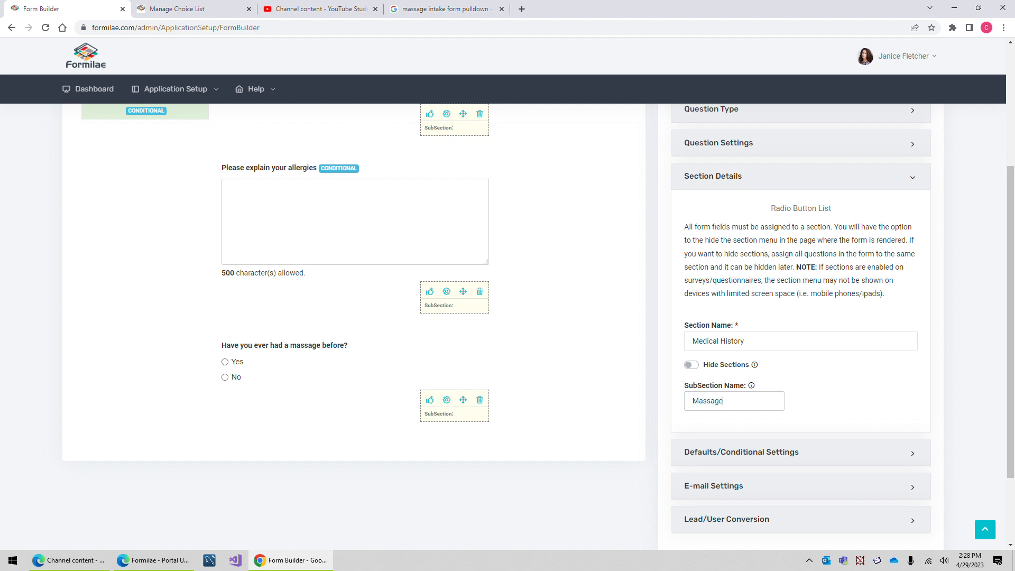
{"action": "left_click", "coordinate": [841, 385]}
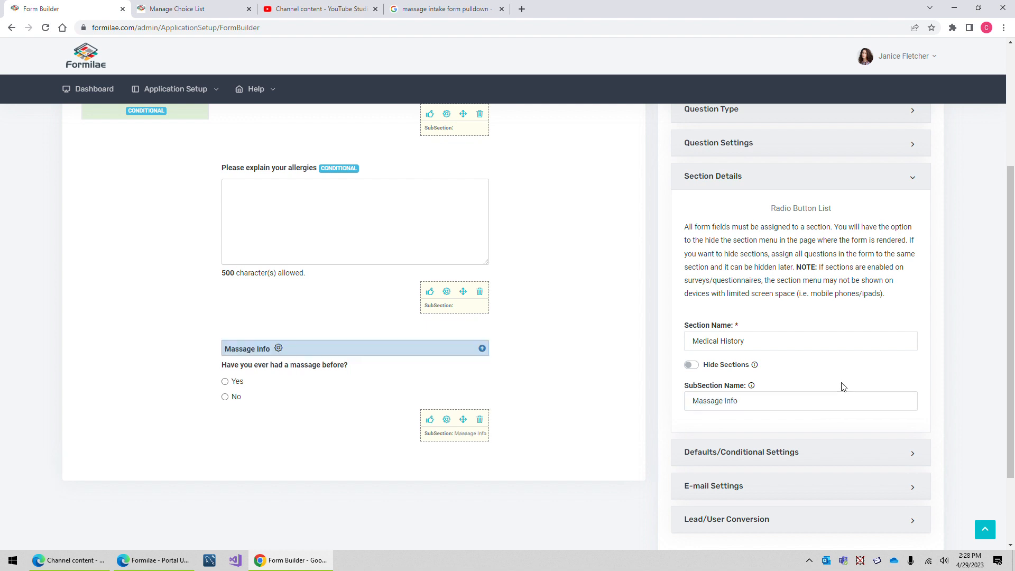
{"action": "scroll", "coordinate": [844, 393], "scroll_direction": "down", "scroll_amount": 2}
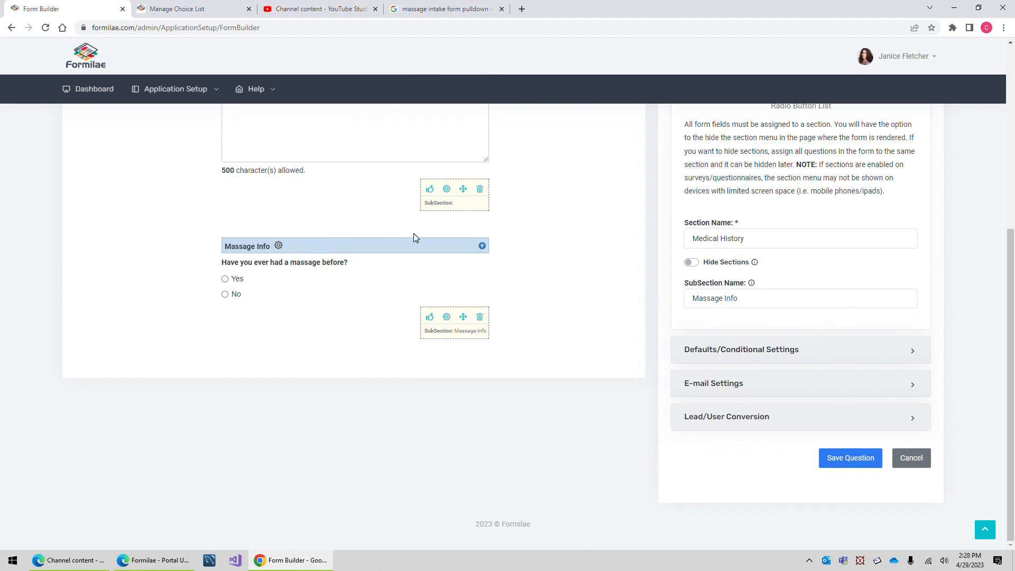
{"action": "left_click", "coordinate": [864, 460]}
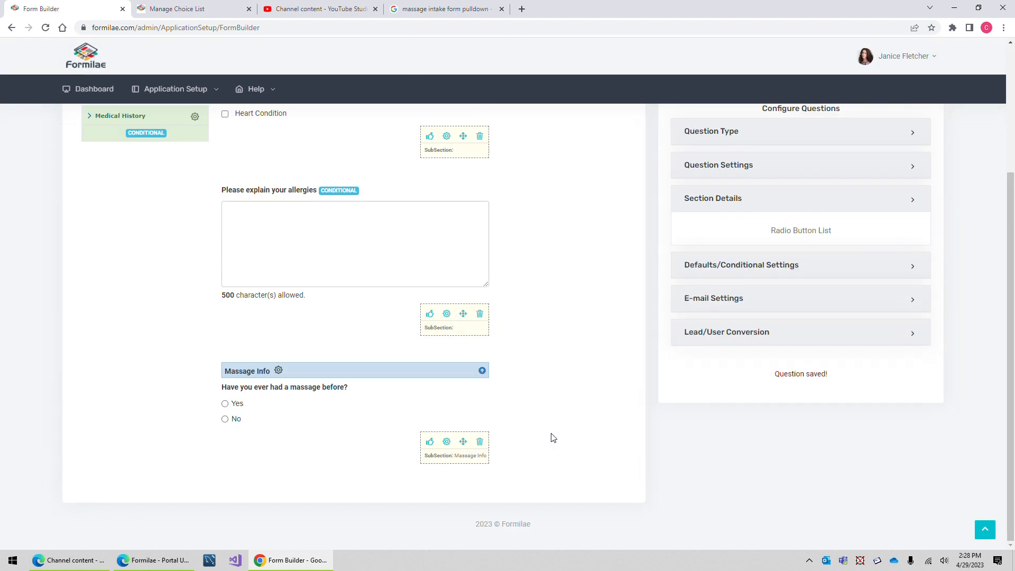
Expand the Medical History section menu and examine the placement of its Massage Info subsection in the preview
{"action": "scroll", "coordinate": [304, 345], "scroll_direction": "down", "scroll_amount": 2}
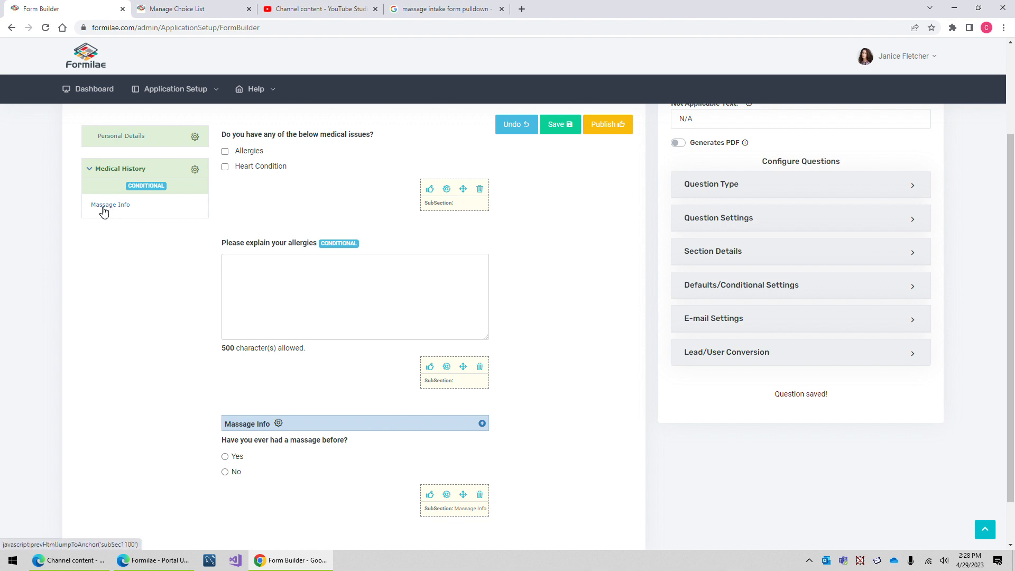
{"action": "scroll", "coordinate": [285, 497], "scroll_direction": "down", "scroll_amount": 1}
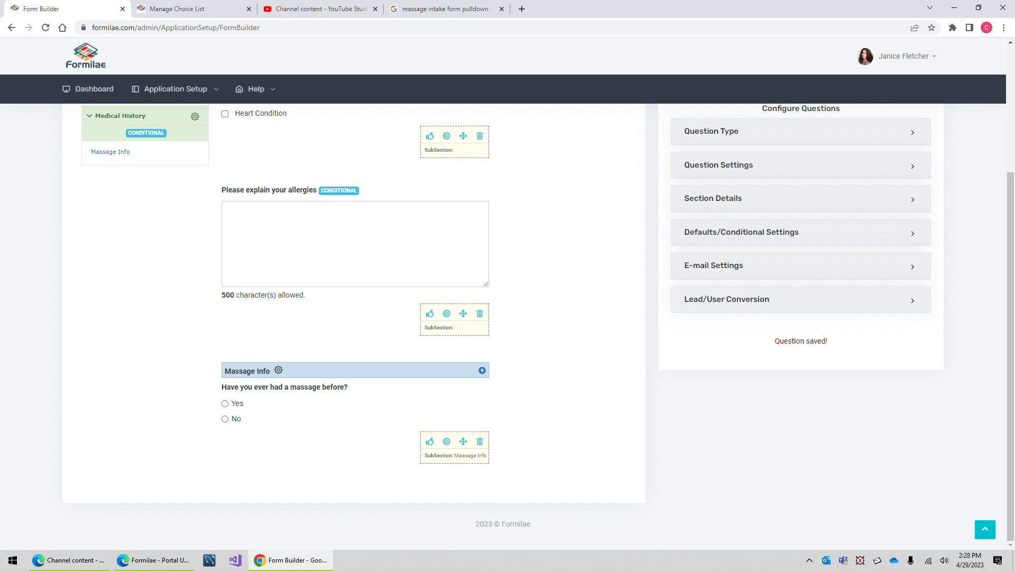
{"action": "scroll", "coordinate": [338, 404], "scroll_direction": "up", "scroll_amount": 3}
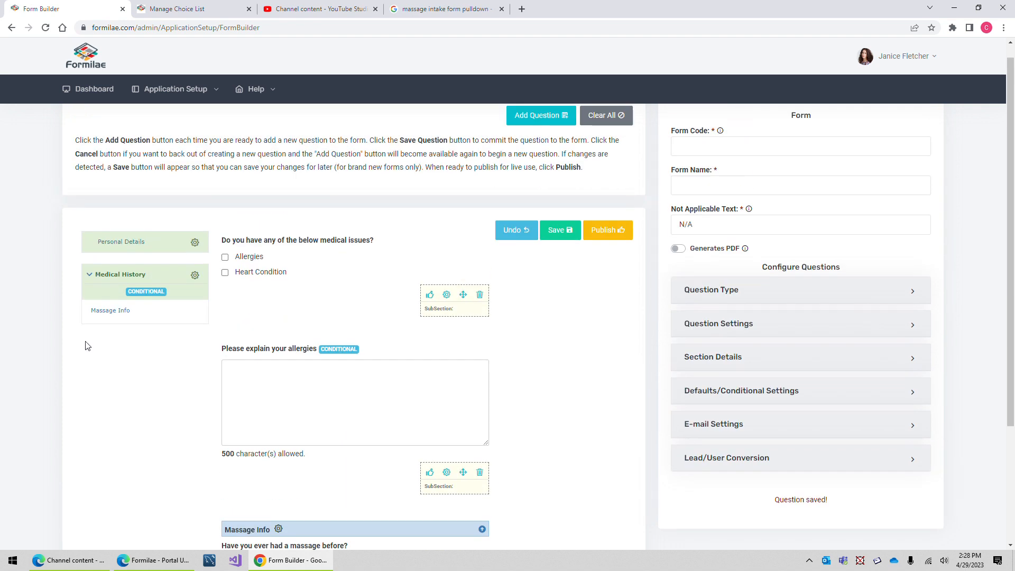
Jump to the Massage Info subsection through its navigation link and test its jump-to-top arrow
{"action": "scroll", "coordinate": [114, 323], "scroll_direction": "up", "scroll_amount": 1}
{"action": "left_click", "coordinate": [114, 328]}
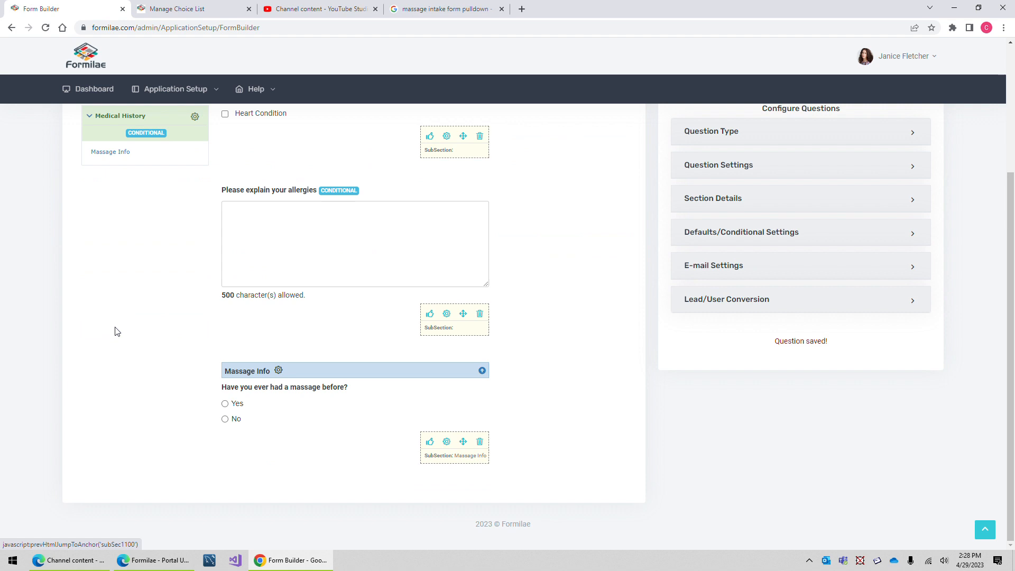
{"action": "left_click", "coordinate": [482, 372]}
{"action": "scroll", "coordinate": [275, 373], "scroll_direction": "down", "scroll_amount": 2}
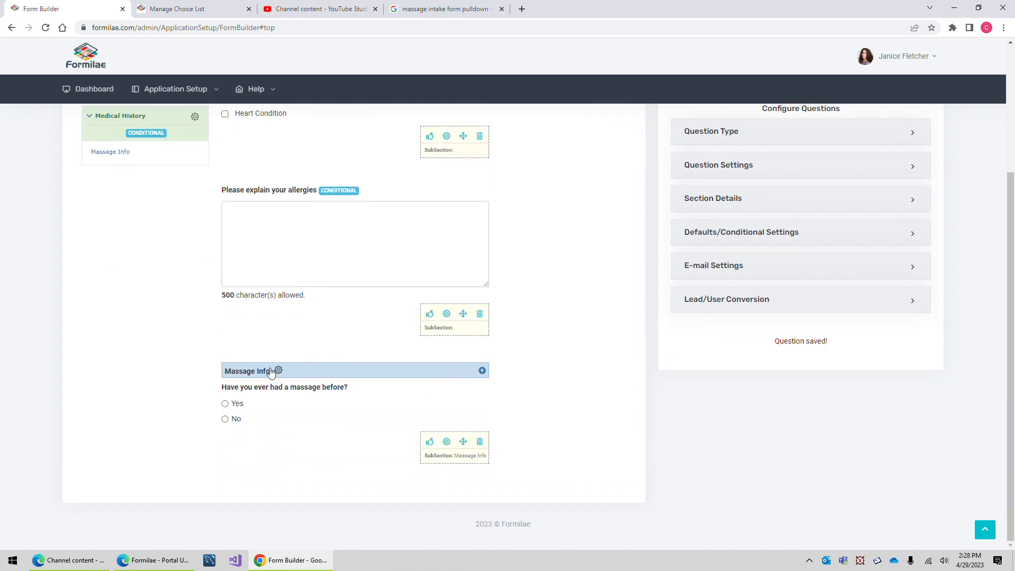
Hide the jump-to-top arrow of the Massage Info subsection and save the changes
{"action": "left_click", "coordinate": [279, 371]}
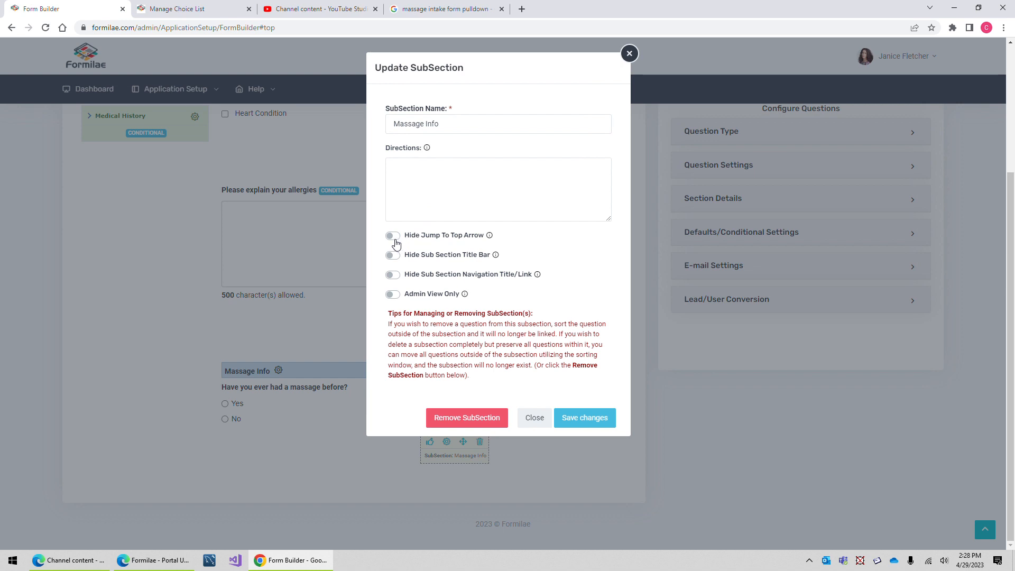
{"action": "left_click", "coordinate": [394, 241]}
{"action": "left_click", "coordinate": [575, 418]}
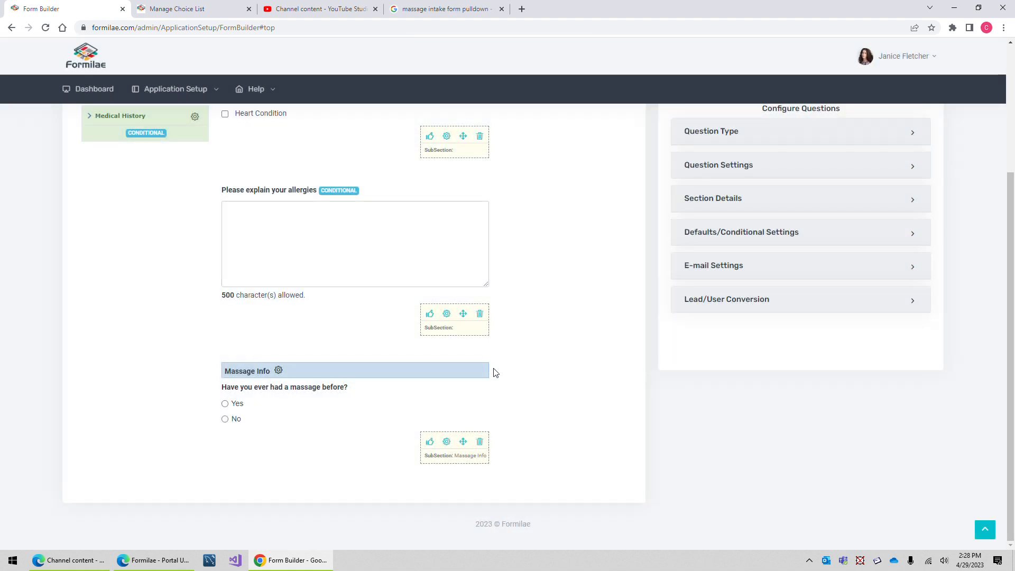
Give the Massage Info subsection the directions "These are the directions for the massage info sub section." and save the changes
{"action": "left_click", "coordinate": [279, 371]}
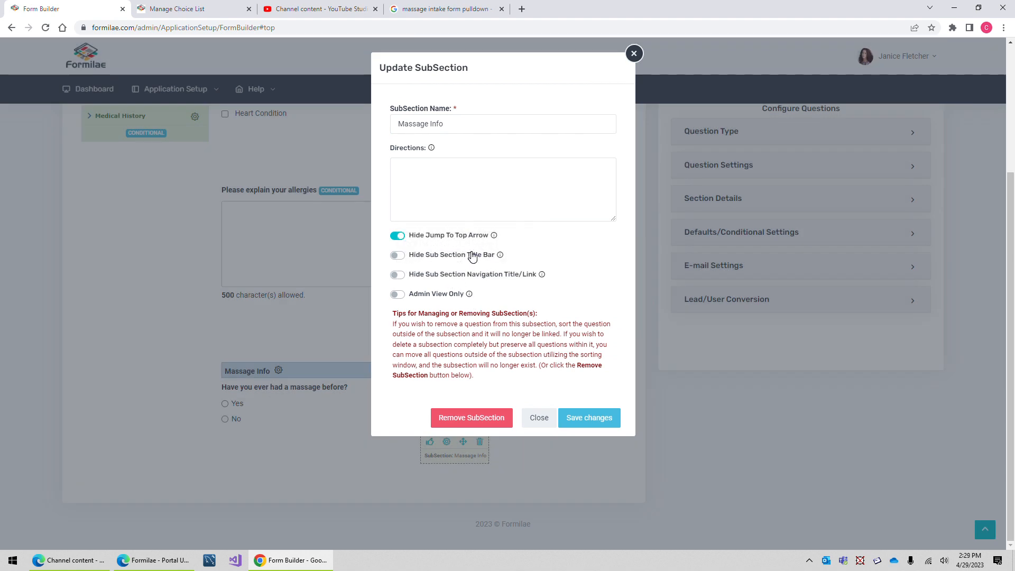
{"action": "mouse_move", "coordinate": [431, 149]}
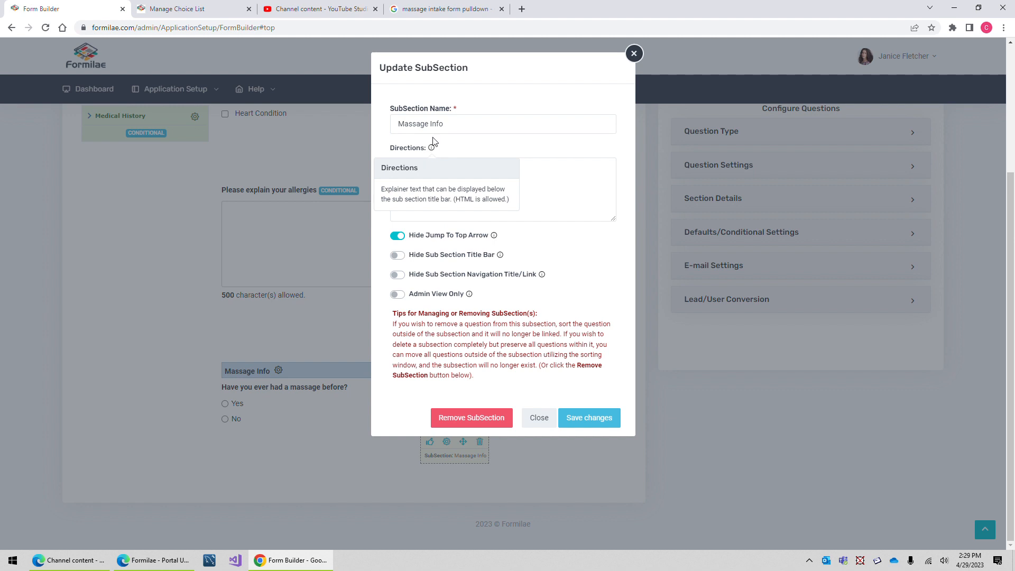
{"action": "left_click", "coordinate": [395, 183]}
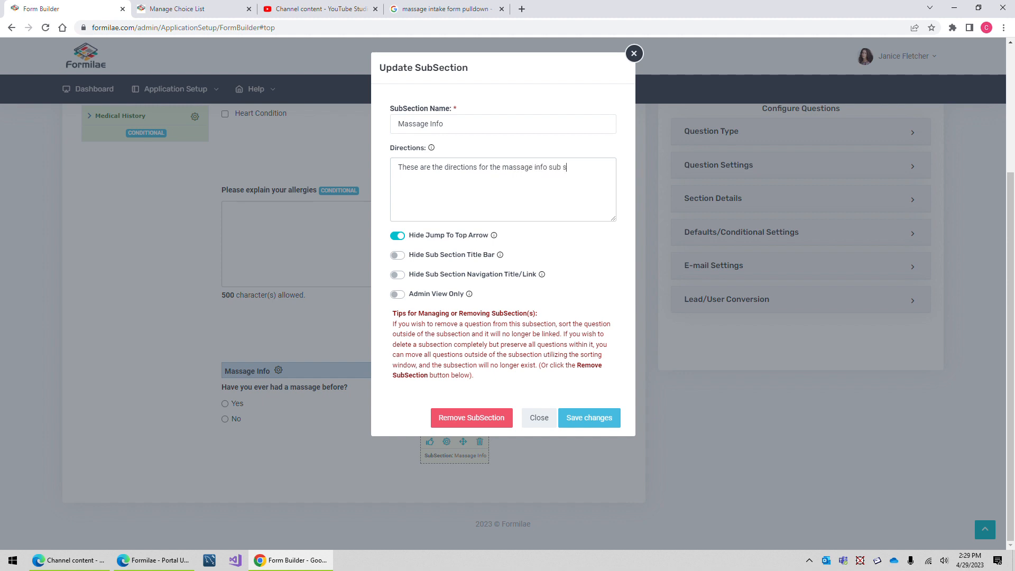
{"action": "left_click", "coordinate": [587, 419]}
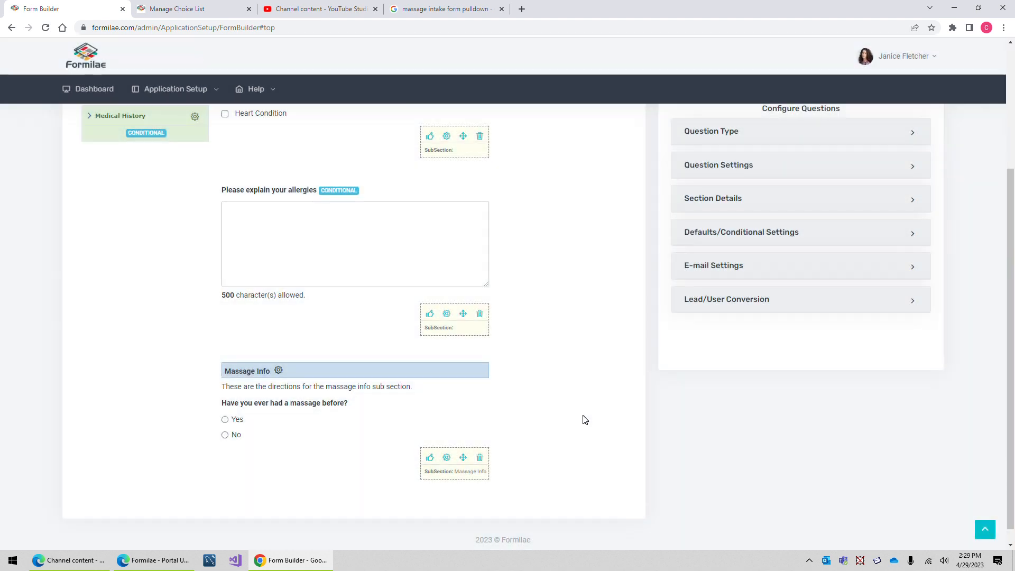
Remove the Massage Info subsection from the Medical History section and confirm the removal
{"action": "left_click", "coordinate": [279, 371]}
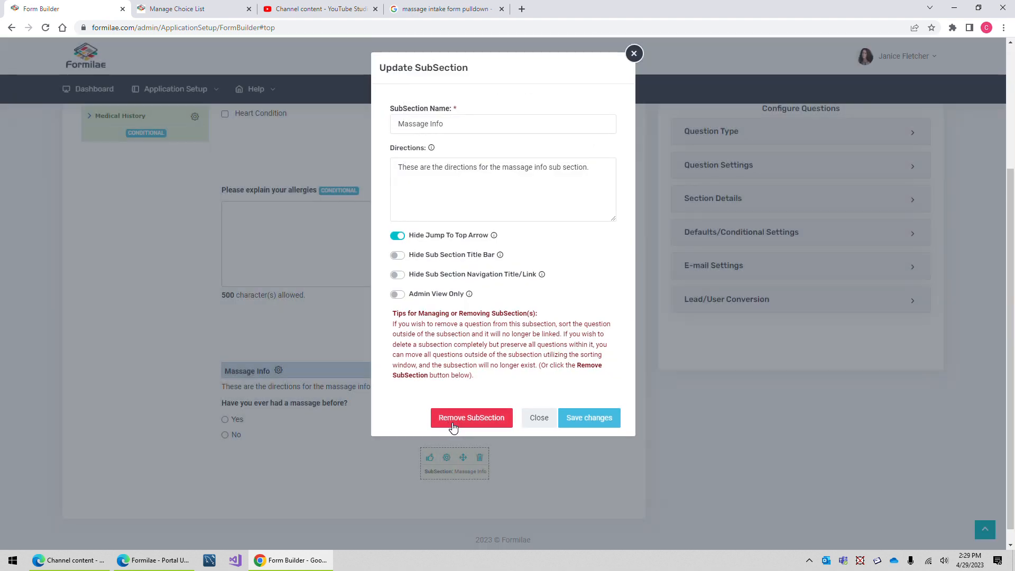
{"action": "left_click", "coordinate": [467, 421]}
{"action": "left_click", "coordinate": [472, 350]}
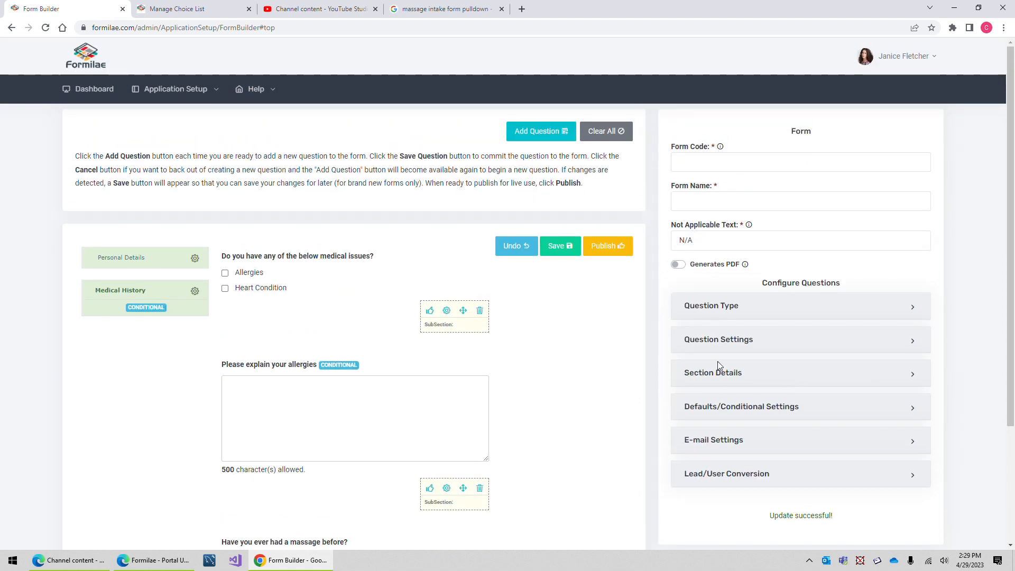
Start a Date Picker question reading "Enter your DOB." with the Personal Details section shown in the preview
{"action": "left_click", "coordinate": [734, 312]}
{"action": "scroll", "coordinate": [734, 312], "scroll_direction": "down", "scroll_amount": 3}
{"action": "left_click", "coordinate": [724, 203]}
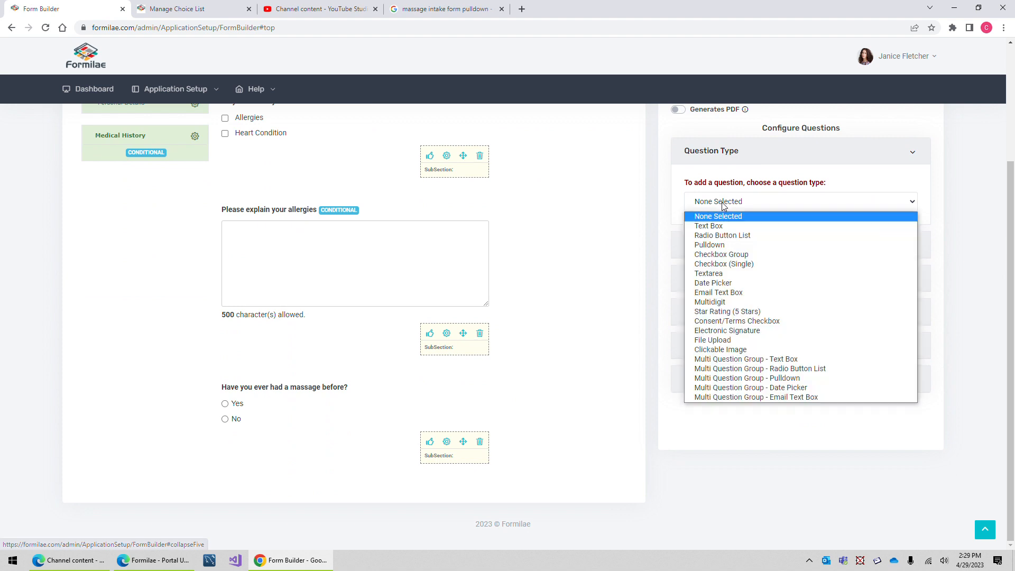
{"action": "left_click", "coordinate": [731, 283]}
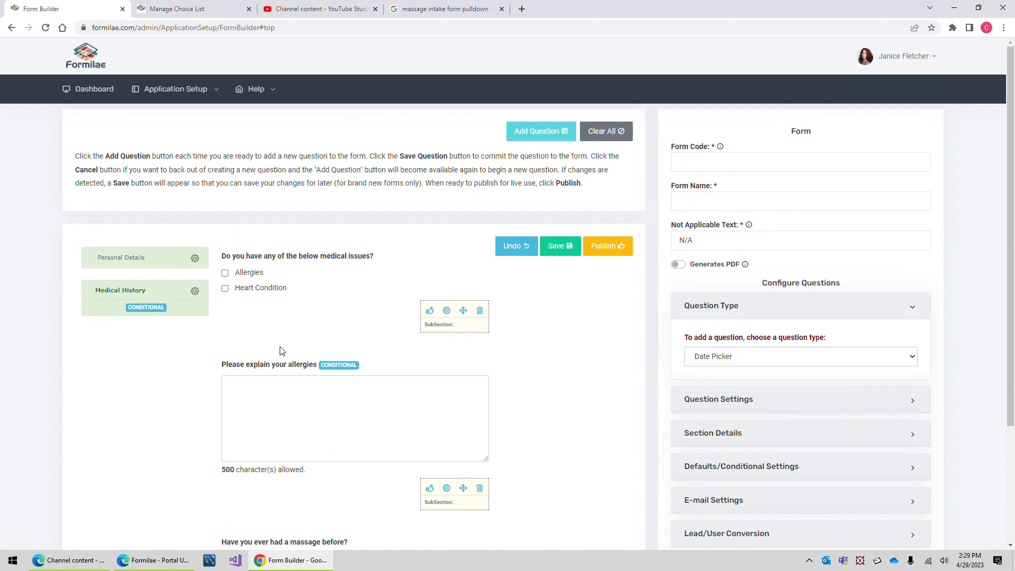
{"action": "left_click", "coordinate": [119, 260]}
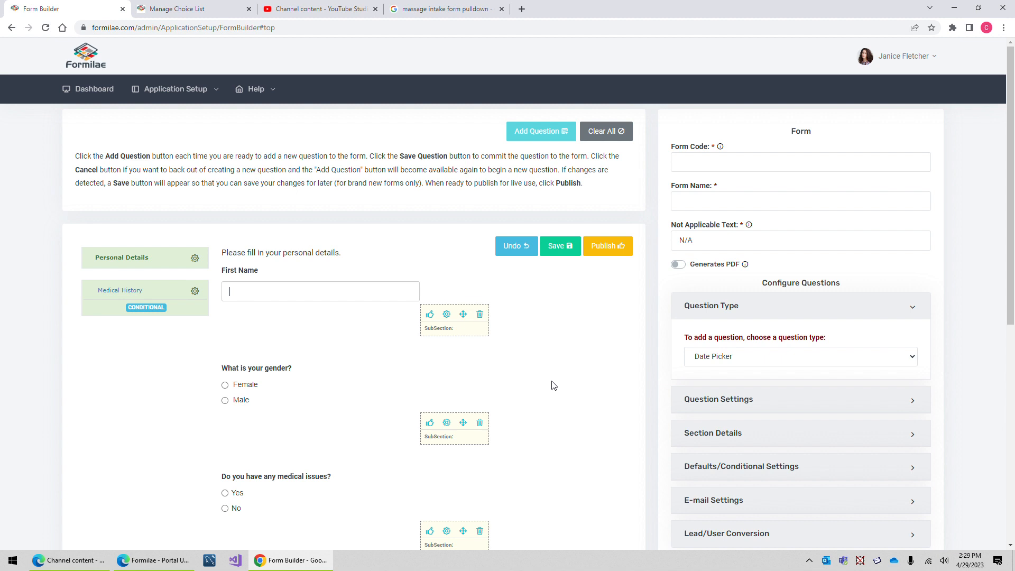
{"action": "left_click", "coordinate": [708, 403]}
{"action": "left_click", "coordinate": [692, 299]}
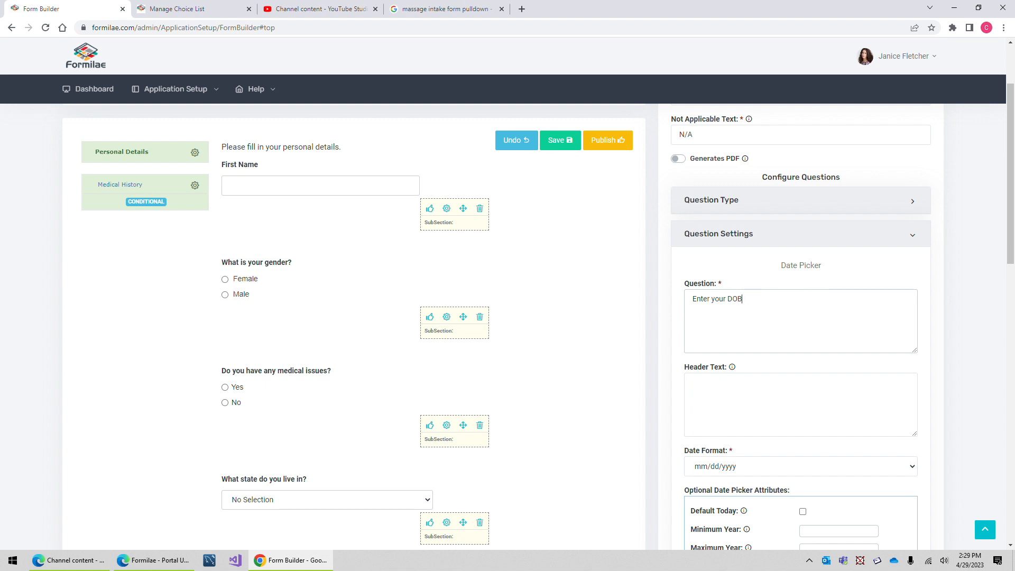
Choose mm/dd/yyyy as the date format of the DOB question
{"action": "scroll", "coordinate": [716, 340], "scroll_direction": "down", "scroll_amount": 4}
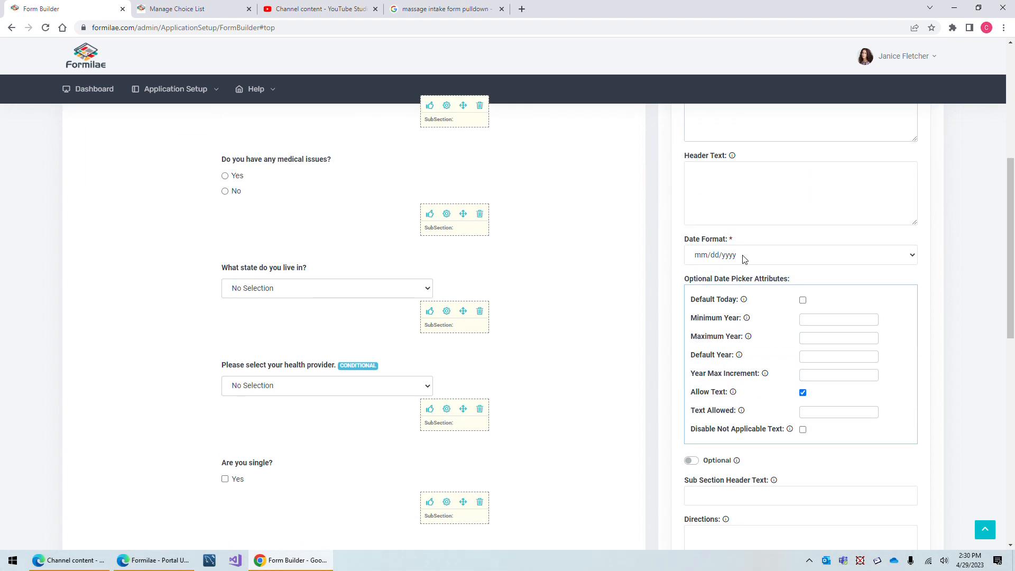
{"action": "scroll", "coordinate": [758, 274], "scroll_direction": "up", "scroll_amount": 3}
{"action": "scroll", "coordinate": [747, 369], "scroll_direction": "down", "scroll_amount": 3}
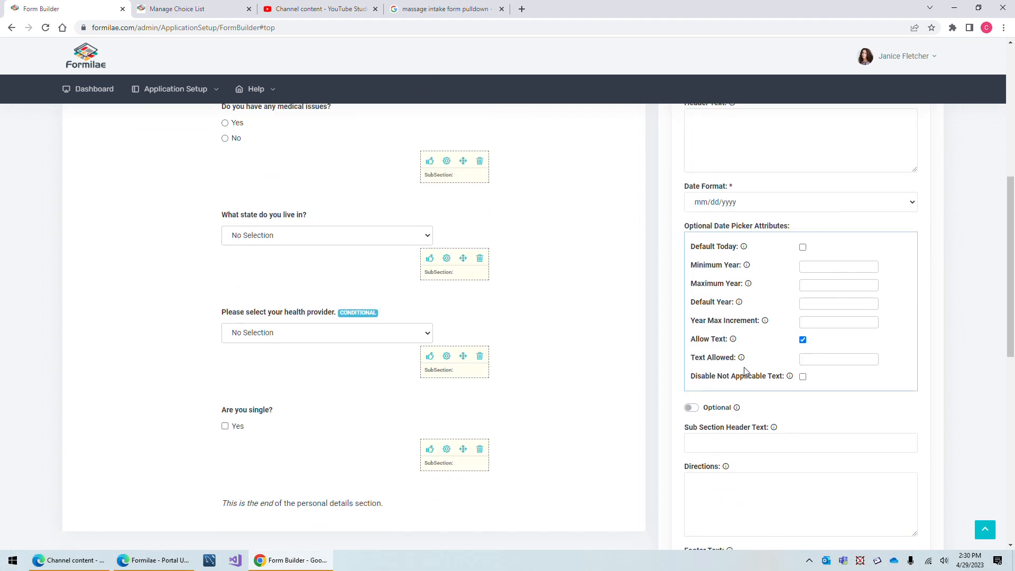
{"action": "scroll", "coordinate": [742, 390], "scroll_direction": "up", "scroll_amount": 3}
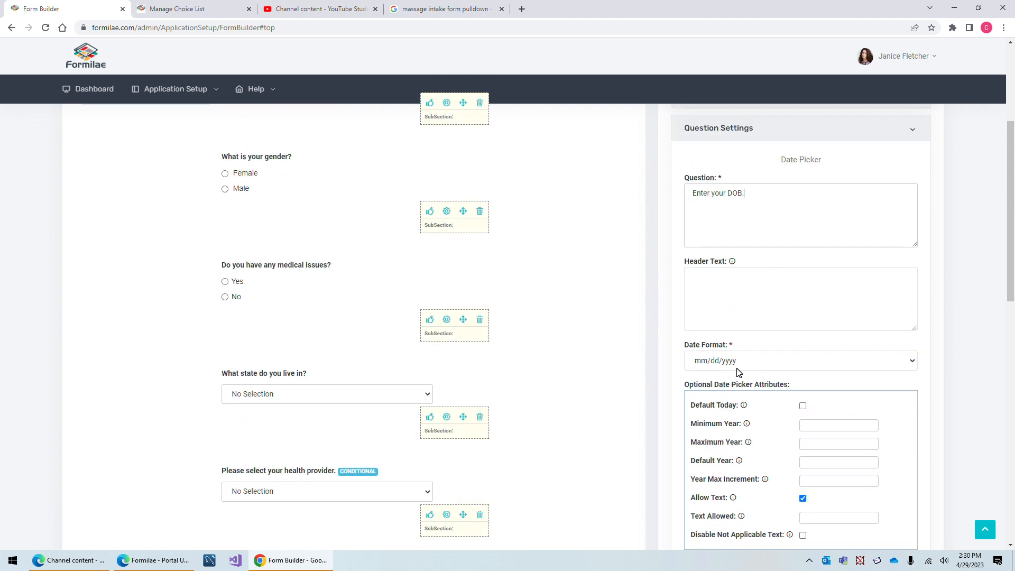
{"action": "left_click", "coordinate": [722, 365]}
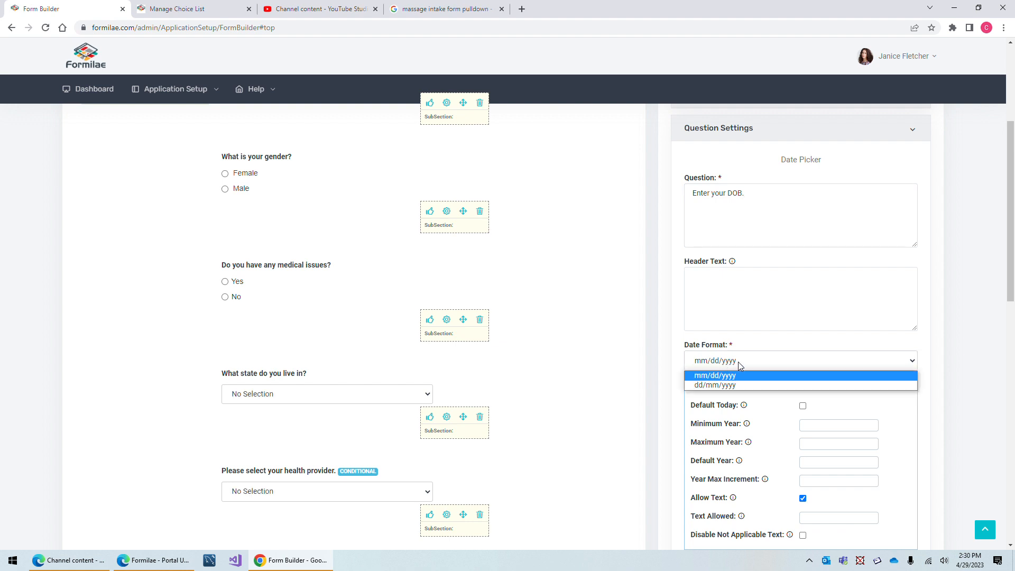
{"action": "left_click", "coordinate": [712, 376]}
Read the explanations of the Minimum Year, Maximum Year and Default Year date picker attributes
{"action": "scroll", "coordinate": [680, 434], "scroll_direction": "down", "scroll_amount": 2}
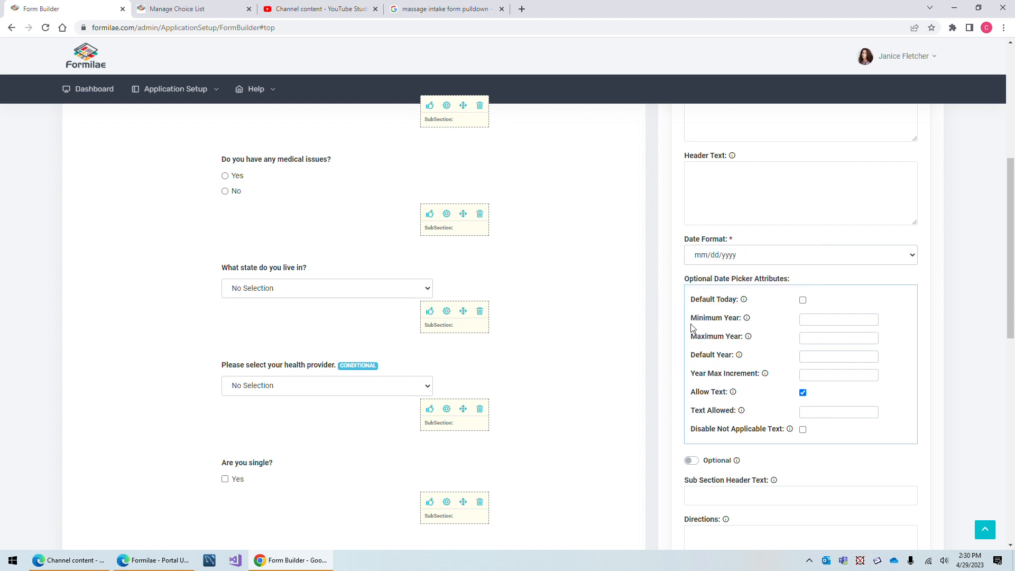
{"action": "mouse_move", "coordinate": [748, 320]}
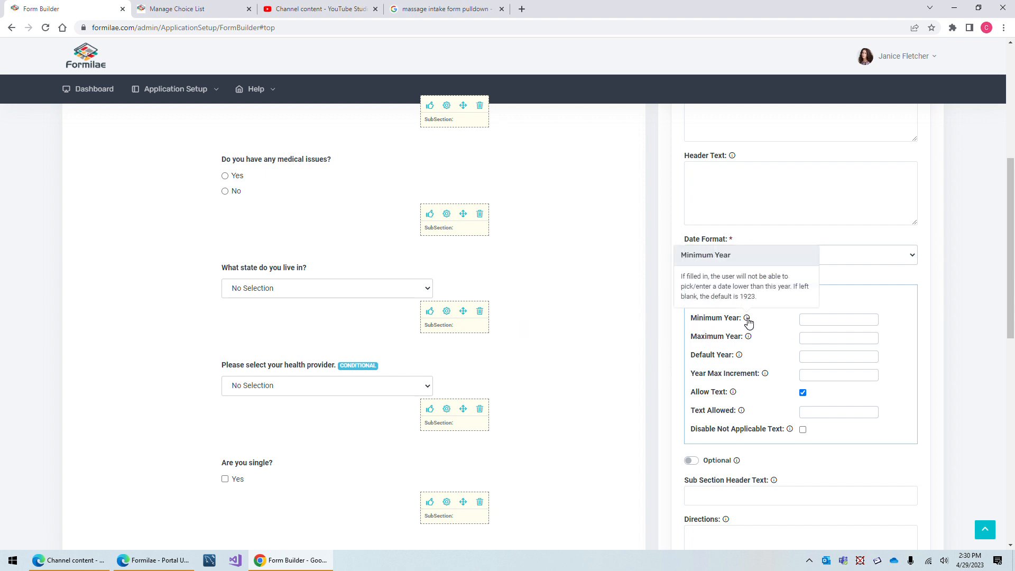
{"action": "mouse_move", "coordinate": [748, 338]}
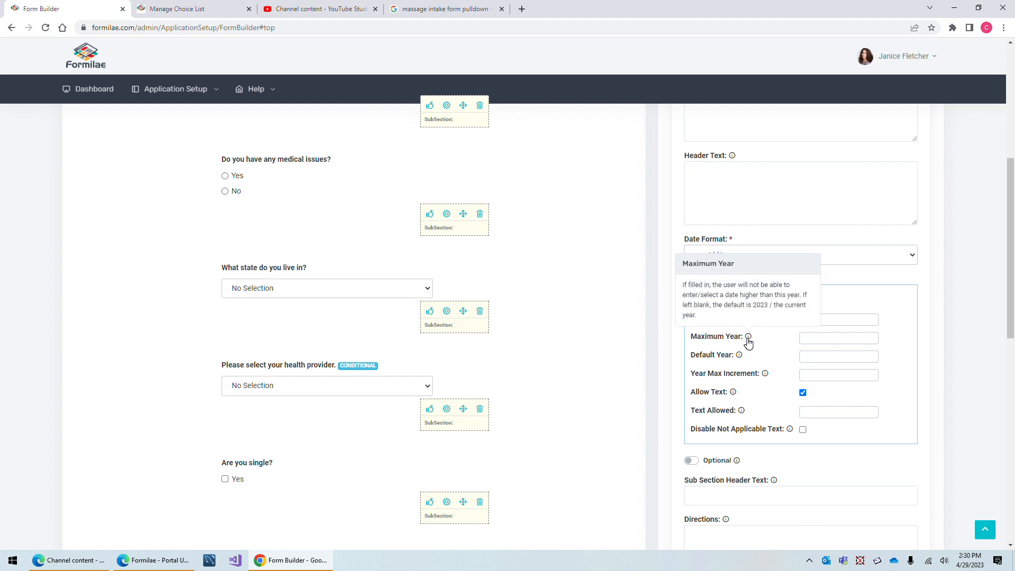
{"action": "mouse_move", "coordinate": [739, 358]}
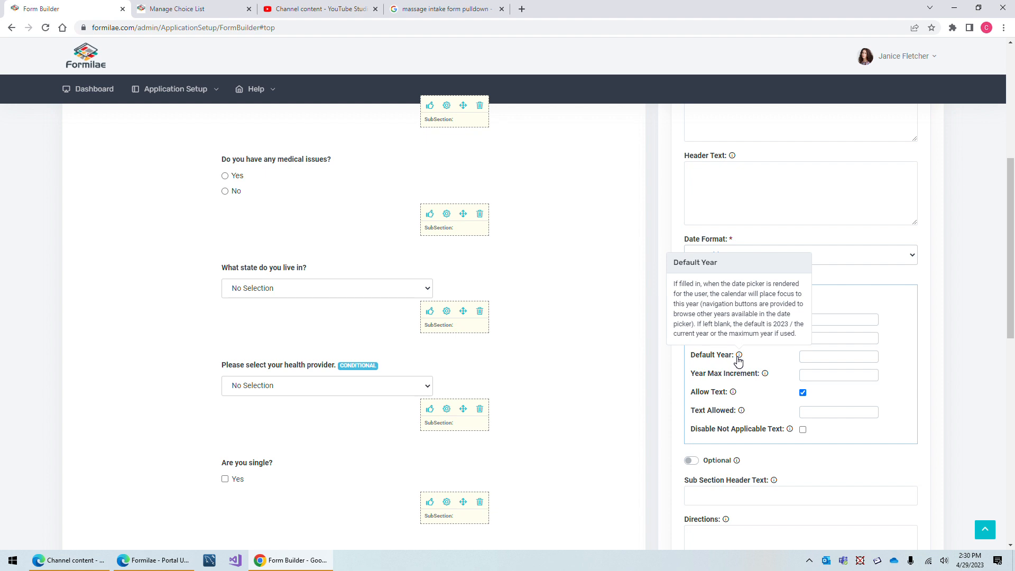
{"action": "scroll", "coordinate": [755, 291], "scroll_direction": "up", "scroll_amount": 3}
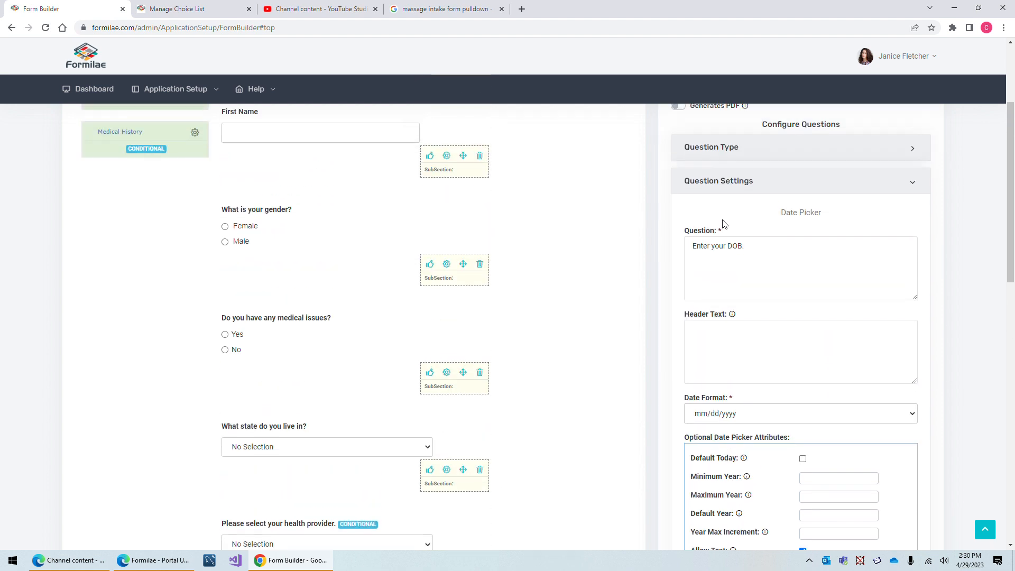
{"action": "left_click", "coordinate": [712, 148]}
{"action": "left_click", "coordinate": [728, 199]}
{"action": "left_click", "coordinate": [728, 199]}
{"action": "left_click", "coordinate": [733, 240]}
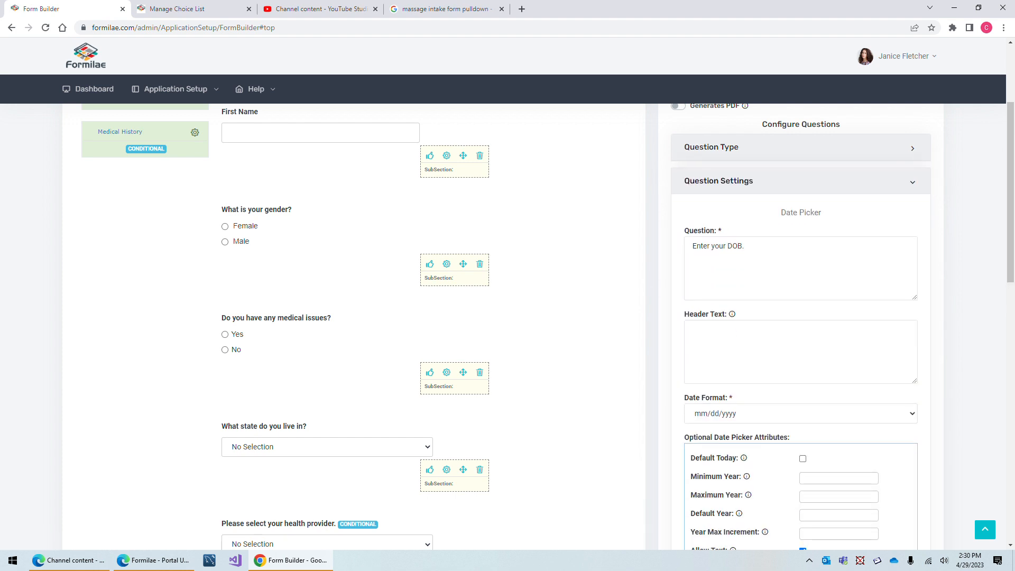
Assign the DOB question to the Personal Details section and save the question
{"action": "scroll", "coordinate": [823, 385], "scroll_direction": "down", "scroll_amount": 13}
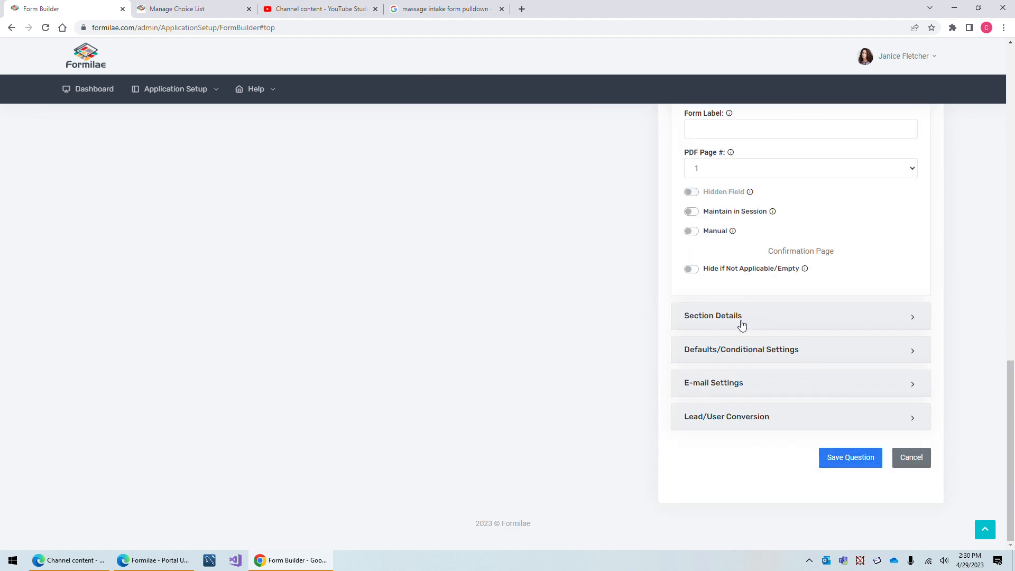
{"action": "left_click", "coordinate": [742, 324]}
{"action": "left_click", "coordinate": [735, 299]}
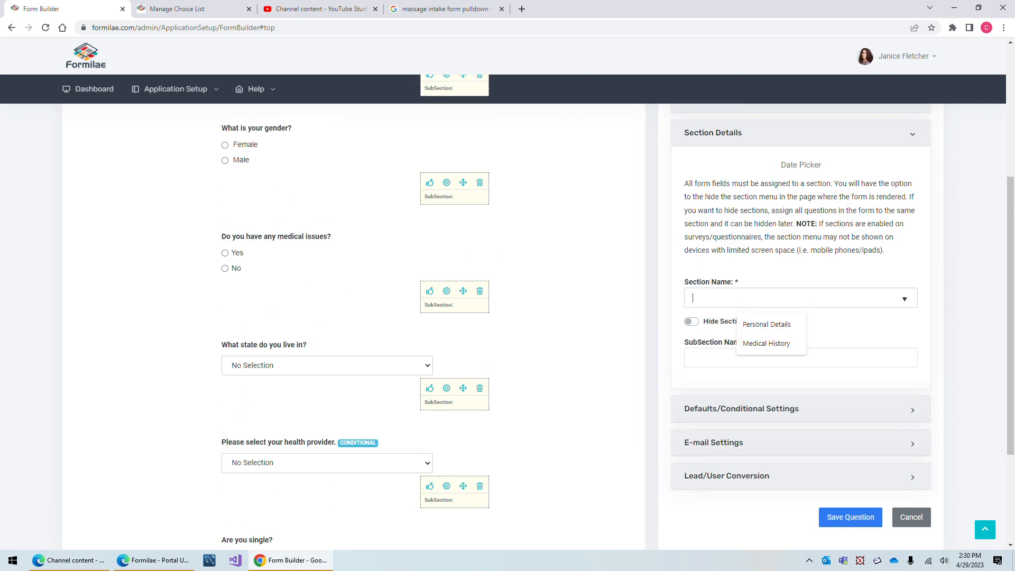
{"action": "left_click", "coordinate": [770, 326]}
{"action": "left_click", "coordinate": [839, 517]}
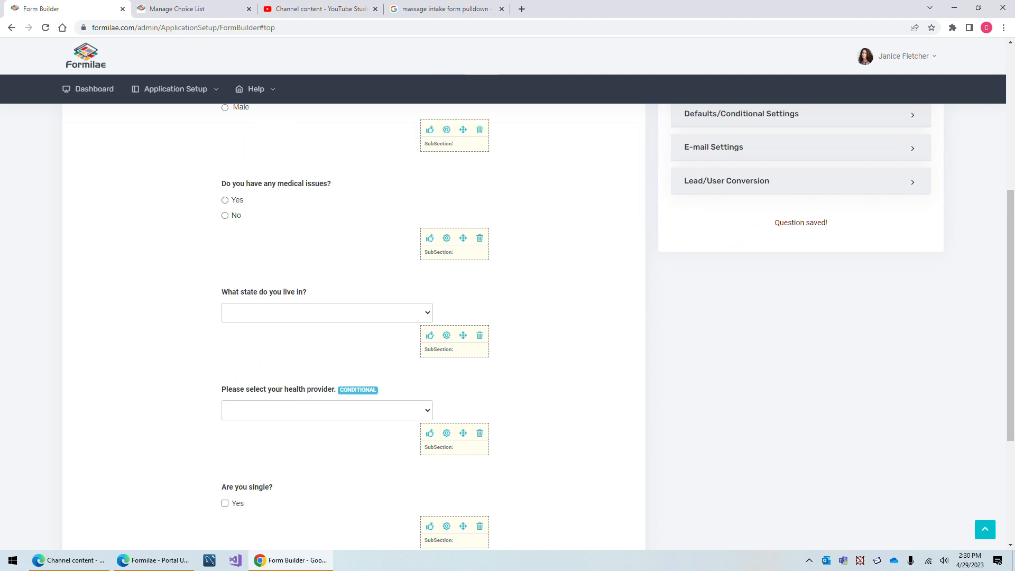
Test the calendar of the new DOB question in the Personal Details preview
{"action": "scroll", "coordinate": [463, 345], "scroll_direction": "down", "scroll_amount": 4}
{"action": "left_click", "coordinate": [286, 398]}
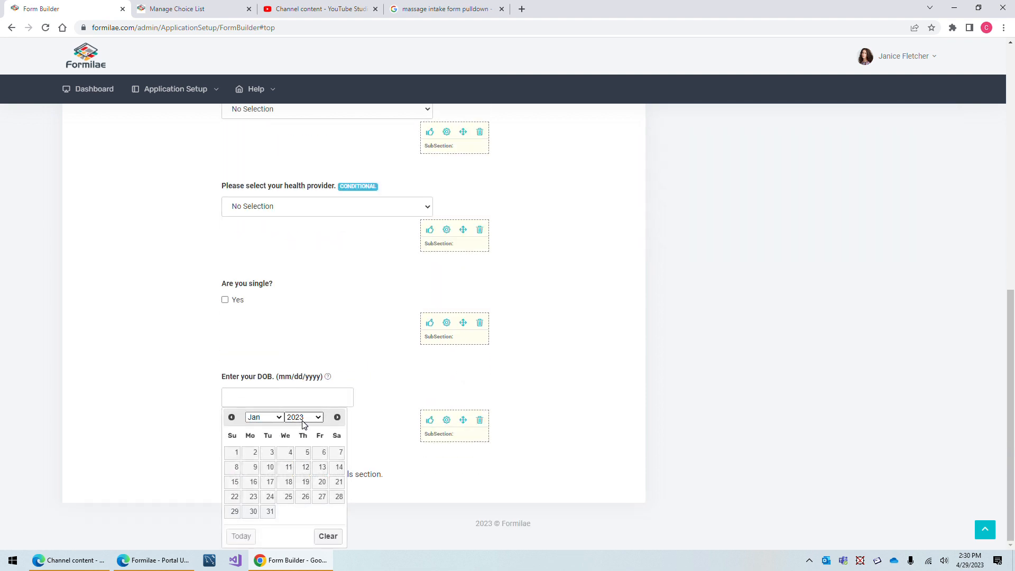
{"action": "left_click", "coordinate": [504, 458]}
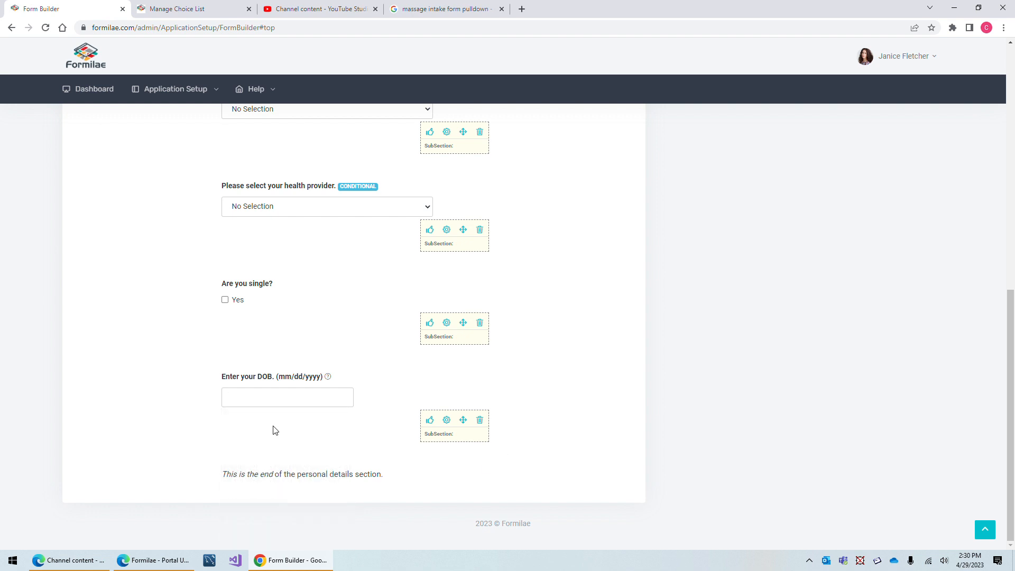
{"action": "left_click", "coordinate": [271, 399]}
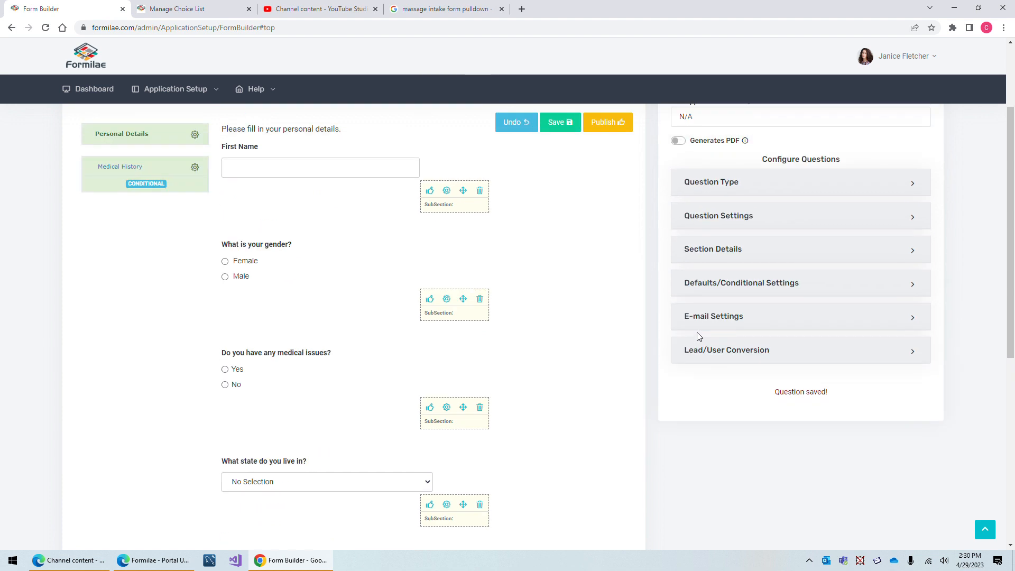
Start another Date Picker question and read the explanations of its Default Year and Year Max Increment attributes
{"action": "left_click", "coordinate": [714, 235]}
{"action": "left_click", "coordinate": [725, 285]}
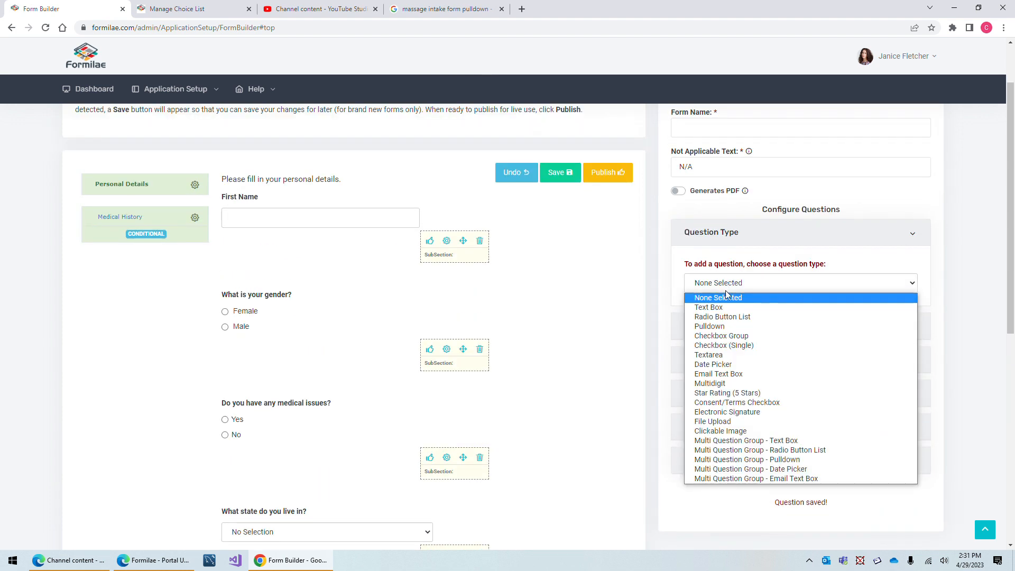
{"action": "left_click", "coordinate": [724, 366]}
{"action": "left_click", "coordinate": [730, 327]}
{"action": "scroll", "coordinate": [730, 334], "scroll_direction": "down", "scroll_amount": 6}
{"action": "mouse_move", "coordinate": [739, 283]}
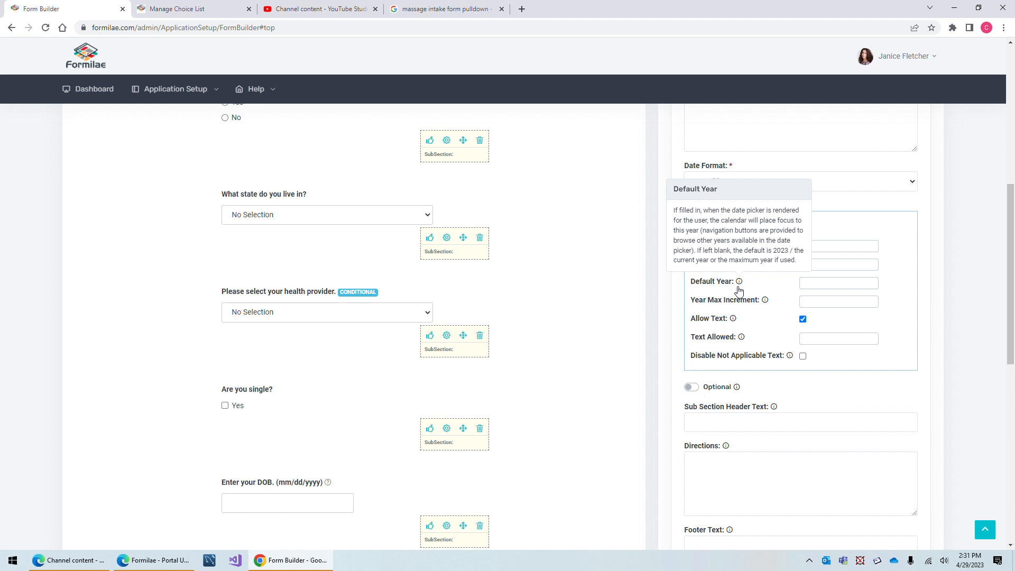
{"action": "mouse_move", "coordinate": [766, 301]}
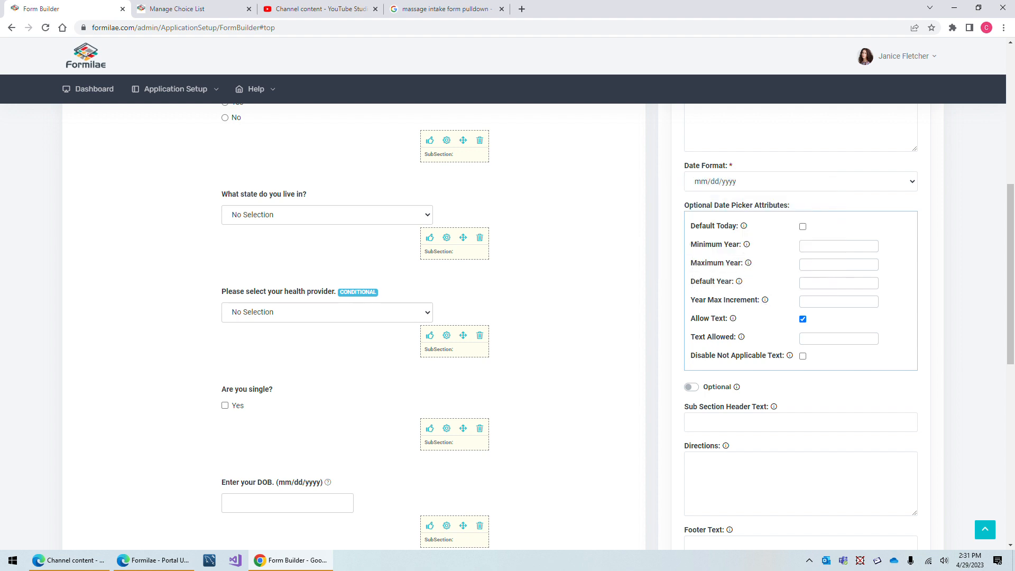
Set the date picker's Maximum Year to 2023 and its Year Max Increment to 20
{"action": "type", "text": "023"}
{"action": "left_click", "coordinate": [874, 301]}
{"action": "type", "text": "20"}
{"action": "left_click_drag", "start_coordinate": [846, 264], "coordinate": [891, 268]}
{"action": "left_click", "coordinate": [866, 301]}
{"action": "double_click", "coordinate": [870, 302]}
{"action": "left_click", "coordinate": [903, 316]}
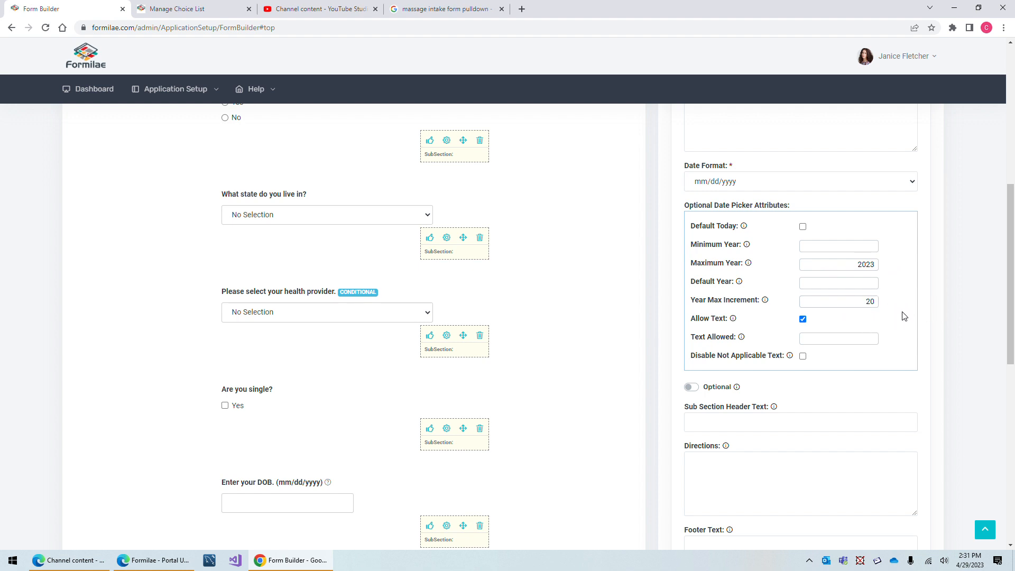
Change the date picker's Maximum Year to 2000
{"action": "double_click", "coordinate": [870, 301]}
{"action": "left_click_drag", "start_coordinate": [866, 265], "coordinate": [899, 274]}
{"action": "type", "text": "00"}
{"action": "left_click_drag", "start_coordinate": [864, 301], "coordinate": [925, 304]}
Enter UNKNOWN,PRESENT as the date picker's allowed text and turn off its Allow Text option
{"action": "left_click", "coordinate": [817, 339]}
{"action": "type", "text": "UNKNOWN,PRESENT"}
{"action": "left_click_drag", "start_coordinate": [876, 339], "coordinate": [772, 343]}
{"action": "left_click", "coordinate": [803, 319]}
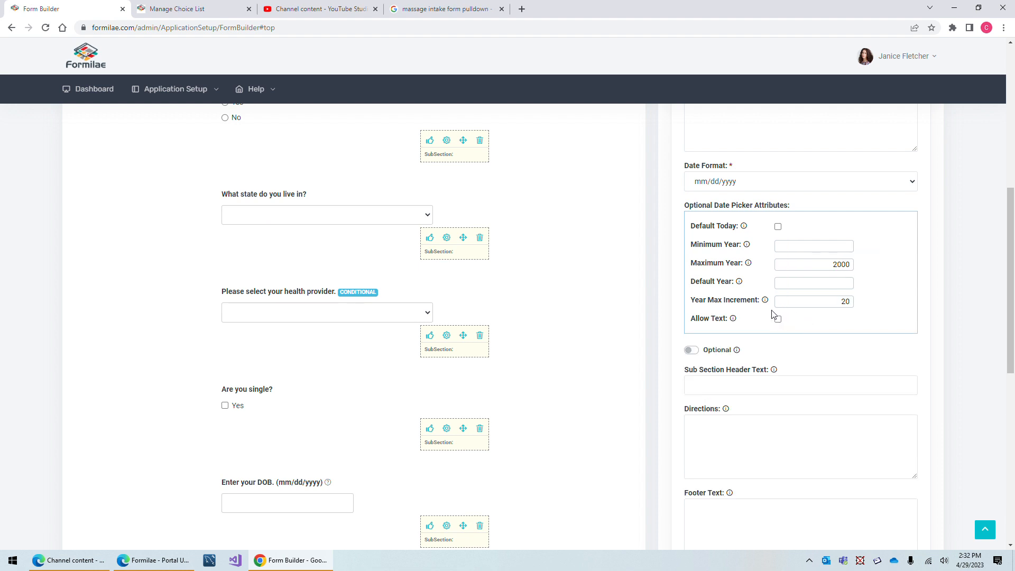
Allow the text present in the date picker with its Not Applicable text disabled, and cancel the question
{"action": "left_click", "coordinate": [778, 318]}
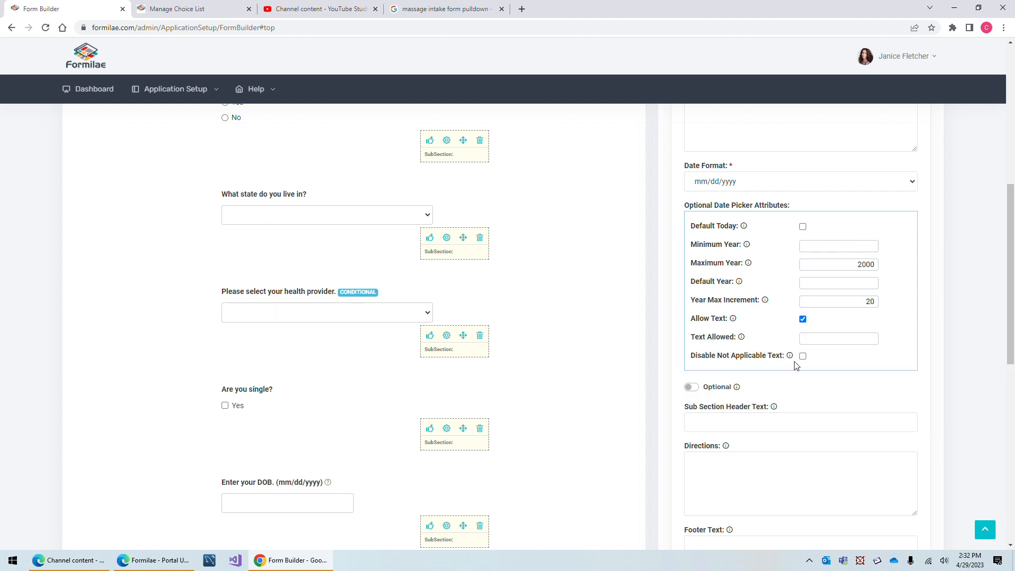
{"action": "left_click_drag", "start_coordinate": [691, 355], "coordinate": [749, 356]}
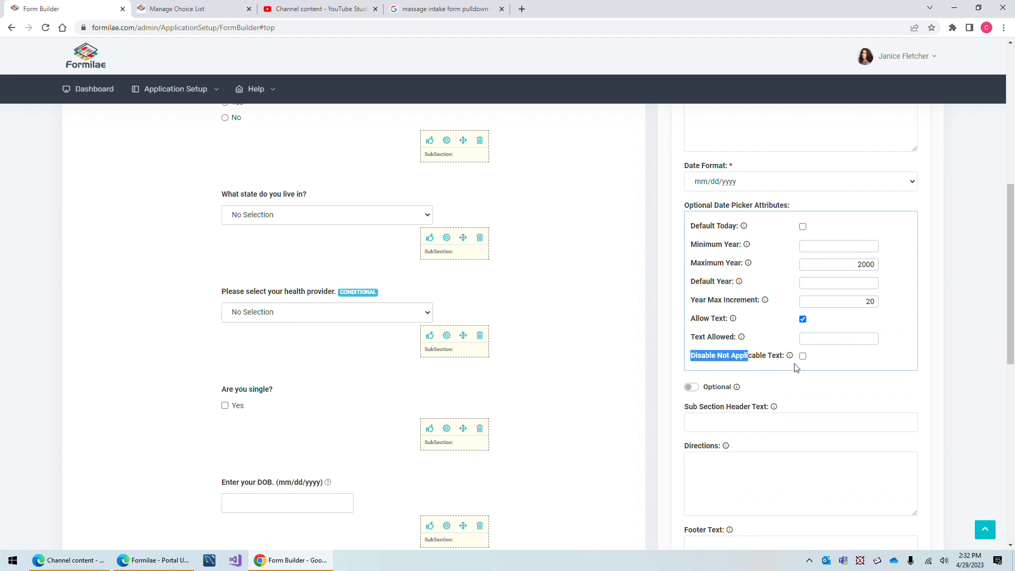
{"action": "left_click", "coordinate": [803, 357]}
{"action": "left_click", "coordinate": [814, 339]}
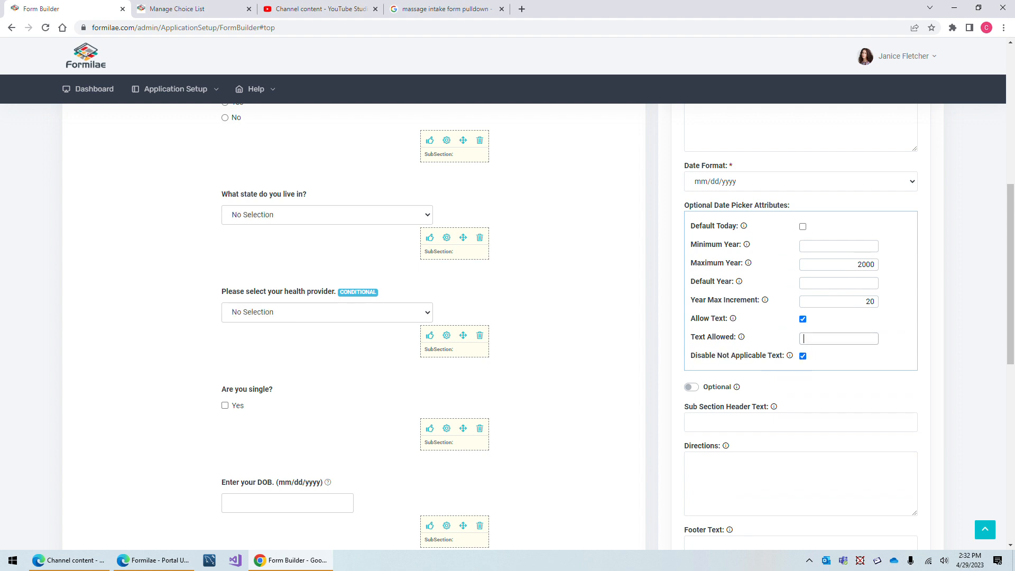
{"action": "type", "text": "presne"}
{"action": "key", "text": "BackSpace"}
{"action": "key", "text": "BackSpace"}
{"action": "type", "text": "ent"}
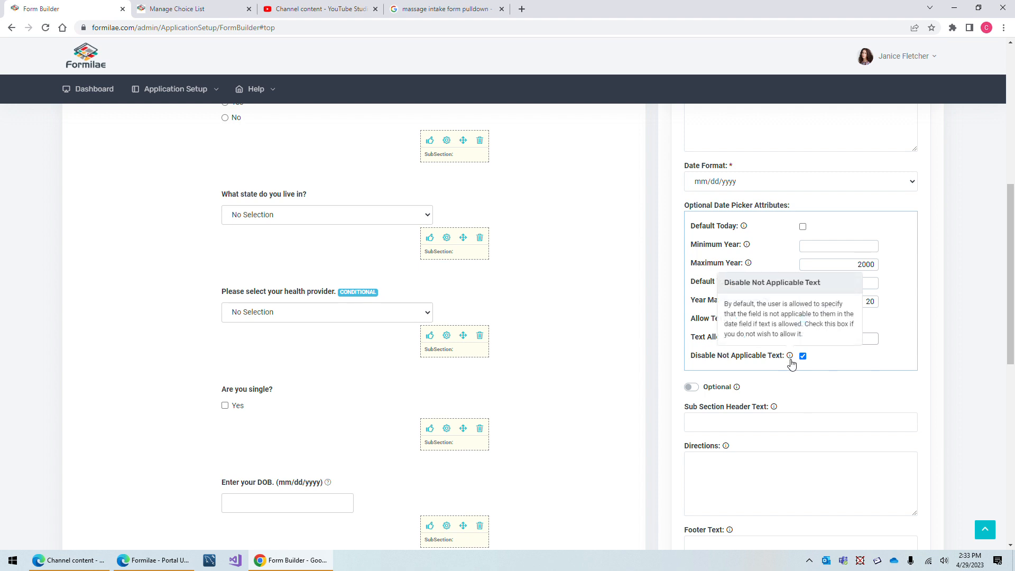
{"action": "scroll", "coordinate": [804, 381], "scroll_direction": "down", "scroll_amount": 5}
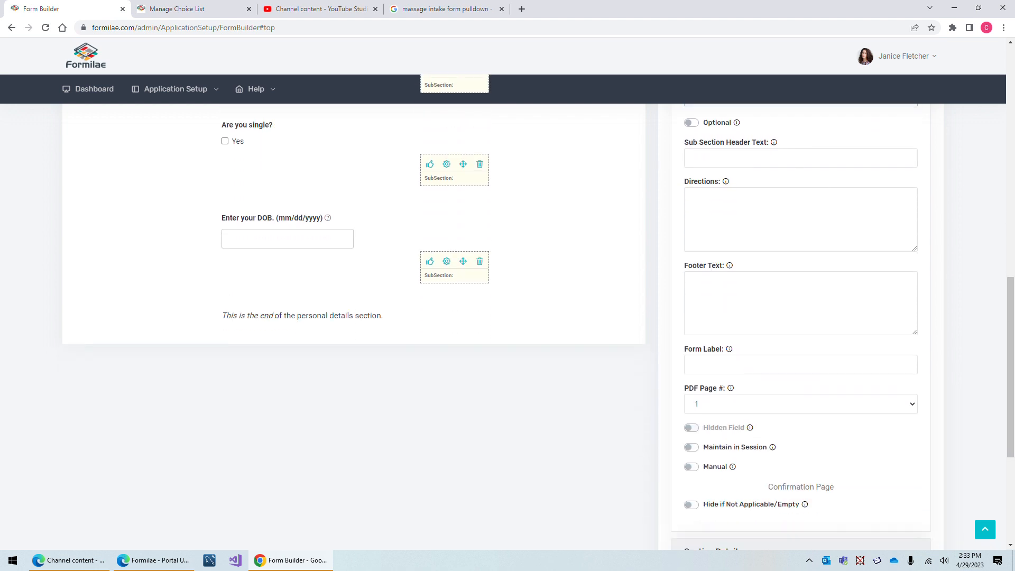
{"action": "scroll", "coordinate": [751, 376], "scroll_direction": "down", "scroll_amount": 4}
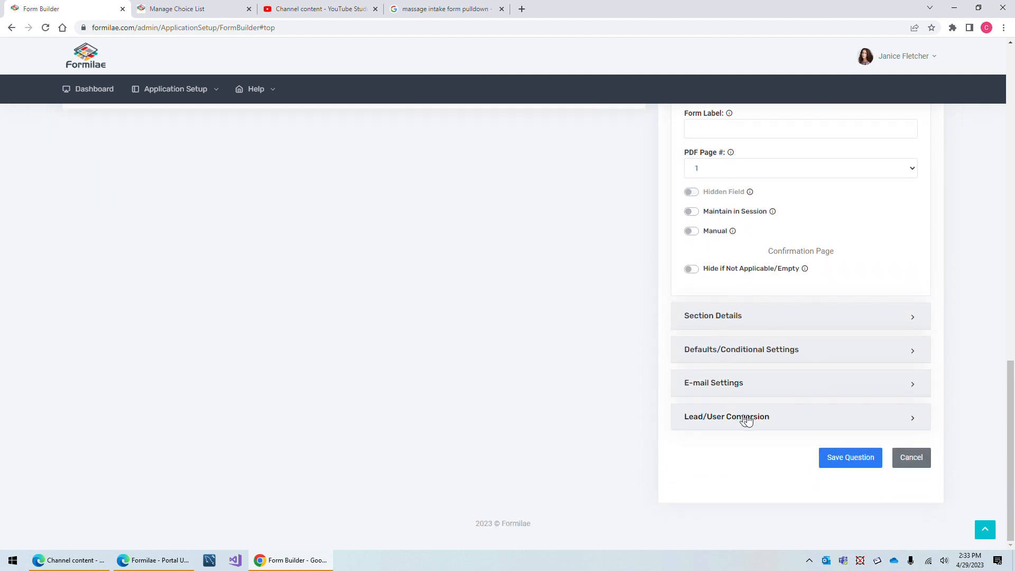
{"action": "left_click", "coordinate": [917, 463]}
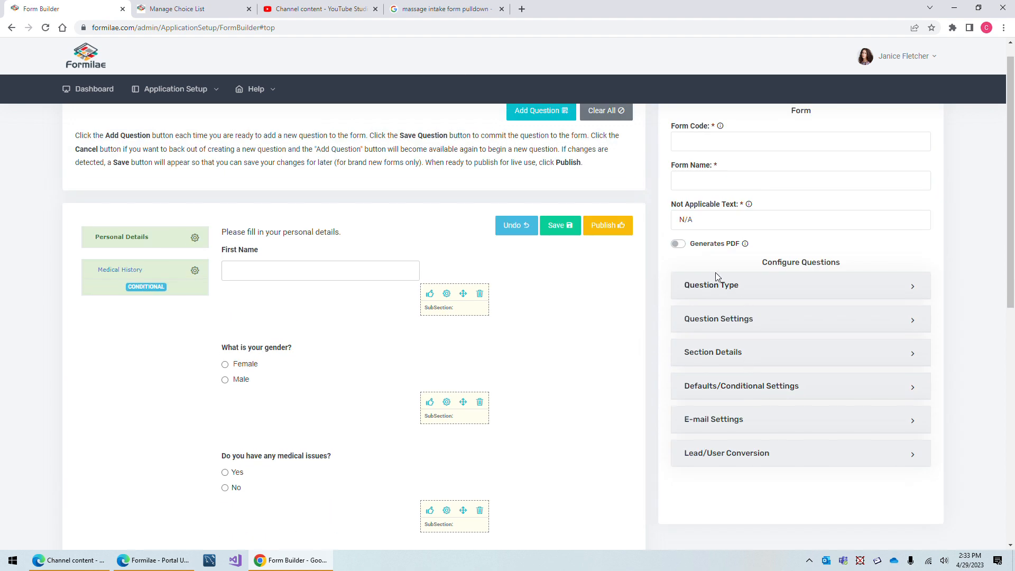
Start another question and set its type to Multidigit
{"action": "left_click", "coordinate": [714, 289]}
{"action": "left_click", "coordinate": [723, 336]}
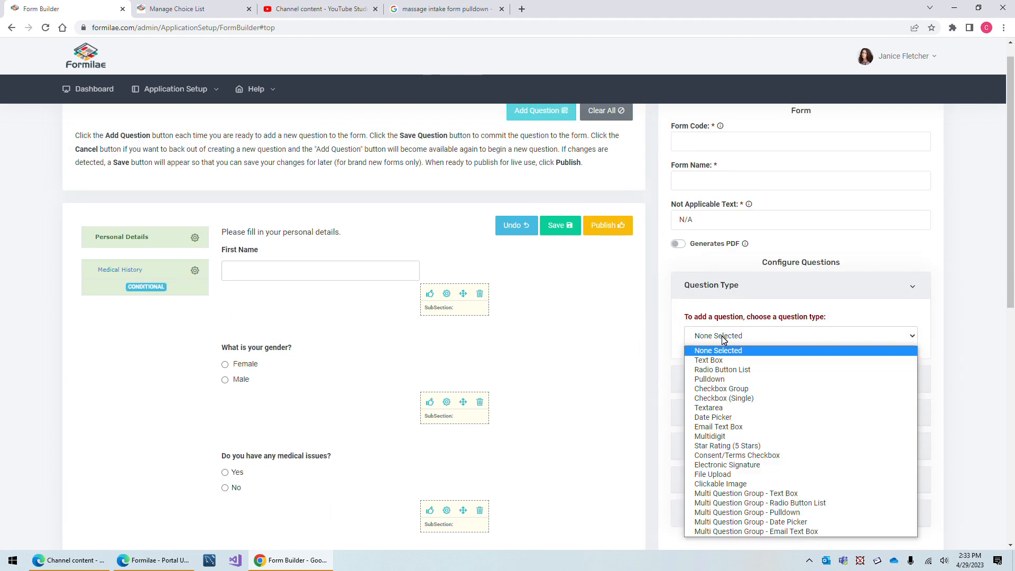
{"action": "left_click", "coordinate": [727, 428]}
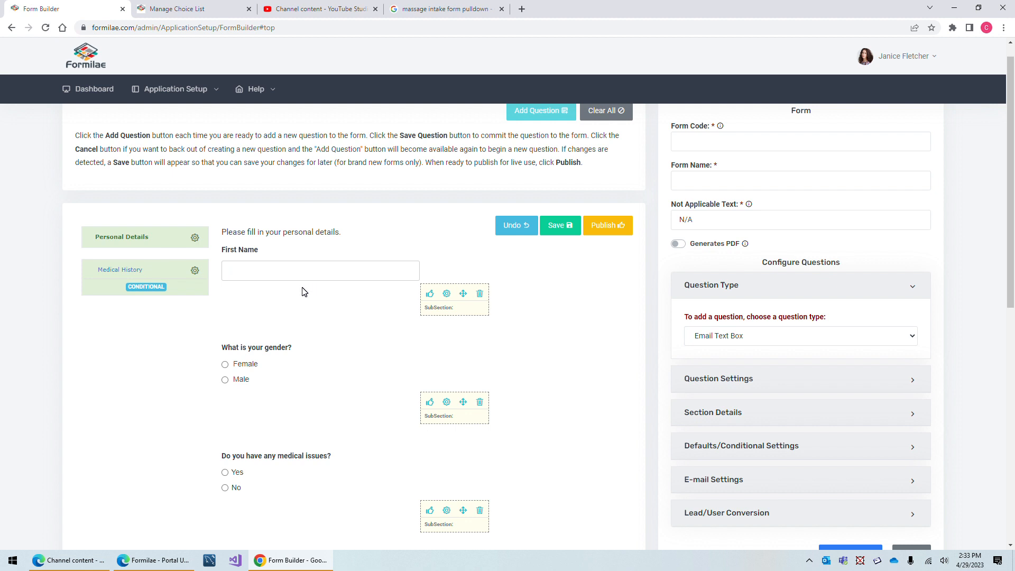
{"action": "left_click", "coordinate": [762, 338]}
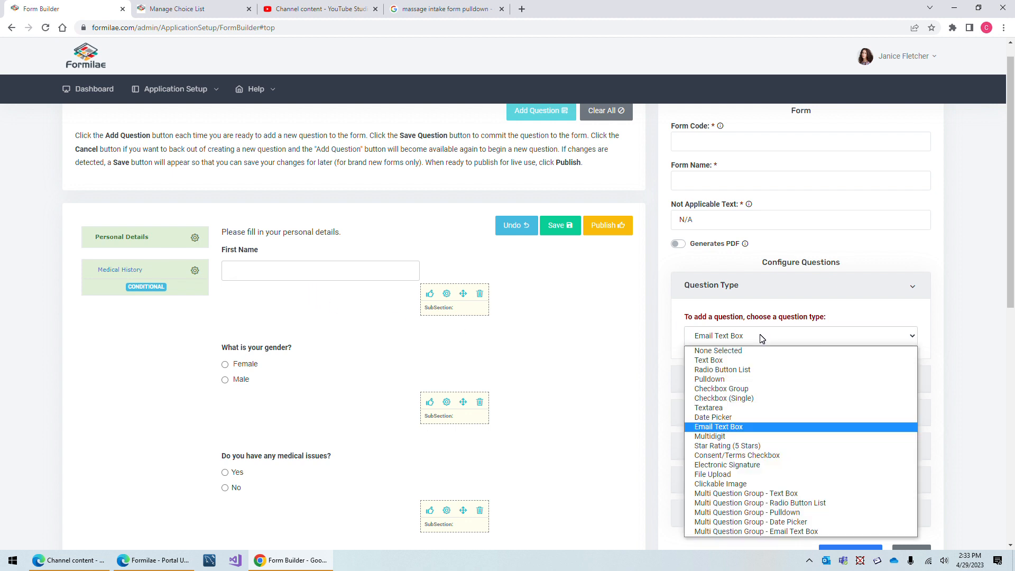
{"action": "left_click", "coordinate": [728, 436]}
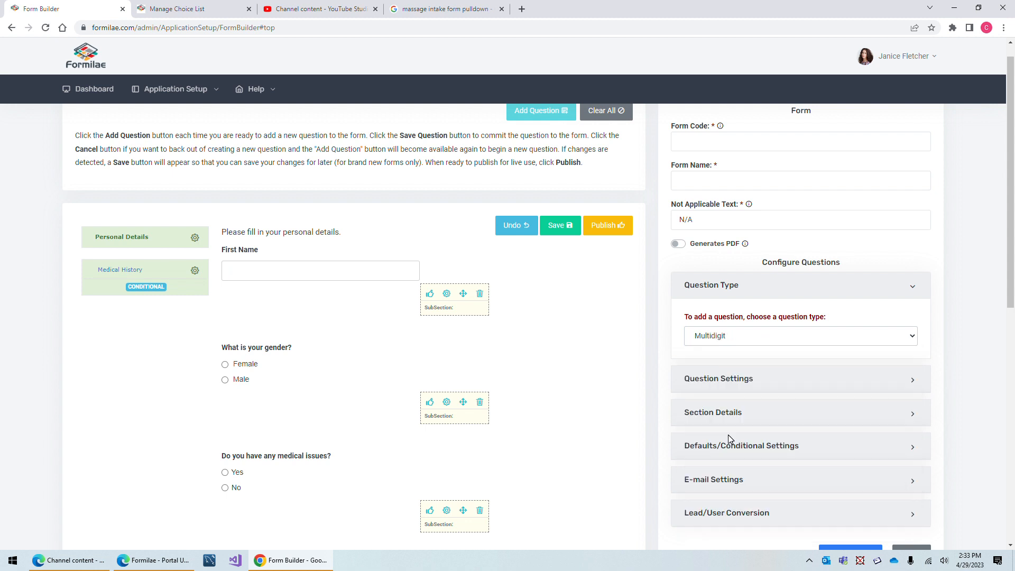
Set the multidigit question's Digit Field Type to Text Box and enter SSN as the question
{"action": "left_click", "coordinate": [733, 380]}
{"action": "left_click", "coordinate": [718, 389]}
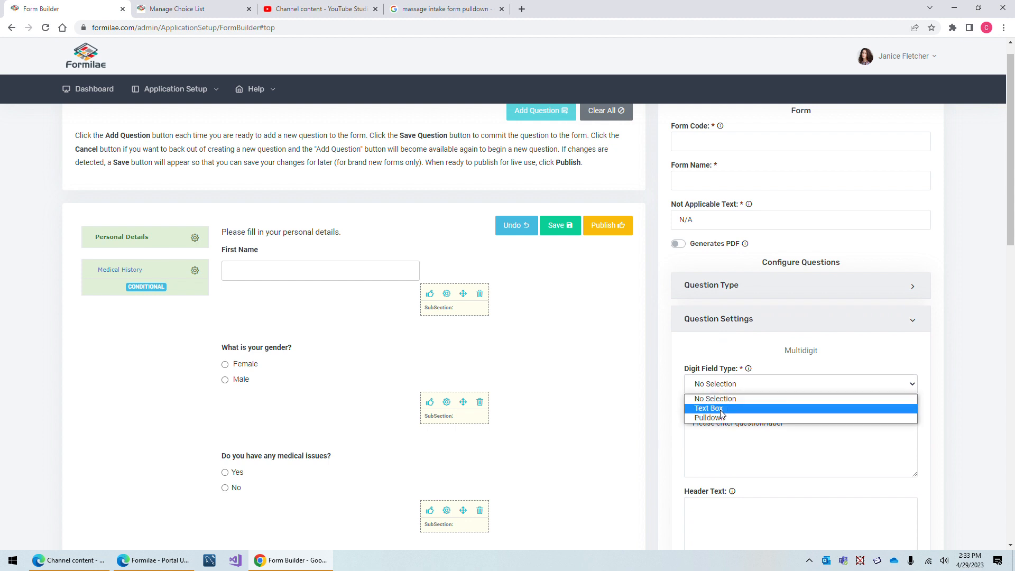
{"action": "left_click", "coordinate": [722, 409]}
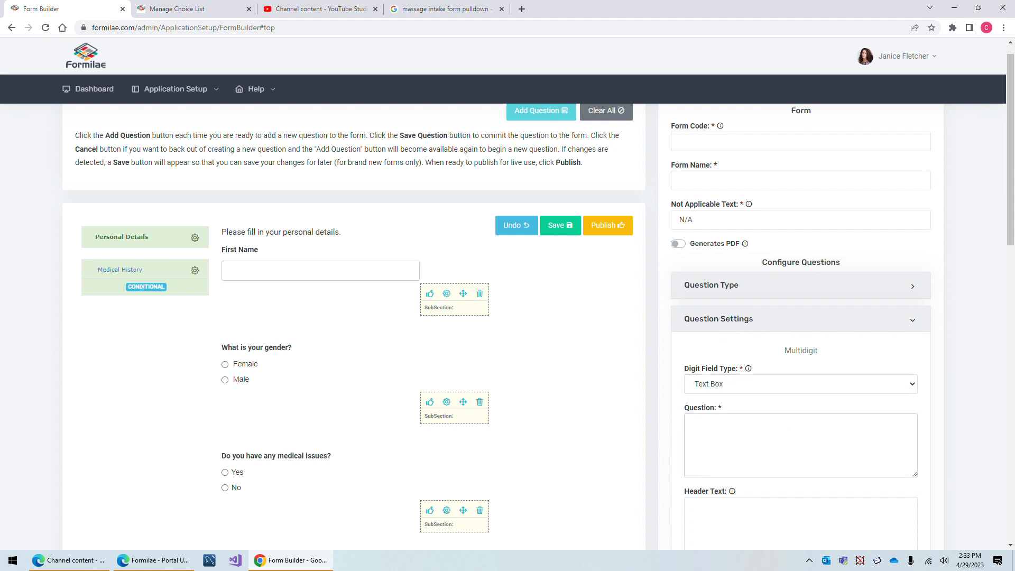
{"action": "type", "text": "Soci"}
{"action": "key", "text": "BackSpace"}
{"action": "key", "text": "BackSpace"}
{"action": "type", "text": "SS"}
Add a first digit with the form label label1 to the digit list
{"action": "scroll", "coordinate": [660, 374], "scroll_direction": "down", "scroll_amount": 10}
{"action": "scroll", "coordinate": [665, 378], "scroll_direction": "down", "scroll_amount": 2}
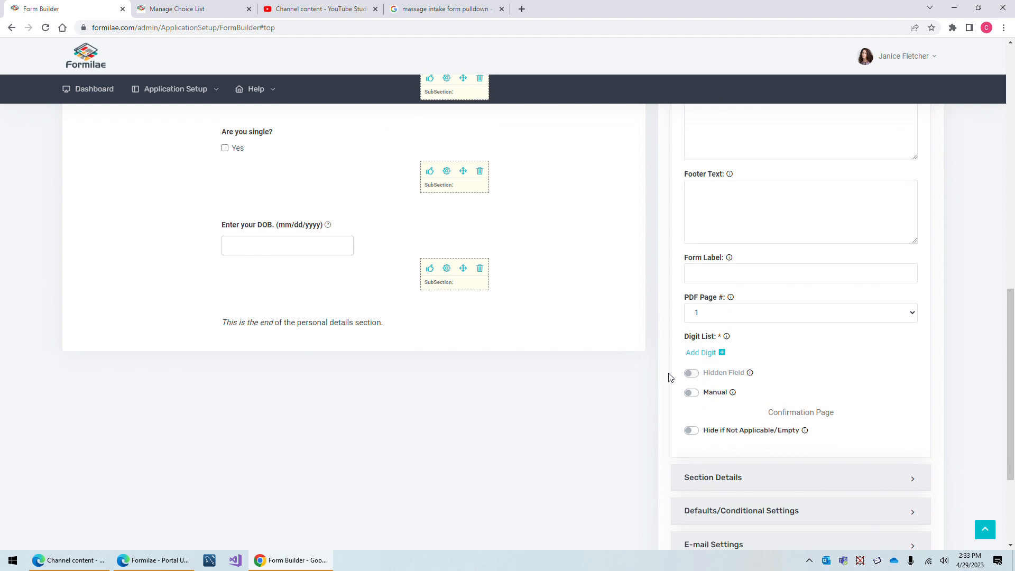
{"action": "left_click", "coordinate": [702, 346]}
{"action": "left_click", "coordinate": [824, 367]}
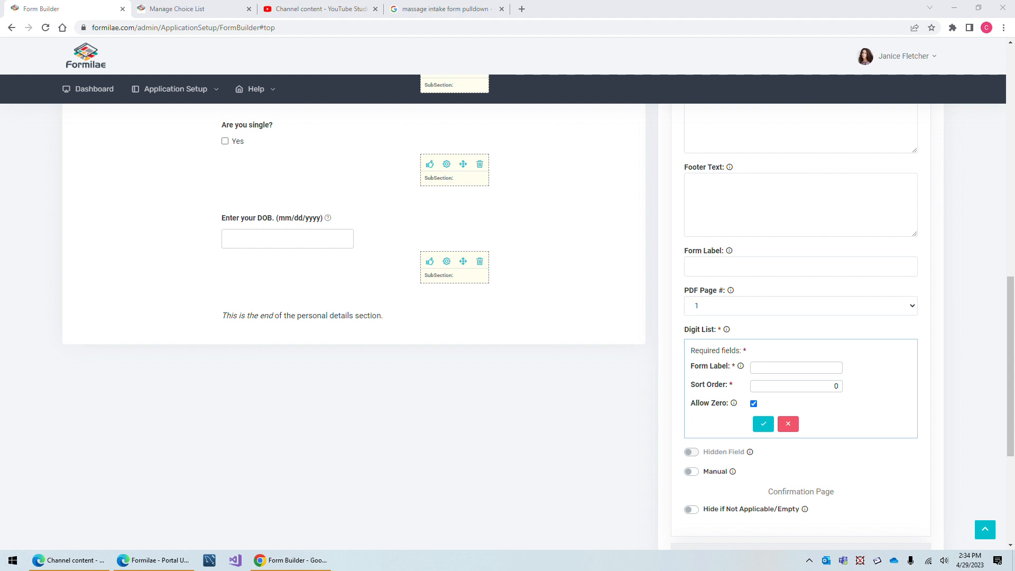
{"action": "left_click", "coordinate": [814, 384]}
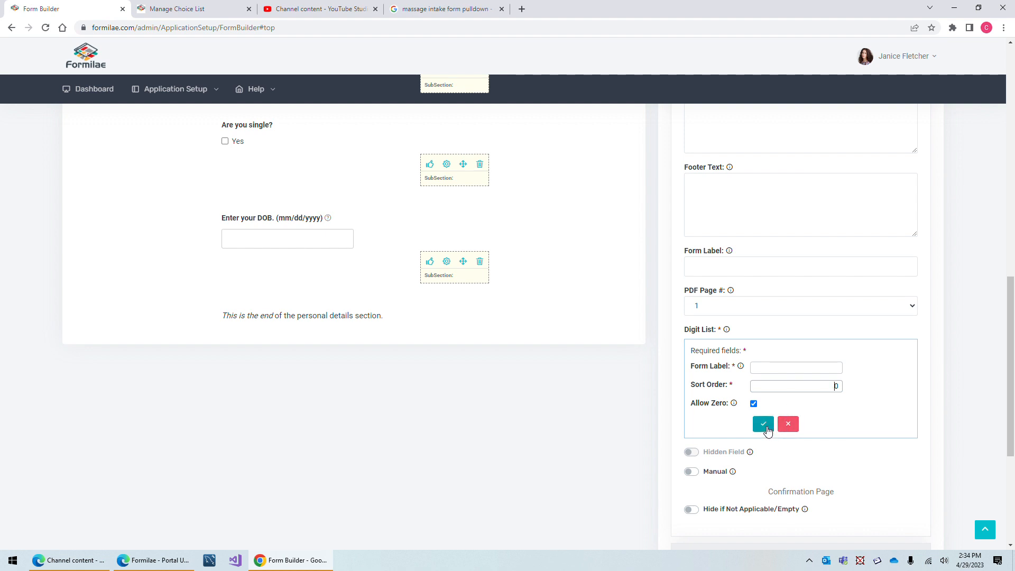
{"action": "left_click", "coordinate": [814, 369]}
{"action": "type", "text": "label1"}
{"action": "left_click", "coordinate": [763, 424]}
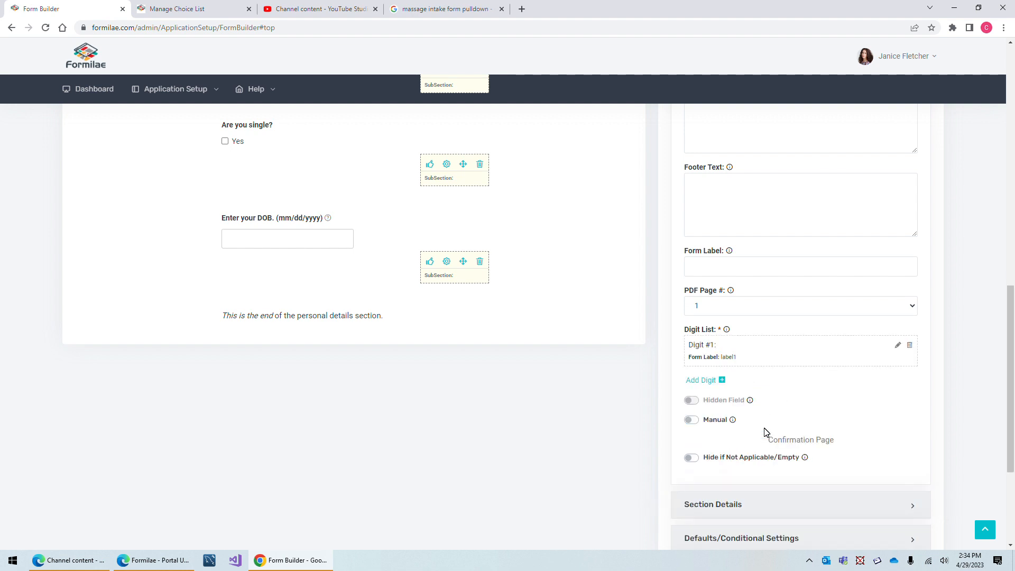
Add a second digit with the form label digit2 and sort order 20 to the digit list
{"action": "left_click", "coordinate": [710, 381]}
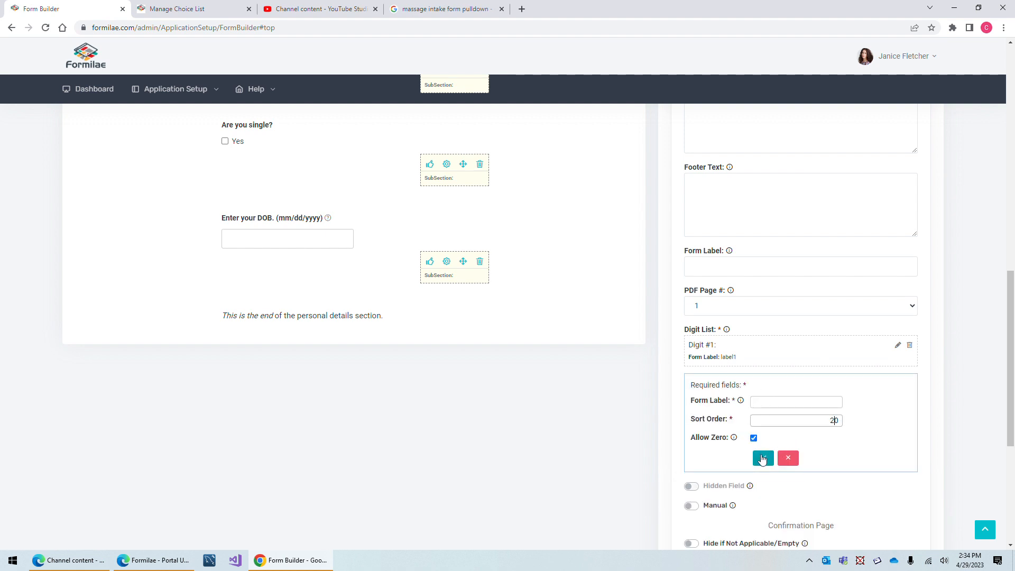
{"action": "key", "text": "shift+Tab"}
{"action": "type", "text": "digit2"}
{"action": "left_click", "coordinate": [765, 458]}
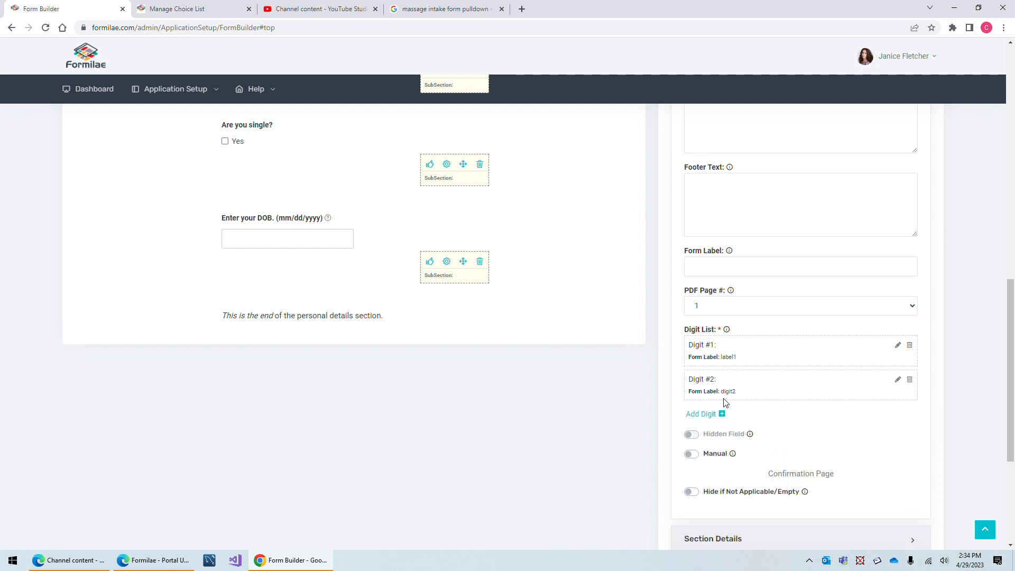
{"action": "left_click_drag", "start_coordinate": [724, 380], "coordinate": [689, 380]}
Assign the SSN question to the Personal Details section
{"action": "scroll", "coordinate": [683, 431], "scroll_direction": "down", "scroll_amount": 2}
{"action": "scroll", "coordinate": [686, 438], "scroll_direction": "down", "scroll_amount": 2}
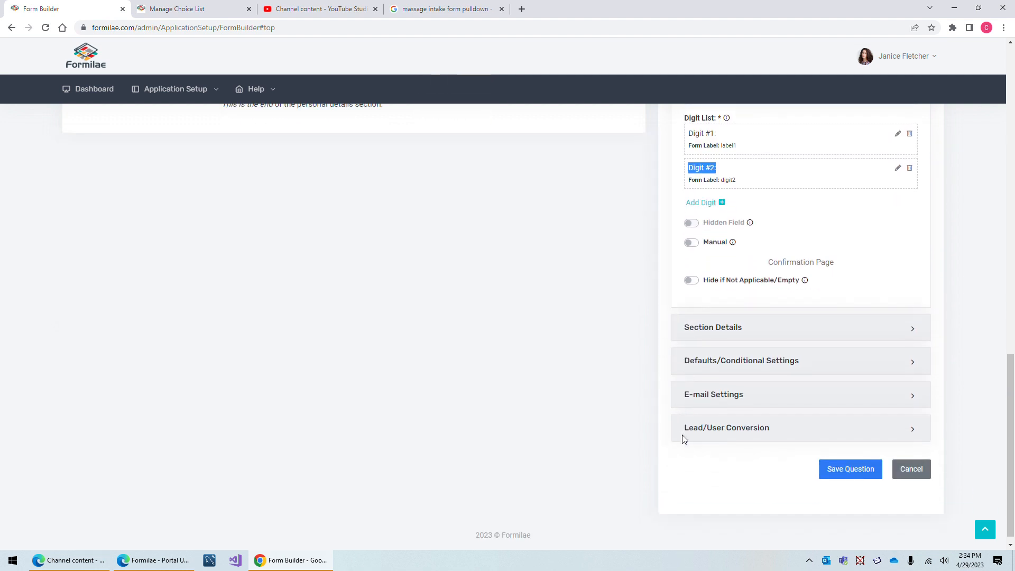
{"action": "left_click", "coordinate": [715, 332]}
{"action": "left_click", "coordinate": [767, 306]}
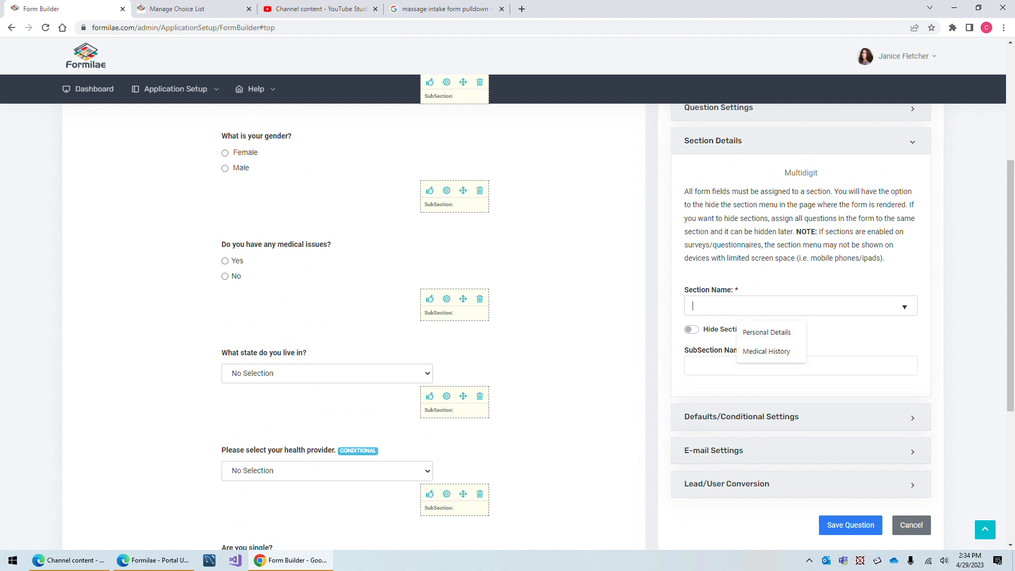
{"action": "left_click", "coordinate": [775, 333]}
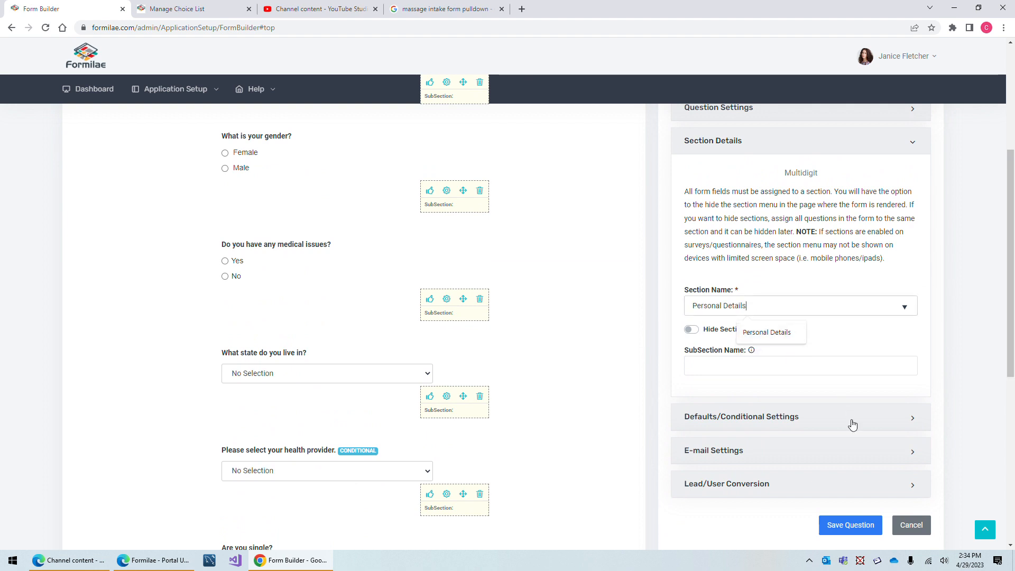
{"action": "scroll", "coordinate": [830, 485], "scroll_direction": "down", "scroll_amount": 7}
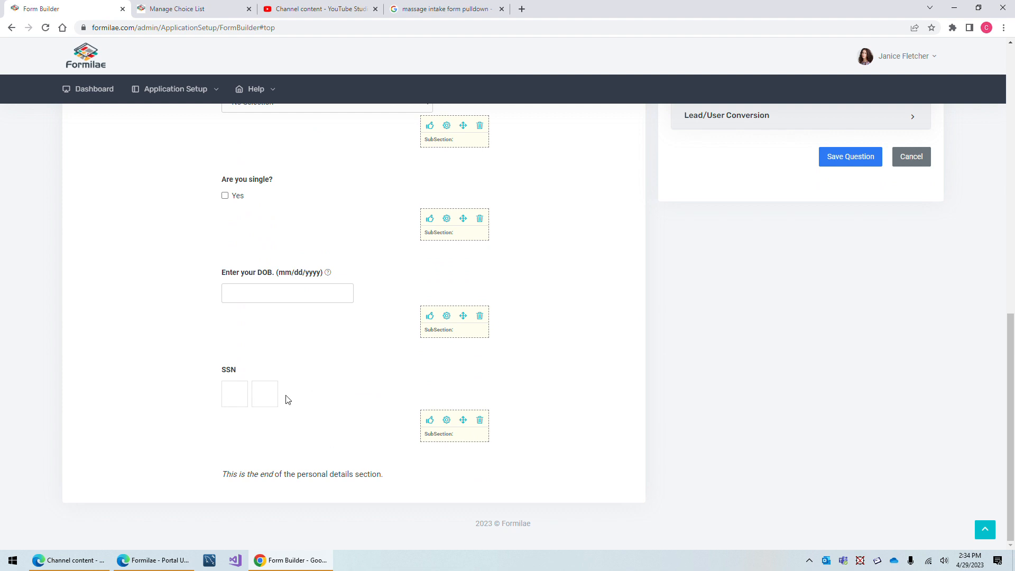
Try out the SSN question in the form preview by entering the digit 2, and cancel the question
{"action": "left_click", "coordinate": [847, 165]}
{"action": "type", "text": "2"}
{"action": "left_click", "coordinate": [908, 156]}
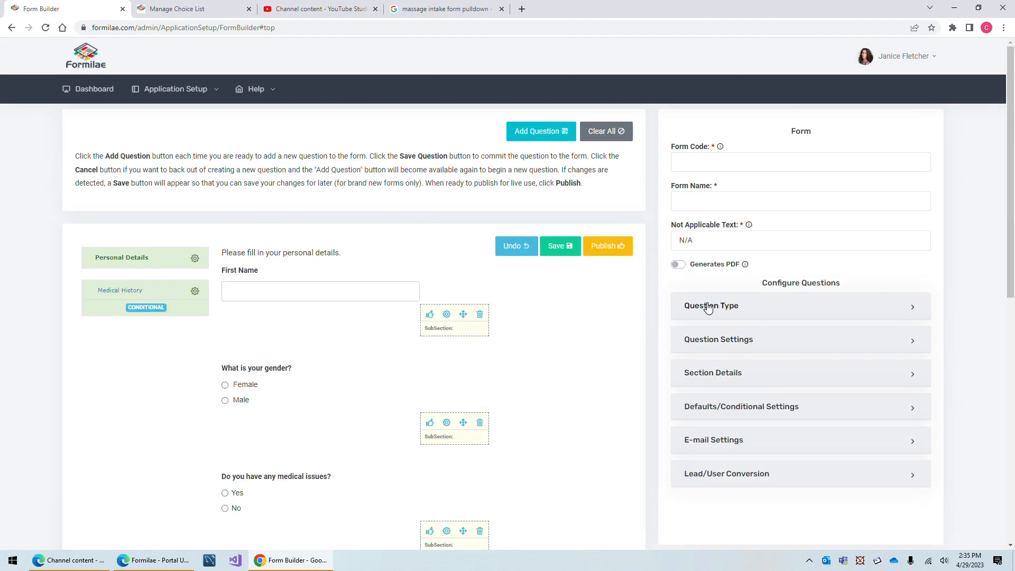
Start a Star Rating (5 Stars) question with Please rate us as its text
{"action": "left_click", "coordinate": [711, 306]}
{"action": "scroll", "coordinate": [725, 262], "scroll_direction": "down", "scroll_amount": 2}
{"action": "left_click", "coordinate": [726, 250]}
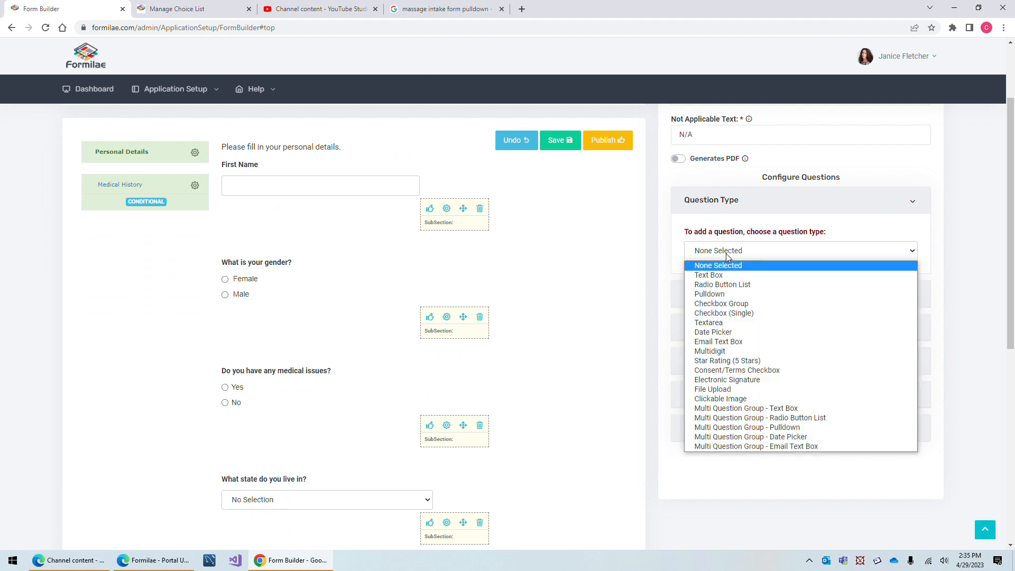
{"action": "left_click", "coordinate": [745, 361]}
{"action": "left_click", "coordinate": [791, 294]}
{"action": "left_click", "coordinate": [693, 299]}
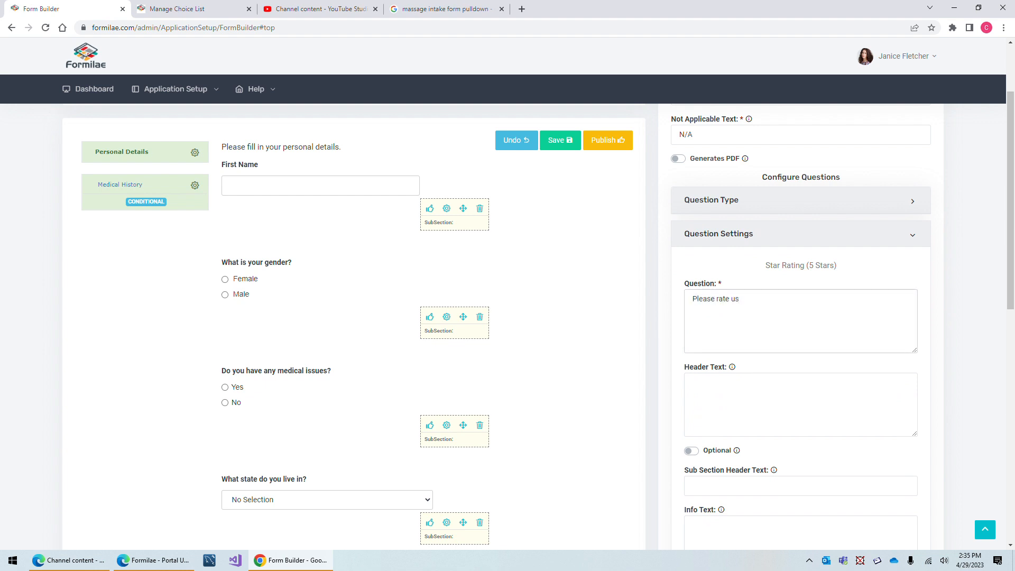
Assign the star rating question to a new section named Comments and save the question
{"action": "scroll", "coordinate": [743, 344], "scroll_direction": "down", "scroll_amount": 10}
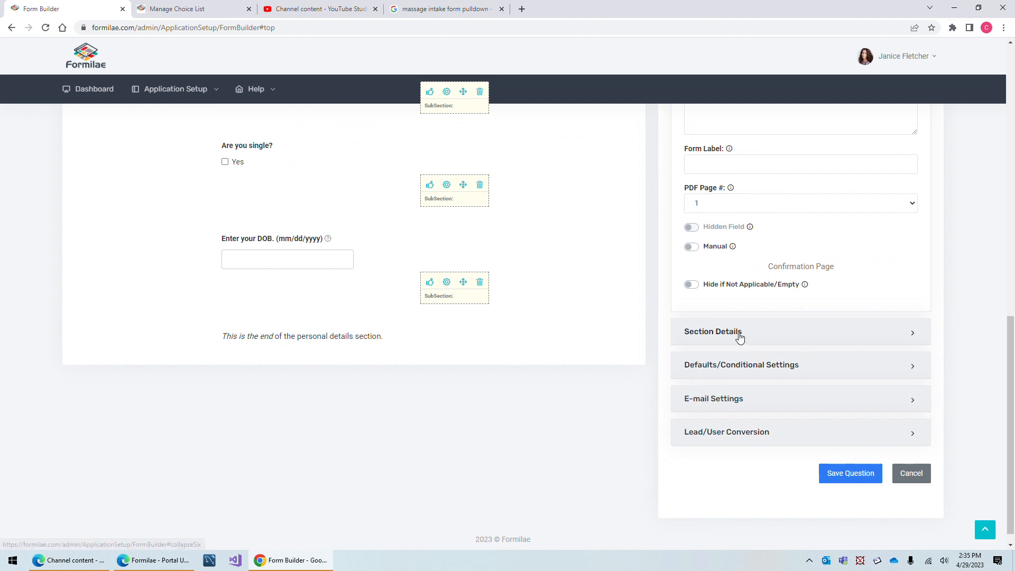
{"action": "left_click", "coordinate": [739, 332]}
{"action": "left_click", "coordinate": [745, 306]}
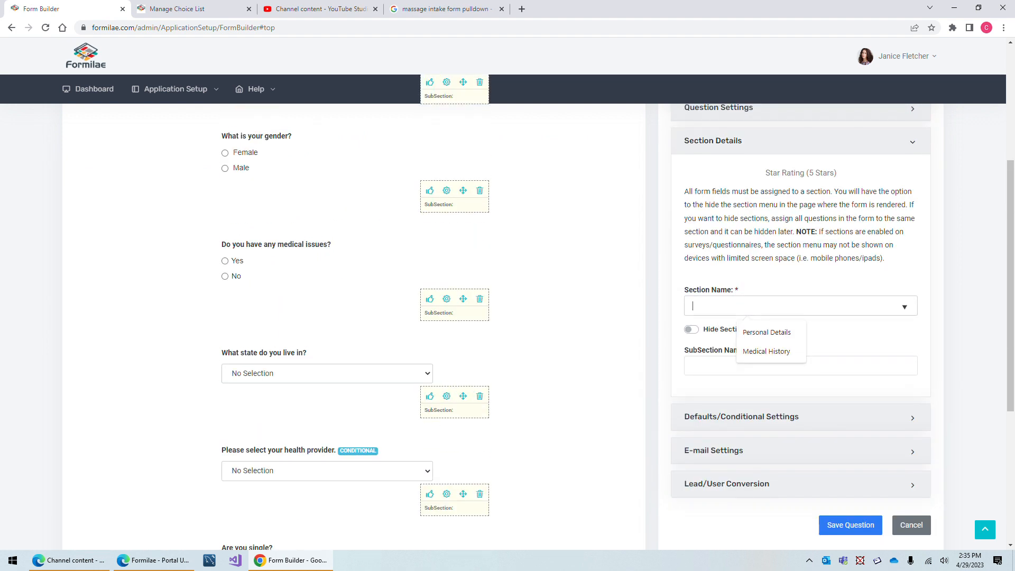
{"action": "type", "text": "Comments"}
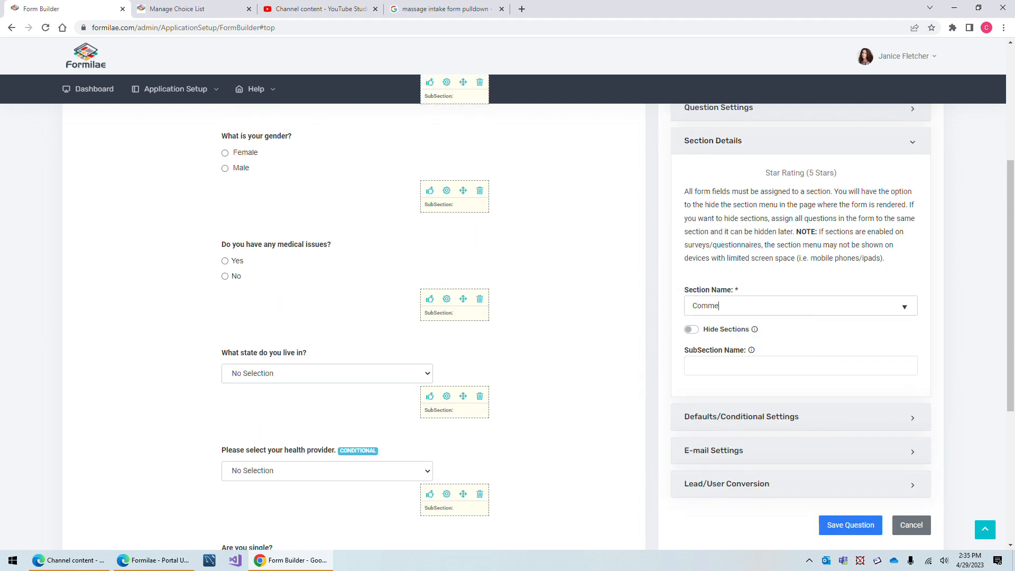
{"action": "left_click", "coordinate": [847, 526]}
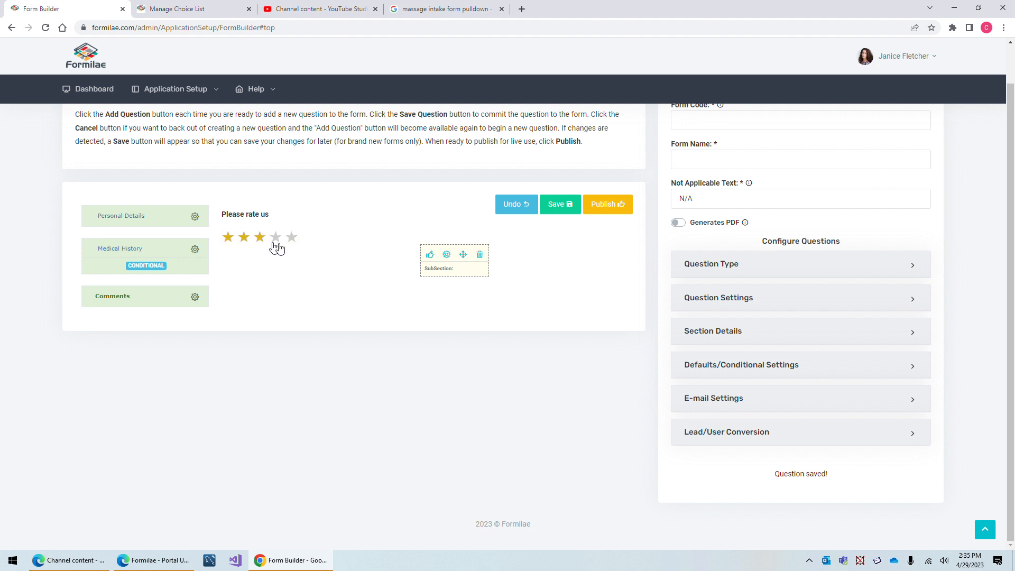
Start a Consent/Terms Checkbox question and clear the placeholder in its Consent Text Label
{"action": "left_click", "coordinate": [726, 267]}
{"action": "left_click", "coordinate": [723, 314]}
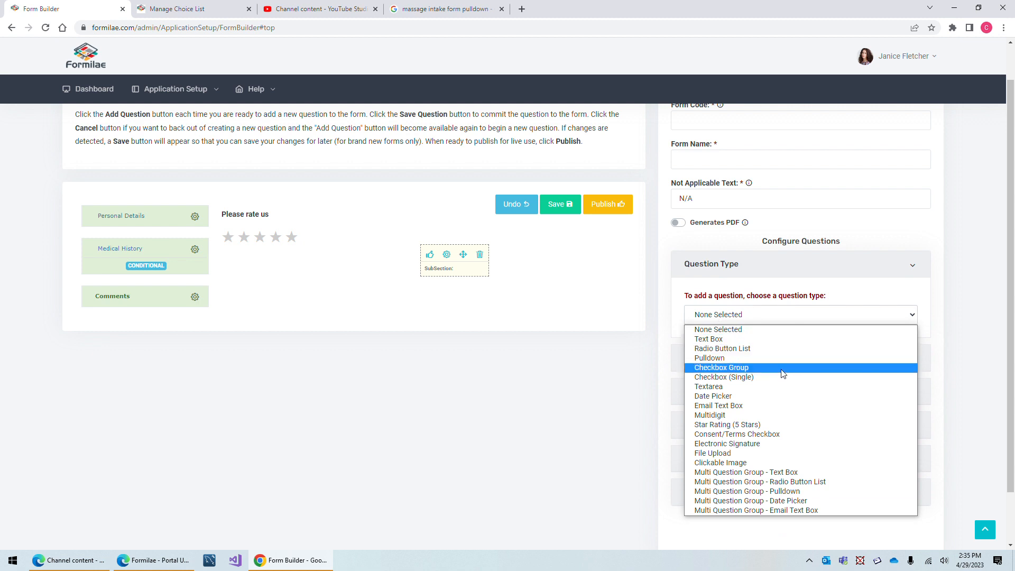
{"action": "left_click", "coordinate": [759, 435]}
{"action": "left_click", "coordinate": [730, 358]}
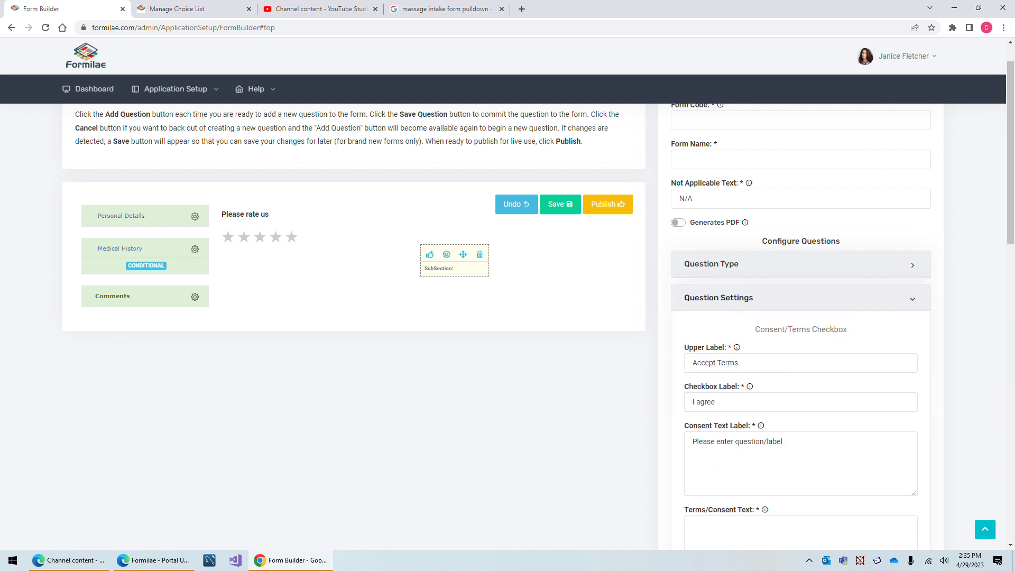
{"action": "scroll", "coordinate": [529, 317], "scroll_direction": "down", "scroll_amount": 2}
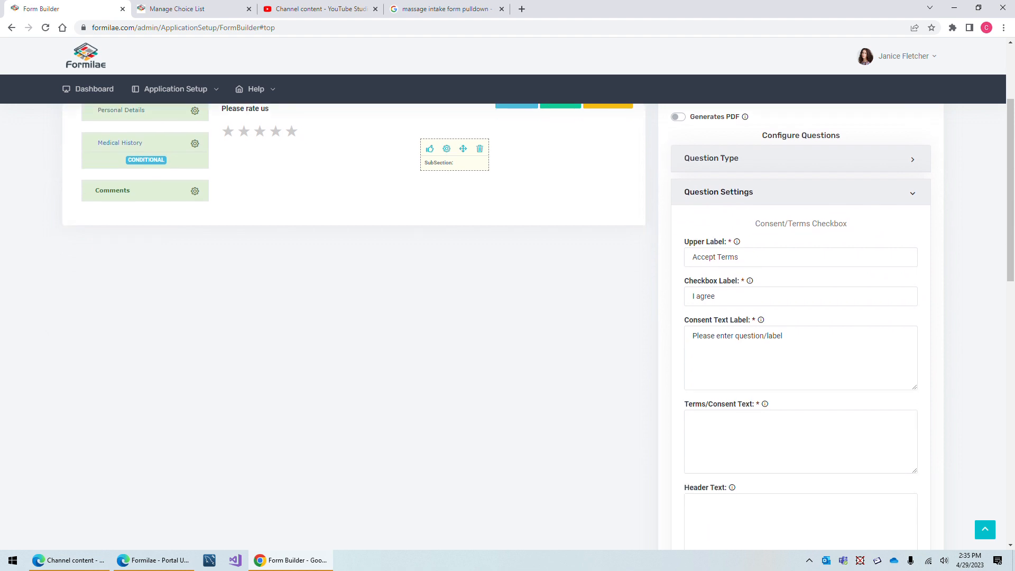
{"action": "left_click", "coordinate": [738, 336]}
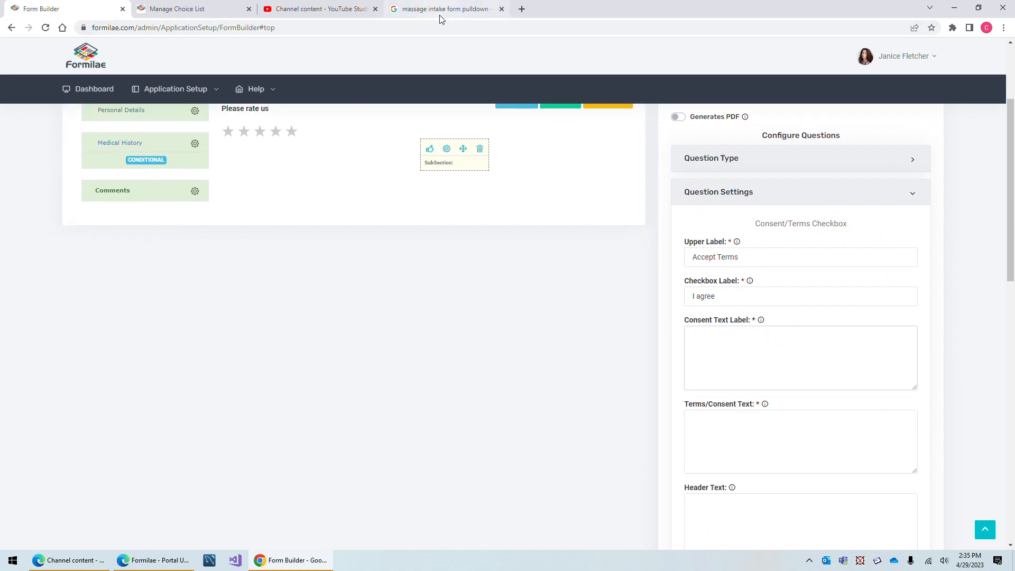
Open the Lorem Ipsum site in a new browser tab and copy the opening sentences of the Why do we use it? passage
{"action": "left_click", "coordinate": [522, 9]}
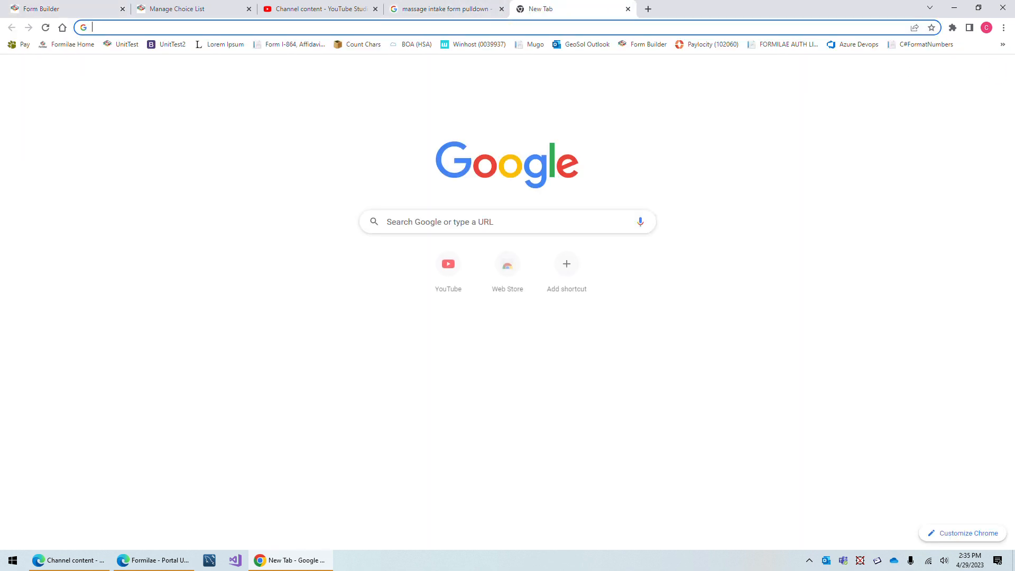
{"action": "left_click", "coordinate": [222, 45]}
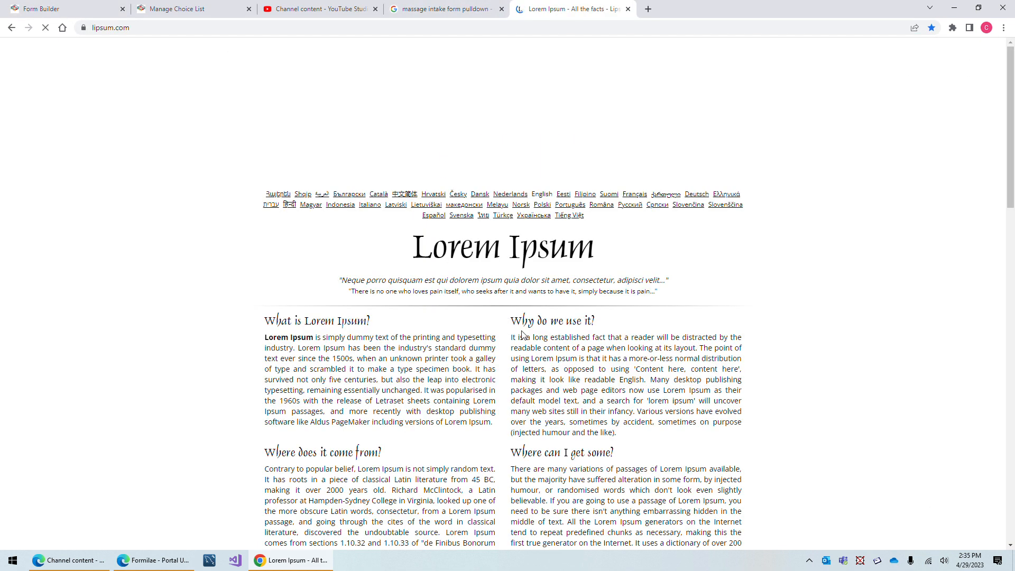
{"action": "left_click_drag", "start_coordinate": [511, 337], "coordinate": [637, 412]}
{"action": "key", "text": "ctrl+c"}
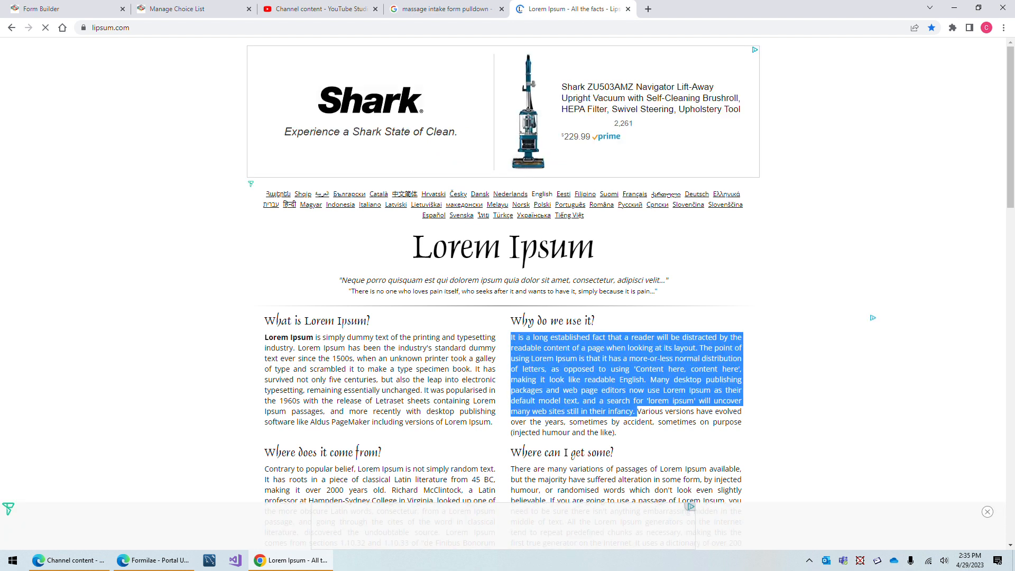
Return to the form builder, paste the copied passage into the Consent Text Label, and check that field's help description
{"action": "left_click", "coordinate": [51, 12]}
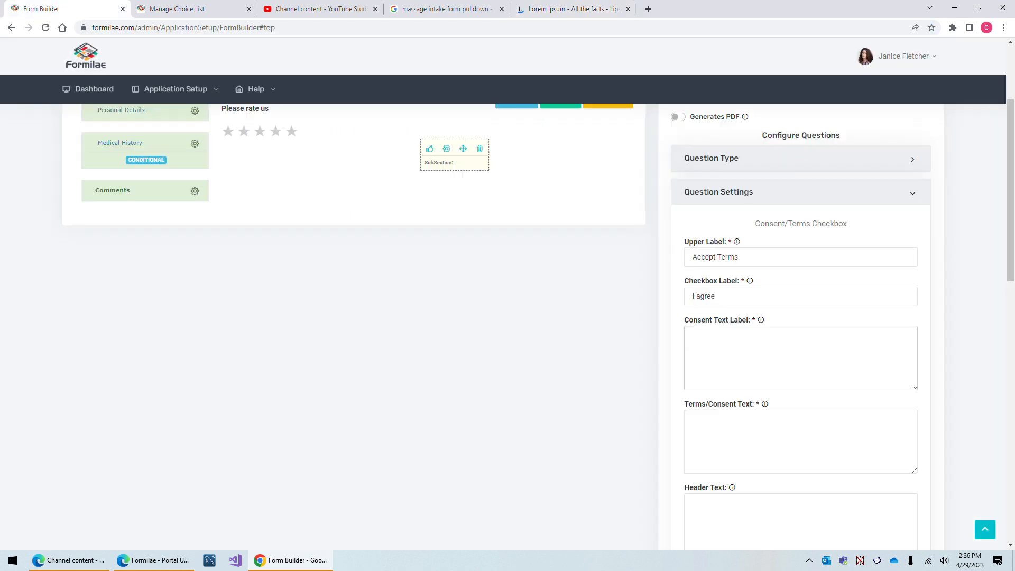
{"action": "key", "text": "ctrl+v"}
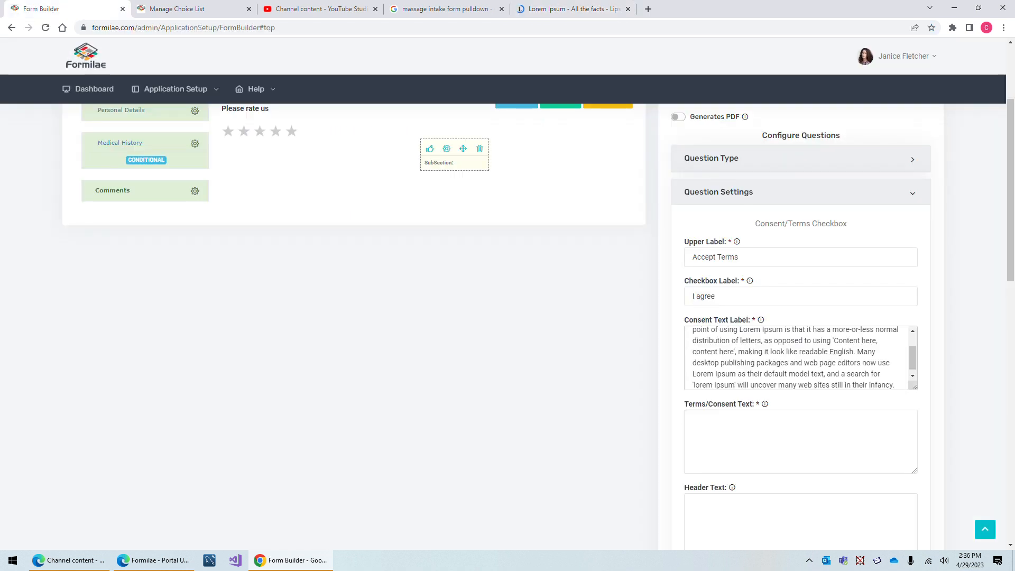
{"action": "left_click", "coordinate": [693, 420]}
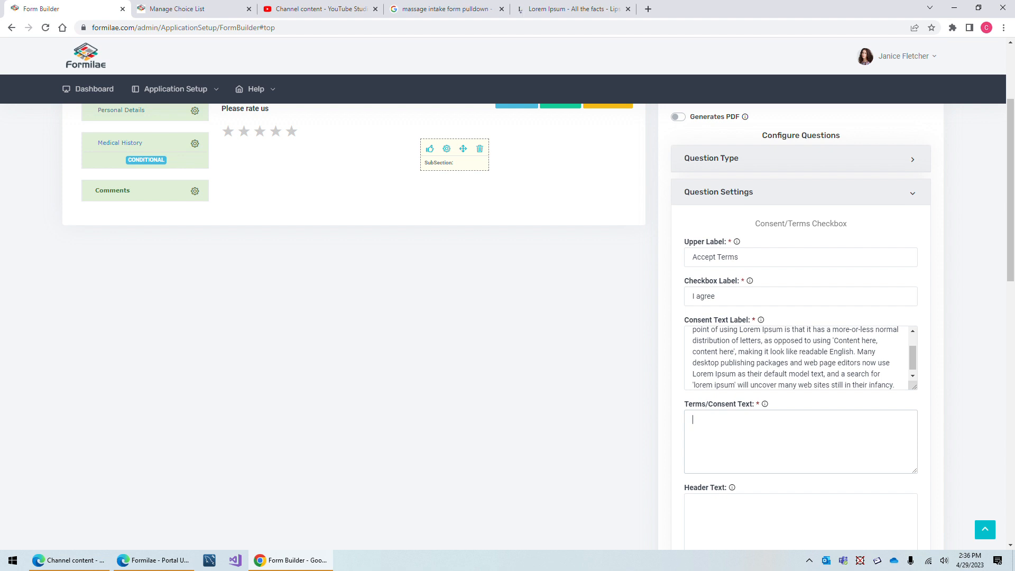
{"action": "left_click", "coordinate": [739, 363]}
{"action": "mouse_move", "coordinate": [762, 322]}
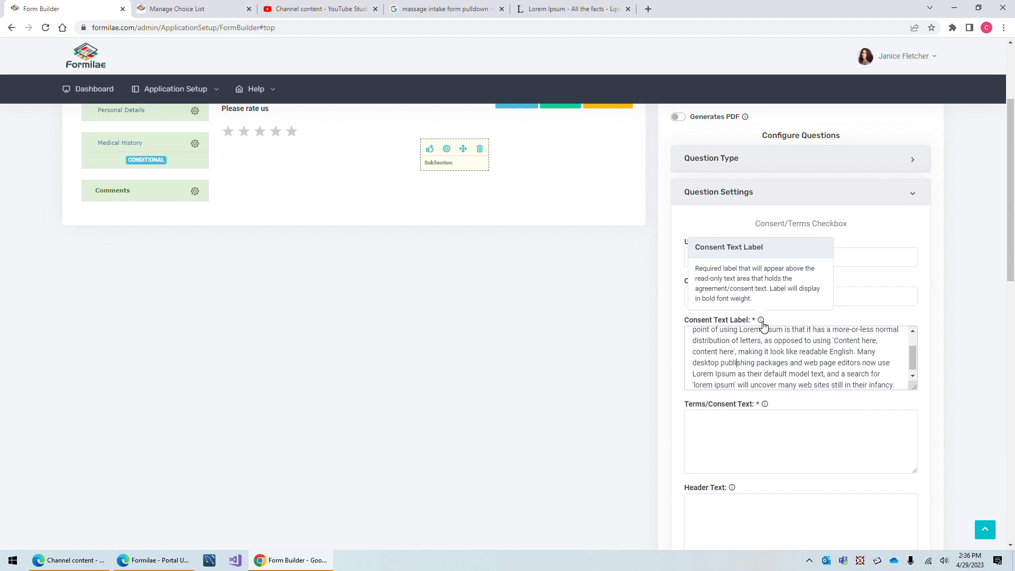
Replace the Consent Text Label with Please agree to the terms & conditions. and move the Lorem Ipsum passage into the Terms/Consent Text
{"action": "key", "text": "ctrl+a"}
{"action": "key", "text": "ctrl+c"}
{"action": "key", "text": "BackSpace"}
{"action": "type", "text": "Please"}
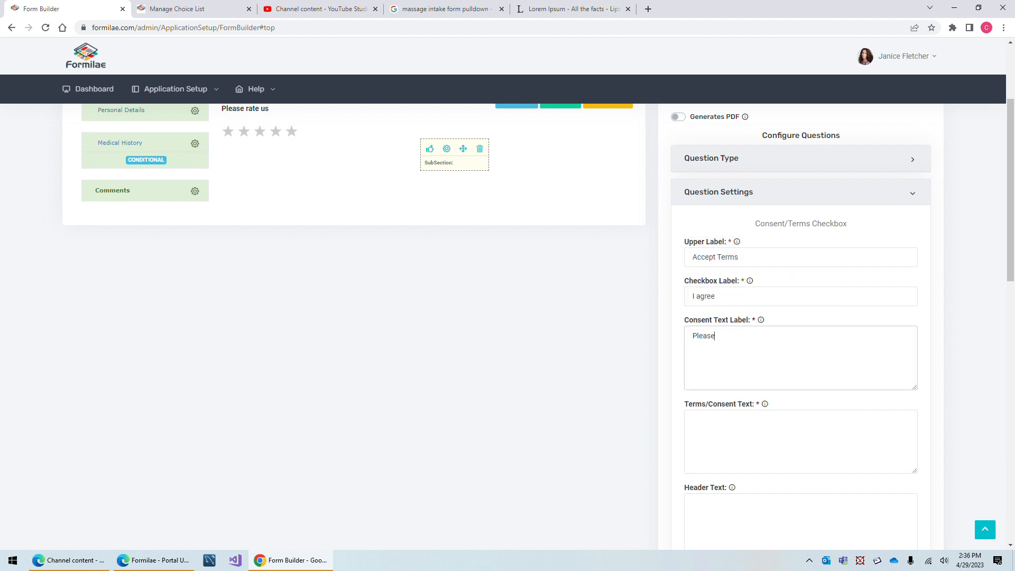
{"action": "type", "text": " agree to the terms & conditions."}
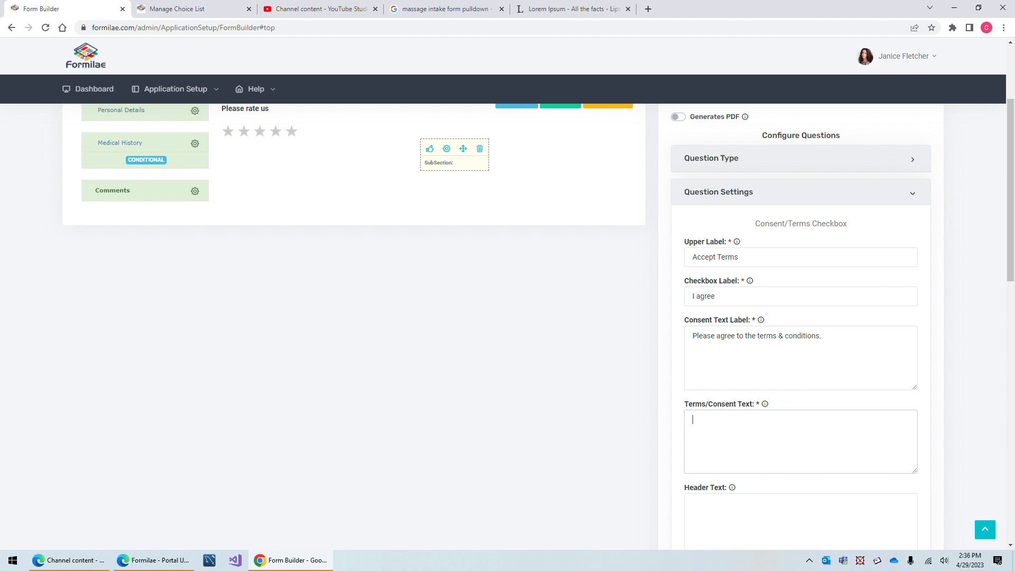
{"action": "key", "text": "ctrl+v"}
Assign the consent checkbox question to a new section named Terms and save the question
{"action": "scroll", "coordinate": [801, 317], "scroll_direction": "down", "scroll_amount": 9}
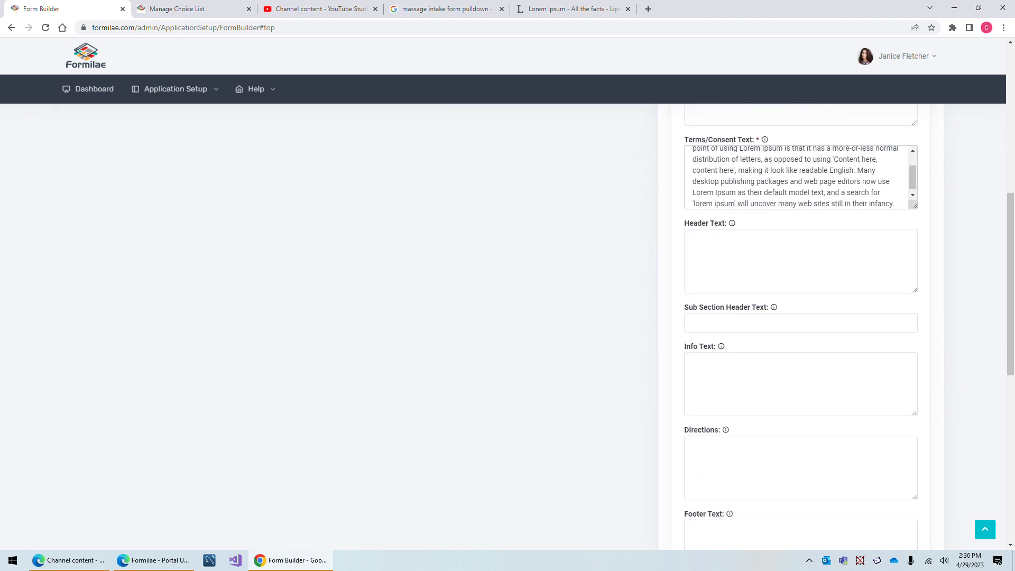
{"action": "scroll", "coordinate": [732, 407], "scroll_direction": "down", "scroll_amount": 4}
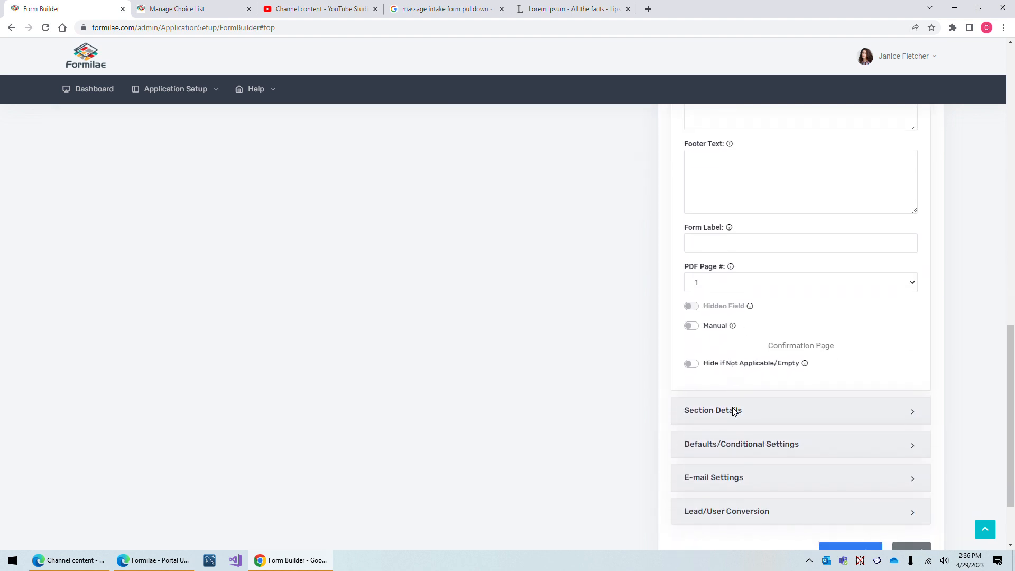
{"action": "left_click", "coordinate": [737, 359]}
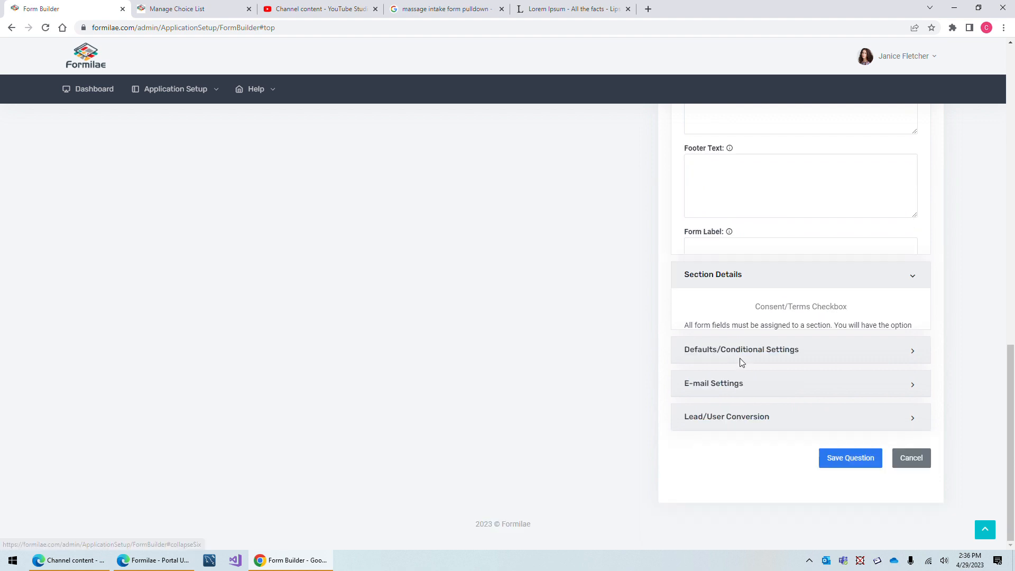
{"action": "left_click", "coordinate": [748, 396]}
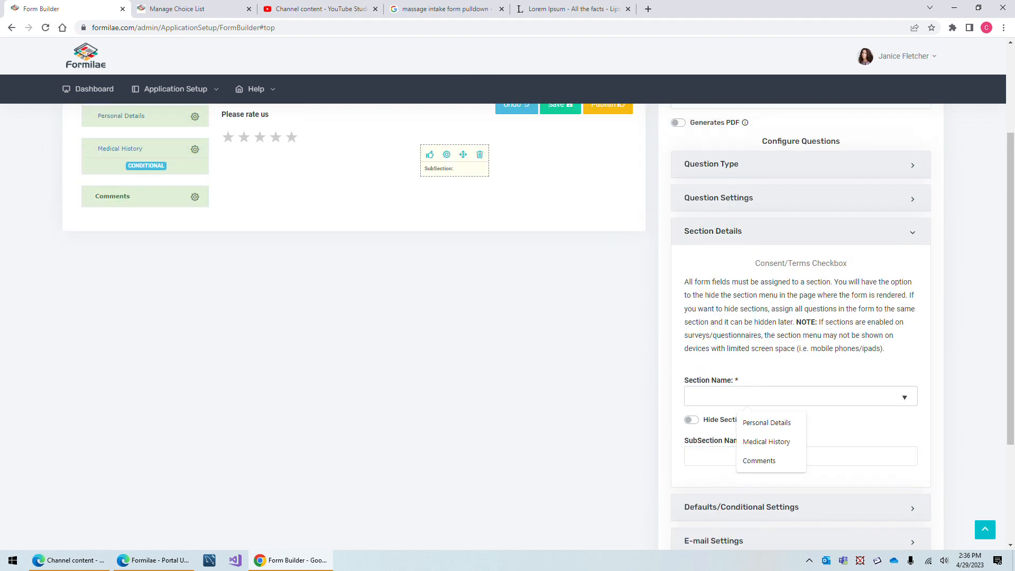
{"action": "type", "text": "Terms"}
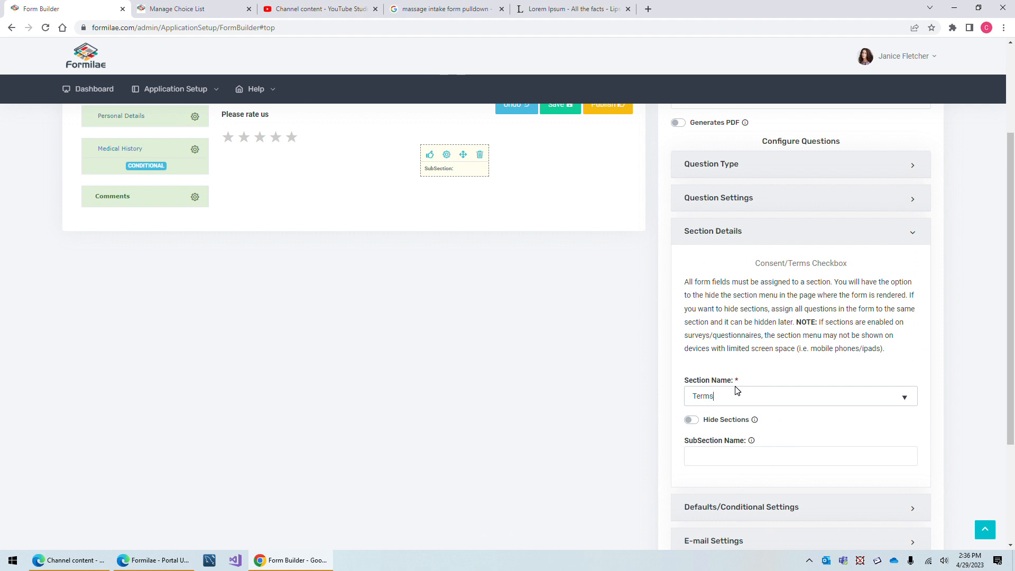
{"action": "scroll", "coordinate": [735, 370], "scroll_direction": "down", "scroll_amount": 3}
{"action": "left_click", "coordinate": [841, 459]}
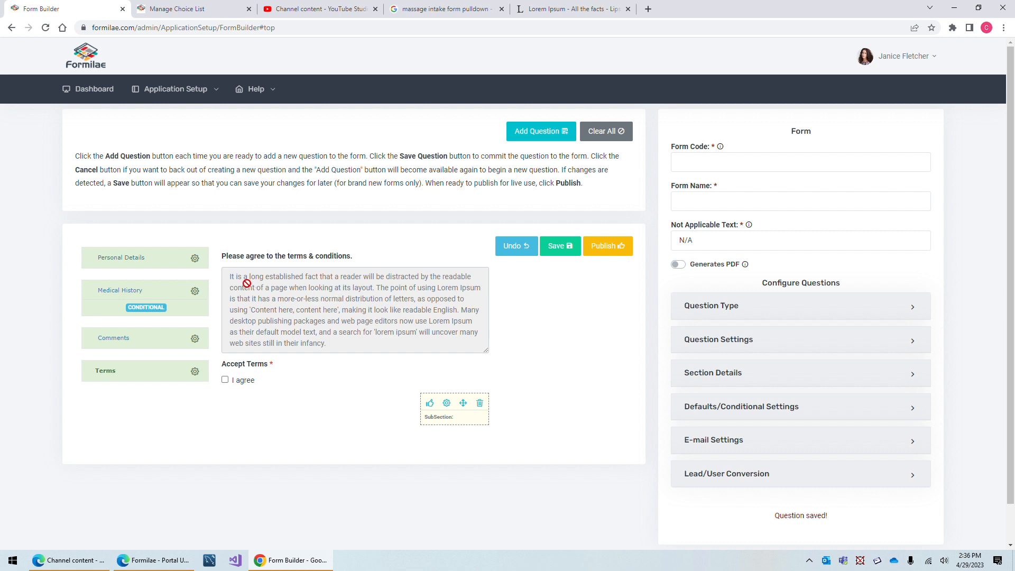
Examine the consent question in the form preview, review its Upper Label and Checkbox Label settings, and close them without changes
{"action": "right_click", "coordinate": [347, 300]}
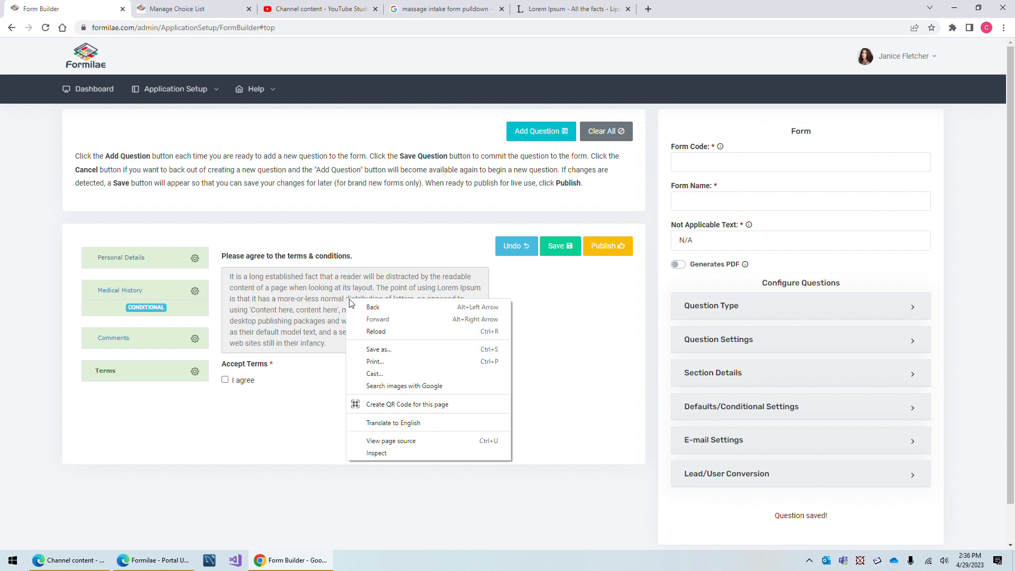
{"action": "left_click", "coordinate": [324, 300]}
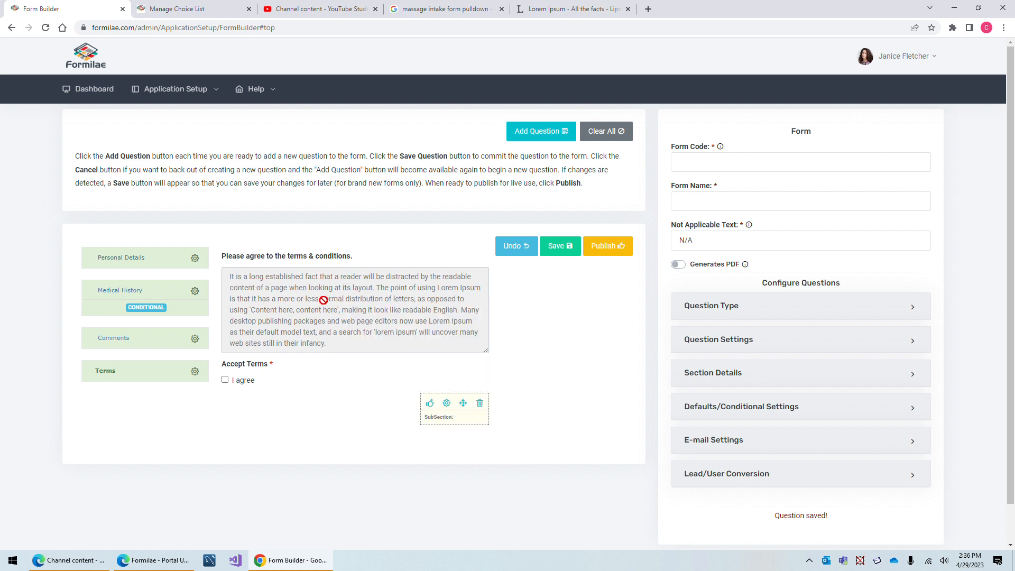
{"action": "left_click", "coordinate": [225, 381]}
{"action": "left_click", "coordinate": [447, 403]}
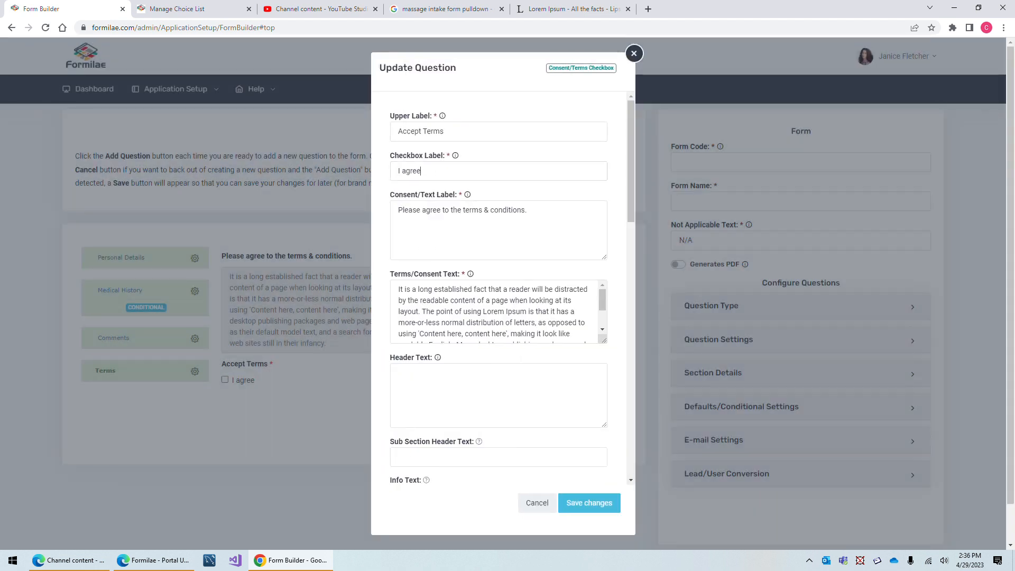
{"action": "left_click_drag", "start_coordinate": [422, 171], "coordinate": [377, 177]}
{"action": "left_click_drag", "start_coordinate": [450, 132], "coordinate": [384, 133]}
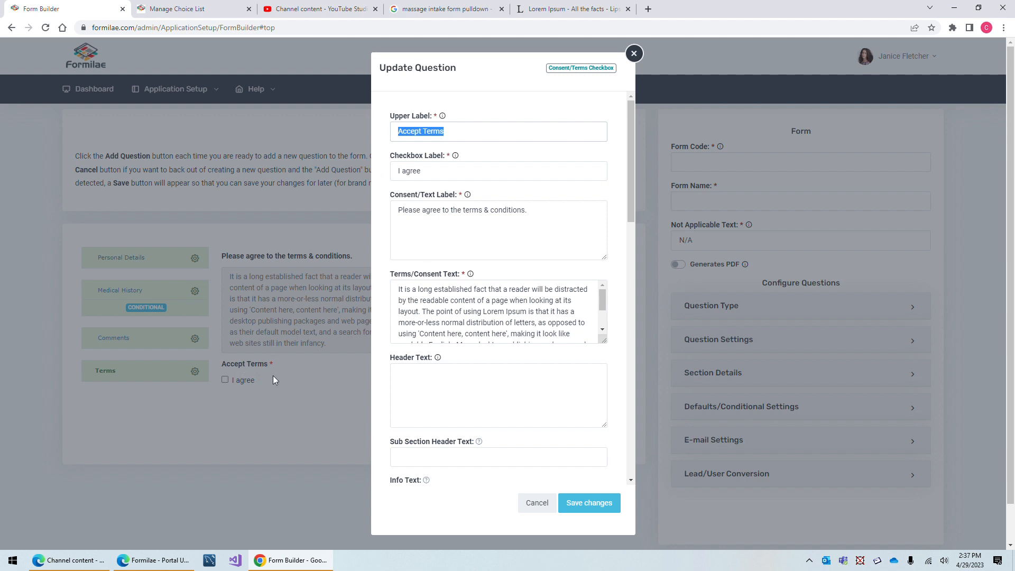
{"action": "left_click", "coordinate": [540, 504]}
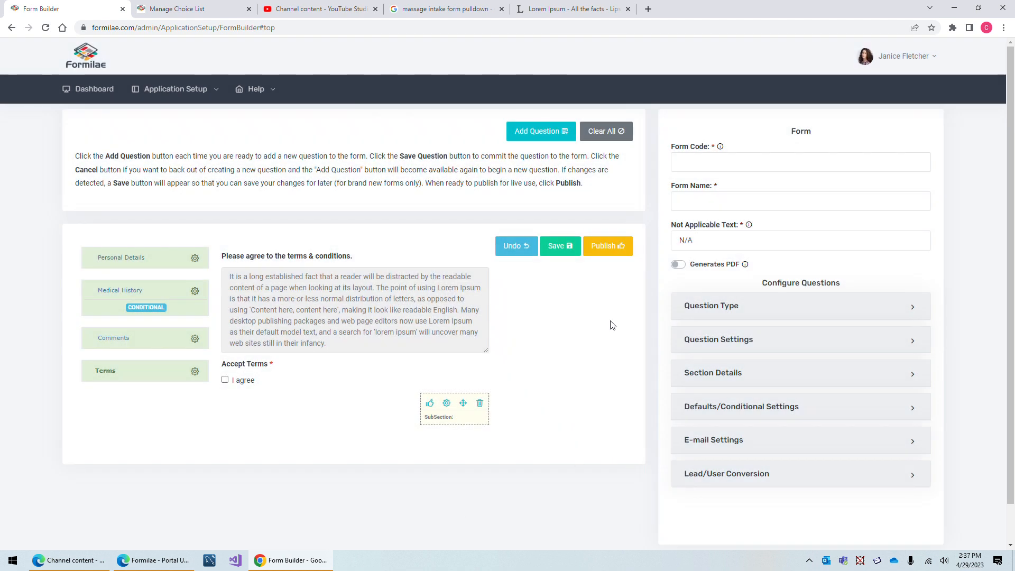
Start a File Upload question with Please upload your driver's license as its text
{"action": "left_click", "coordinate": [740, 309]}
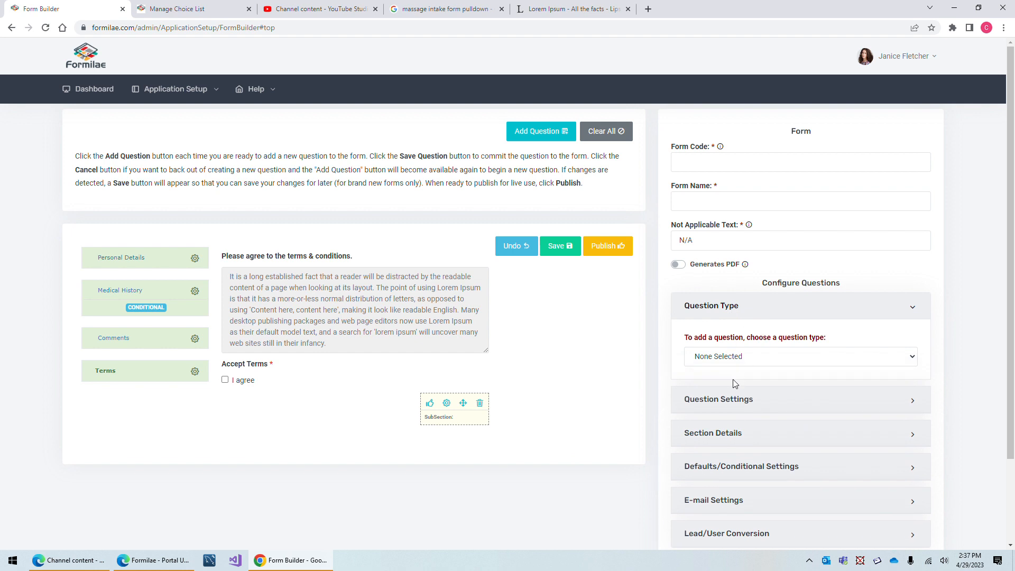
{"action": "left_click", "coordinate": [735, 356]}
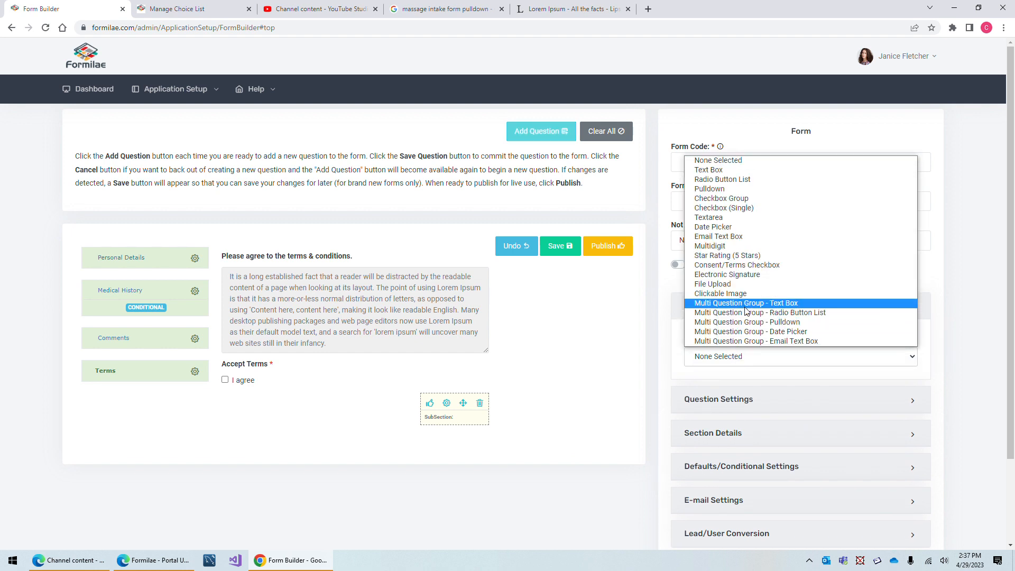
{"action": "left_click", "coordinate": [739, 275]}
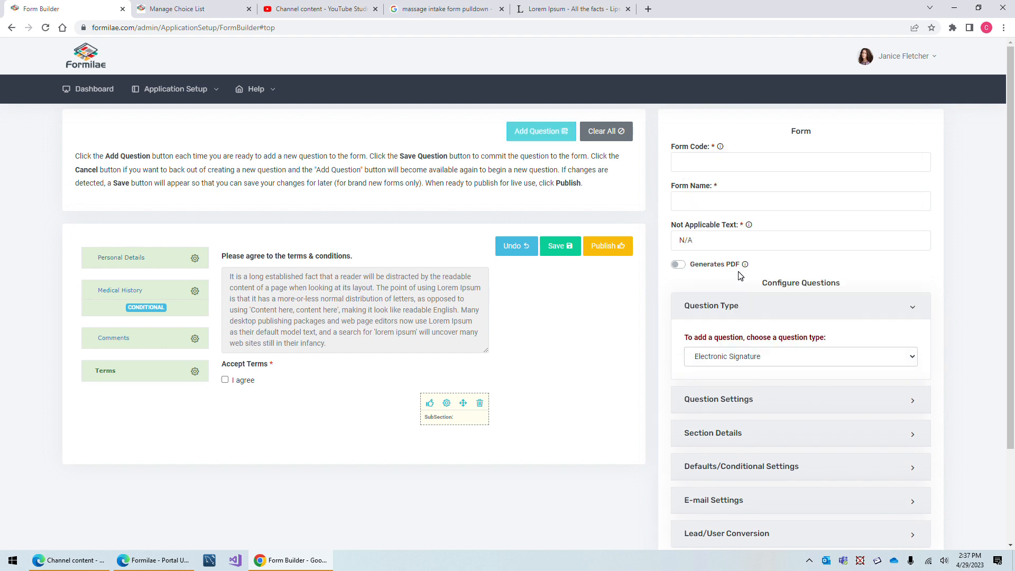
{"action": "left_click", "coordinate": [743, 358]}
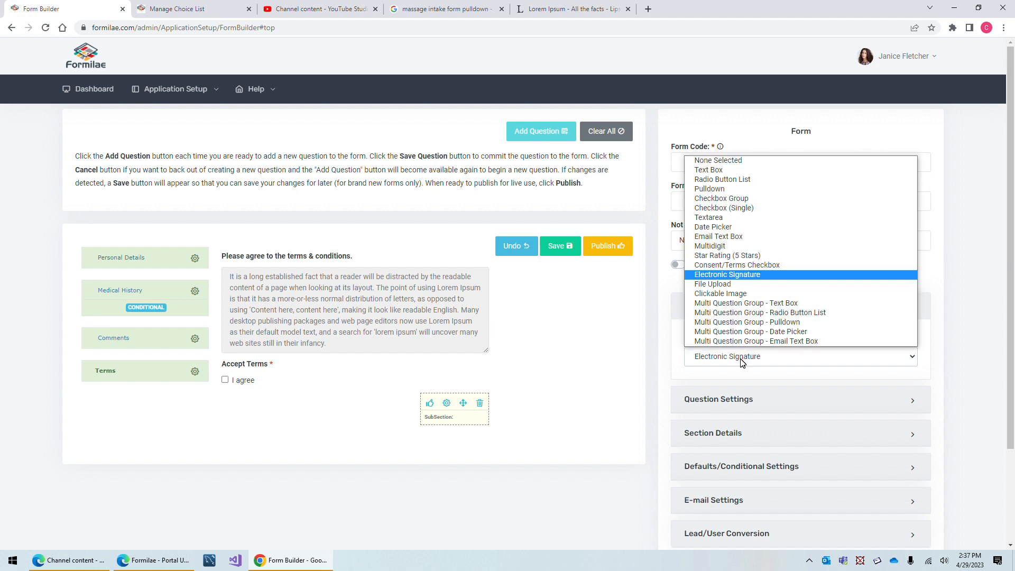
{"action": "left_click", "coordinate": [746, 285]}
{"action": "left_click", "coordinate": [718, 400]}
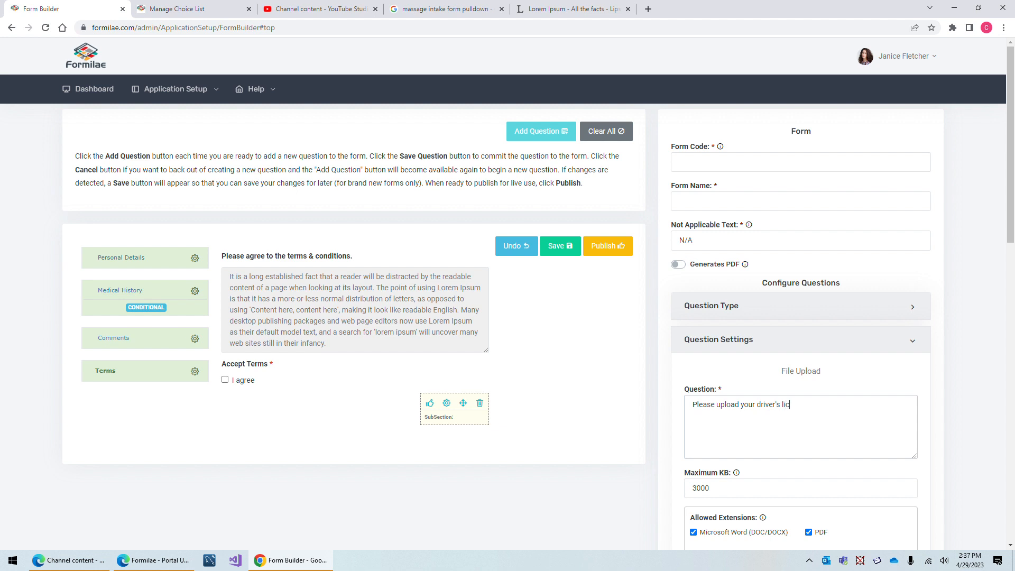
{"action": "scroll", "coordinate": [736, 364], "scroll_direction": "down", "scroll_amount": 4}
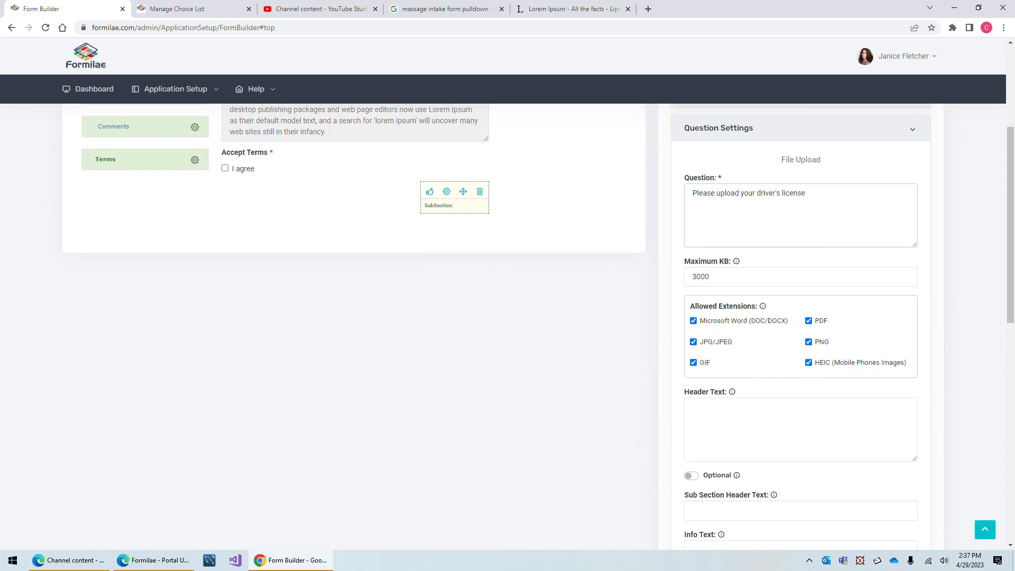
{"action": "key", "text": "Tab"}
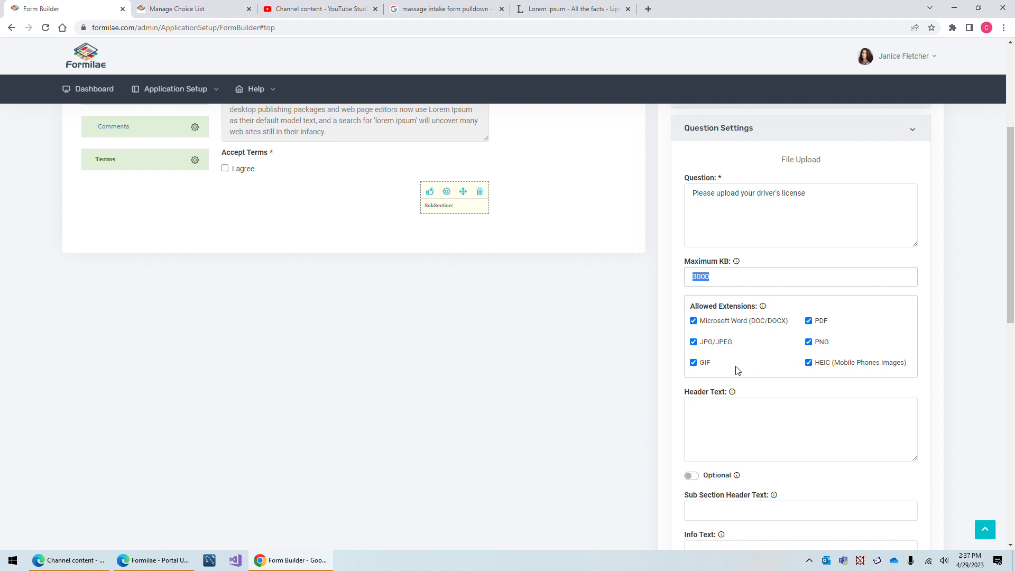
Set the file upload question's Info Text to You can scan a copy and upload it here
{"action": "scroll", "coordinate": [730, 429], "scroll_direction": "down", "scroll_amount": 10}
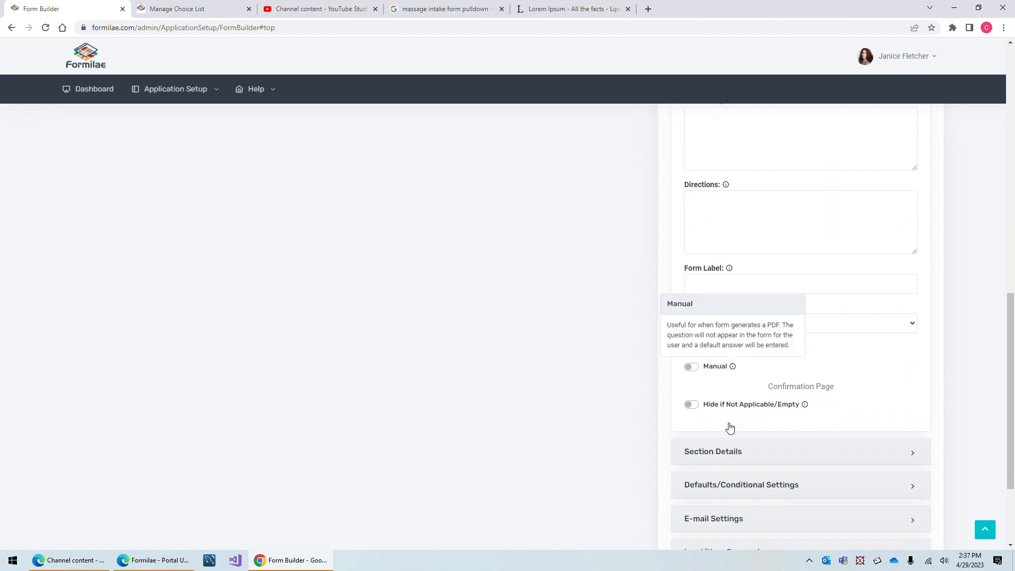
{"action": "scroll", "coordinate": [730, 429], "scroll_direction": "down", "scroll_amount": 1}
{"action": "scroll", "coordinate": [734, 288], "scroll_direction": "up", "scroll_amount": 1}
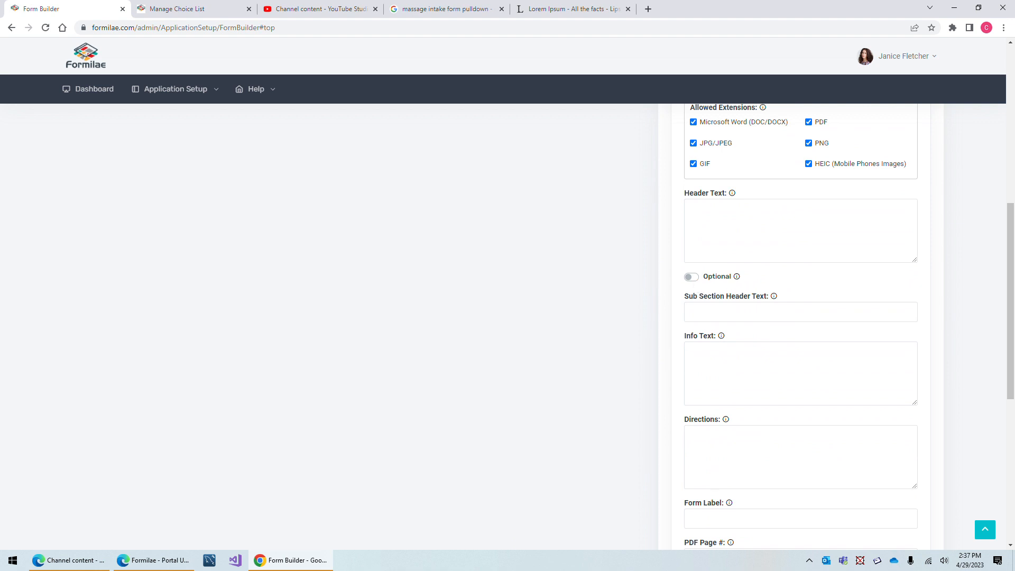
{"action": "left_click", "coordinate": [693, 208]}
{"action": "left_click", "coordinate": [693, 352]}
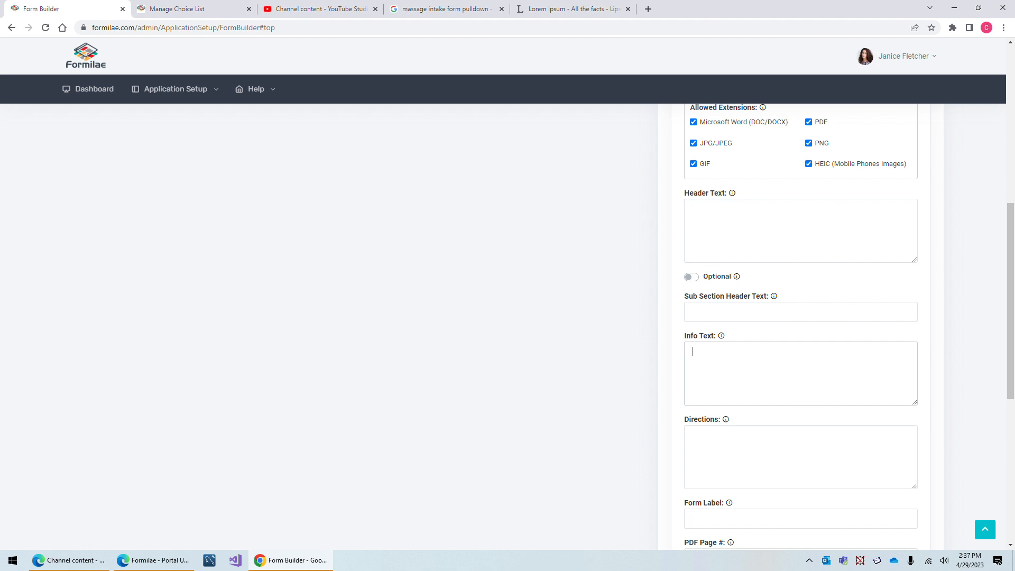
{"action": "type", "text": "You can scan a copy and upload it here."}
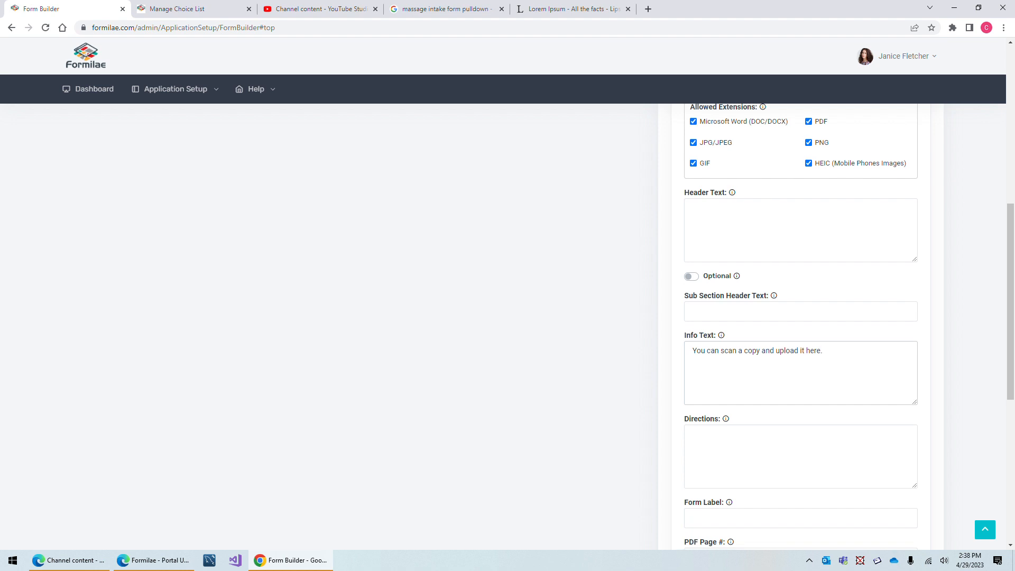
Assign the file upload question to the Personal Details section, save it, and bring it up in the form preview
{"action": "scroll", "coordinate": [854, 367], "scroll_direction": "down", "scroll_amount": 6}
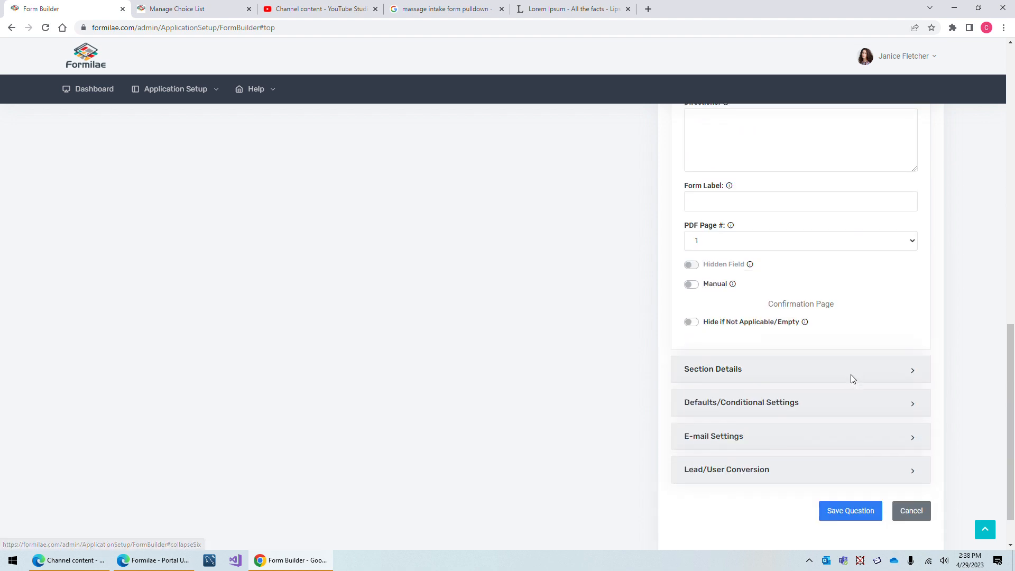
{"action": "left_click", "coordinate": [714, 369]}
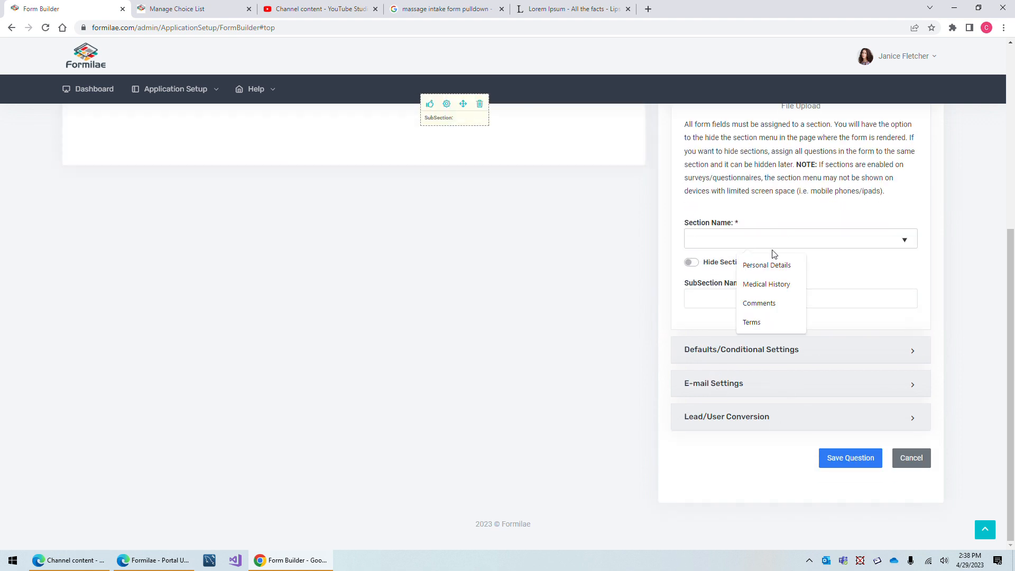
{"action": "left_click", "coordinate": [776, 265]}
{"action": "left_click", "coordinate": [848, 467]}
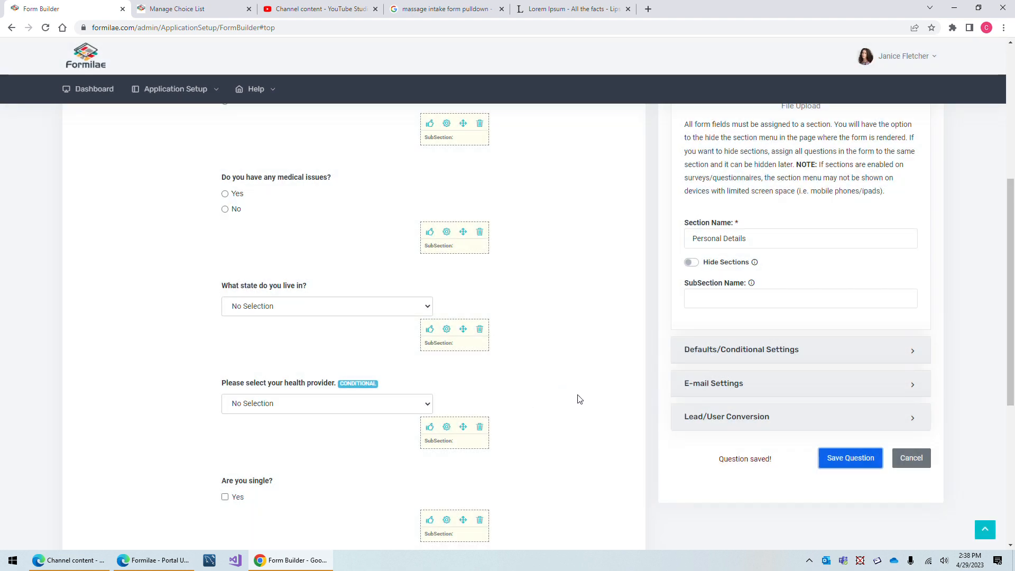
{"action": "scroll", "coordinate": [575, 396], "scroll_direction": "down", "scroll_amount": 5}
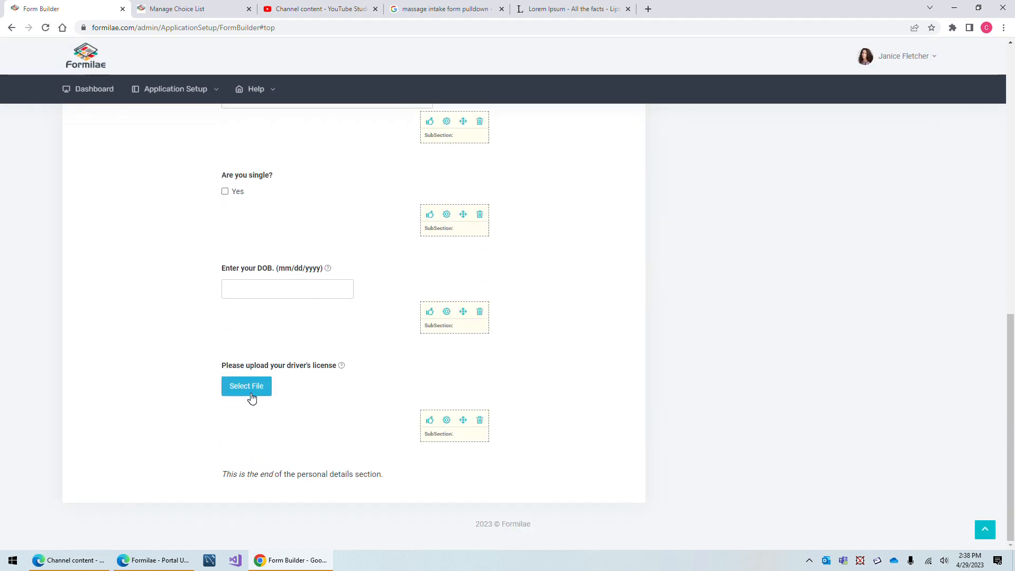
Check the info text of the driver's license upload question and review the list of available question types
{"action": "left_click", "coordinate": [342, 366]}
{"action": "left_click", "coordinate": [507, 370]}
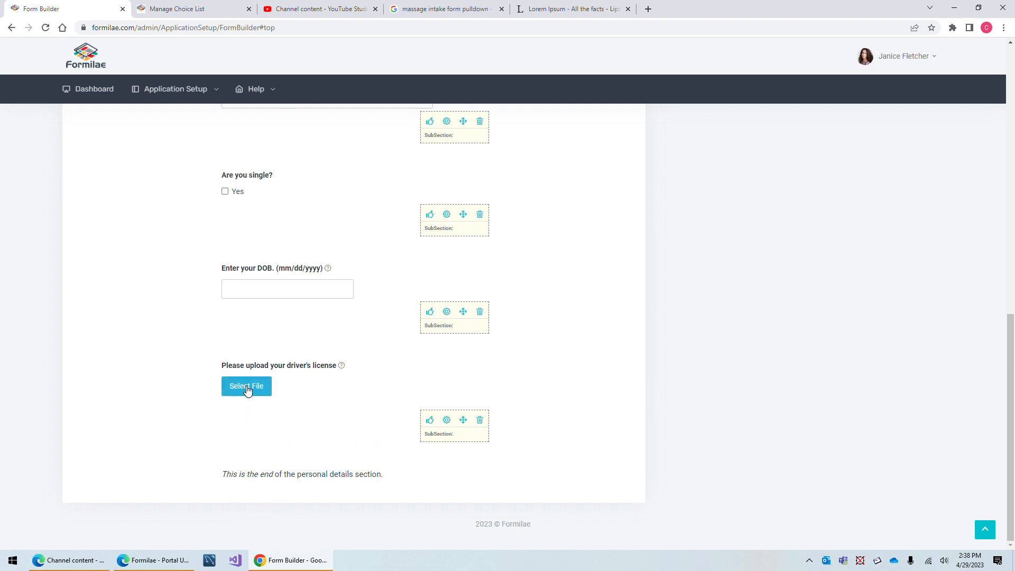
{"action": "scroll", "coordinate": [275, 426], "scroll_direction": "up", "scroll_amount": 1}
{"action": "scroll", "coordinate": [274, 426], "scroll_direction": "up", "scroll_amount": 10}
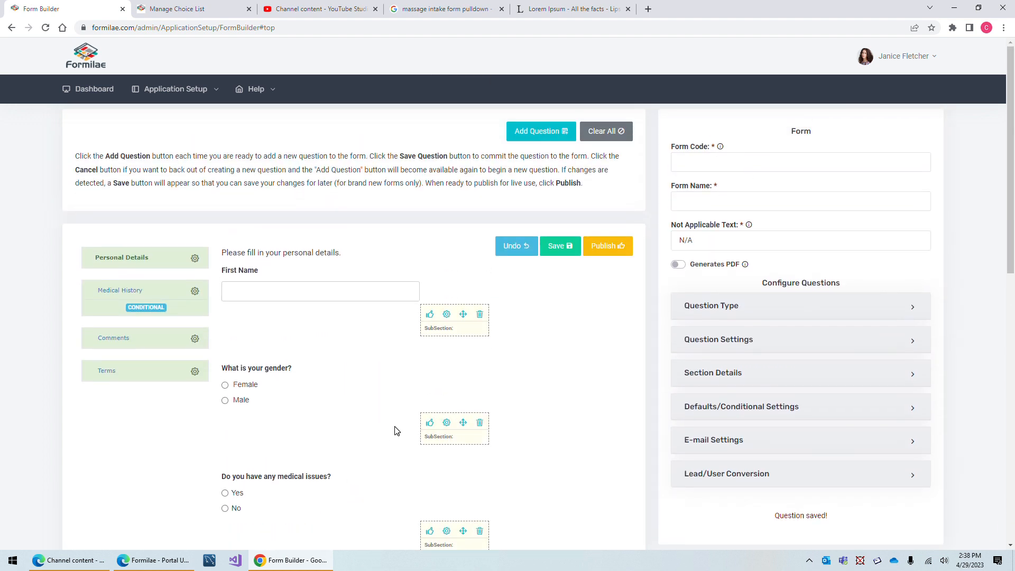
{"action": "left_click", "coordinate": [728, 311]}
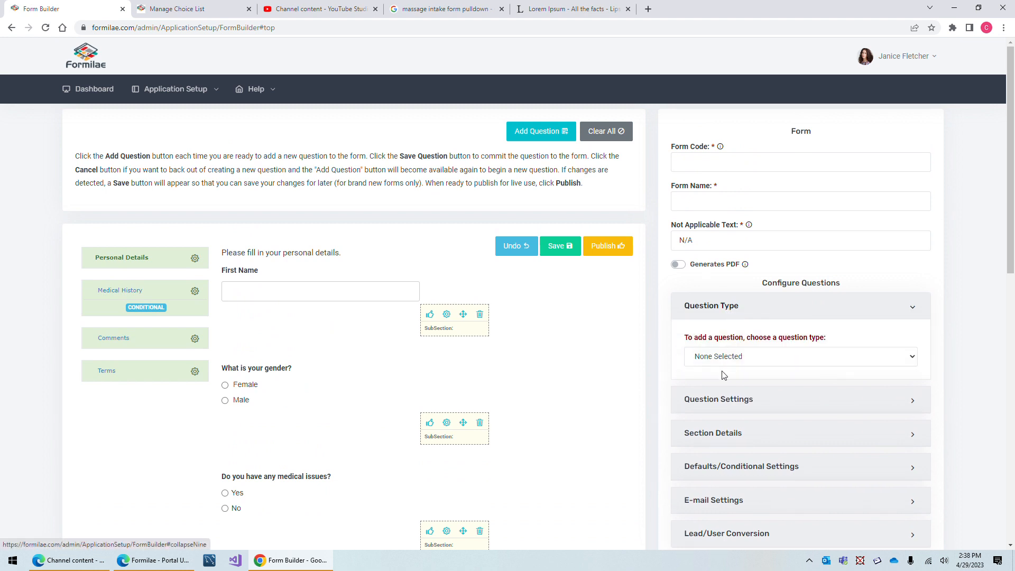
{"action": "left_click", "coordinate": [726, 364]}
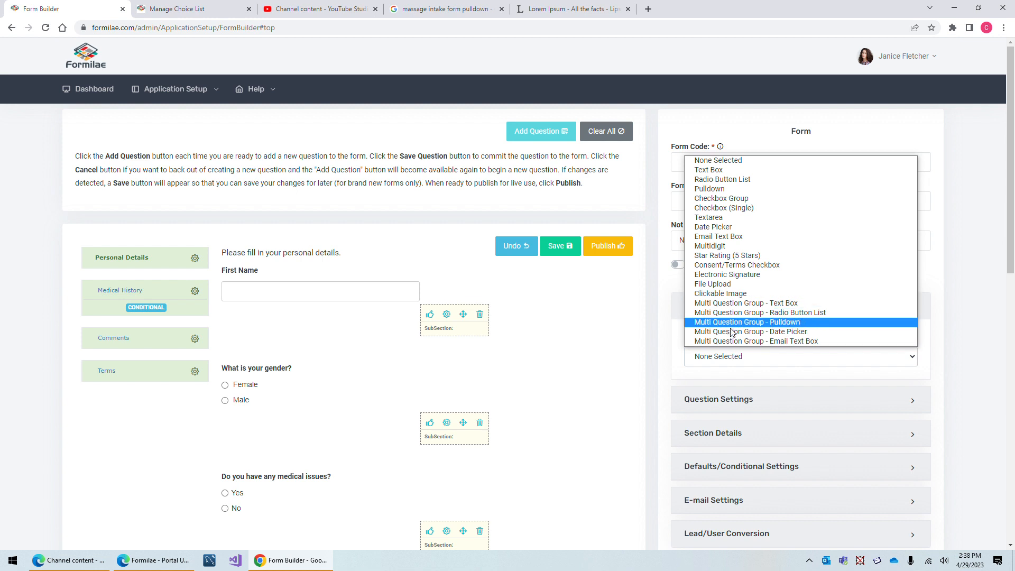
{"action": "left_click", "coordinate": [680, 336]}
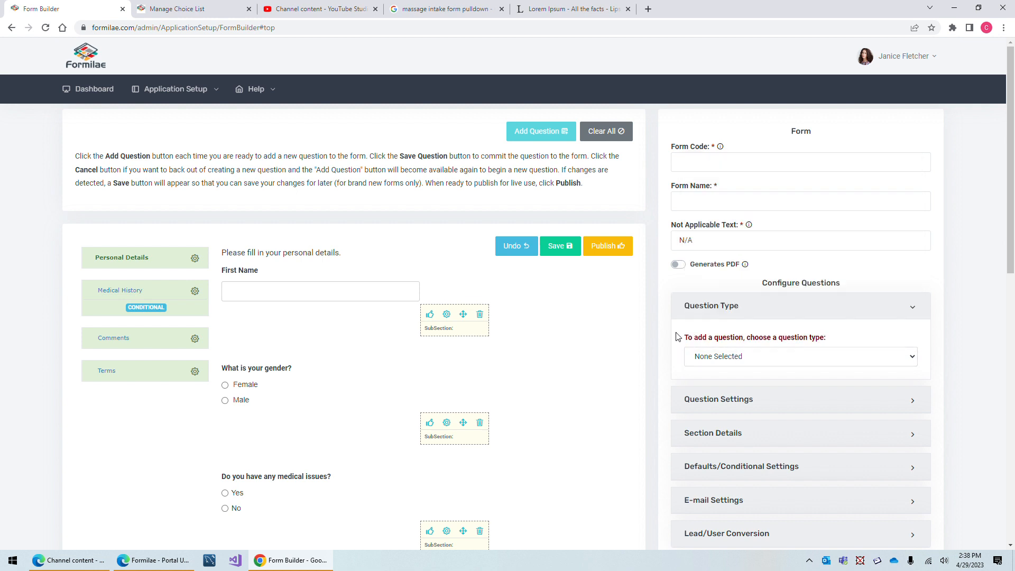
Start a Text Box question and review its settings, including Form Label and Maintain in Session
{"action": "left_click", "coordinate": [728, 358]}
{"action": "left_click", "coordinate": [709, 170]}
{"action": "left_click", "coordinate": [724, 401]}
{"action": "scroll", "coordinate": [755, 375], "scroll_direction": "down", "scroll_amount": 10}
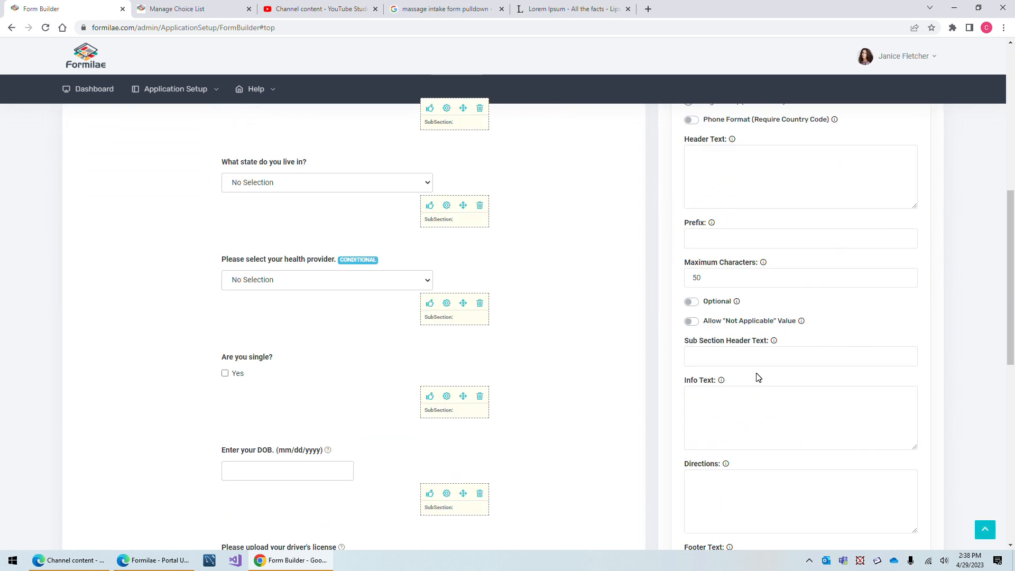
{"action": "scroll", "coordinate": [725, 338], "scroll_direction": "down", "scroll_amount": 5}
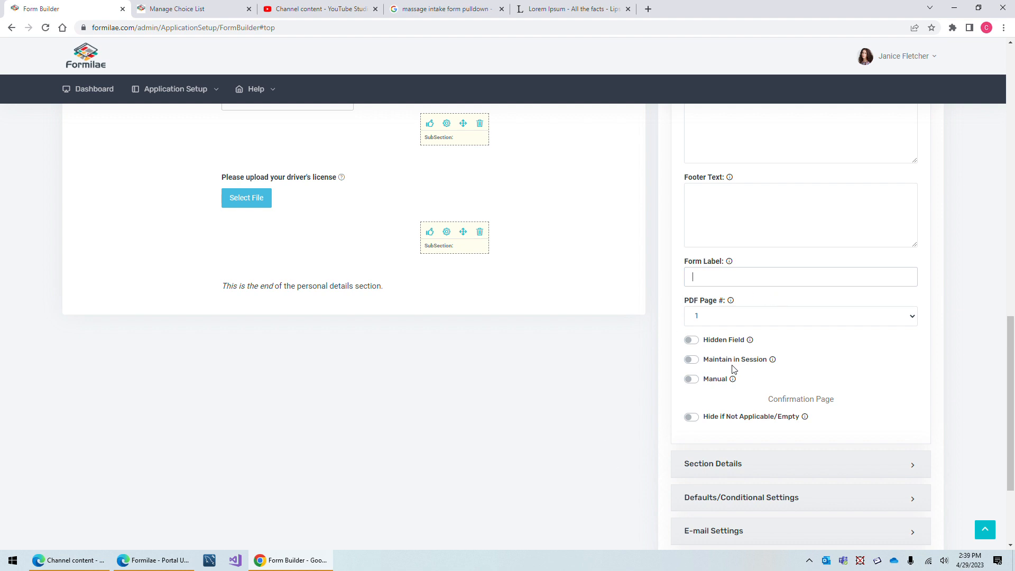
{"action": "scroll", "coordinate": [593, 452], "scroll_direction": "up", "scroll_amount": 8}
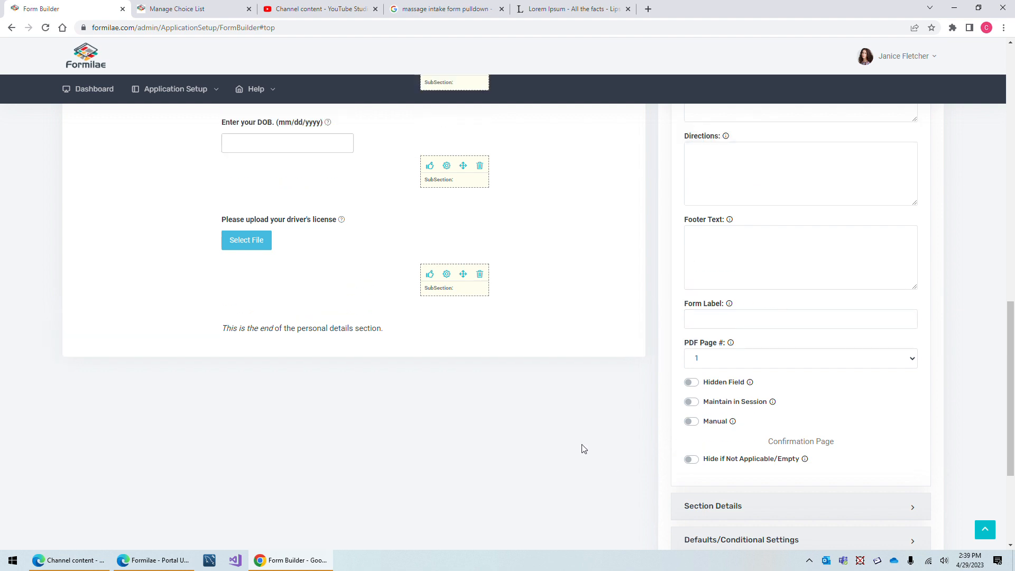
{"action": "scroll", "coordinate": [582, 455], "scroll_direction": "up", "scroll_amount": 6}
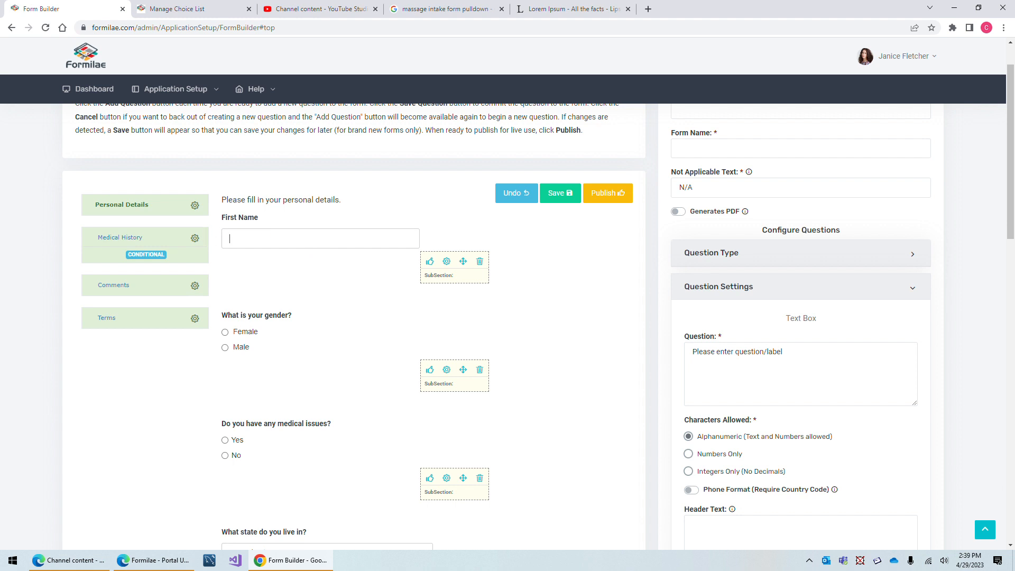
Enable Maintain in Session for the First Name question in Personal Details and try to save it
{"action": "left_click", "coordinate": [447, 261]}
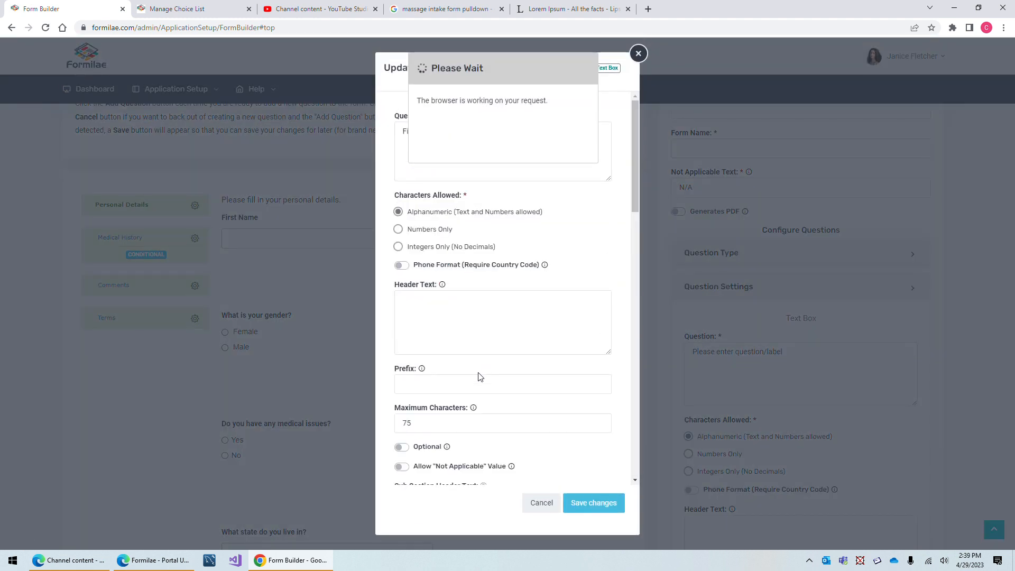
{"action": "scroll", "coordinate": [451, 335], "scroll_direction": "down", "scroll_amount": 3}
{"action": "scroll", "coordinate": [467, 354], "scroll_direction": "down", "scroll_amount": 8}
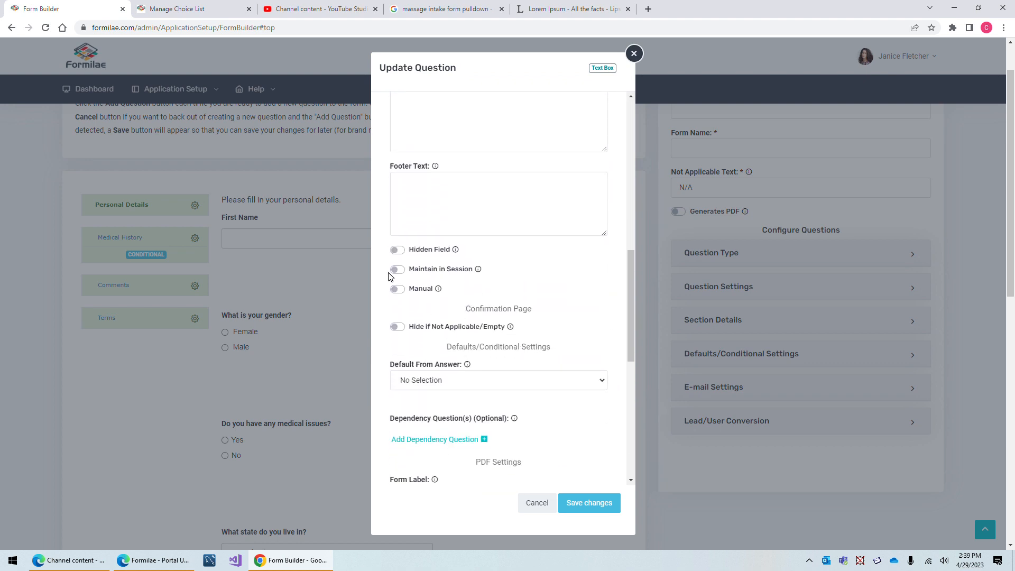
{"action": "left_click", "coordinate": [396, 270]}
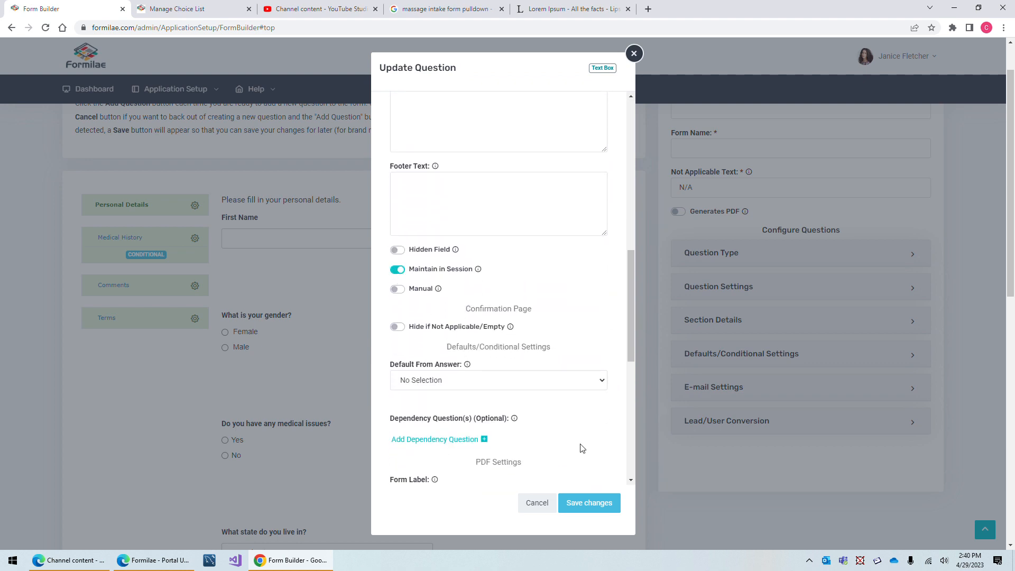
{"action": "left_click", "coordinate": [584, 507]}
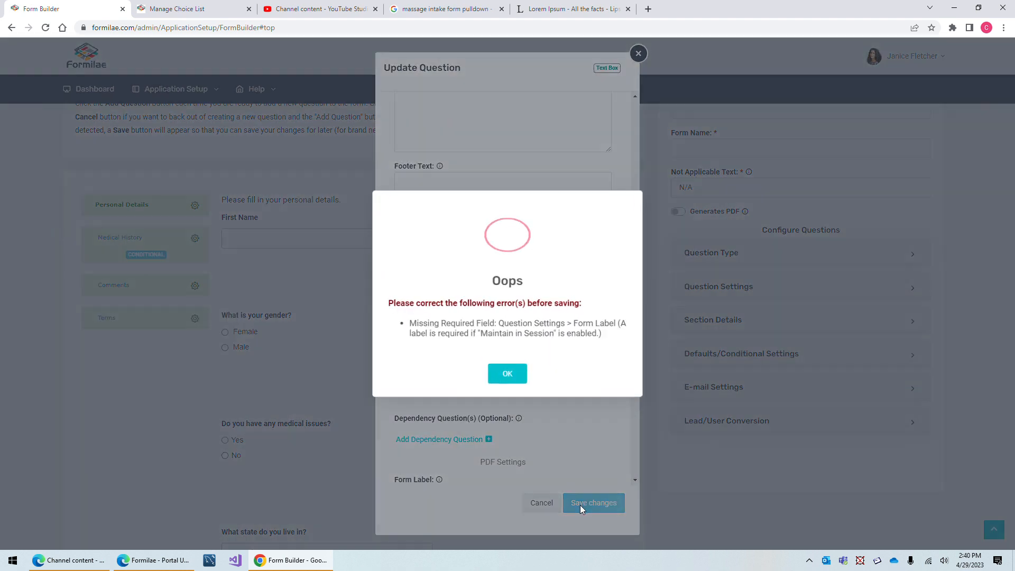
{"action": "left_click", "coordinate": [508, 375]}
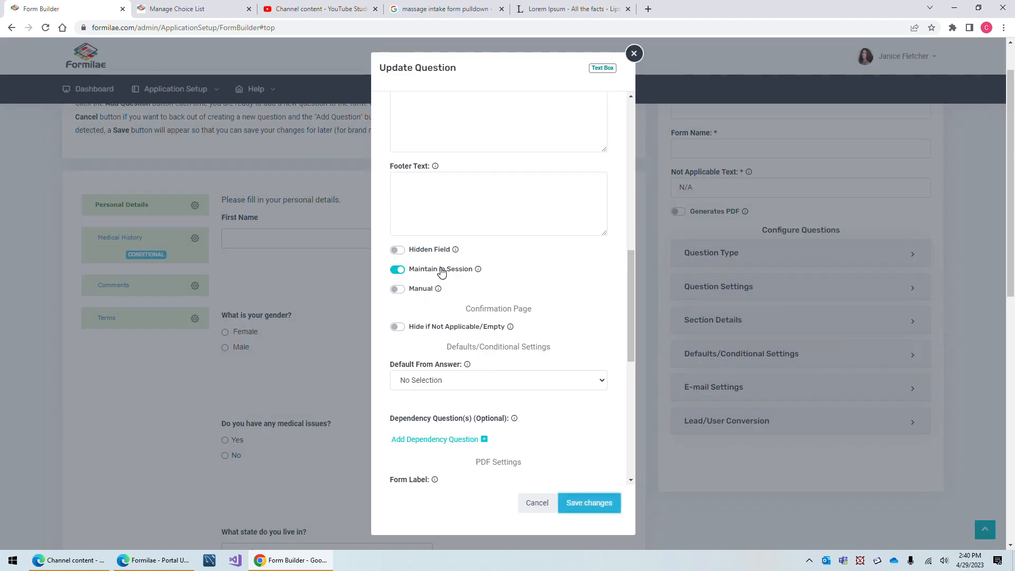
Set the First Name question's Form Label to FirstName and save the changes
{"action": "scroll", "coordinate": [453, 274], "scroll_direction": "up", "scroll_amount": 10}
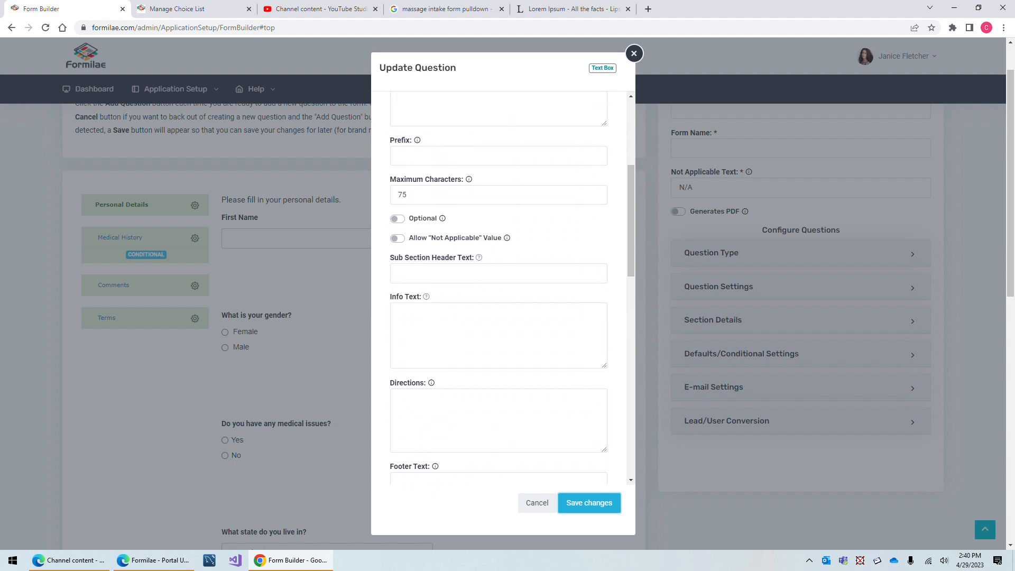
{"action": "scroll", "coordinate": [443, 316], "scroll_direction": "up", "scroll_amount": 1}
{"action": "scroll", "coordinate": [437, 360], "scroll_direction": "down", "scroll_amount": 6}
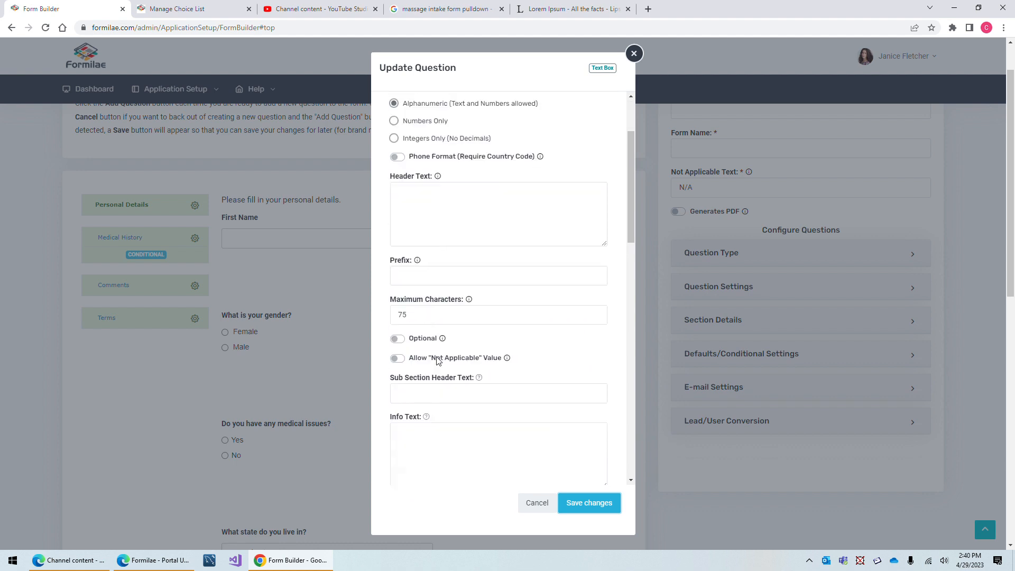
{"action": "scroll", "coordinate": [453, 376], "scroll_direction": "down", "scroll_amount": 6}
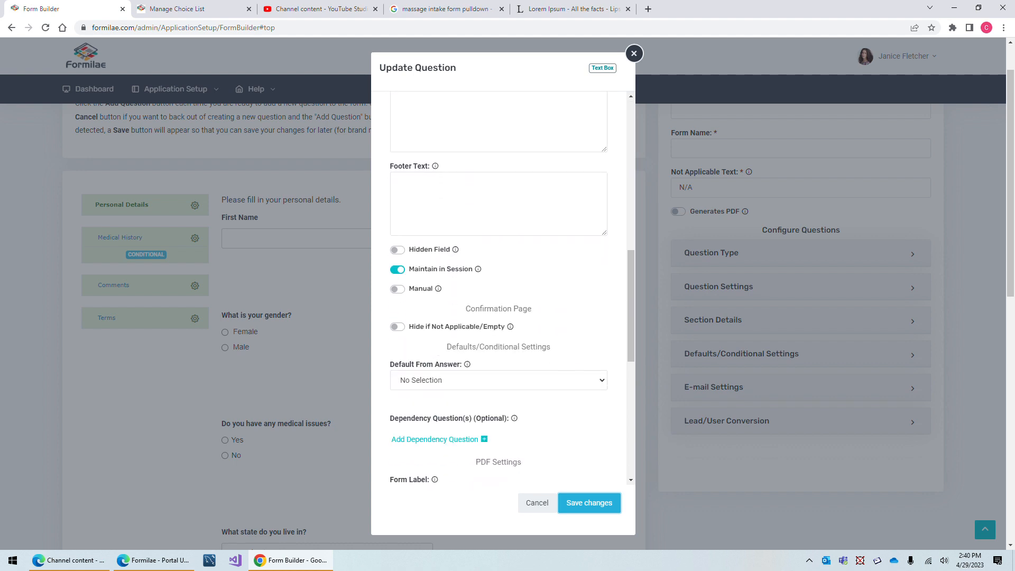
{"action": "left_click", "coordinate": [456, 390]}
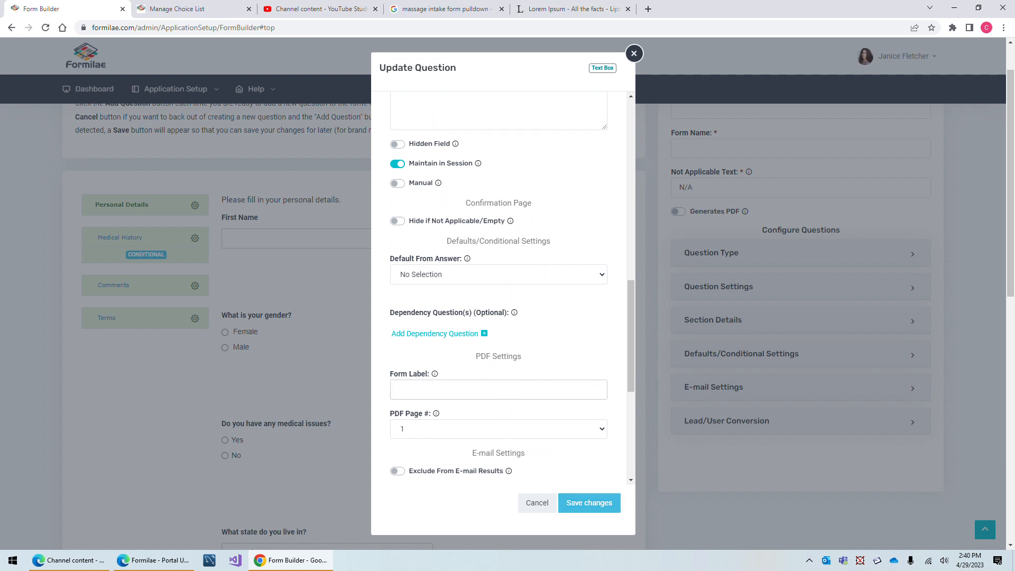
{"action": "type", "text": "FirstName"}
{"action": "left_click", "coordinate": [578, 507]}
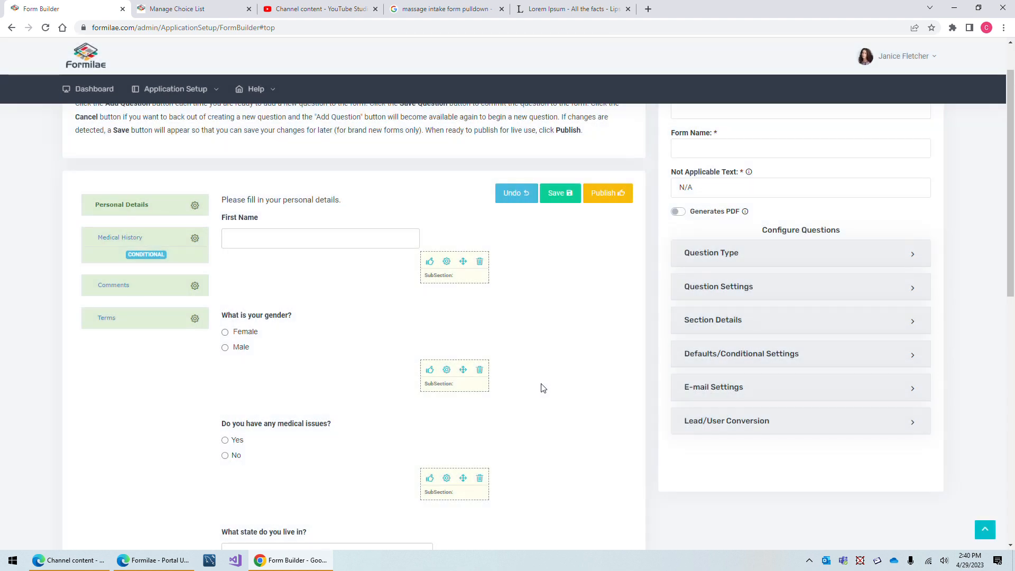
Show the Medical History section and start a Text Box question with First Name as its text
{"action": "left_click", "coordinate": [119, 242]}
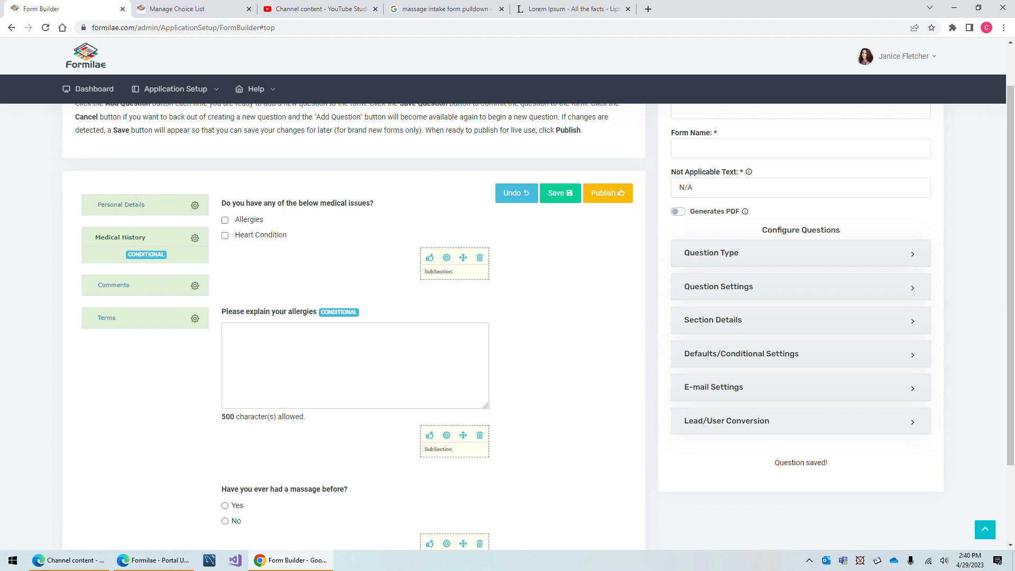
{"action": "scroll", "coordinate": [326, 463], "scroll_direction": "down", "scroll_amount": 2}
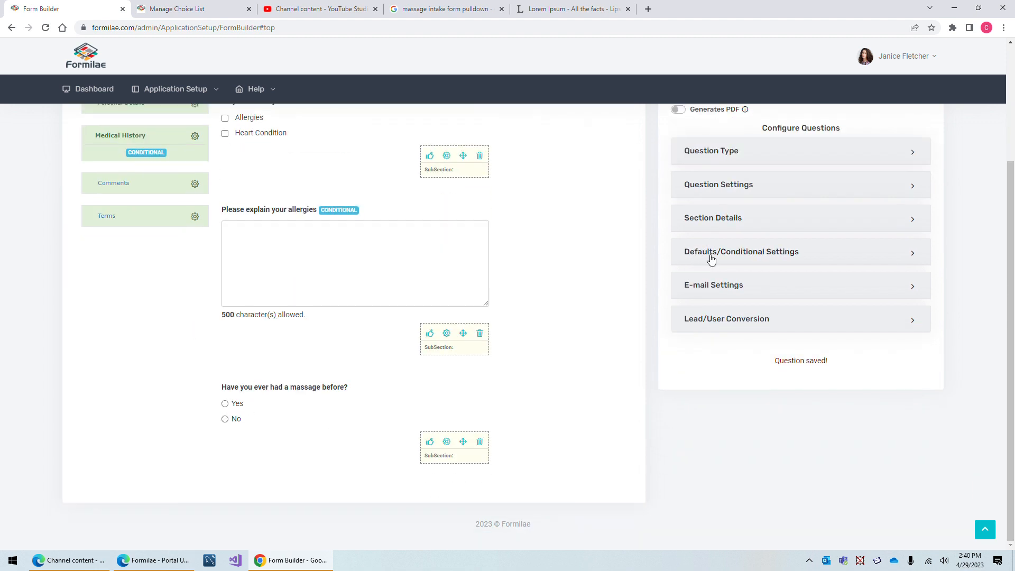
{"action": "left_click", "coordinate": [730, 152]}
{"action": "left_click", "coordinate": [730, 202]}
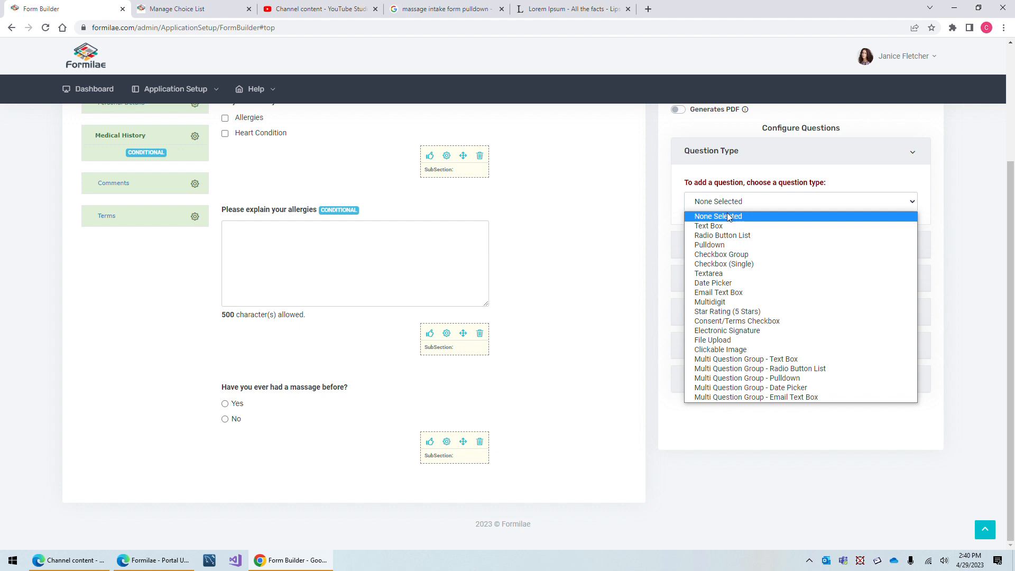
{"action": "left_click", "coordinate": [722, 227]}
{"action": "left_click", "coordinate": [715, 246]}
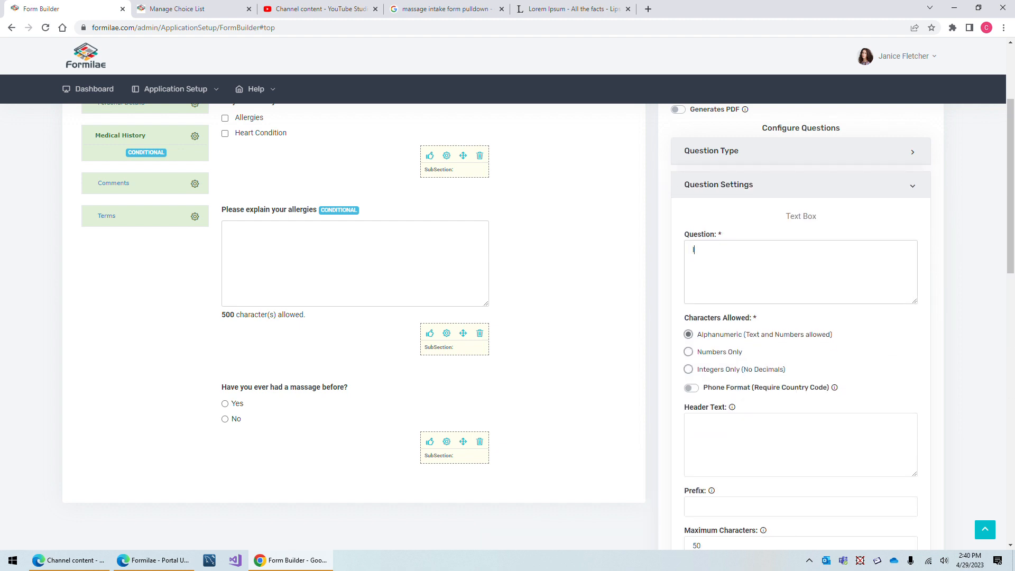
{"action": "type", "text": "FIrst Name"}
Assign the new First Name question to the Medical History section
{"action": "scroll", "coordinate": [812, 297], "scroll_direction": "down", "scroll_amount": 13}
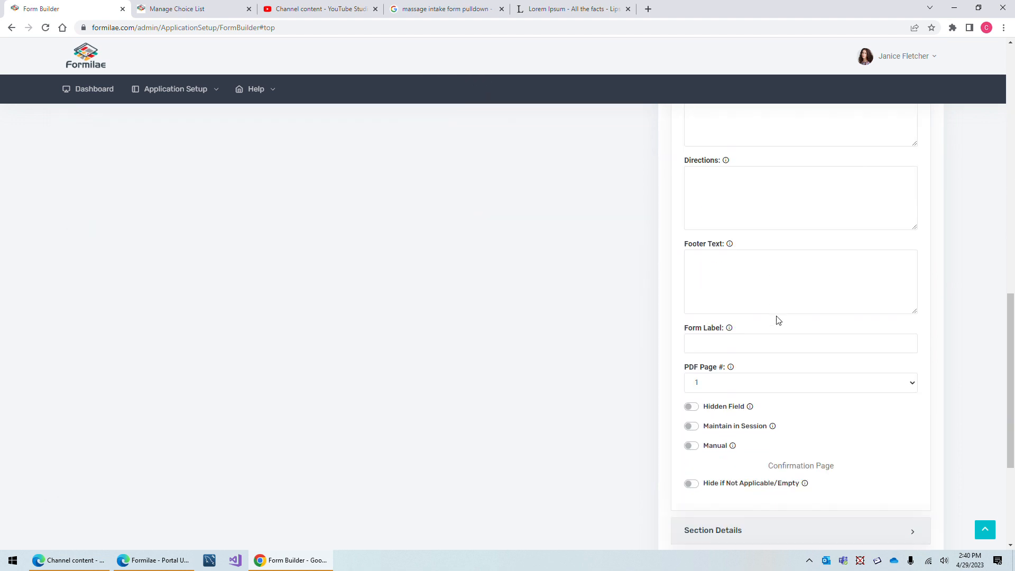
{"action": "scroll", "coordinate": [725, 307], "scroll_direction": "down", "scroll_amount": 1}
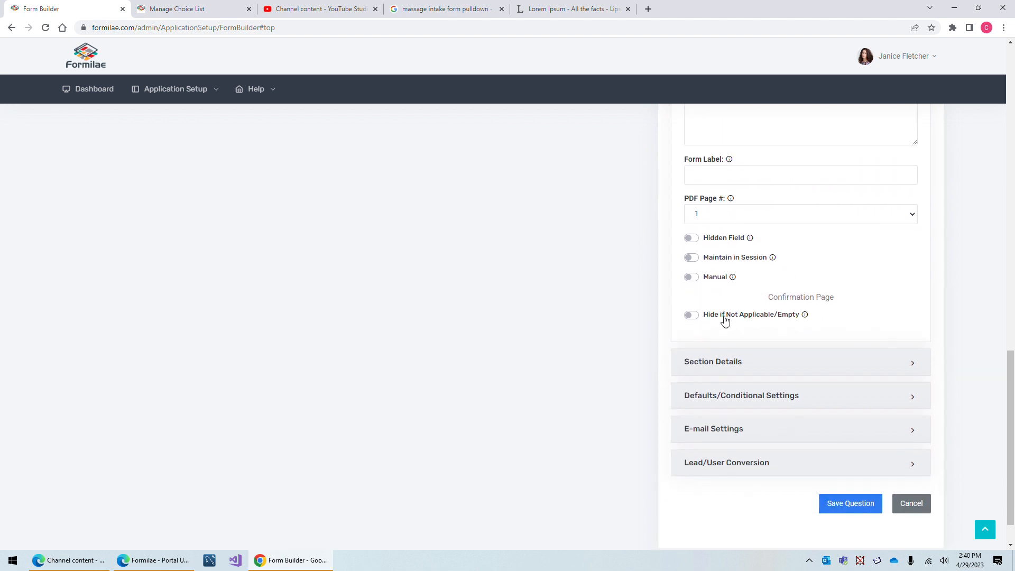
{"action": "left_click", "coordinate": [705, 364]}
{"action": "left_click", "coordinate": [740, 239]}
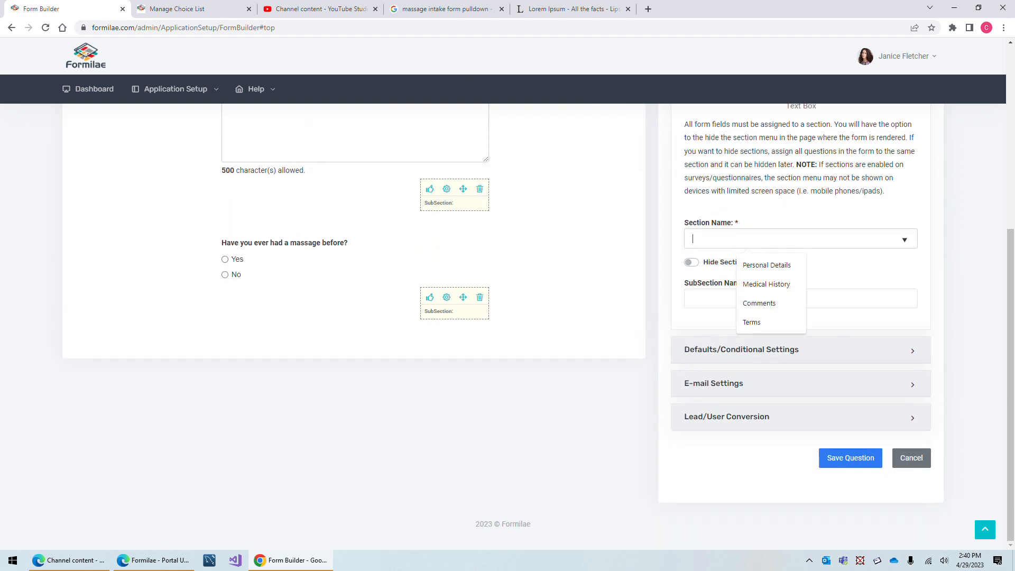
{"action": "left_click", "coordinate": [774, 290]}
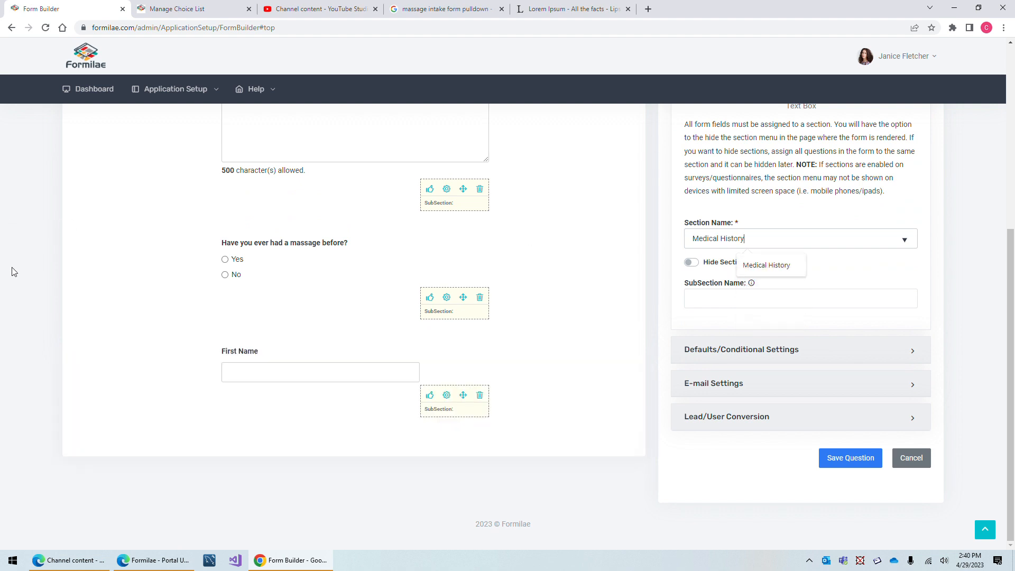
{"action": "scroll", "coordinate": [14, 272], "scroll_direction": "up", "scroll_amount": 3}
{"action": "scroll", "coordinate": [850, 351], "scroll_direction": "down", "scroll_amount": 3}
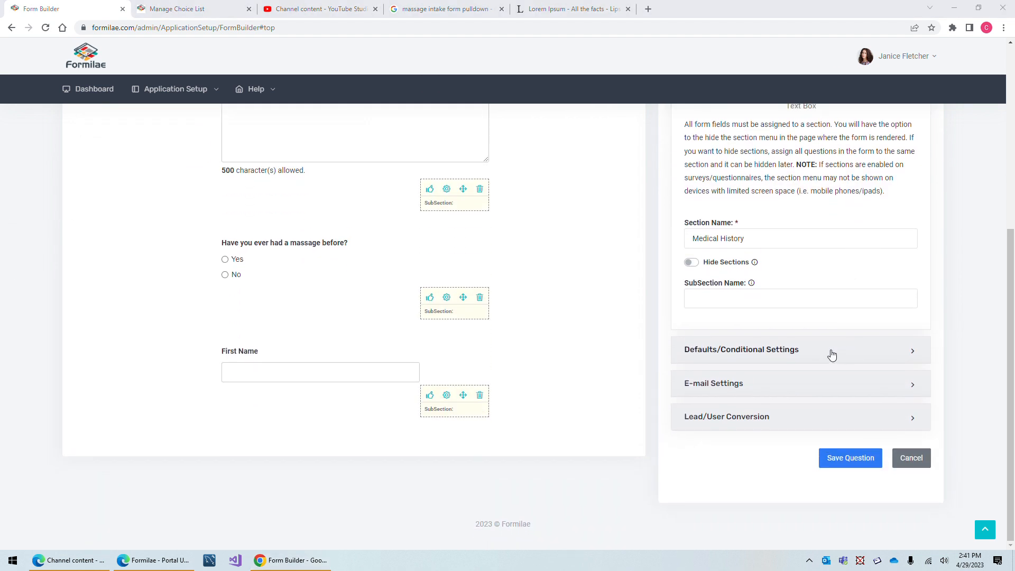
Default the new question from the Personal Details First Name answer, save it, and check it in the form preview
{"action": "left_click", "coordinate": [745, 356]}
{"action": "left_click", "coordinate": [734, 231]}
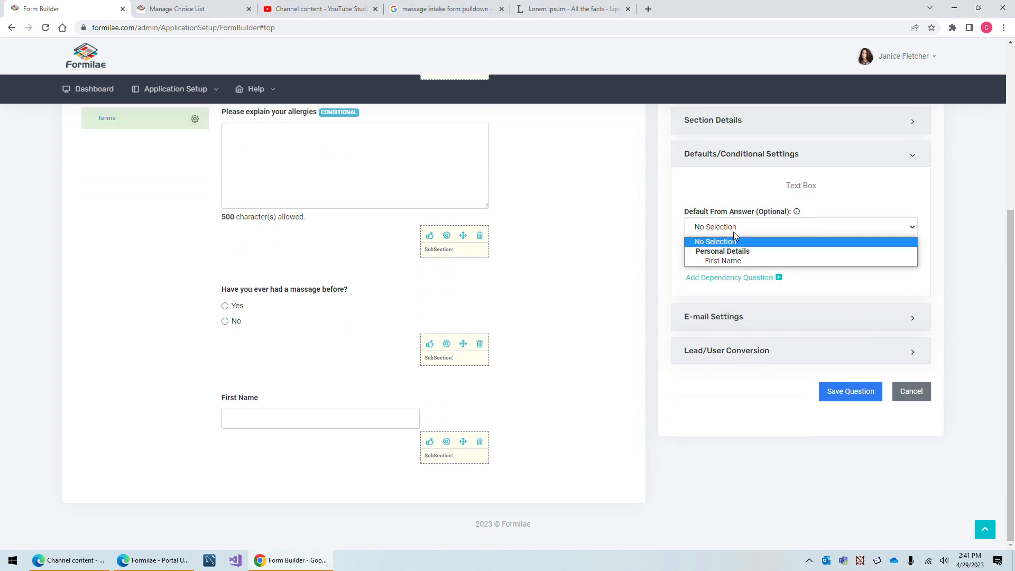
{"action": "key", "text": "Escape"}
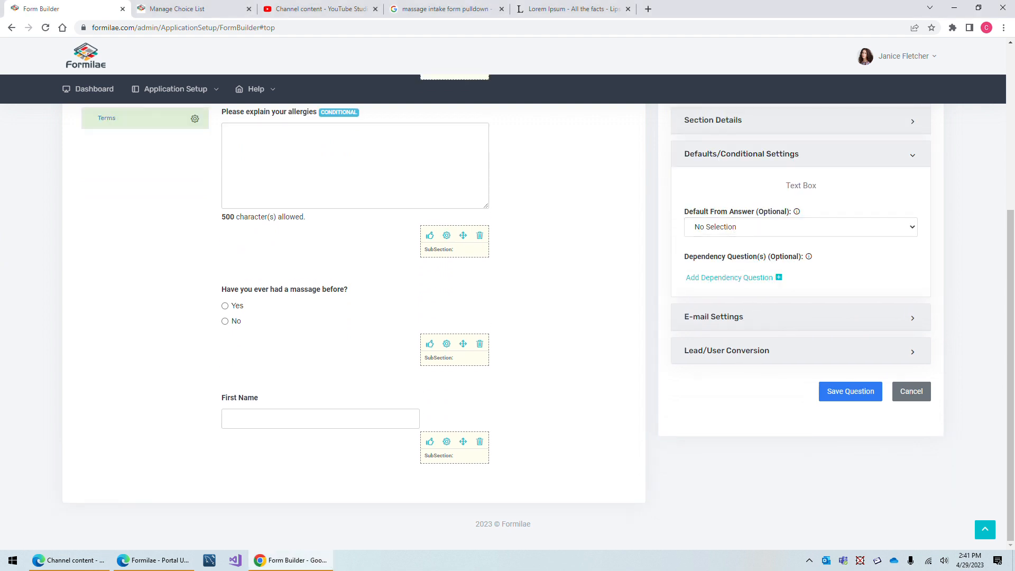
{"action": "left_click", "coordinate": [730, 233]}
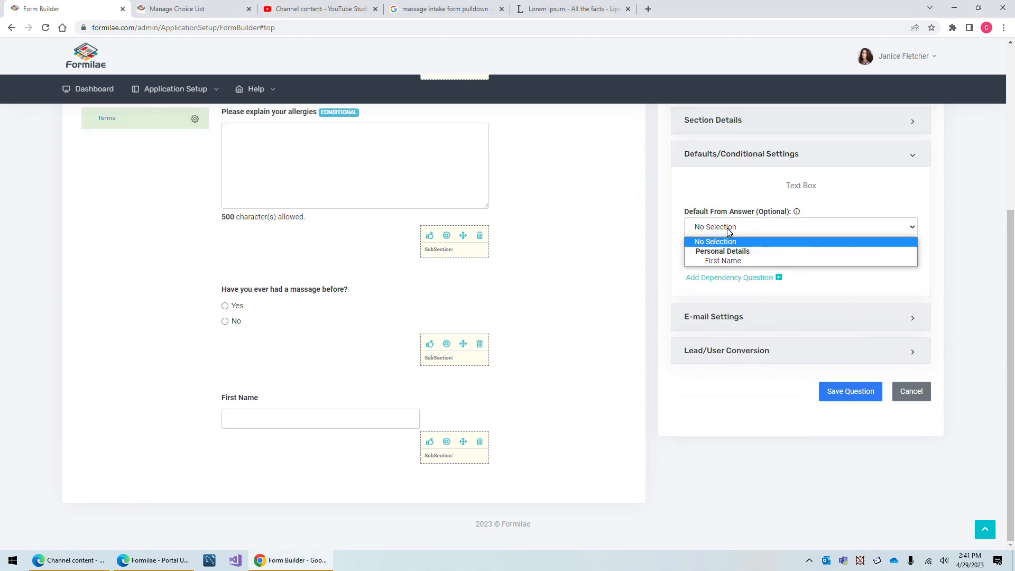
{"action": "left_click", "coordinate": [735, 261]}
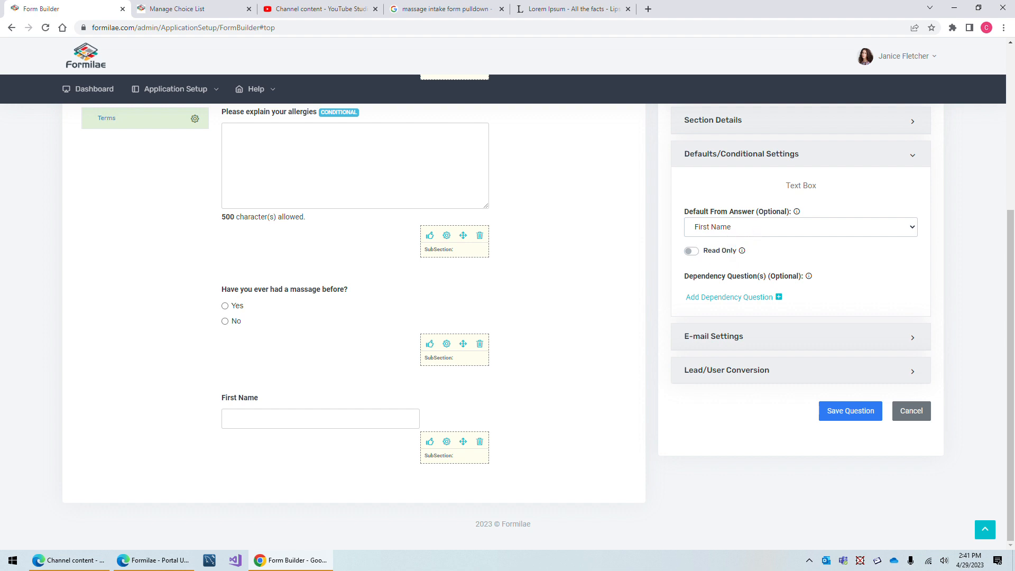
{"action": "left_click", "coordinate": [861, 415]}
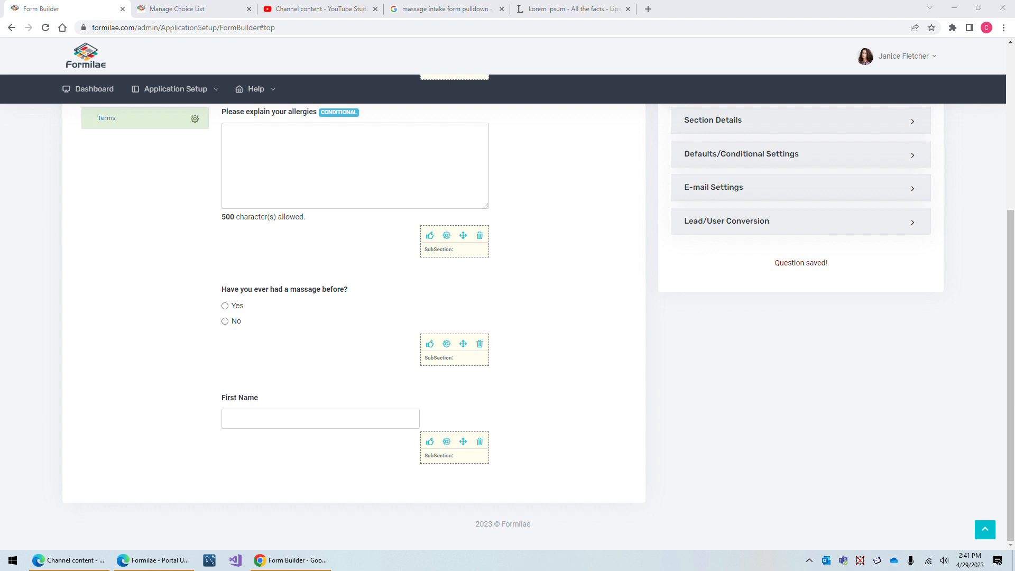
{"action": "left_click", "coordinate": [230, 419]}
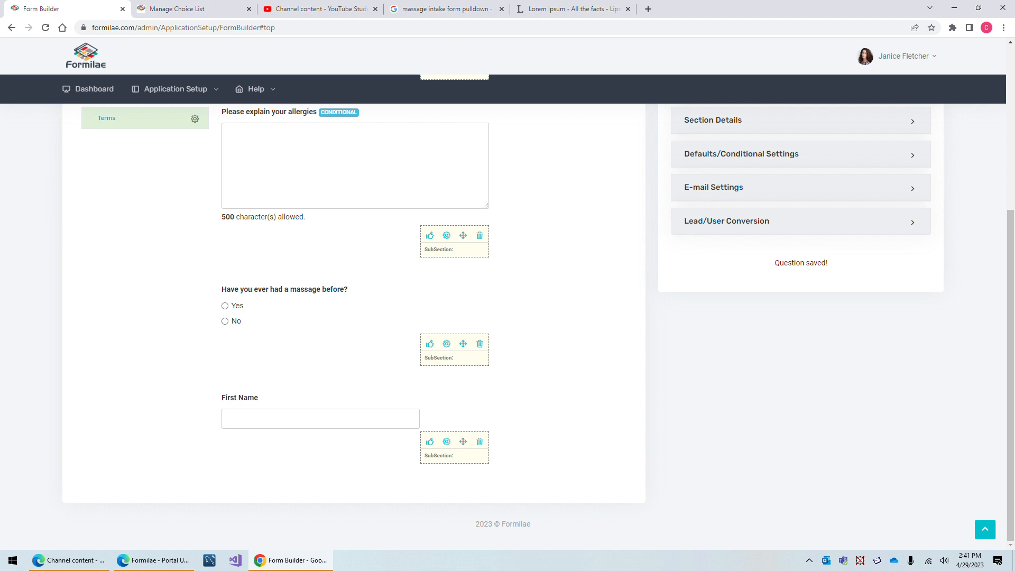
{"action": "scroll", "coordinate": [724, 351], "scroll_direction": "up", "scroll_amount": 4}
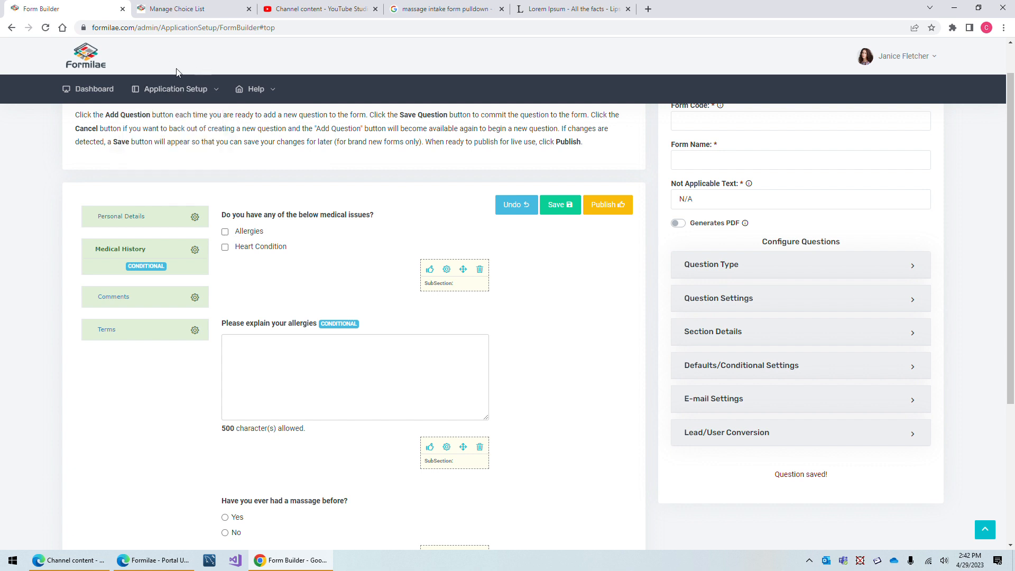
Open the User/Lead Manager in the other Formilae tab to view the list of users and leads
{"action": "left_click", "coordinate": [175, 89]}
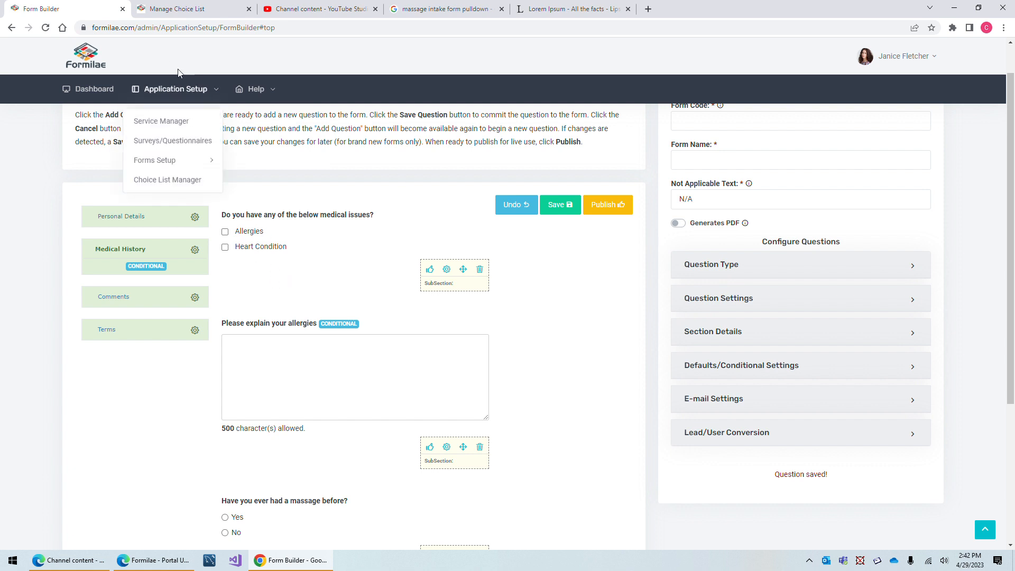
{"action": "left_click", "coordinate": [183, 13]}
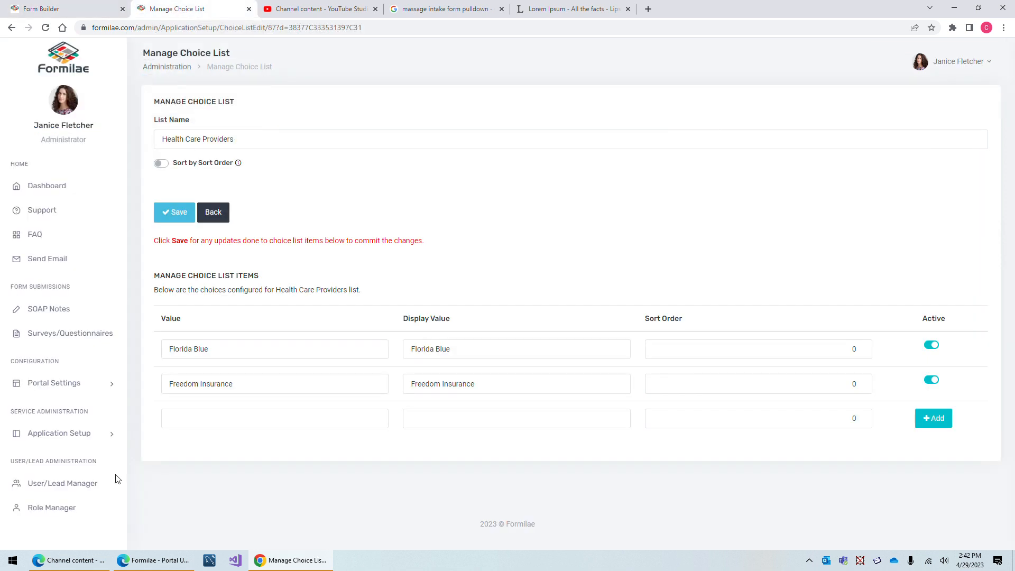
{"action": "left_click", "coordinate": [51, 489]}
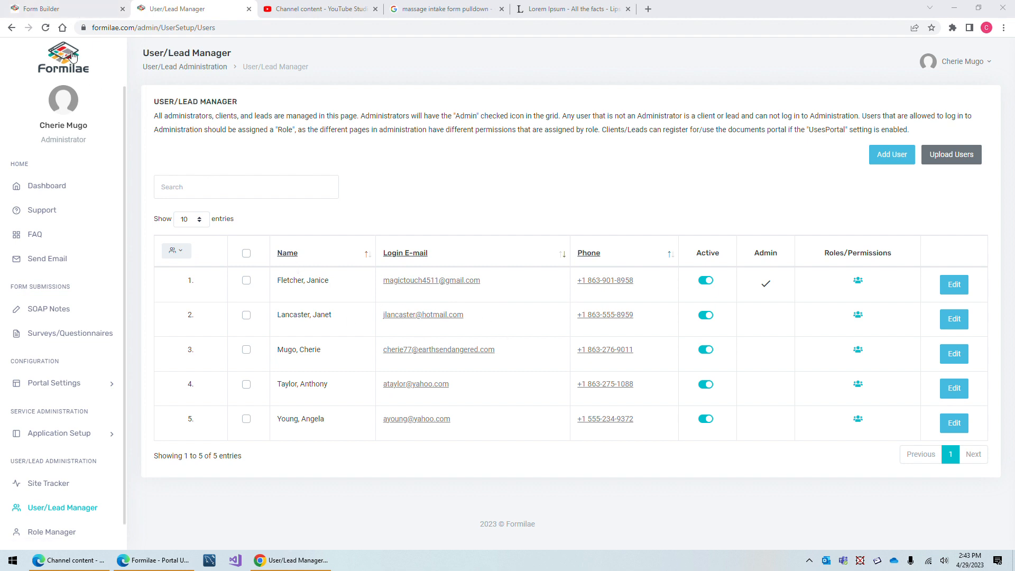
Return to the form builder and show the Personal Details section
{"action": "left_click", "coordinate": [70, 10]}
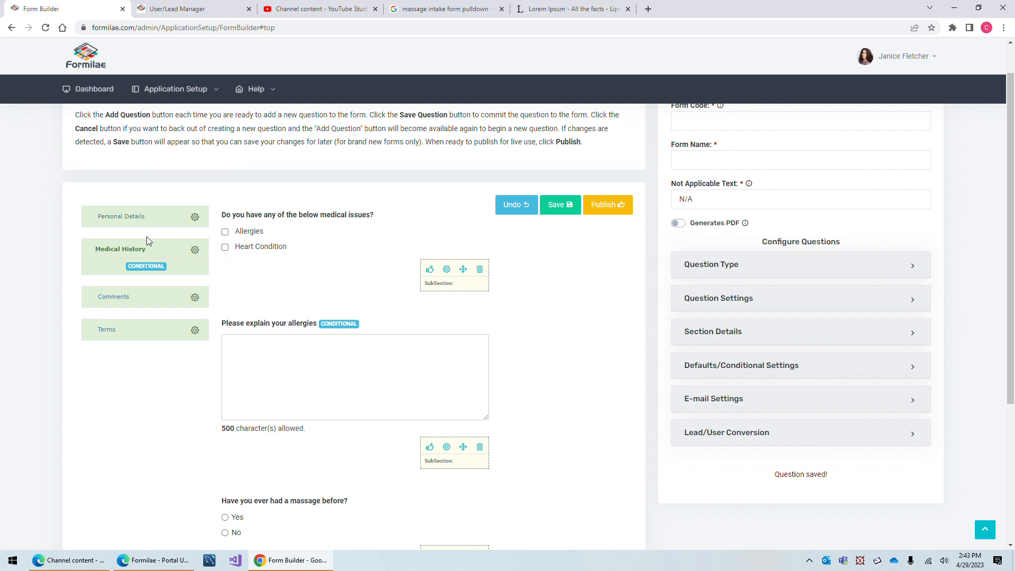
{"action": "left_click", "coordinate": [119, 217]}
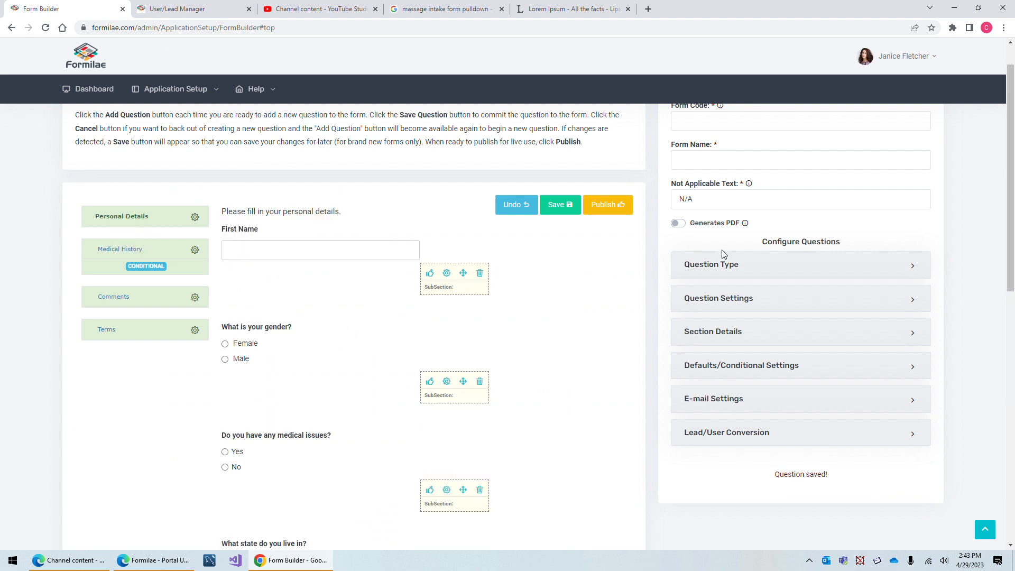
{"action": "left_click", "coordinate": [718, 265]}
{"action": "left_click", "coordinate": [721, 316]}
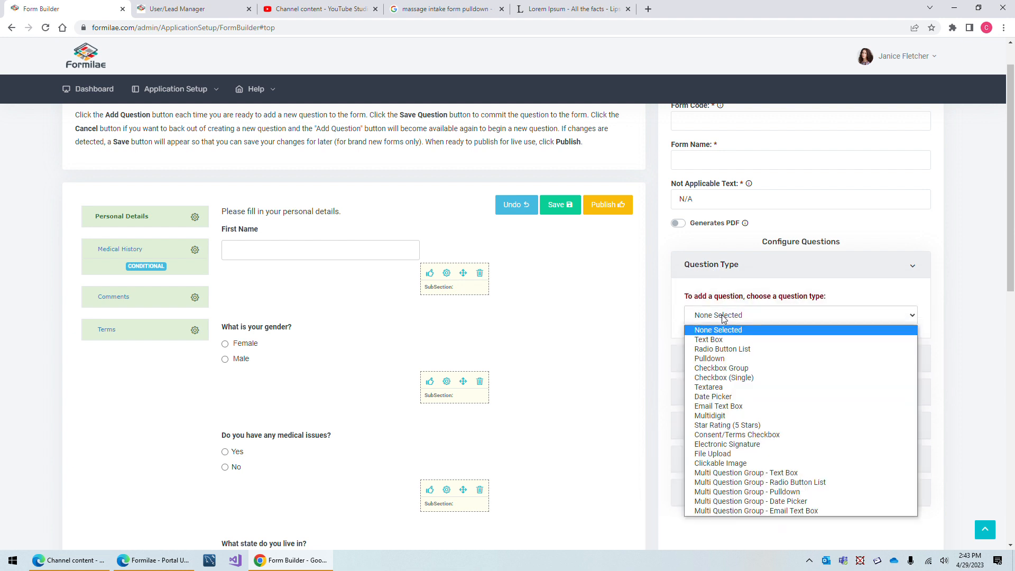
{"action": "left_click", "coordinate": [720, 341]}
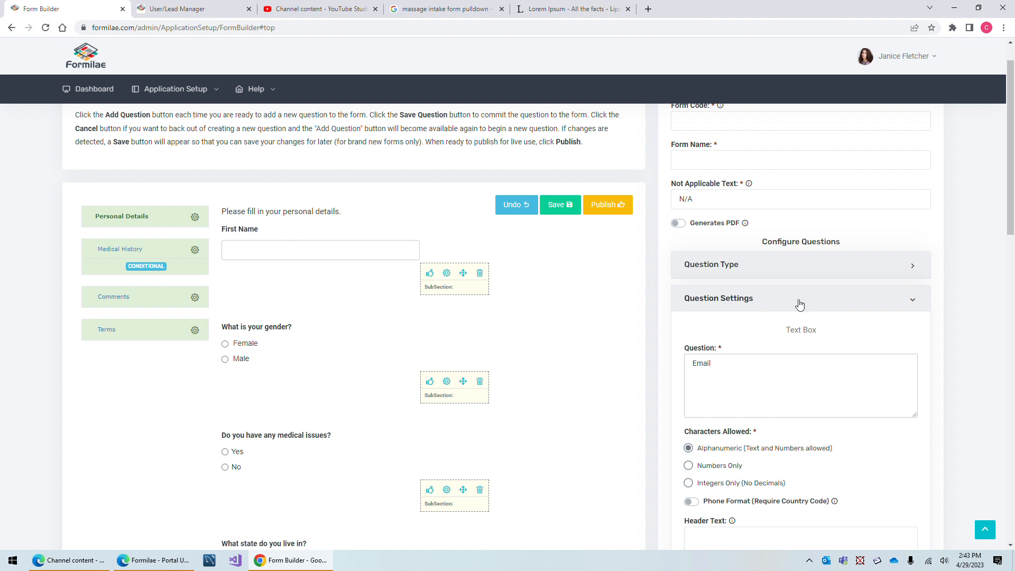
Start an Email Text Box question with Email as its text
{"action": "left_click", "coordinate": [732, 266]}
{"action": "left_click", "coordinate": [723, 315]}
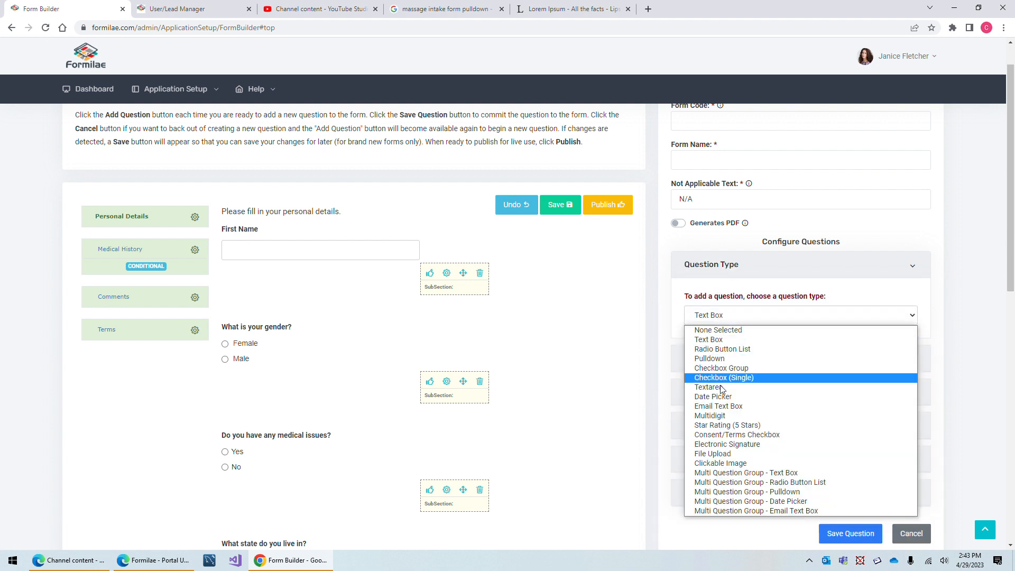
{"action": "left_click", "coordinate": [718, 406]}
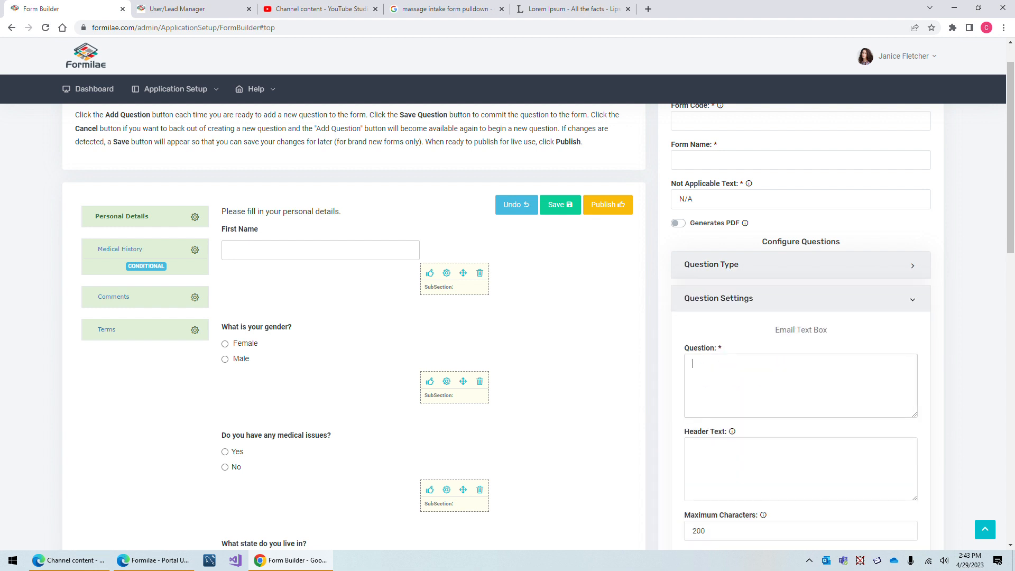
Map the new question's answer to the Email field for lead/user conversion
{"action": "scroll", "coordinate": [748, 394], "scroll_direction": "down", "scroll_amount": 15}
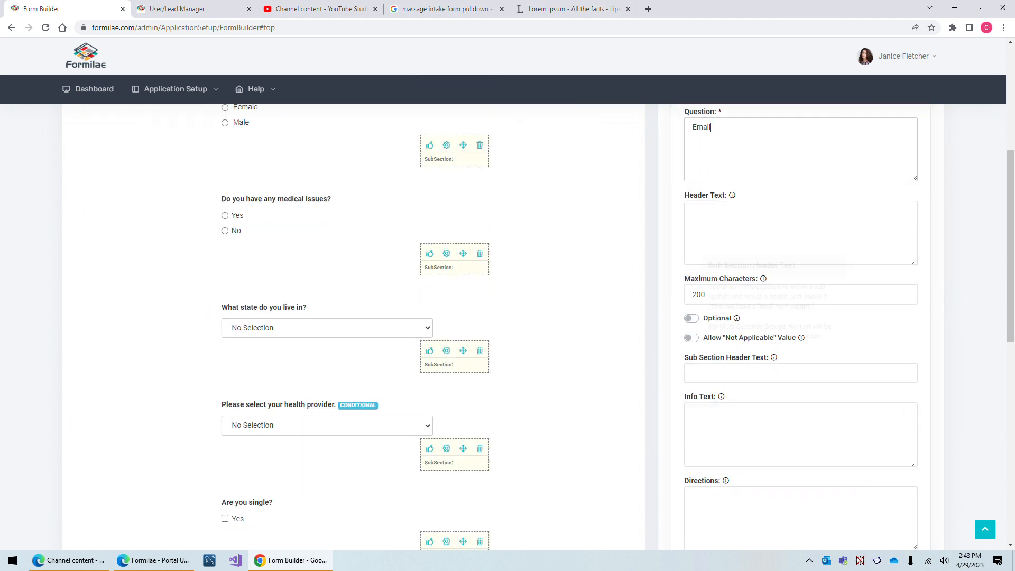
{"action": "left_click", "coordinate": [718, 418]}
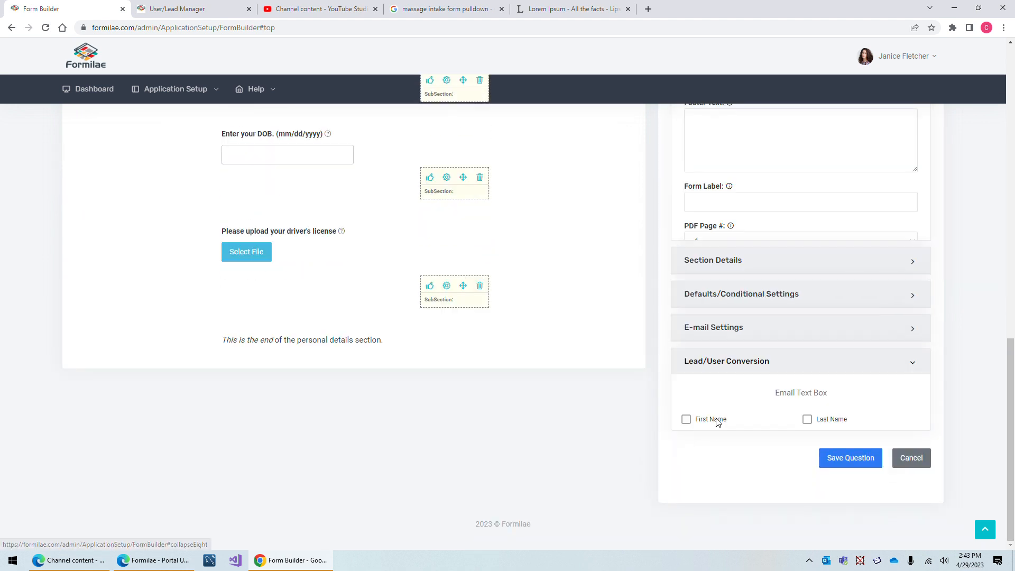
{"action": "scroll", "coordinate": [765, 415], "scroll_direction": "up", "scroll_amount": 10}
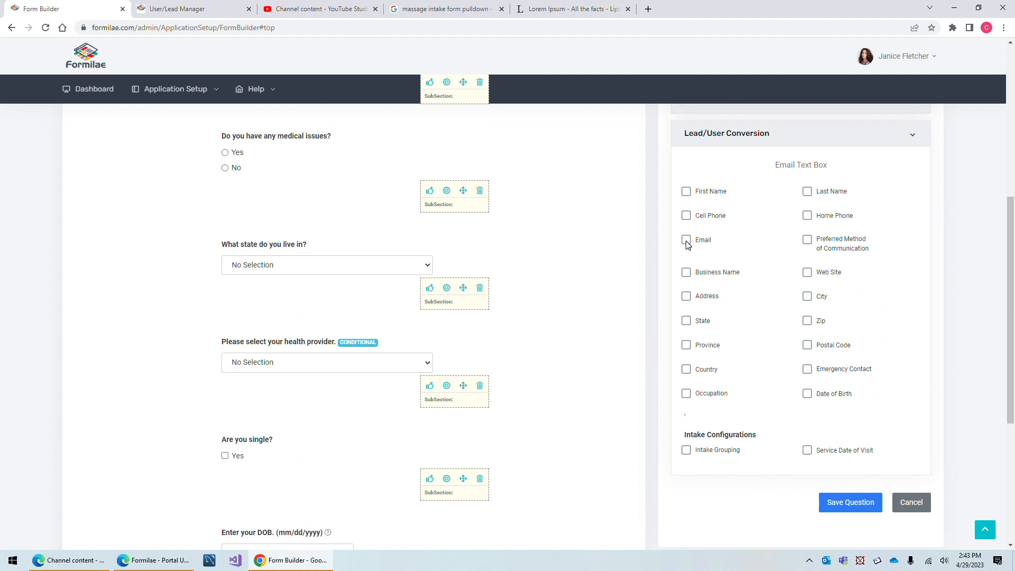
{"action": "left_click", "coordinate": [687, 240]}
Examine the fields of a new user record in the User/Lead Manager, and return to the form builder
{"action": "left_click", "coordinate": [194, 11]}
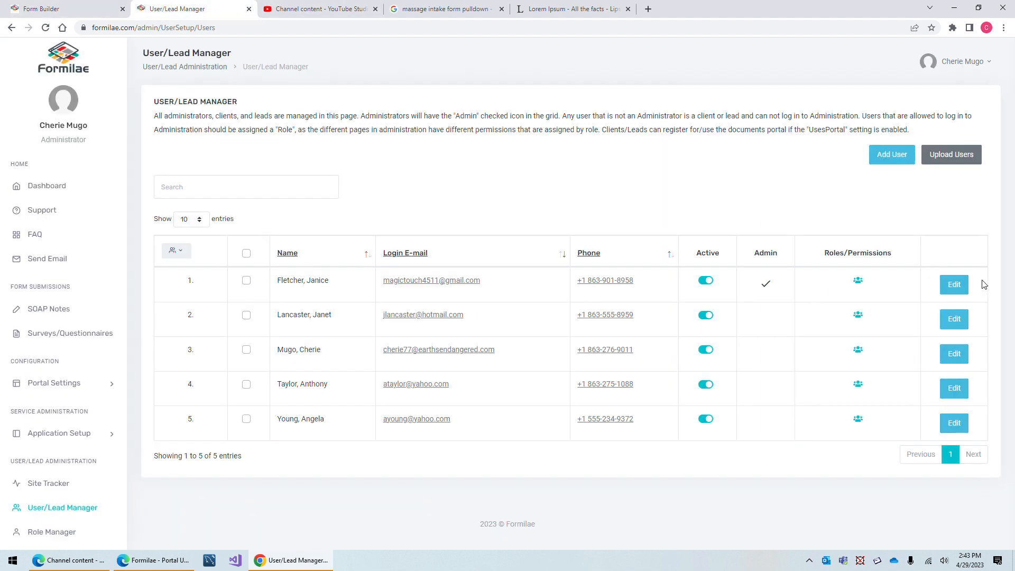
{"action": "left_click", "coordinate": [892, 155]}
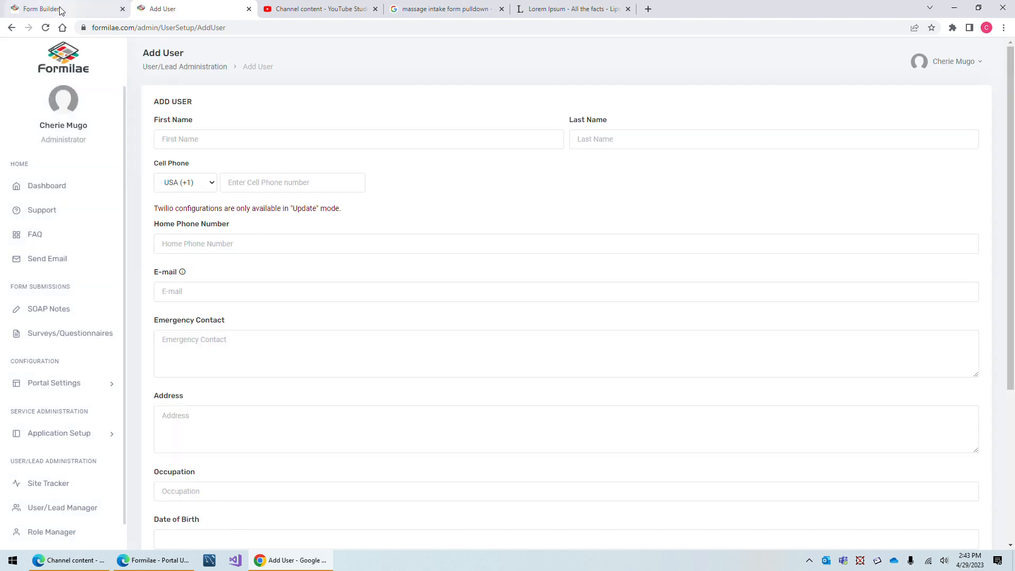
{"action": "scroll", "coordinate": [566, 296], "scroll_direction": "down", "scroll_amount": 3}
{"action": "left_click", "coordinate": [162, 333]}
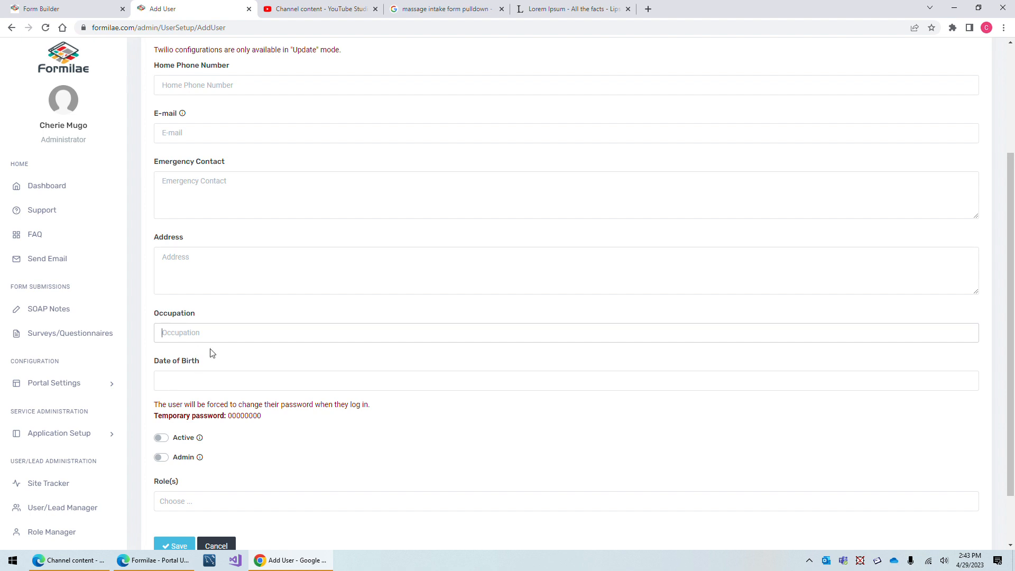
{"action": "left_click", "coordinate": [39, 9]}
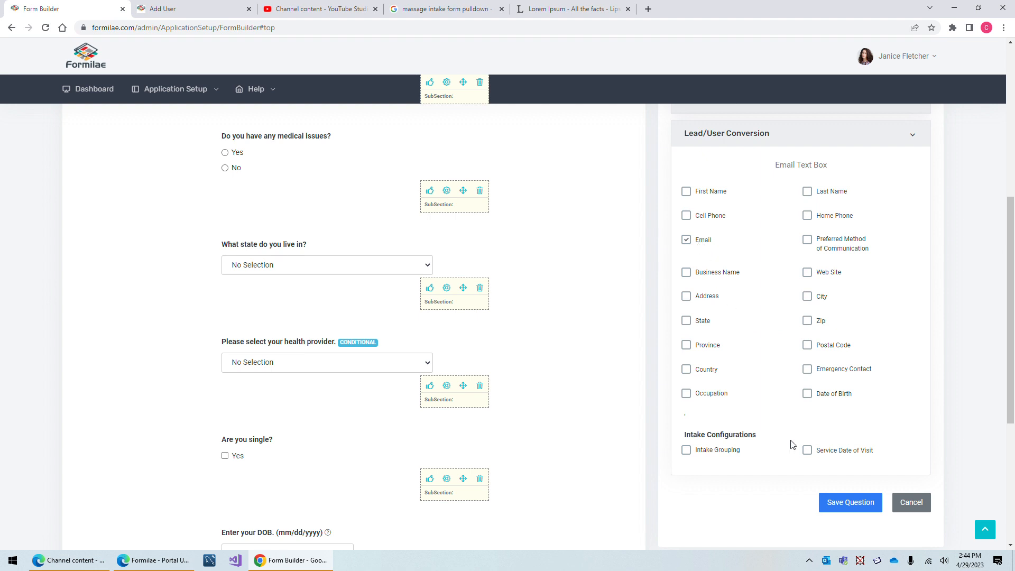
Try to map the Email question to the Business Name conversion field as well
{"action": "left_click", "coordinate": [687, 274]}
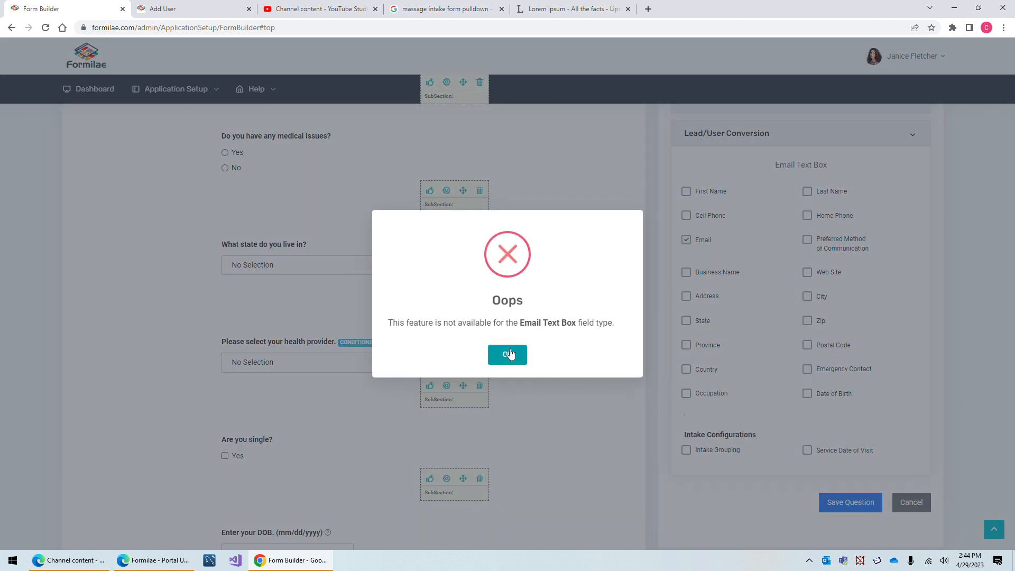
{"action": "left_click", "coordinate": [510, 354]}
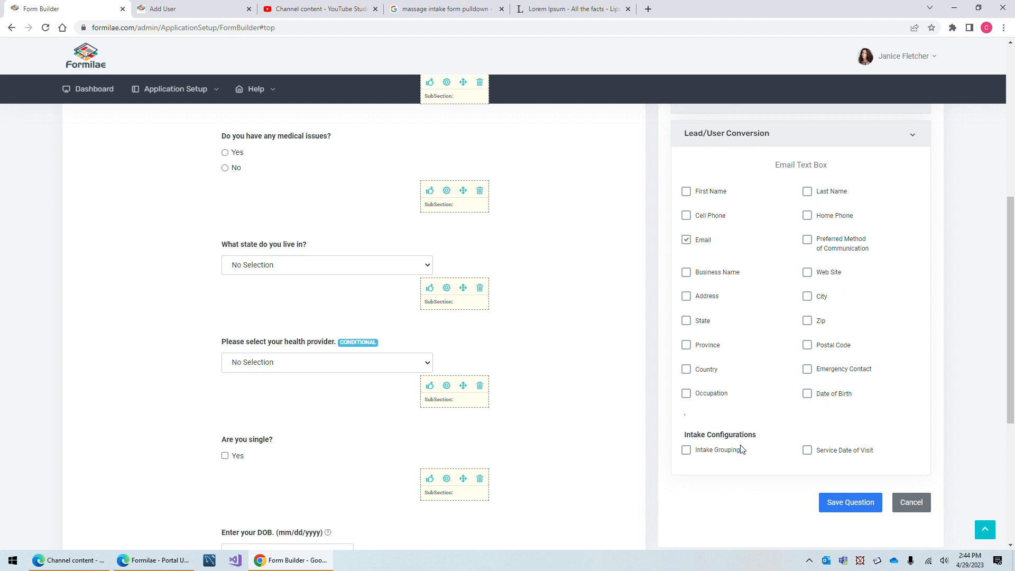
Assign the Email question to the Personal Details section and save the question
{"action": "left_click", "coordinate": [853, 505]}
{"action": "left_click", "coordinate": [513, 370]}
{"action": "scroll", "coordinate": [711, 297], "scroll_direction": "up", "scroll_amount": 3}
{"action": "left_click", "coordinate": [711, 196]}
{"action": "left_click", "coordinate": [728, 356]}
{"action": "left_click", "coordinate": [766, 383]}
{"action": "scroll", "coordinate": [830, 371], "scroll_direction": "down", "scroll_amount": 6}
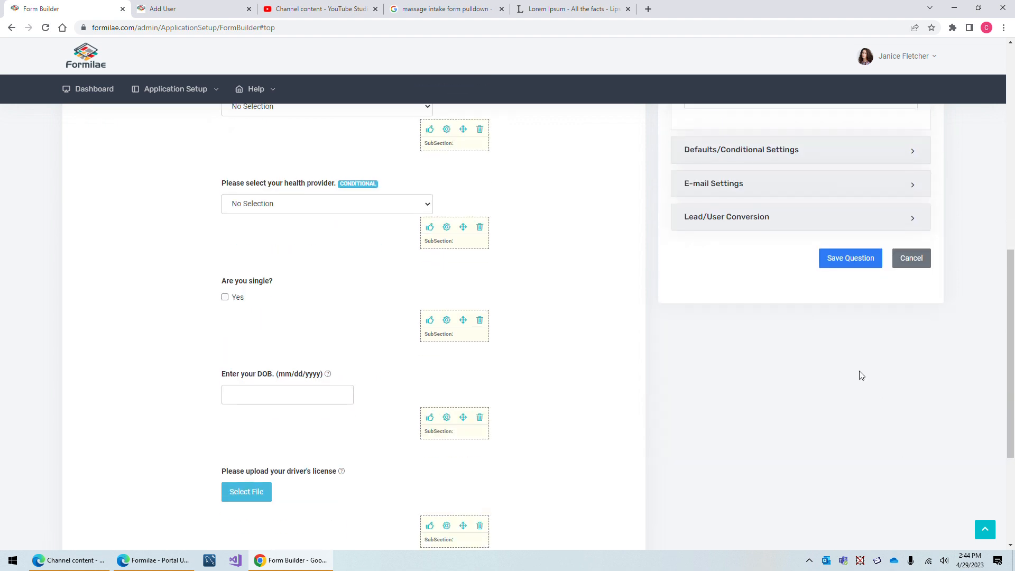
{"action": "left_click", "coordinate": [841, 262]}
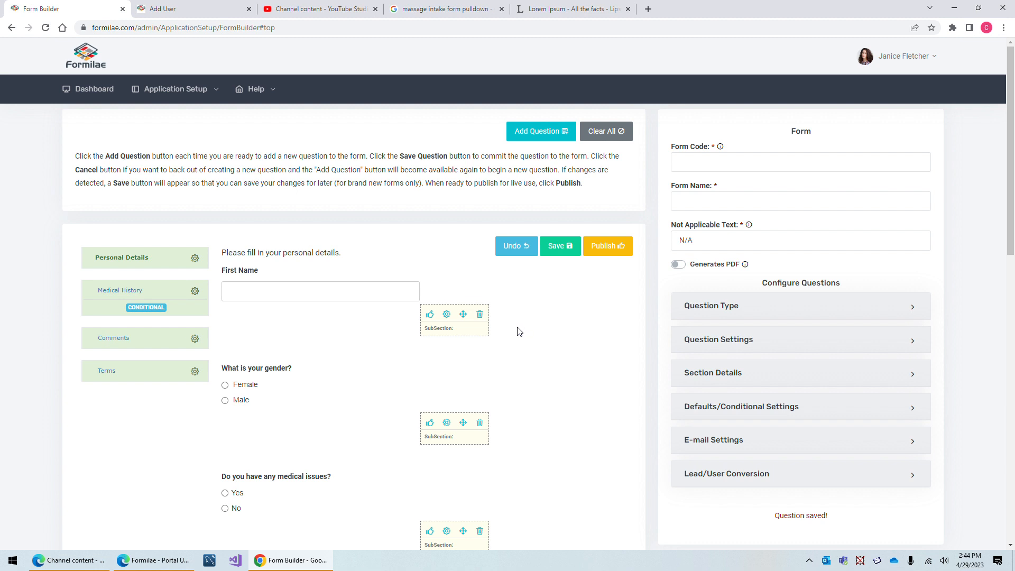
Open the first user's record in the User/Lead Manager, examine its Lead Management fields, and close it without saving
{"action": "left_click", "coordinate": [170, 10]}
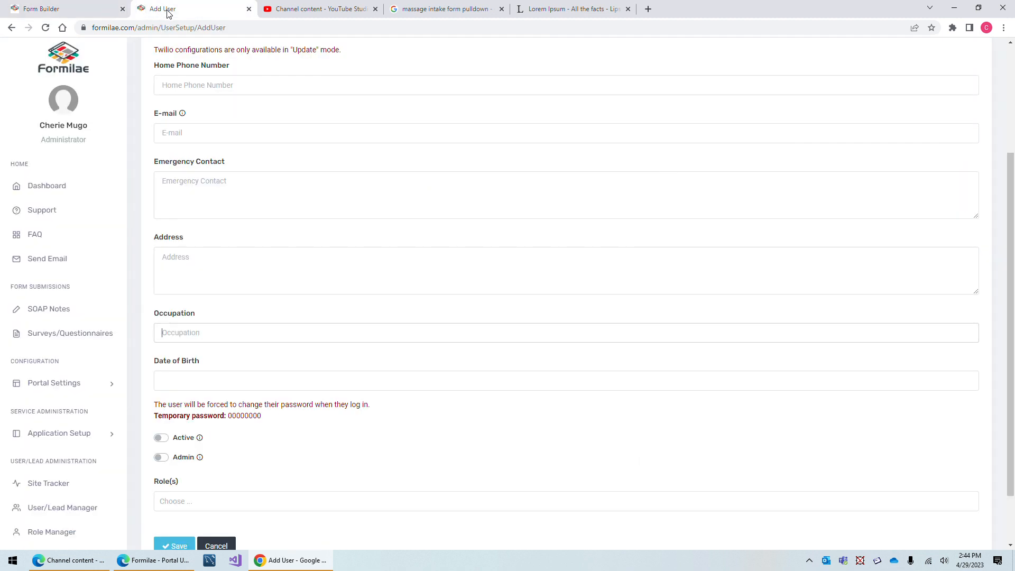
{"action": "scroll", "coordinate": [273, 232], "scroll_direction": "up", "scroll_amount": 3}
{"action": "left_click", "coordinate": [11, 27]}
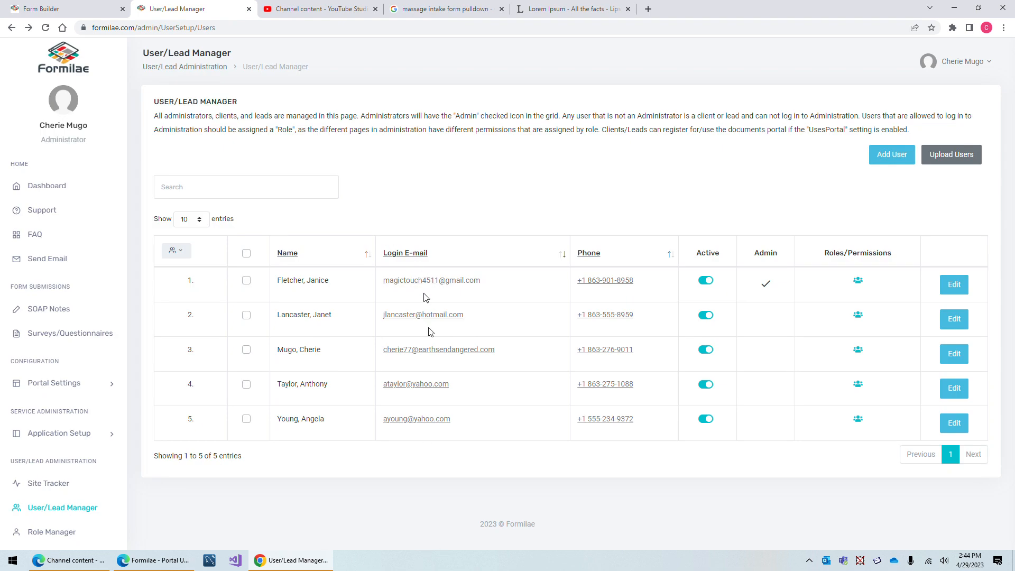
{"action": "left_click", "coordinate": [958, 286]}
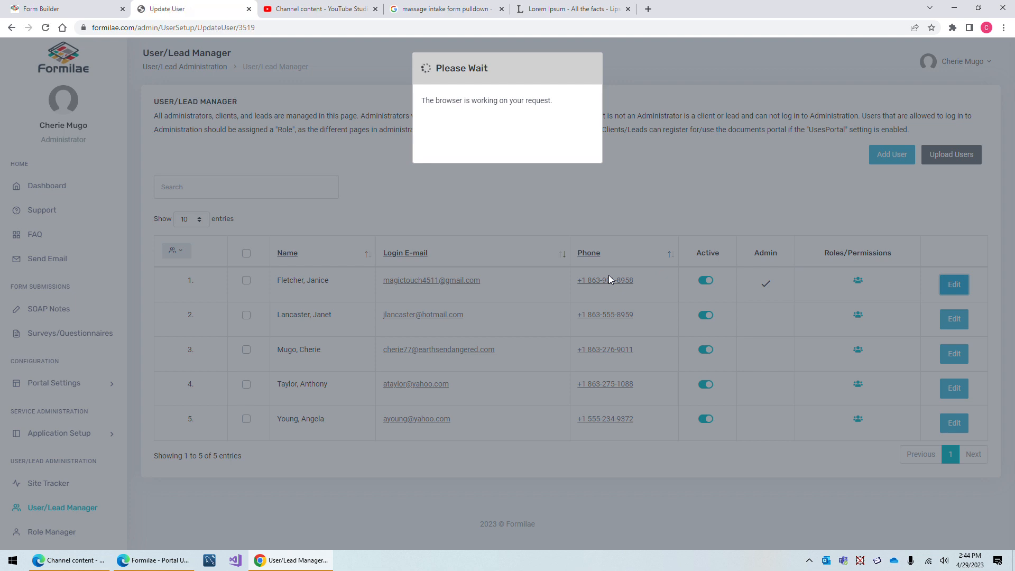
{"action": "scroll", "coordinate": [307, 396], "scroll_direction": "down", "scroll_amount": 10}
{"action": "scroll", "coordinate": [307, 395], "scroll_direction": "down", "scroll_amount": 2}
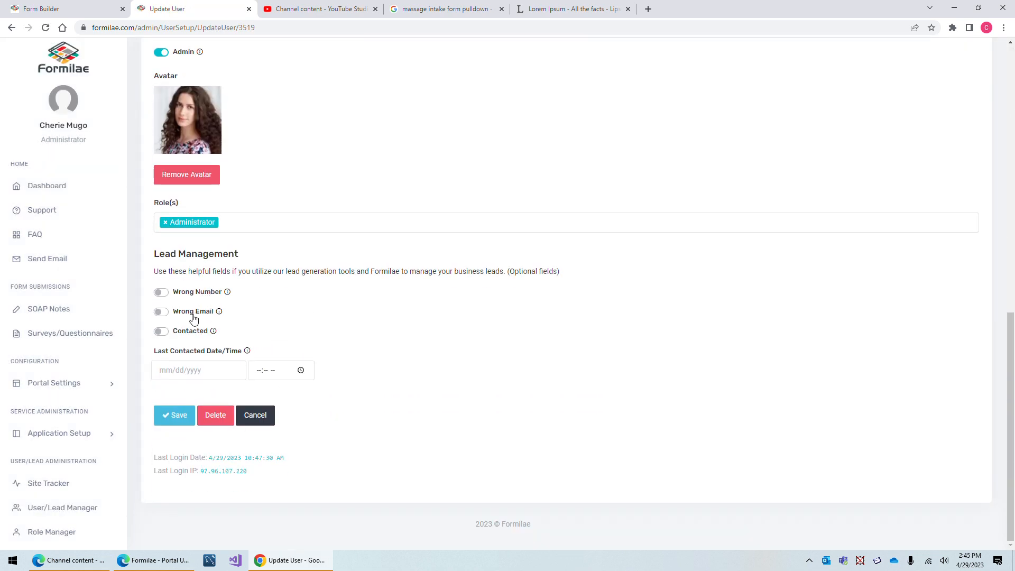
{"action": "left_click", "coordinate": [251, 418]}
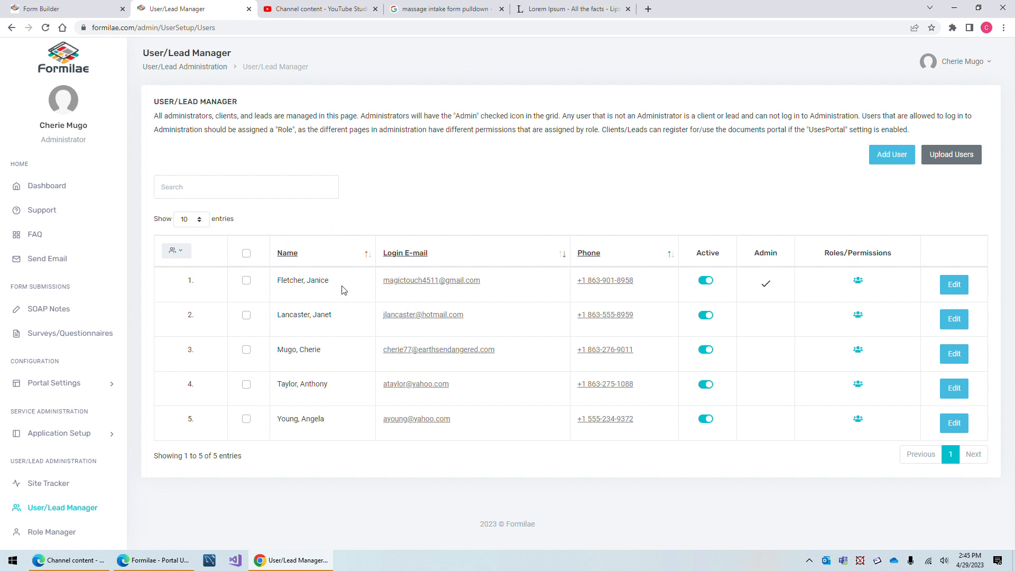
Return to the form builder and start another Text Box question
{"action": "left_click", "coordinate": [71, 13]}
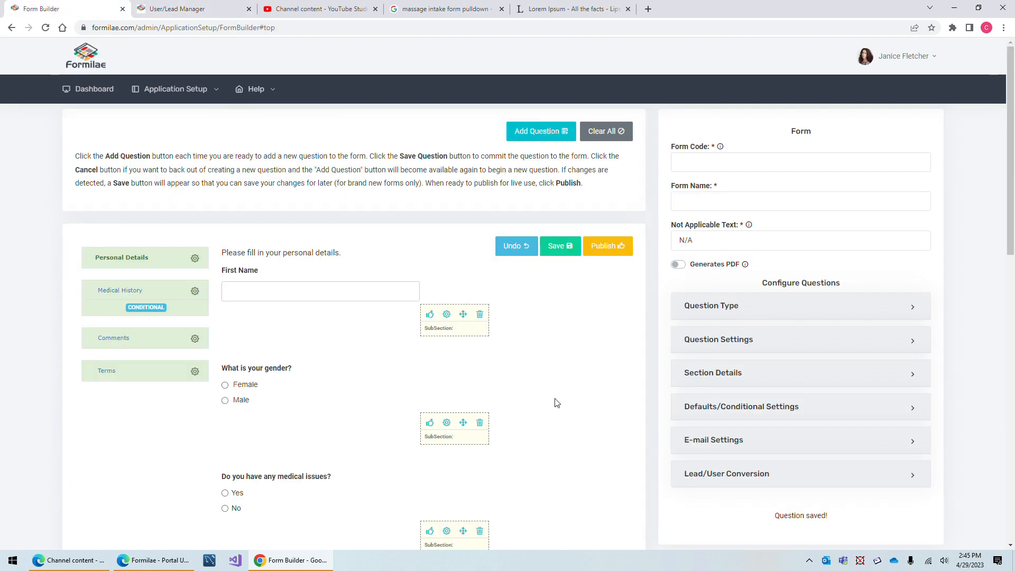
{"action": "left_click", "coordinate": [712, 479]}
{"action": "left_click", "coordinate": [507, 354]}
{"action": "left_click", "coordinate": [725, 307]}
{"action": "left_click", "coordinate": [717, 357]}
{"action": "left_click", "coordinate": [712, 176]}
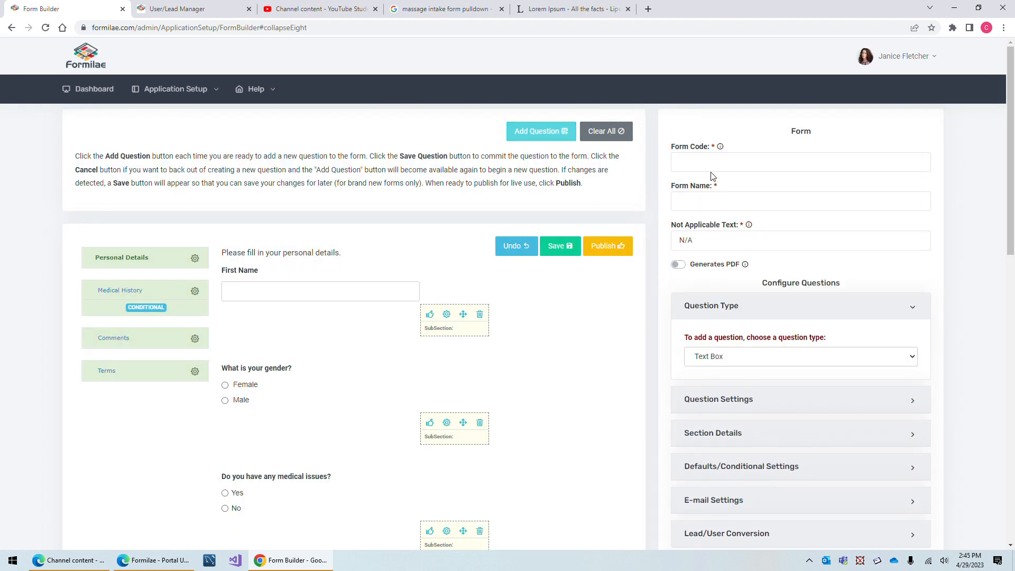
Examine the Lead/User Conversion options and E-mail Settings available for the new Text Box question
{"action": "left_click", "coordinate": [703, 539]}
{"action": "scroll", "coordinate": [751, 403], "scroll_direction": "down", "scroll_amount": 5}
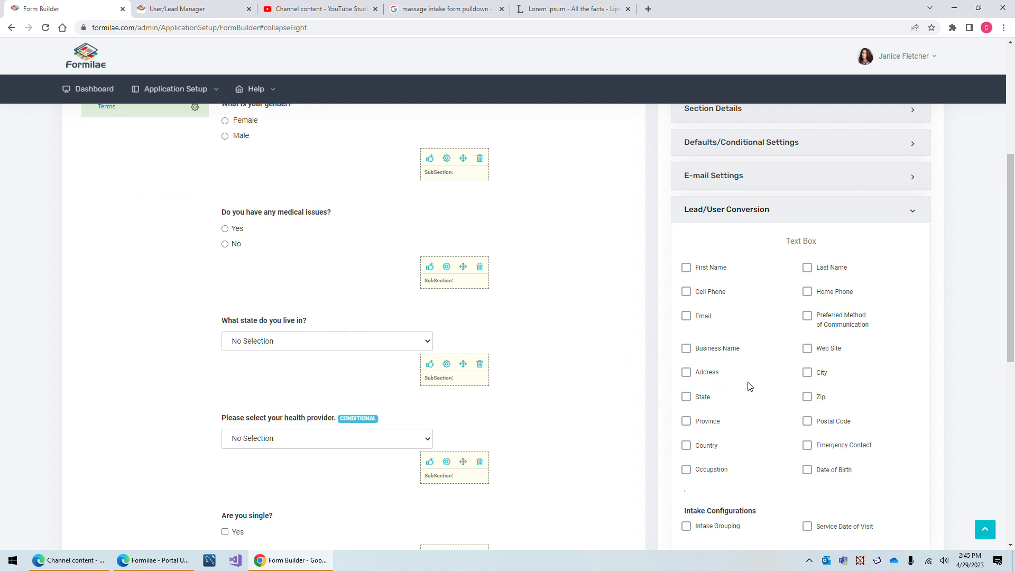
{"action": "scroll", "coordinate": [682, 328], "scroll_direction": "up", "scroll_amount": 3}
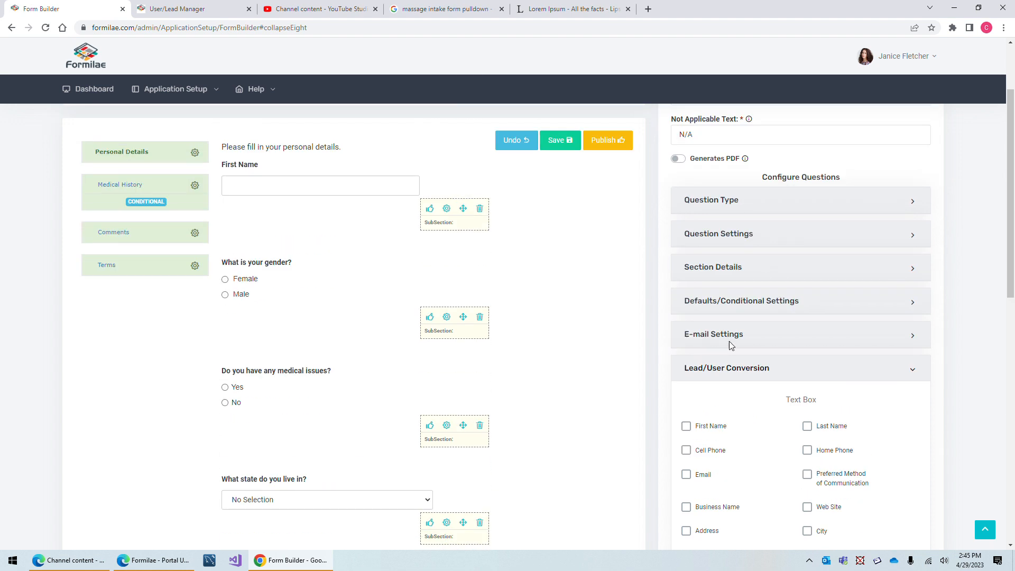
{"action": "left_click", "coordinate": [734, 339]}
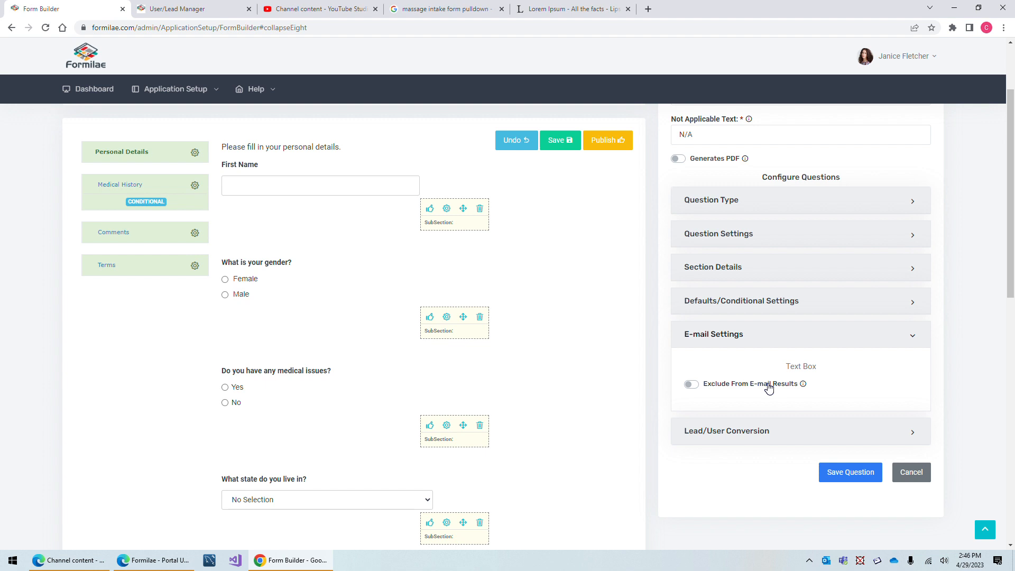
Try to turn on Hide Sections in the new question's section details
{"action": "left_click", "coordinate": [762, 306]}
{"action": "left_click", "coordinate": [705, 275]}
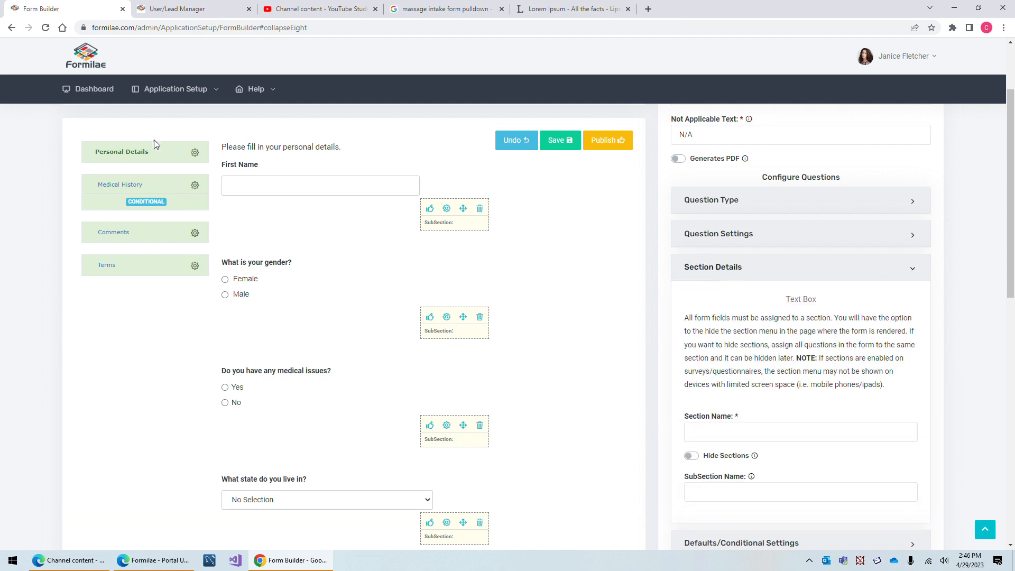
{"action": "left_click", "coordinate": [692, 457]}
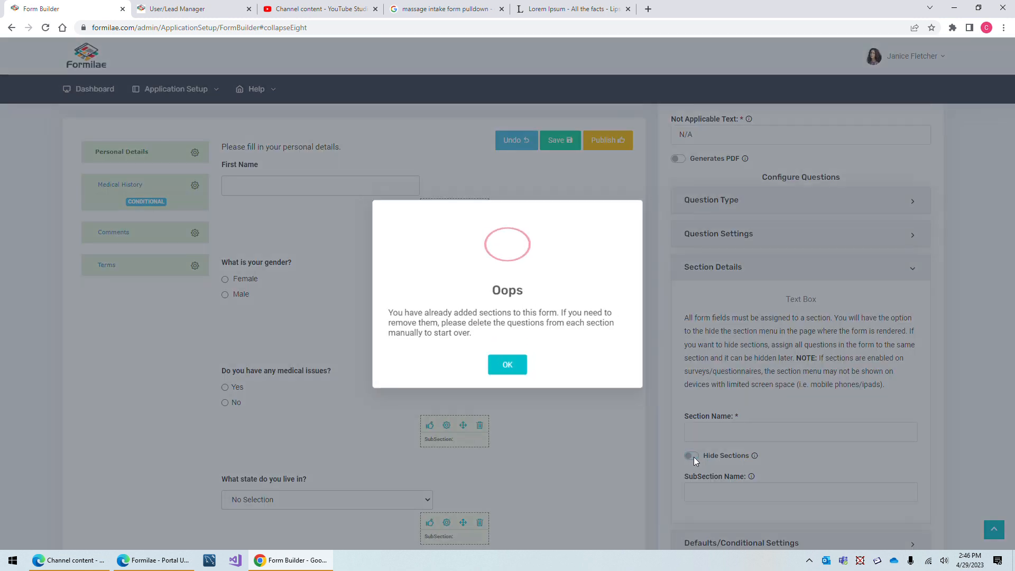
{"action": "left_click", "coordinate": [511, 365]}
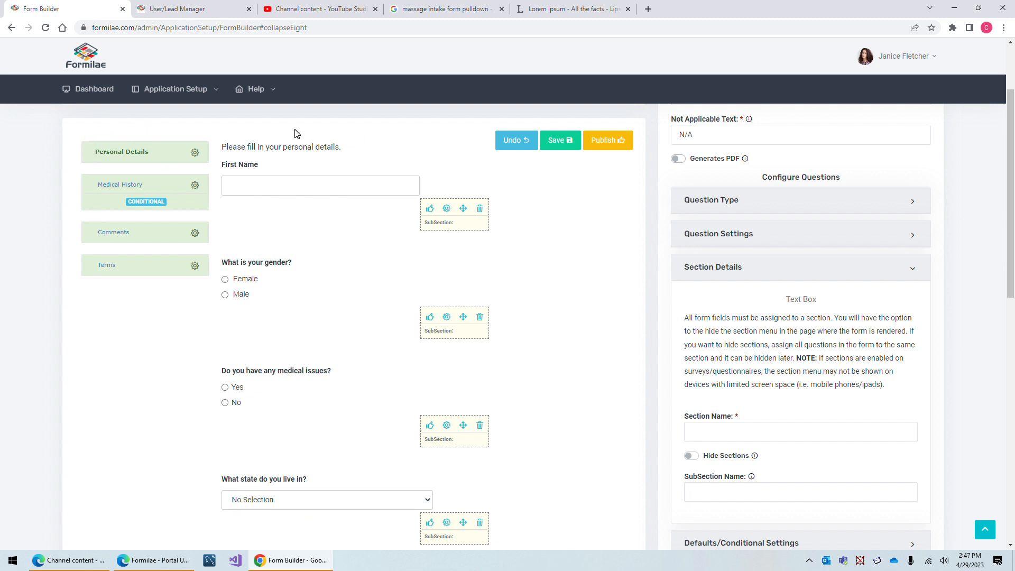
Name the form "Massage Intake Form"
{"action": "scroll", "coordinate": [324, 477], "scroll_direction": "up", "scroll_amount": 2}
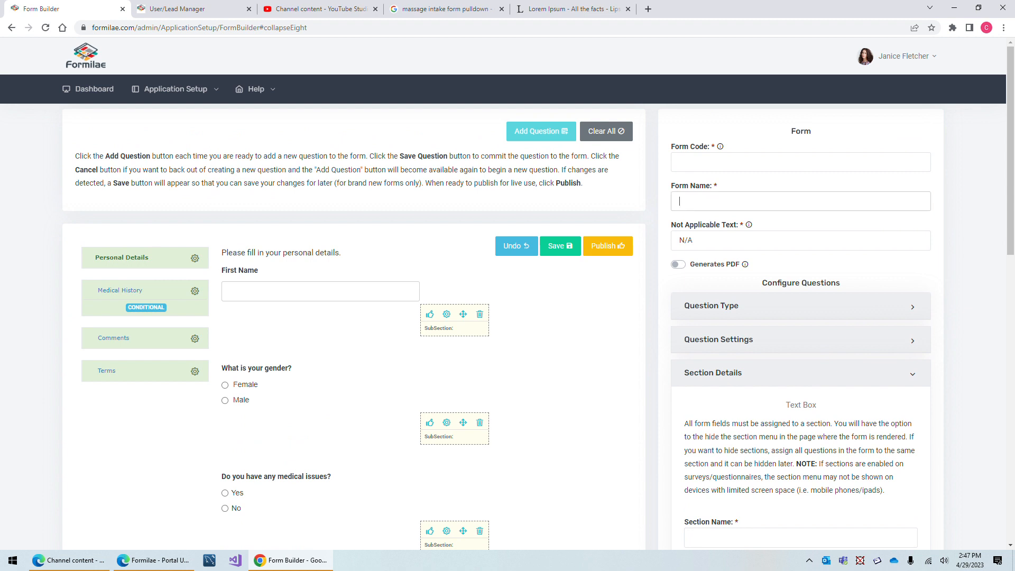
{"action": "type", "text": "Massage INtake"}
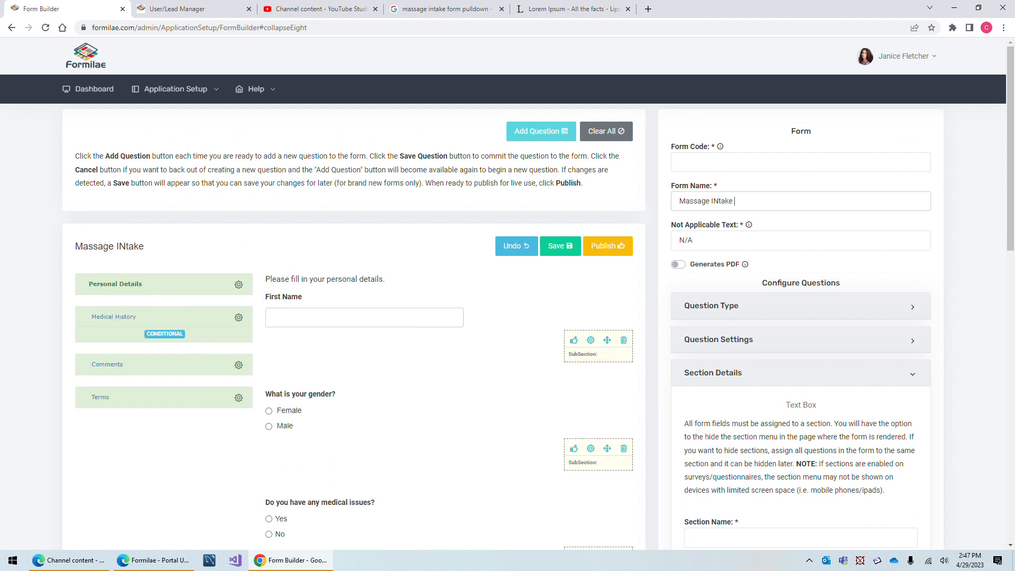
{"action": "key", "text": "BackSpace"}
{"action": "key", "text": "BackSpace"}
{"action": "key", "text": "BackSpace"}
{"action": "key", "text": "BackSpace"}
{"action": "key", "text": "BackSpace"}
{"action": "type", "text": "ntake Form"}
{"action": "left_click", "coordinate": [773, 407]}
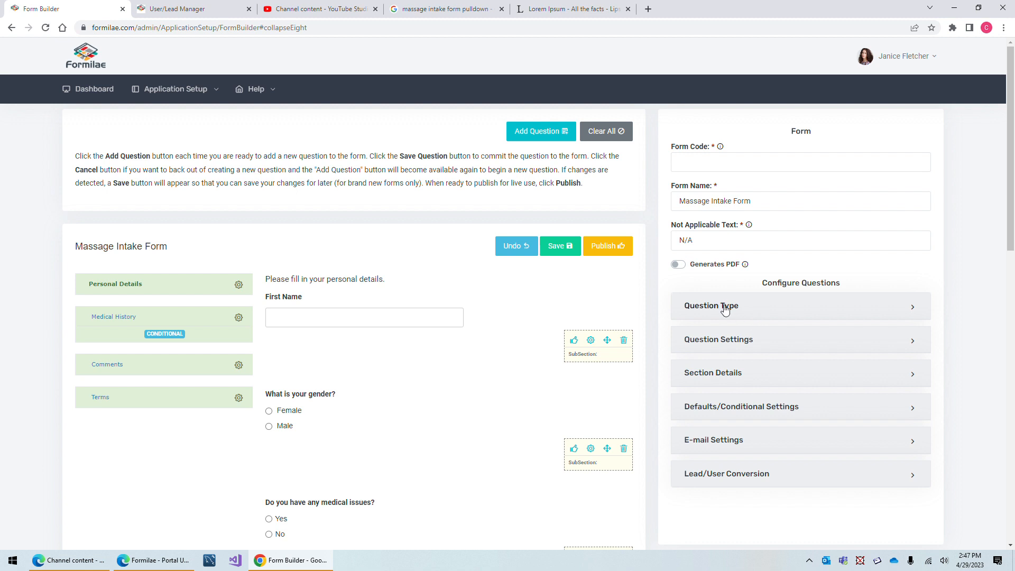
Examine the question types available for a new question, including the Multi Question Group types, without choosing one
{"action": "left_click", "coordinate": [728, 313]}
{"action": "left_click", "coordinate": [728, 361]}
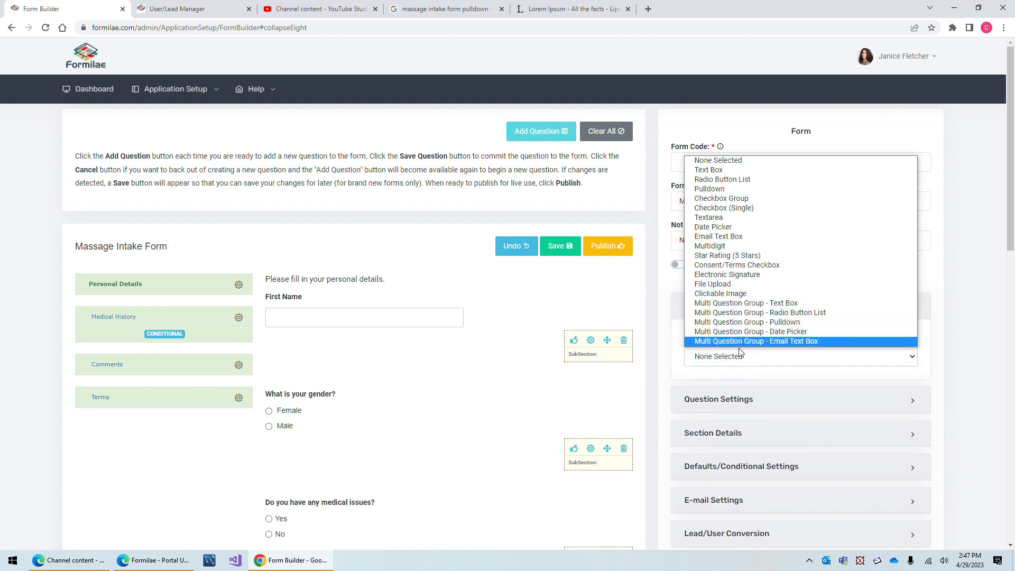
{"action": "left_click", "coordinate": [660, 290]}
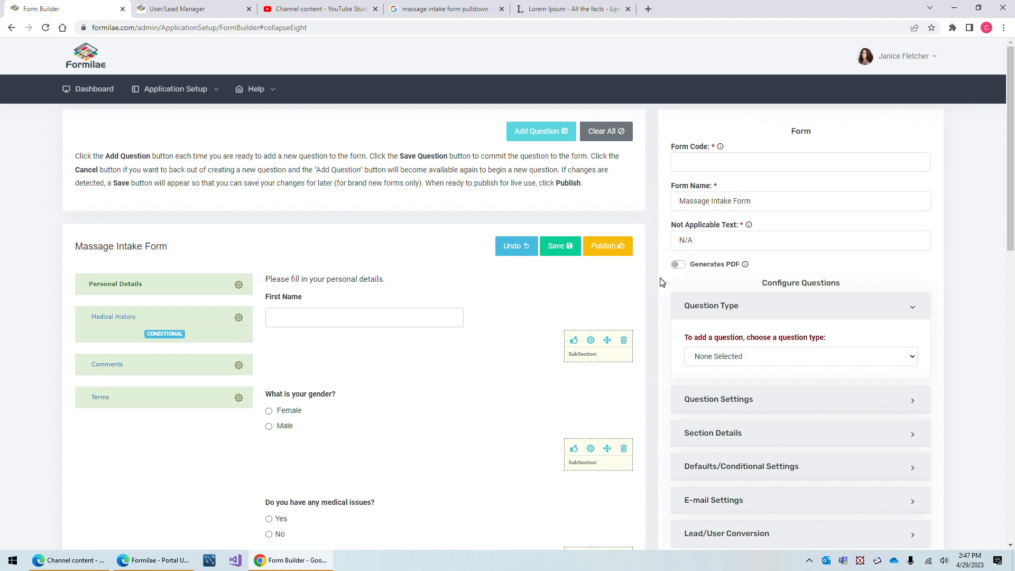
Leave the form builder for the dashboard, open the FAQ page, and look through its questions and tutorial videos
{"action": "left_click", "coordinate": [99, 92]}
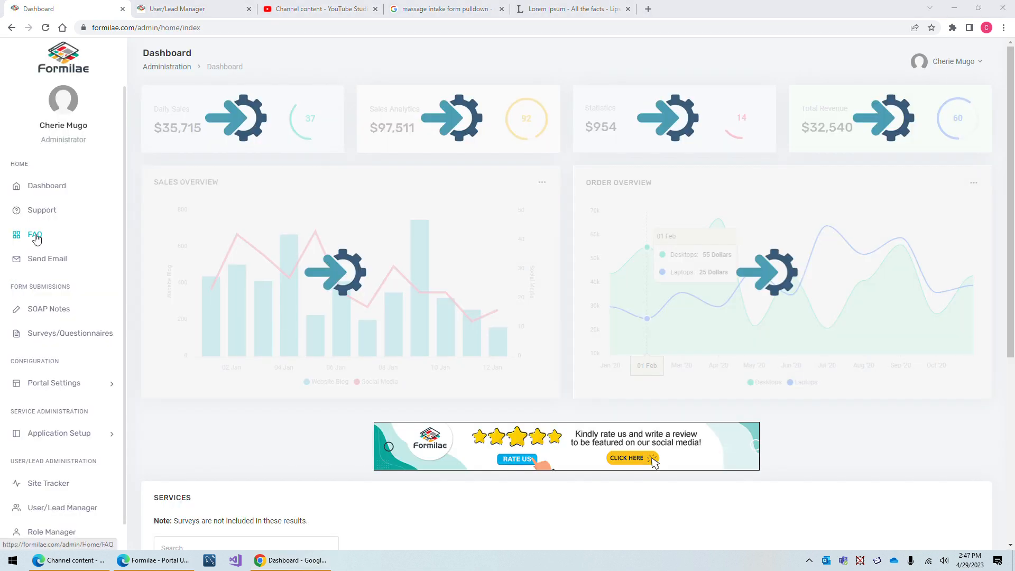
{"action": "left_click", "coordinate": [34, 237]}
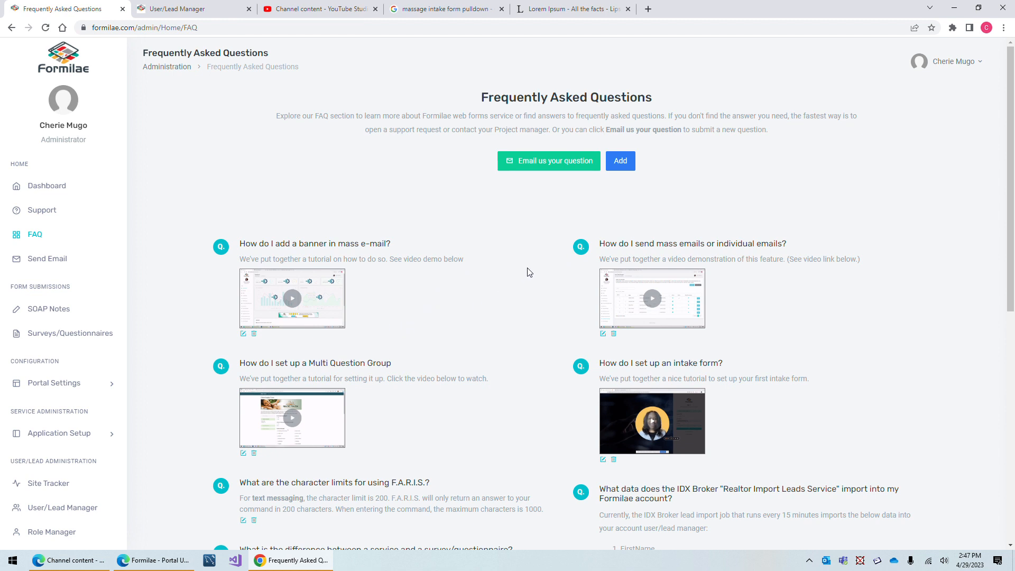
{"action": "scroll", "coordinate": [529, 447], "scroll_direction": "down", "scroll_amount": 8}
{"action": "scroll", "coordinate": [526, 447], "scroll_direction": "up", "scroll_amount": 8}
{"action": "scroll", "coordinate": [802, 302], "scroll_direction": "down", "scroll_amount": 8}
{"action": "scroll", "coordinate": [788, 344], "scroll_direction": "up", "scroll_amount": 8}
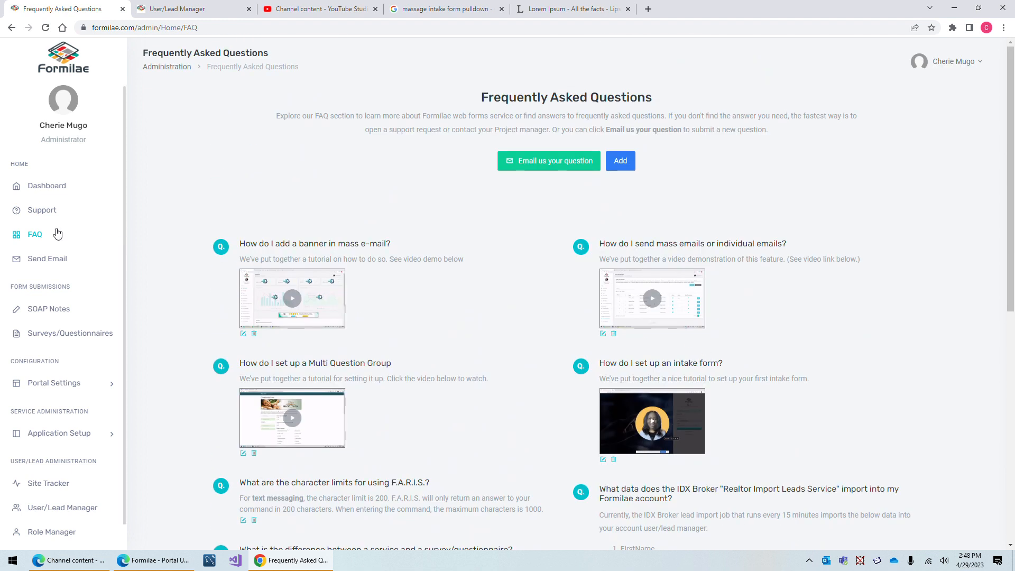